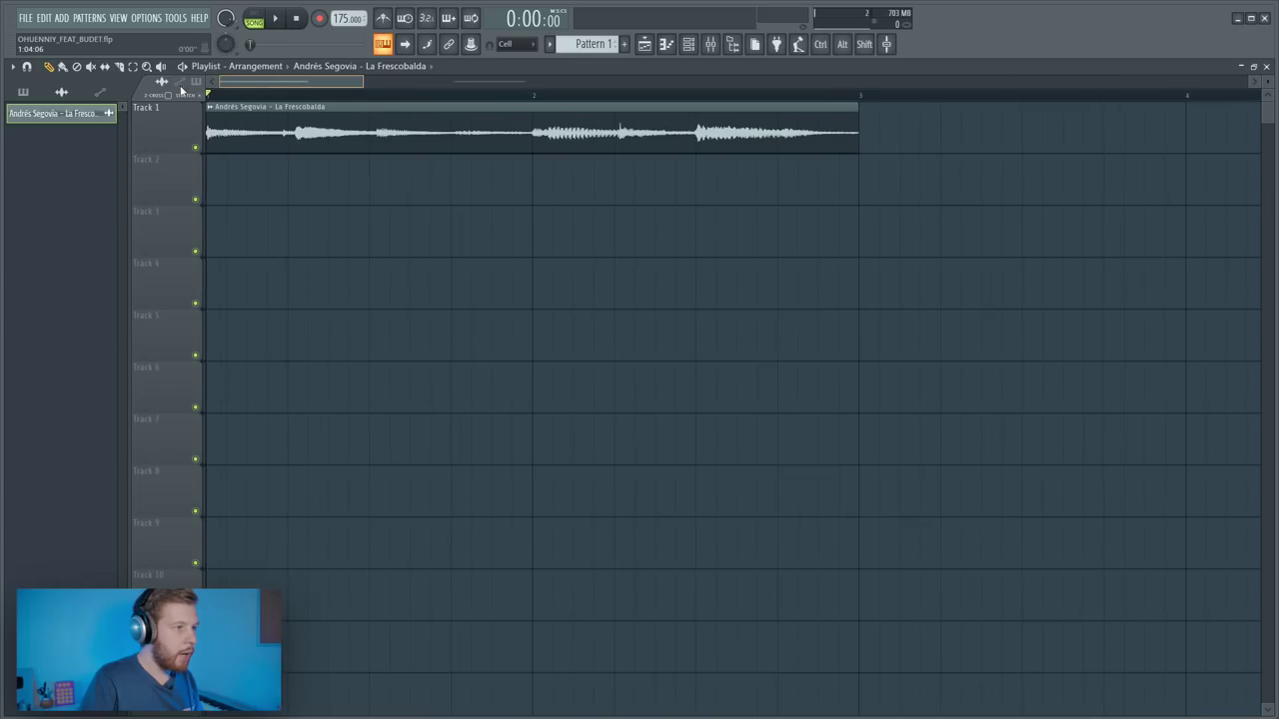
# - Align the second La Frescobalda clip to bar 3 and the third to bar 5 on Track 1, and play them back
pyautogui.press('space')
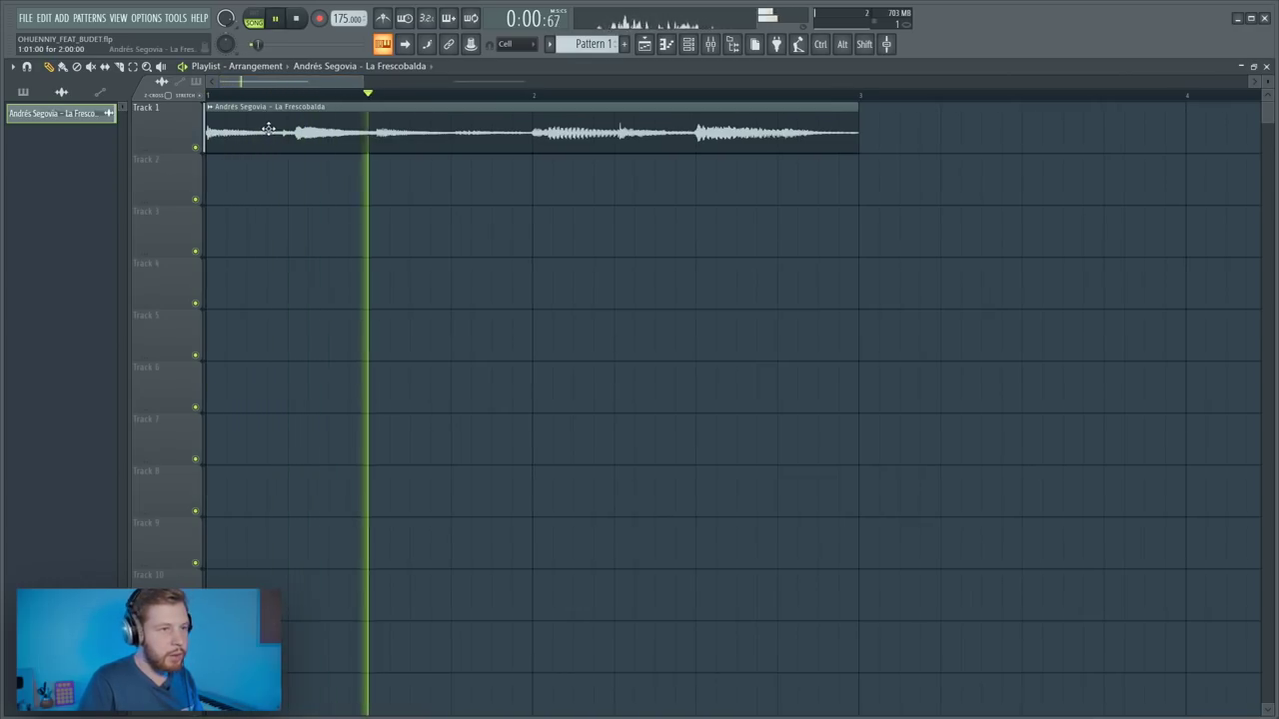
pyautogui.keyDown('ctrl'); pyautogui.scroll(-3, 376, 178); pyautogui.keyUp('ctrl')
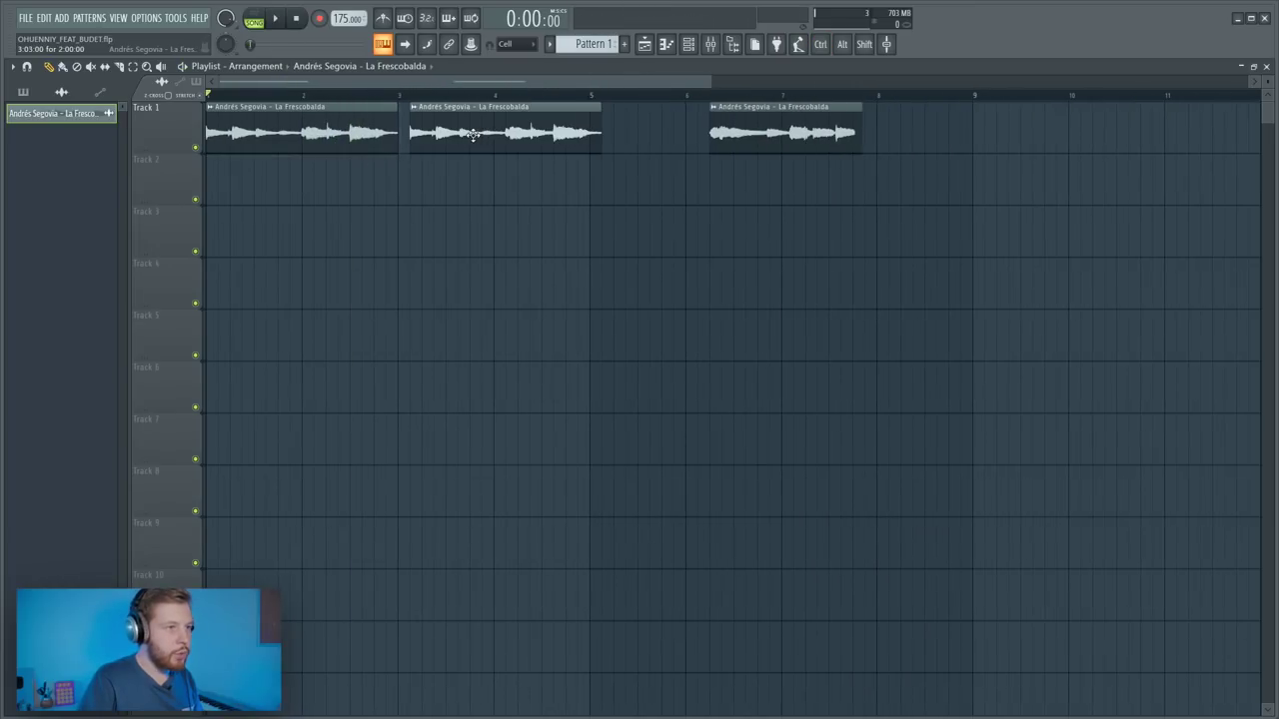
pyautogui.moveTo(481, 140); pyautogui.dragTo(472, 140)
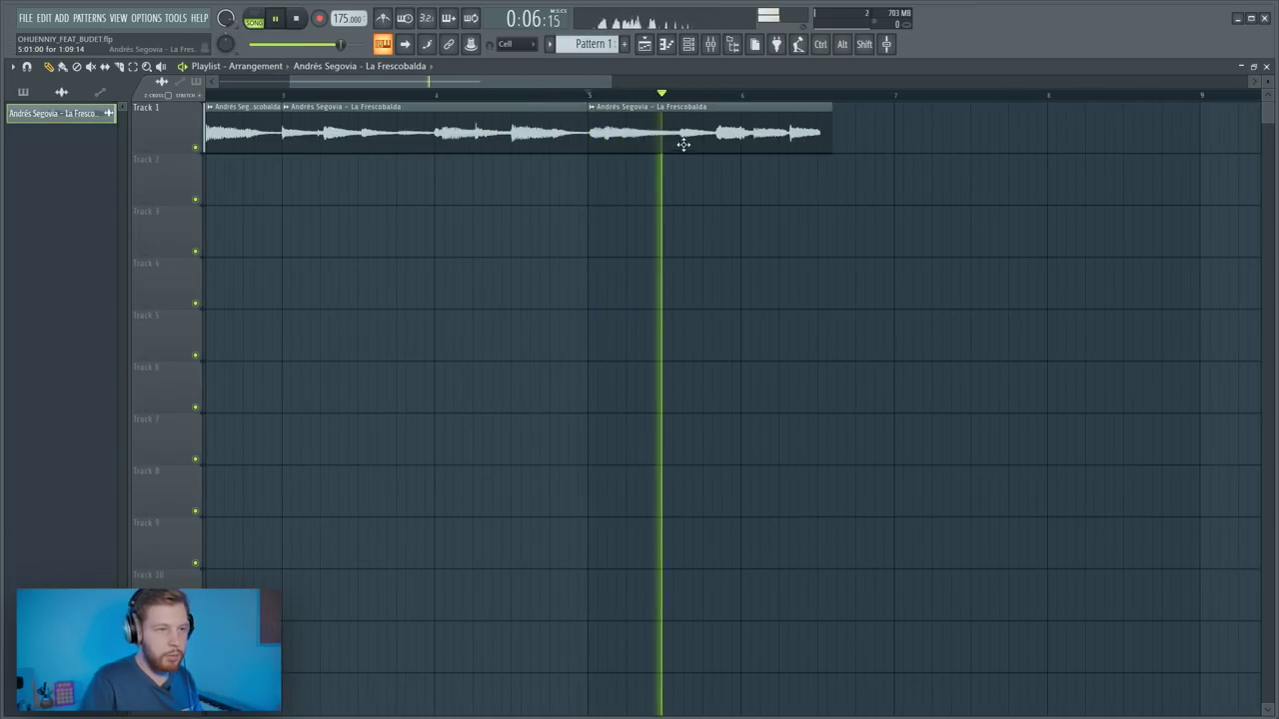
pyautogui.press('space')
# - Slice the clip starting at bar 5 at its second and third notes, and delete the leftover tail
pyautogui.keyDown('ctrl'); pyautogui.scroll(4, 784, 145); pyautogui.keyUp('ctrl')
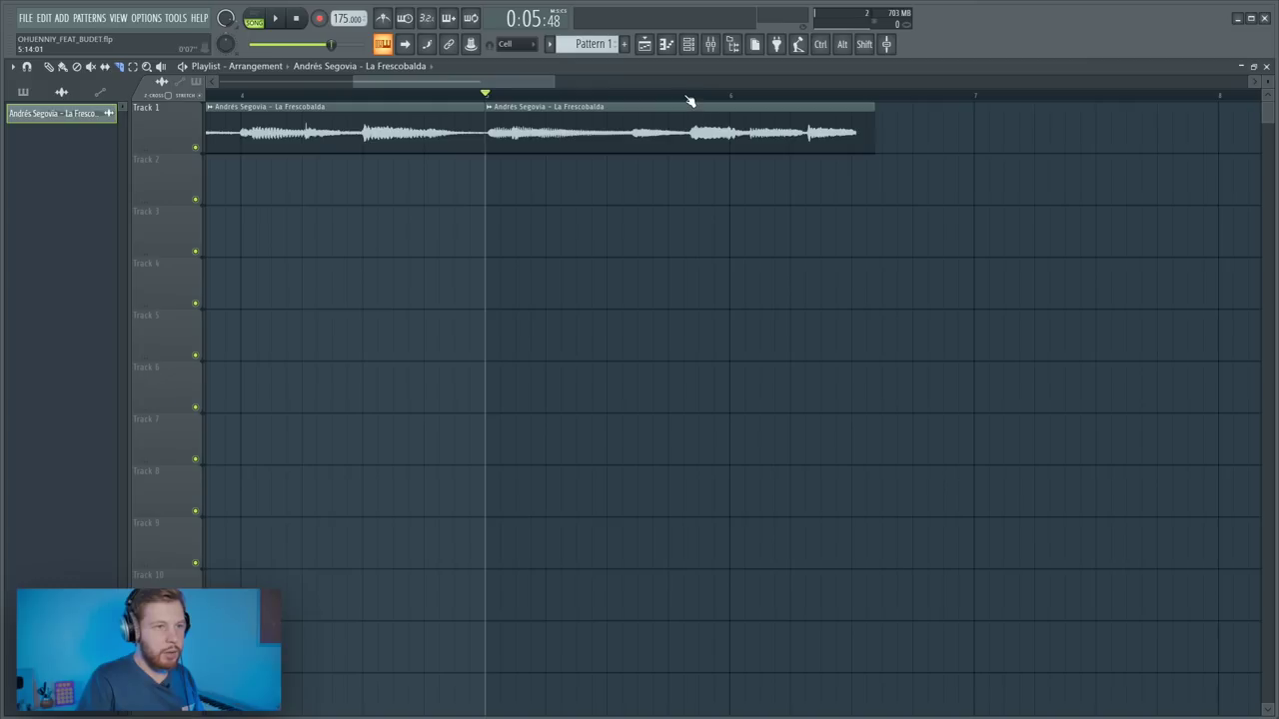
pyautogui.moveTo(685, 100); pyautogui.dragTo(697, 138)
pyautogui.rightClick(901, 160)
pyautogui.keyDown('ctrl'); pyautogui.scroll(3, 808, 159); pyautogui.keyUp('ctrl')
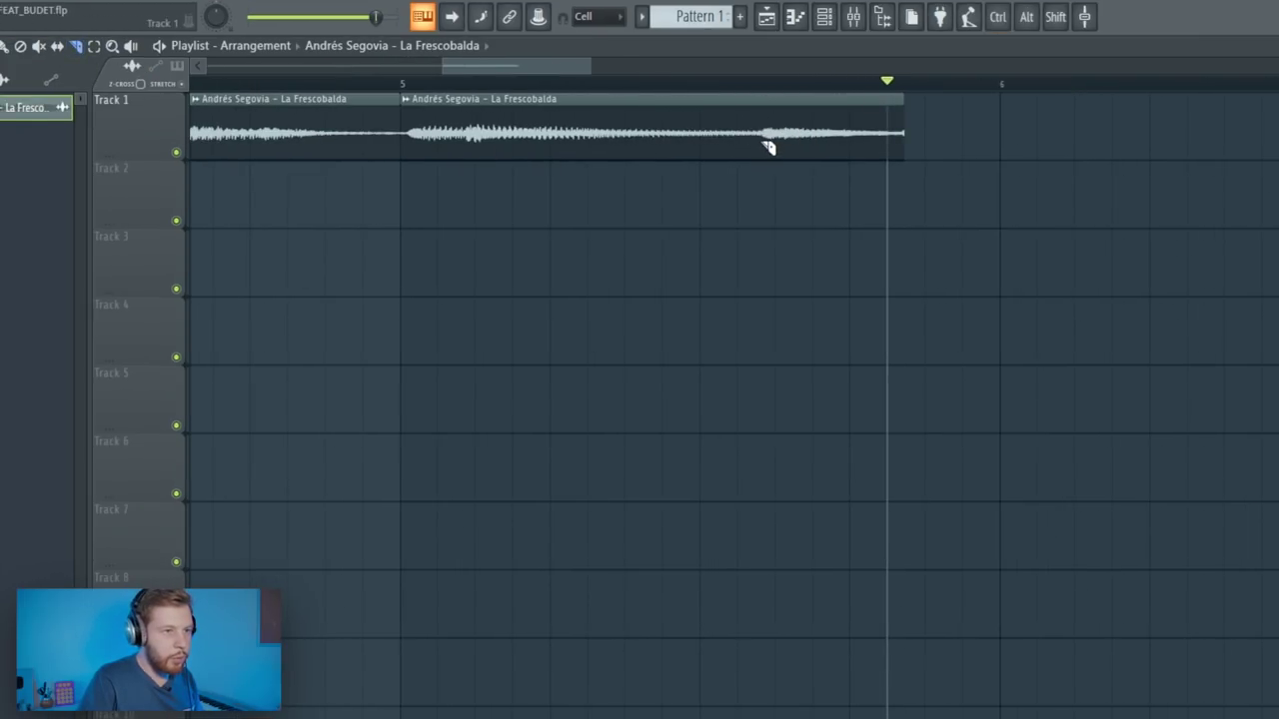
pyautogui.keyDown('alt'); pyautogui.keyDown('shift'); pyautogui.click(765, 140); pyautogui.keyUp('shift'); pyautogui.keyUp('alt')
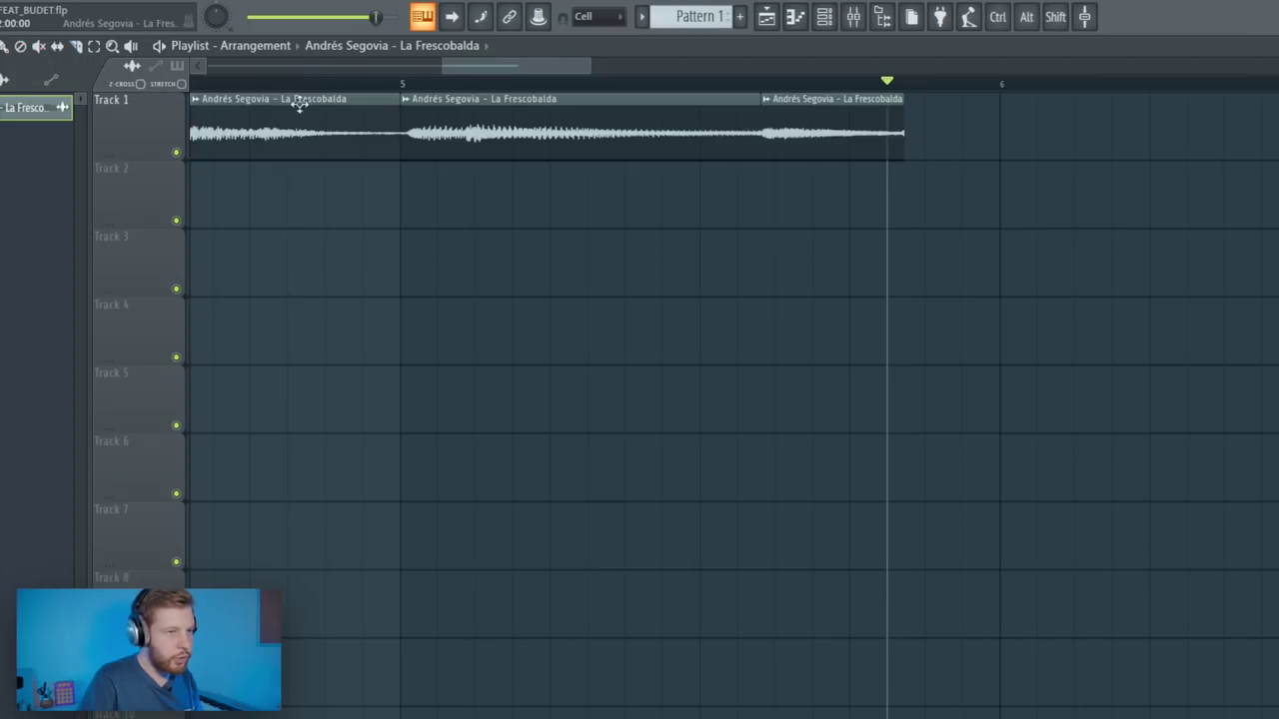
# - Move the short slice to the middle of bar 5, trim both pieces to fit, duplicate it to fill the bar, and play from bar 5
pyautogui.press('alt')
pyautogui.moveTo(757, 140); pyautogui.dragTo(698, 149)
pyautogui.moveTo(816, 139)
pyautogui.mouseDown()
pyautogui.moveTo(760, 140)
pyautogui.moveTo(807, 155)
pyautogui.mouseUp()
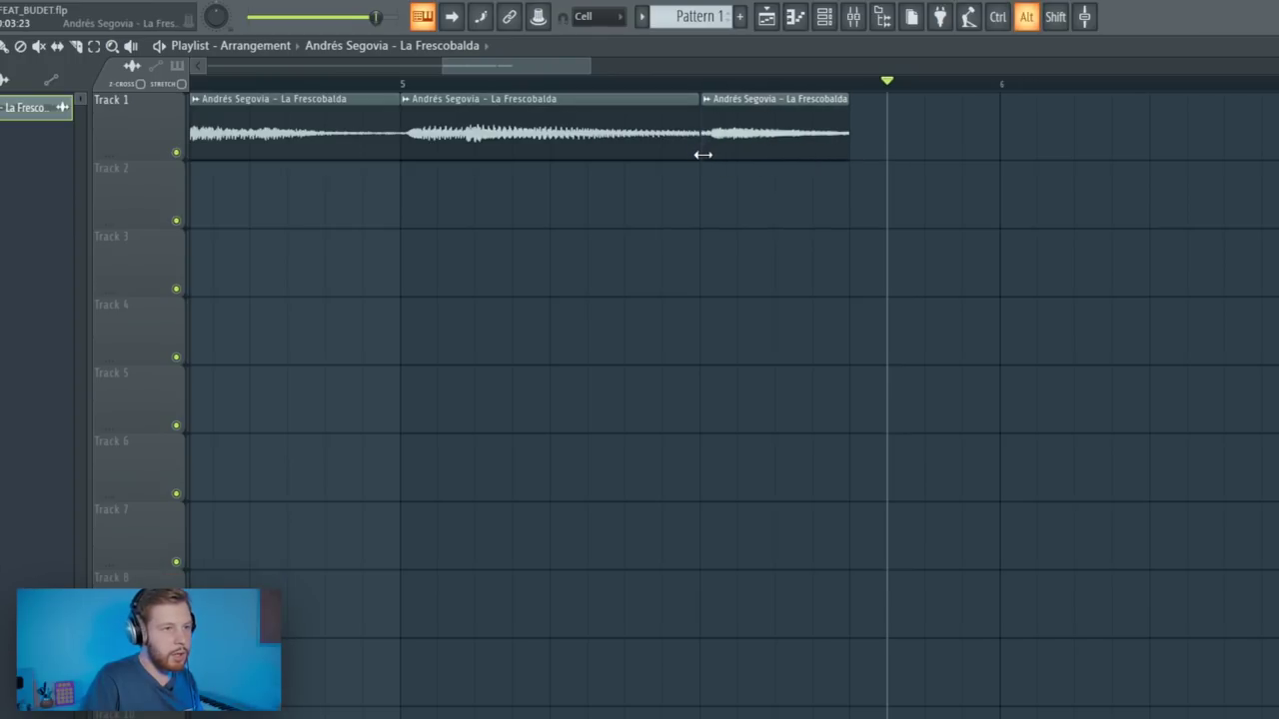
pyautogui.moveTo(776, 128); pyautogui.dragTo(921, 128)
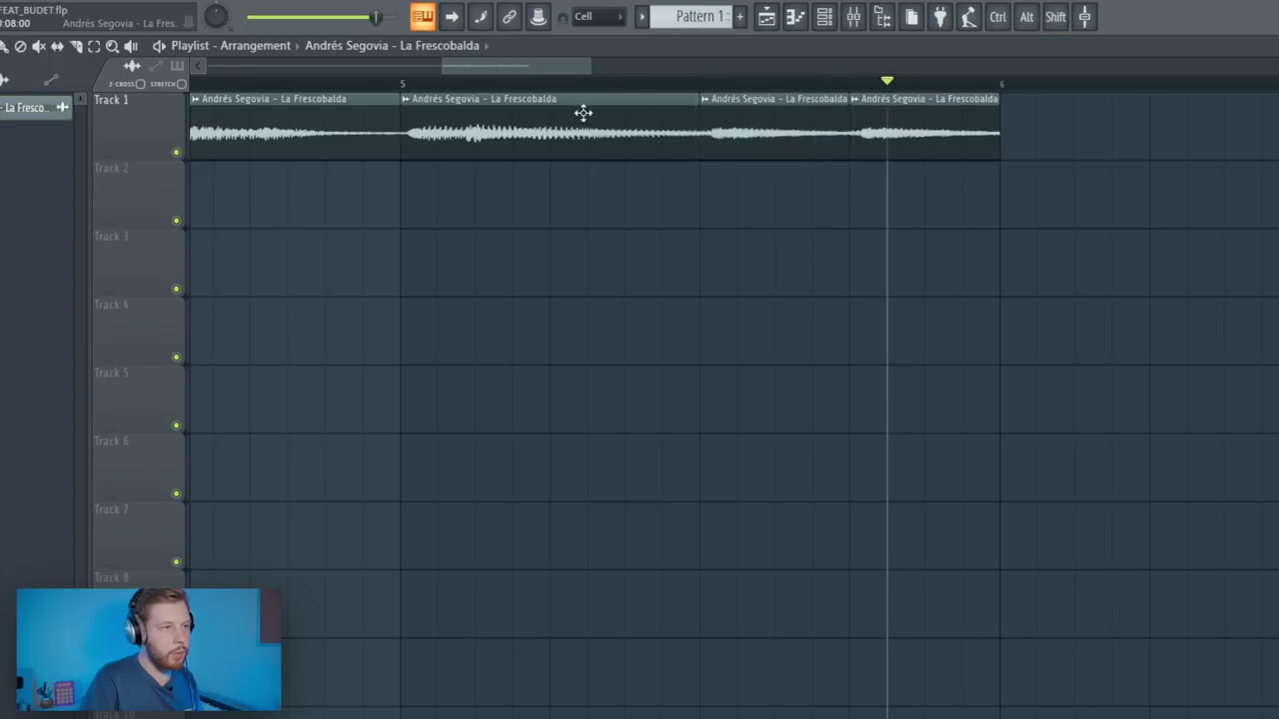
pyautogui.click(418, 88)
pyautogui.press('space')
pyautogui.scroll(-4, 474, 109)
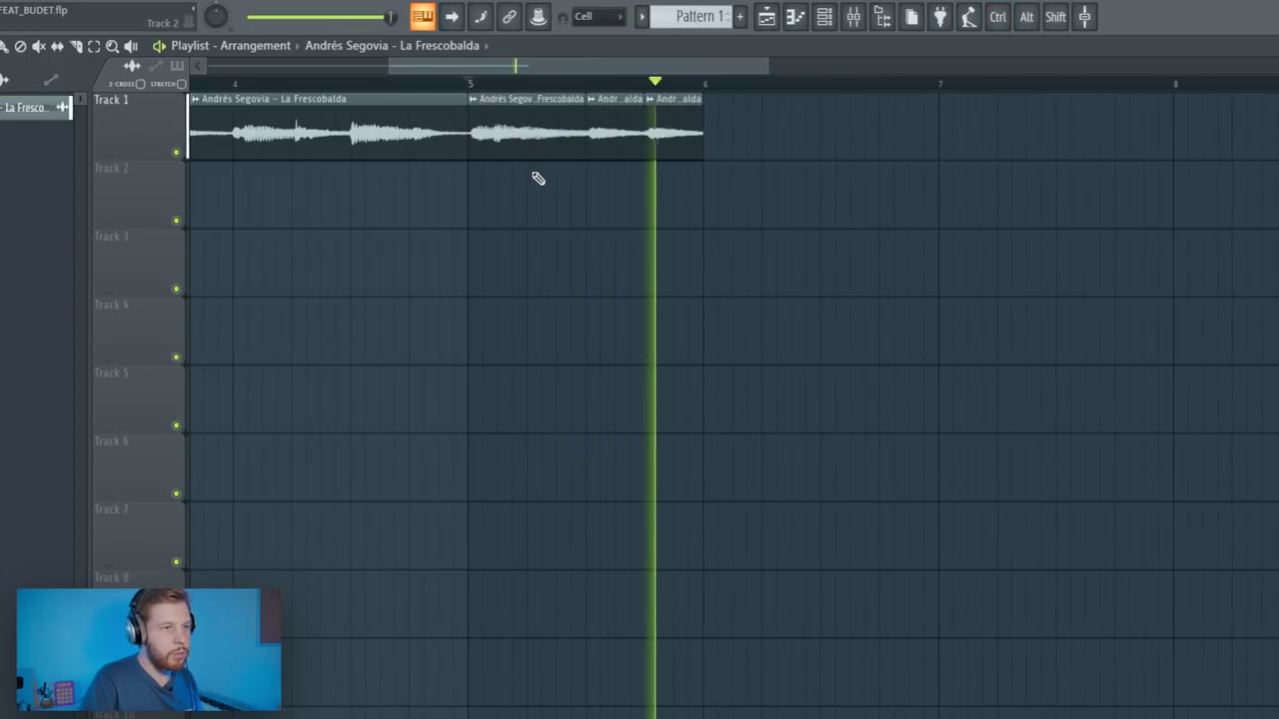
pyautogui.press('space')
# - Slice the Track 1 clip at the middle of bar 4, copy the half-bar slice to bar 6, and play the result
pyautogui.click(358, 86)
pyautogui.press('space')
pyautogui.press('space')
pyautogui.press('c')
pyautogui.keyDown('shift'); pyautogui.click(353, 116); pyautogui.keyUp('shift')
pyautogui.hotkey('ctrl', 'z')
pyautogui.moveTo(364, 128)
pyautogui.mouseDown()
pyautogui.moveTo(789, 128)
pyautogui.moveTo(717, 130)
pyautogui.mouseUp()
pyautogui.press('space')
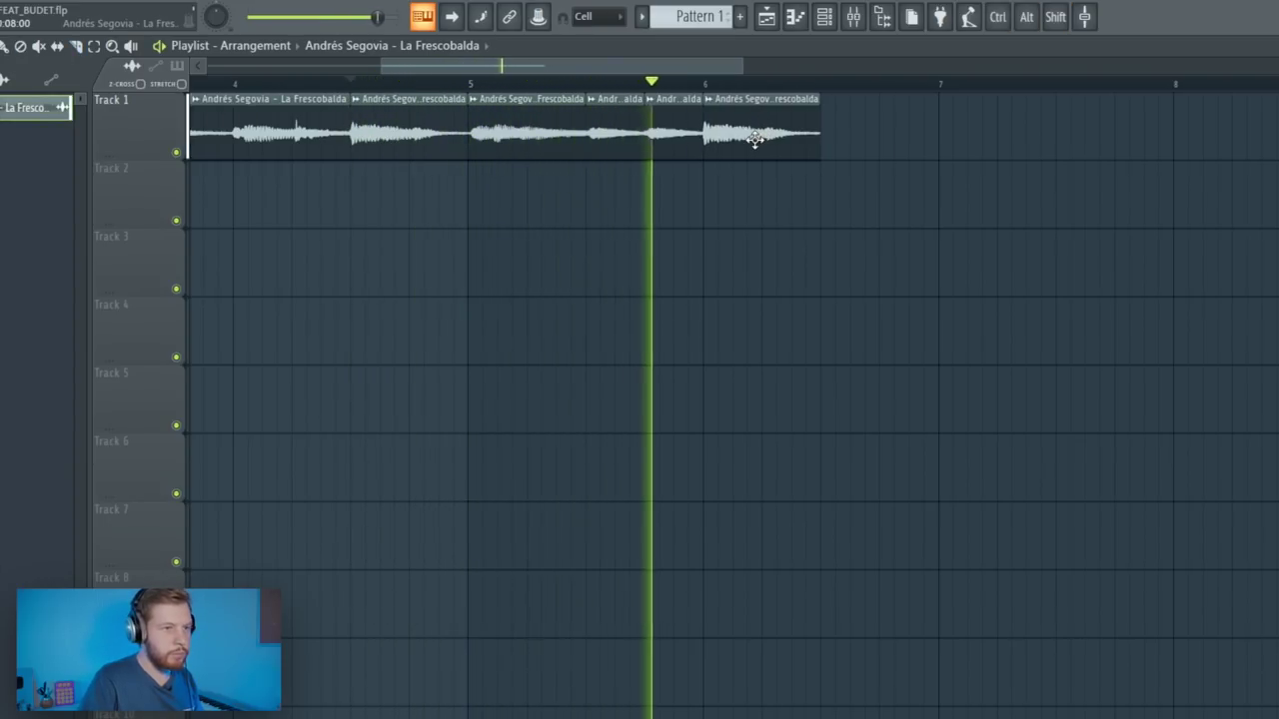
pyautogui.press('space')
# - Slice the bar 3 clip a quarter bar in, copy its second part to Track 2 at mid-bar 6, and shorten it to bar 7
pyautogui.scroll(-4, 281, 108)
pyautogui.click(357, 86)
pyautogui.scroll(5, 357, 86)
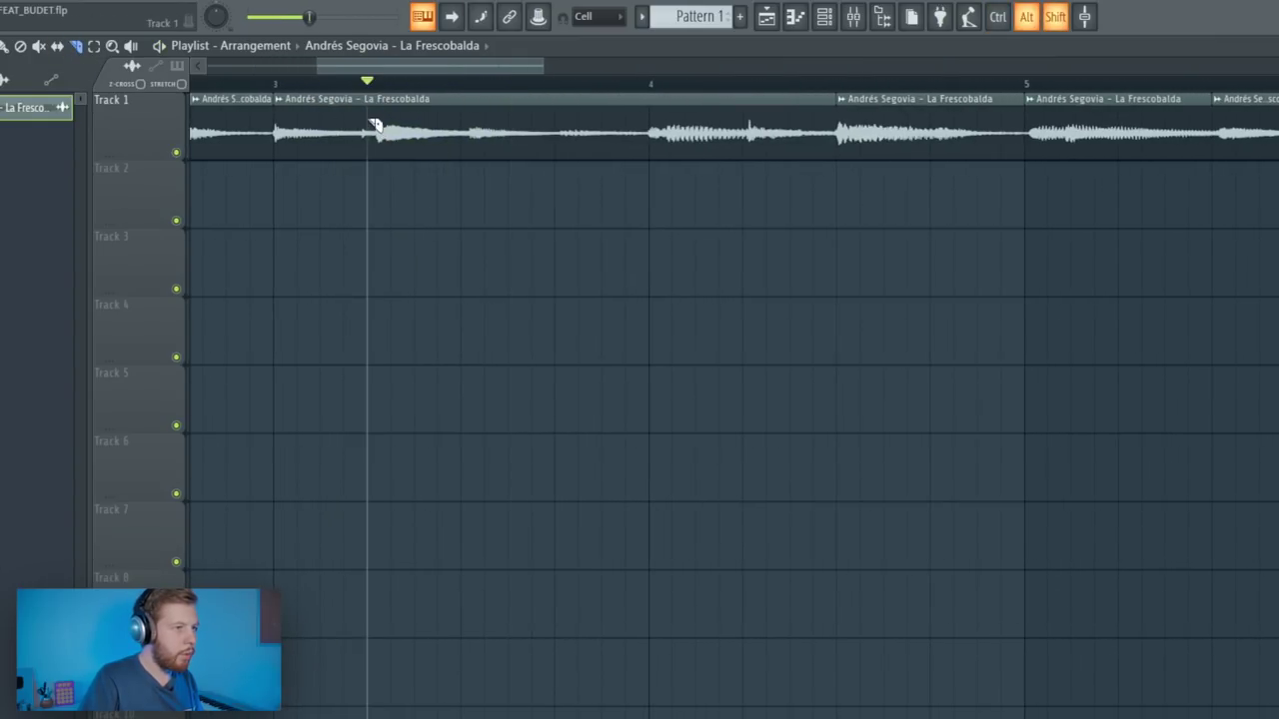
pyautogui.keyDown('alt'); pyautogui.keyDown('shift'); pyautogui.click(370, 121); pyautogui.keyUp('shift'); pyautogui.keyUp('alt')
pyautogui.scroll(-3, 345, 108)
pyautogui.click(337, 103)
pyautogui.click(944, 200)
pyautogui.moveTo(1185, 211); pyautogui.dragTo(1040, 208)
pyautogui.press('space')
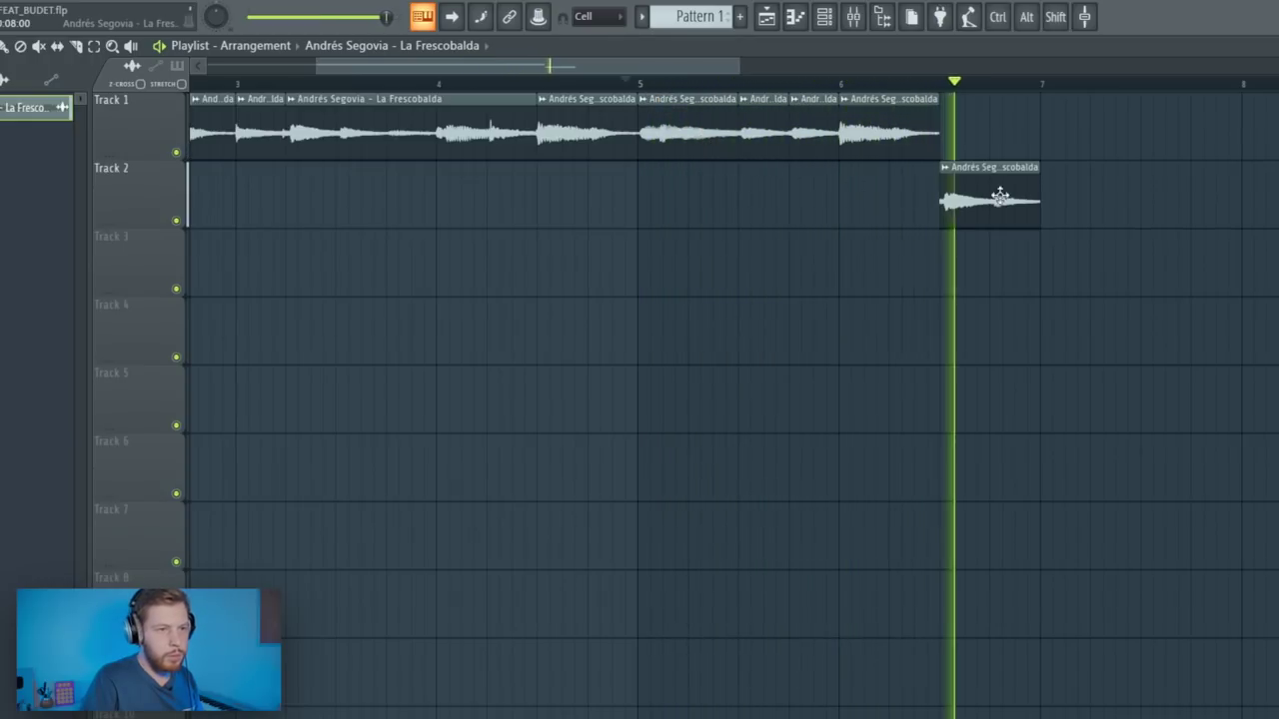
# - Slip the audio inside the Track 2 clip so its note starts earlier, audition it, and move the clip up to Track 1
pyautogui.scroll(3, 999, 197)
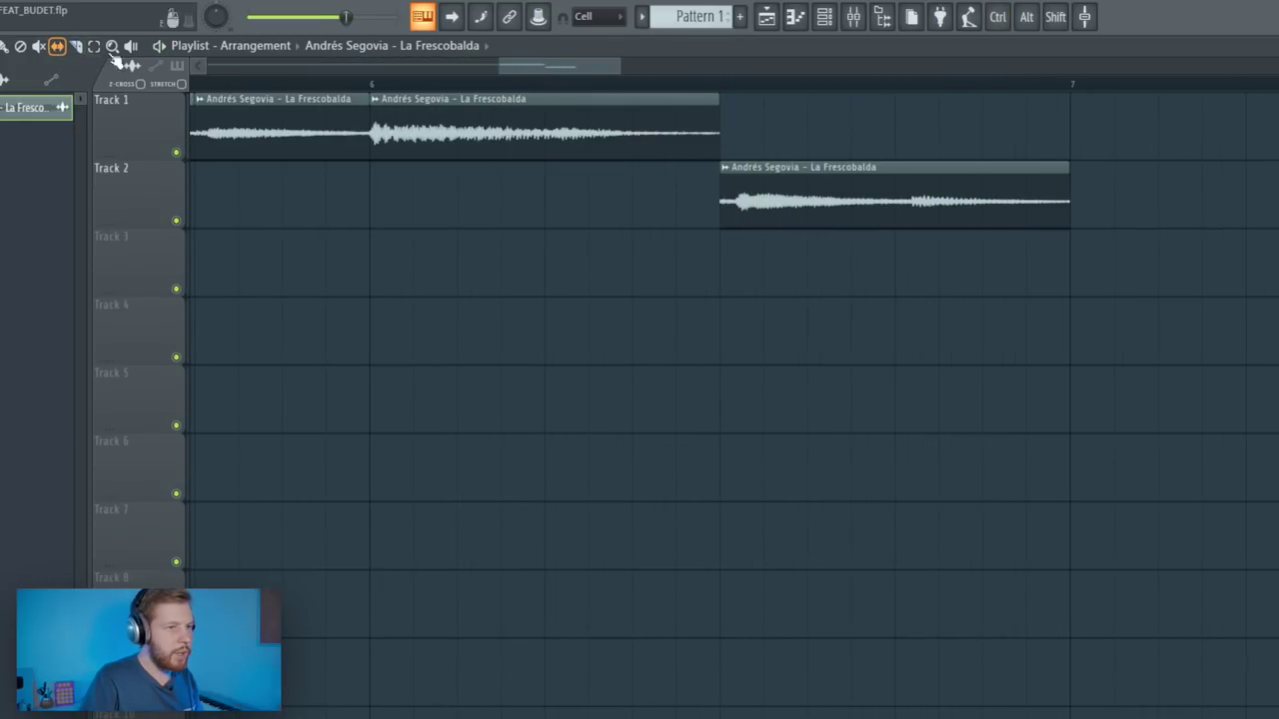
pyautogui.moveTo(824, 198); pyautogui.dragTo(811, 198)
pyautogui.press('space')
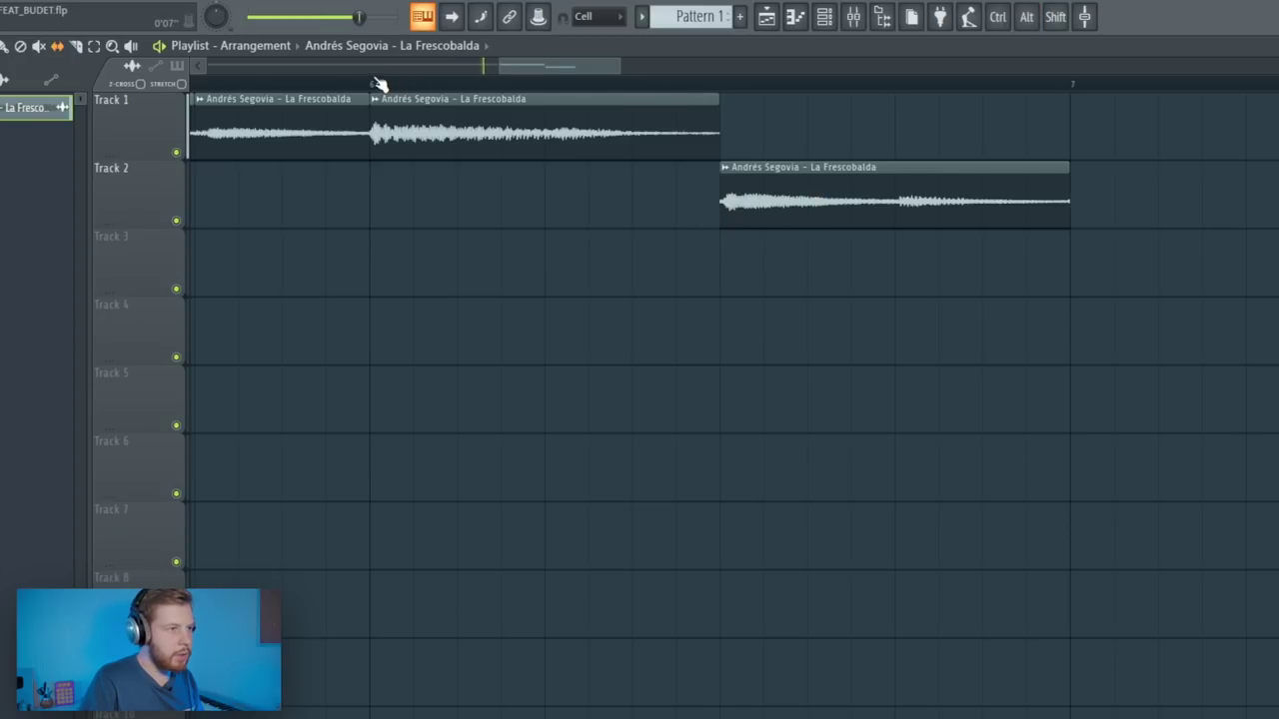
pyautogui.press('space')
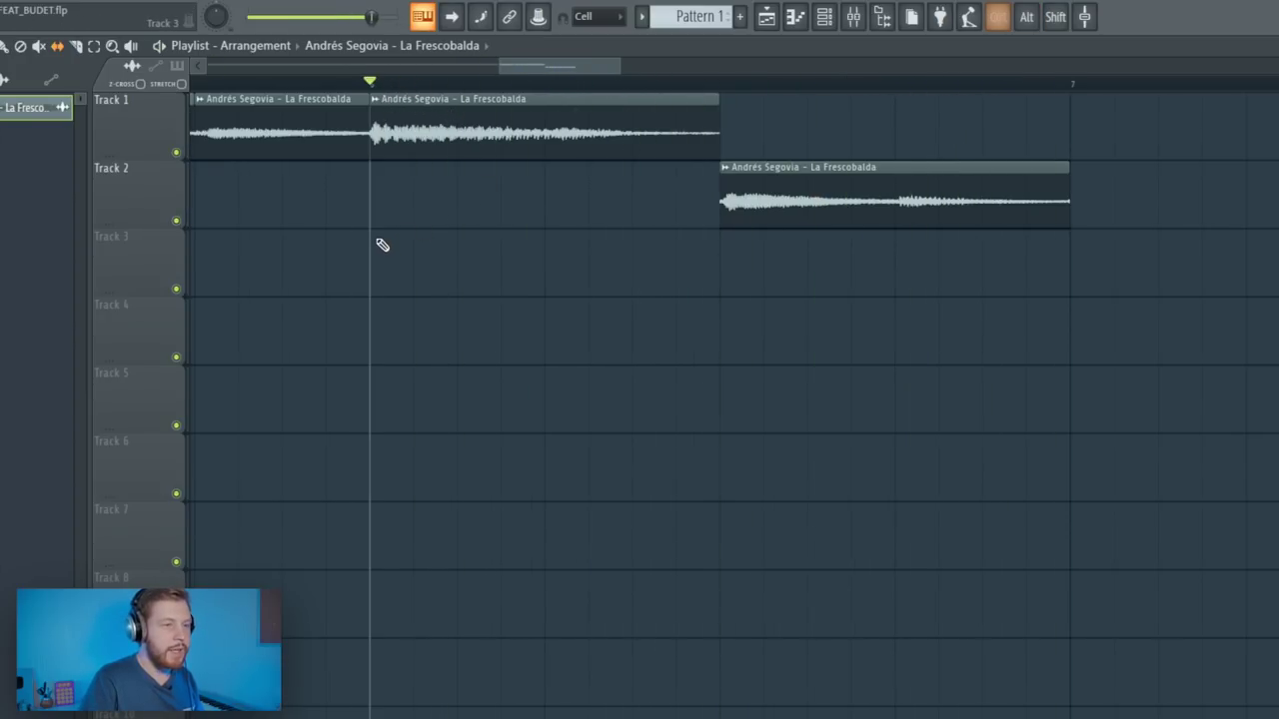
pyautogui.scroll(-4, 382, 245)
pyautogui.moveTo(470, 182); pyautogui.dragTo(474, 114)
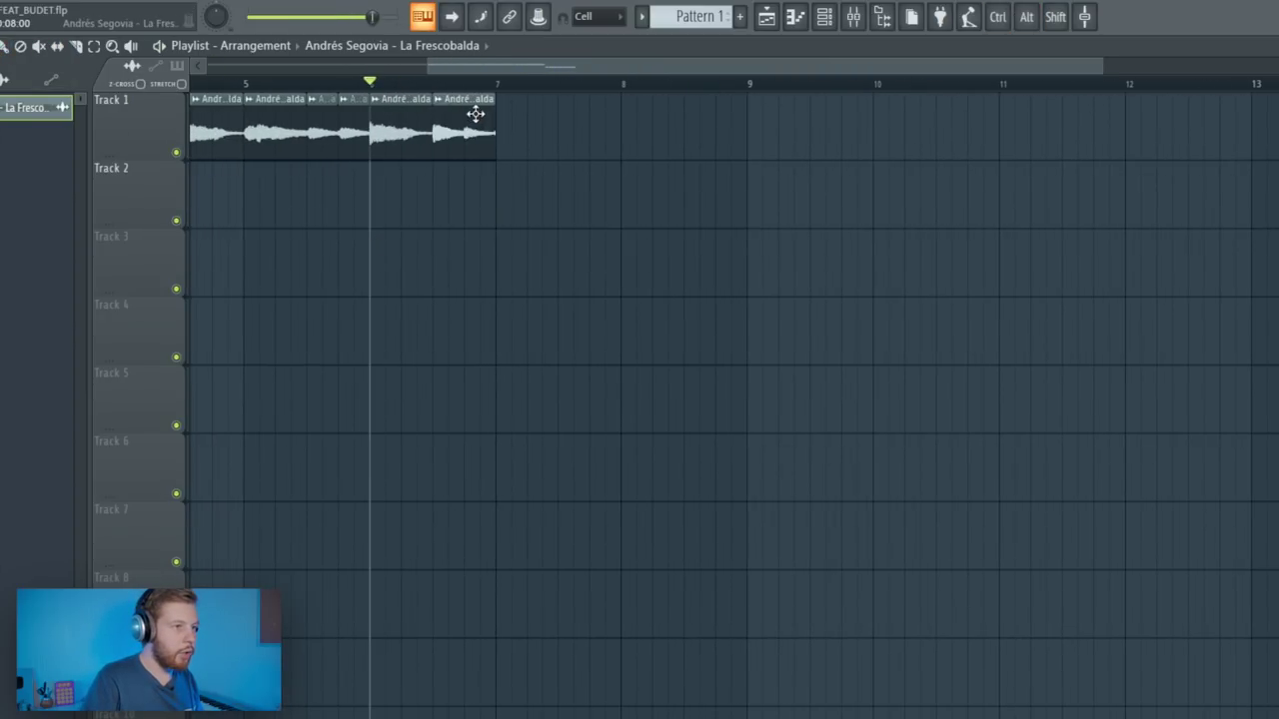
# - Slip the audio inside the clip at bar 5 so its note starts on the bar line, and play back the arrangement
pyautogui.scroll(3, 222, 148)
pyautogui.click(285, 85)
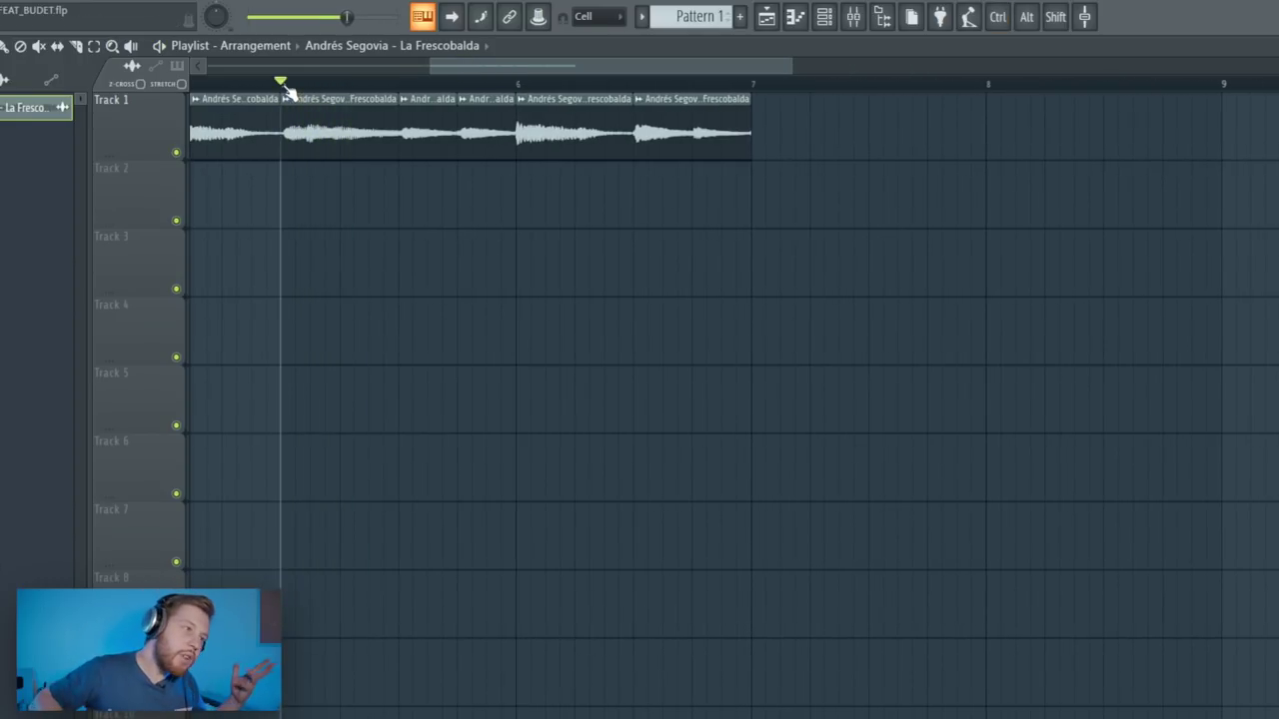
pyautogui.moveTo(301, 143)
pyautogui.mouseDown()
pyautogui.moveTo(319, 140)
pyautogui.moveTo(309, 156)
pyautogui.moveTo(316, 133)
pyautogui.mouseUp()
pyautogui.press('space')
pyautogui.press('space')
pyautogui.moveTo(313, 134)
pyautogui.mouseDown()
pyautogui.moveTo(338, 141)
pyautogui.moveTo(318, 142)
pyautogui.mouseUp()
pyautogui.press('space')
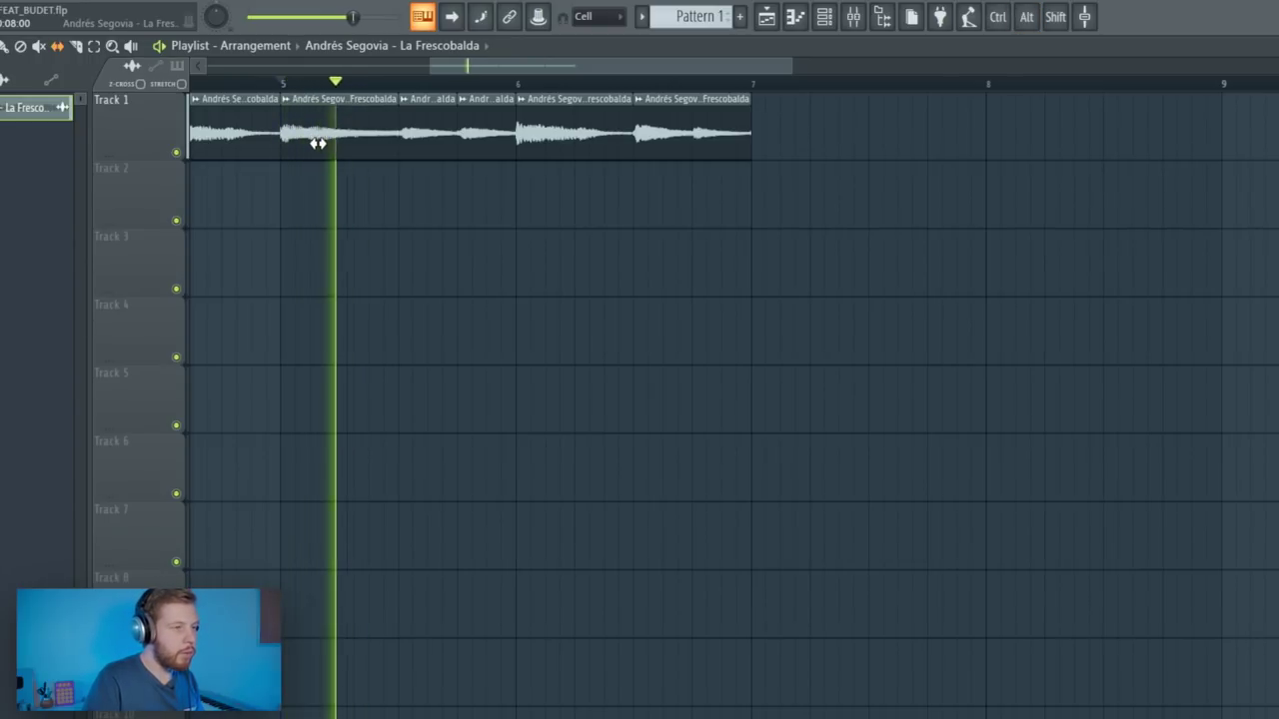
pyautogui.press('space')
pyautogui.scroll(-3, 314, 208)
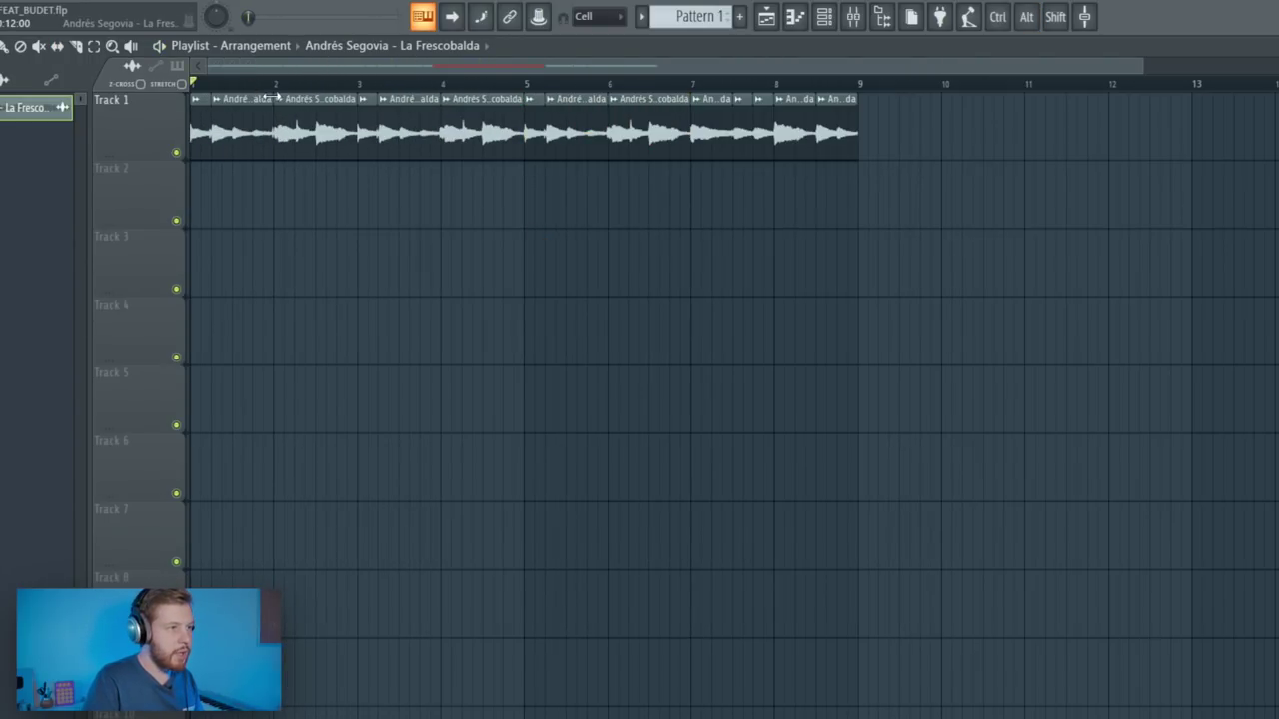
pyautogui.press('space')
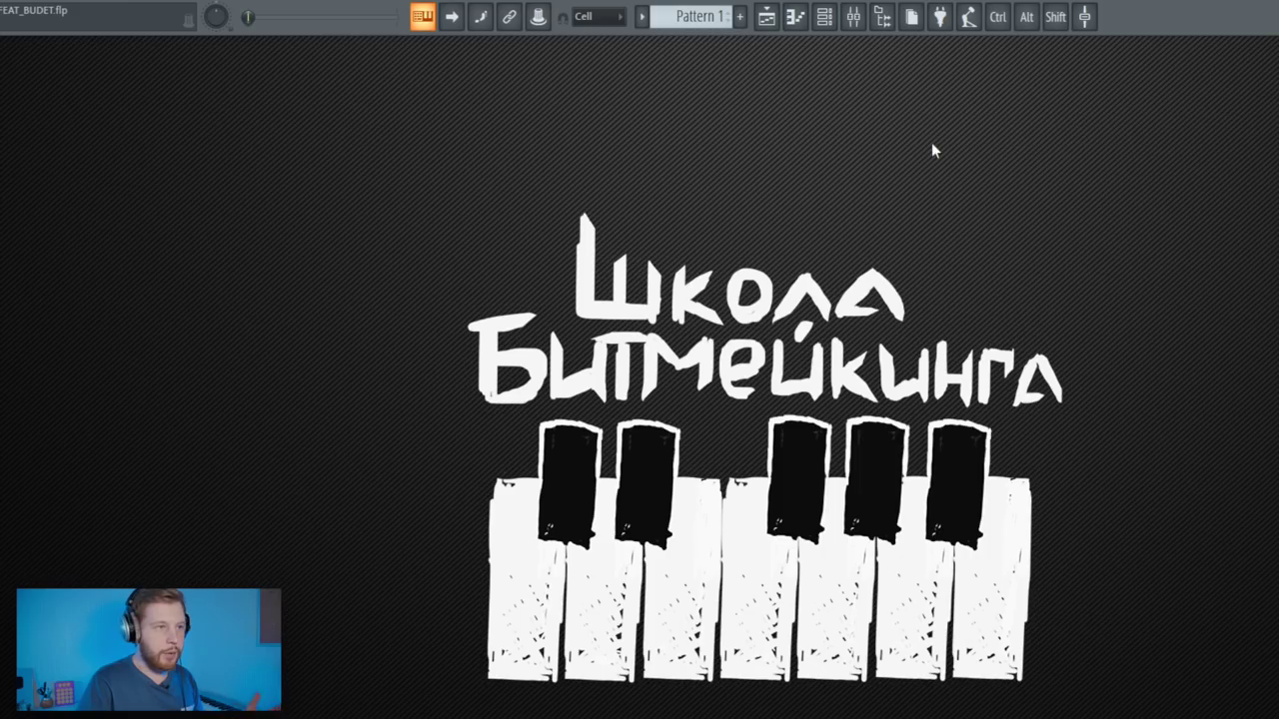
# - Display the Unsorted channels in the channel rack and select the snap 1 channel for editing in the piano roll
pyautogui.click(825, 16)
pyautogui.click(504, 109)
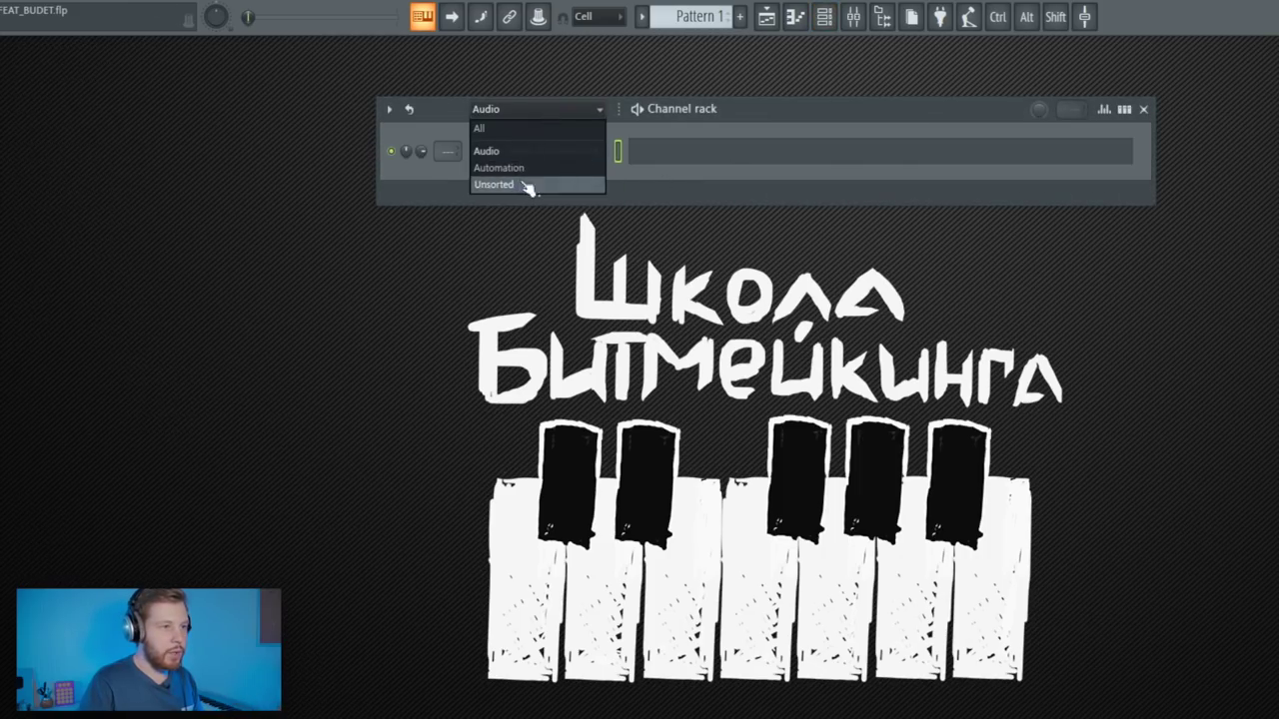
pyautogui.click(519, 180)
pyautogui.click(617, 203)
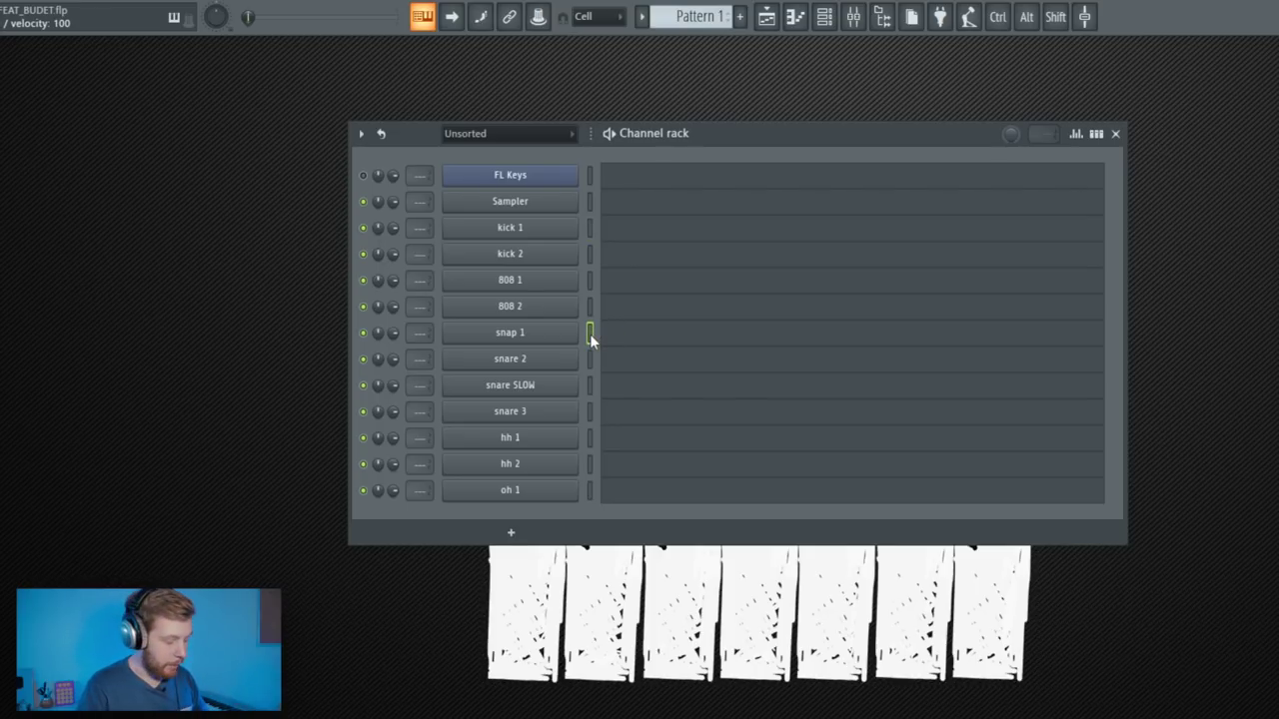
pyautogui.click(617, 341)
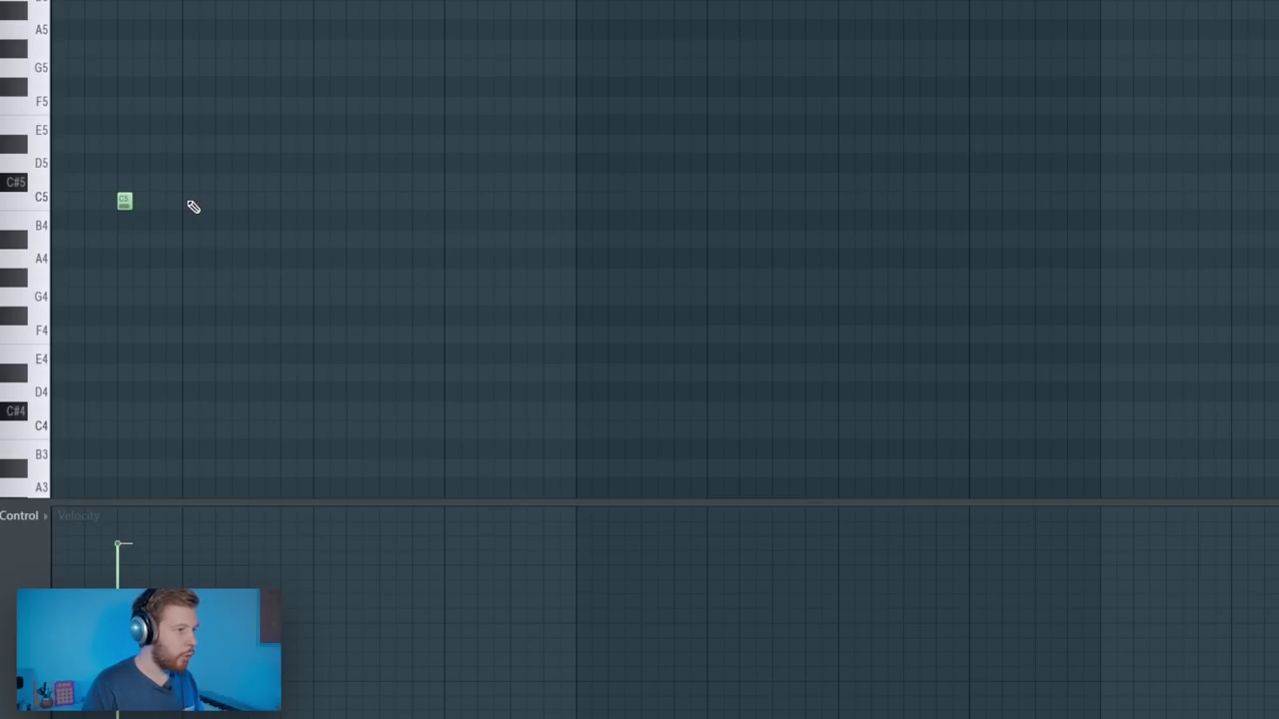
# - Place snap 1 C5 notes at the middle of bars 1 and 2, and duplicate the pair through bar 8
pyautogui.click(229, 205)
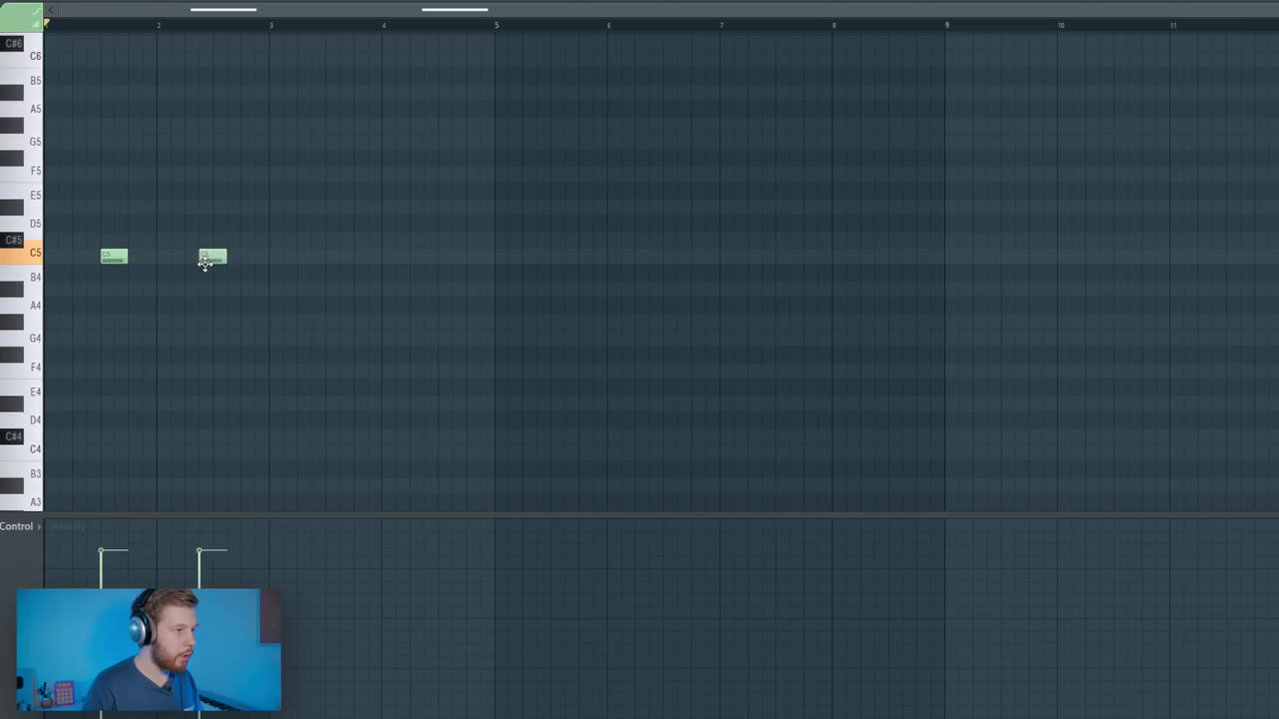
pyautogui.hotkey('ctrl', 'a')
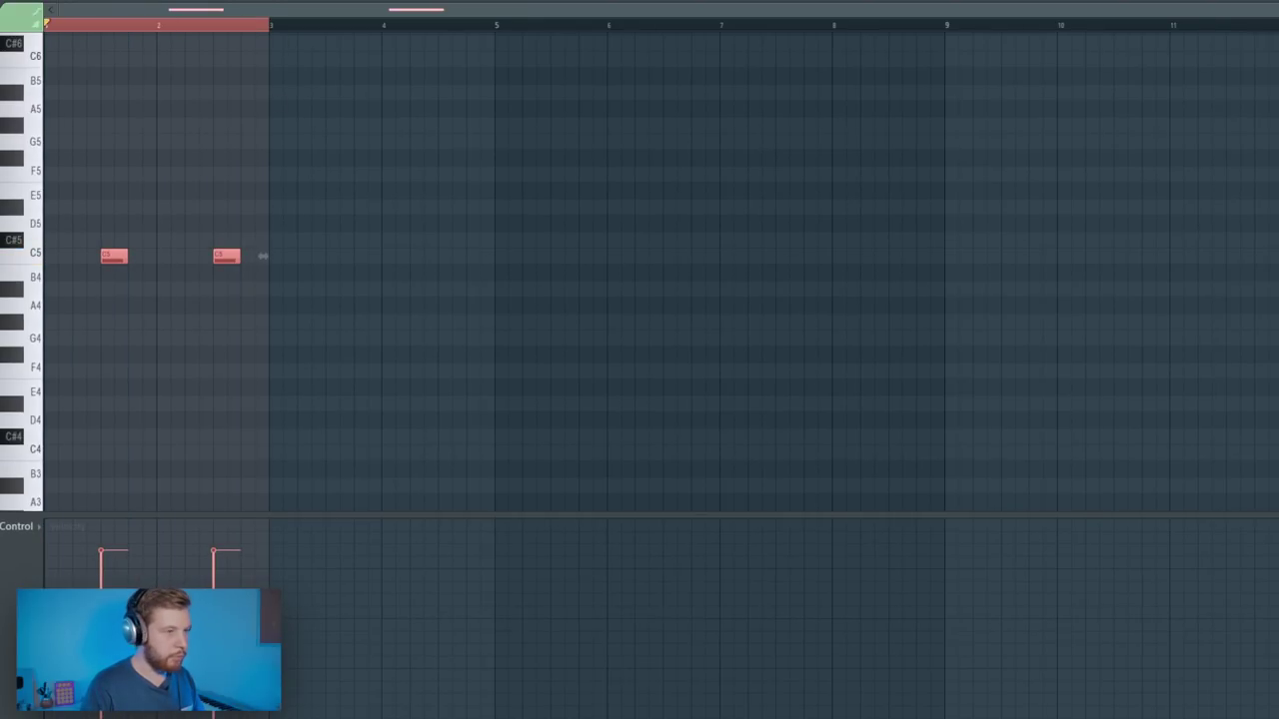
pyautogui.hotkey('ctrl', 'b')
pyautogui.hotkey('ctrl', 'b')
pyautogui.hotkey('ctrl', 'b')
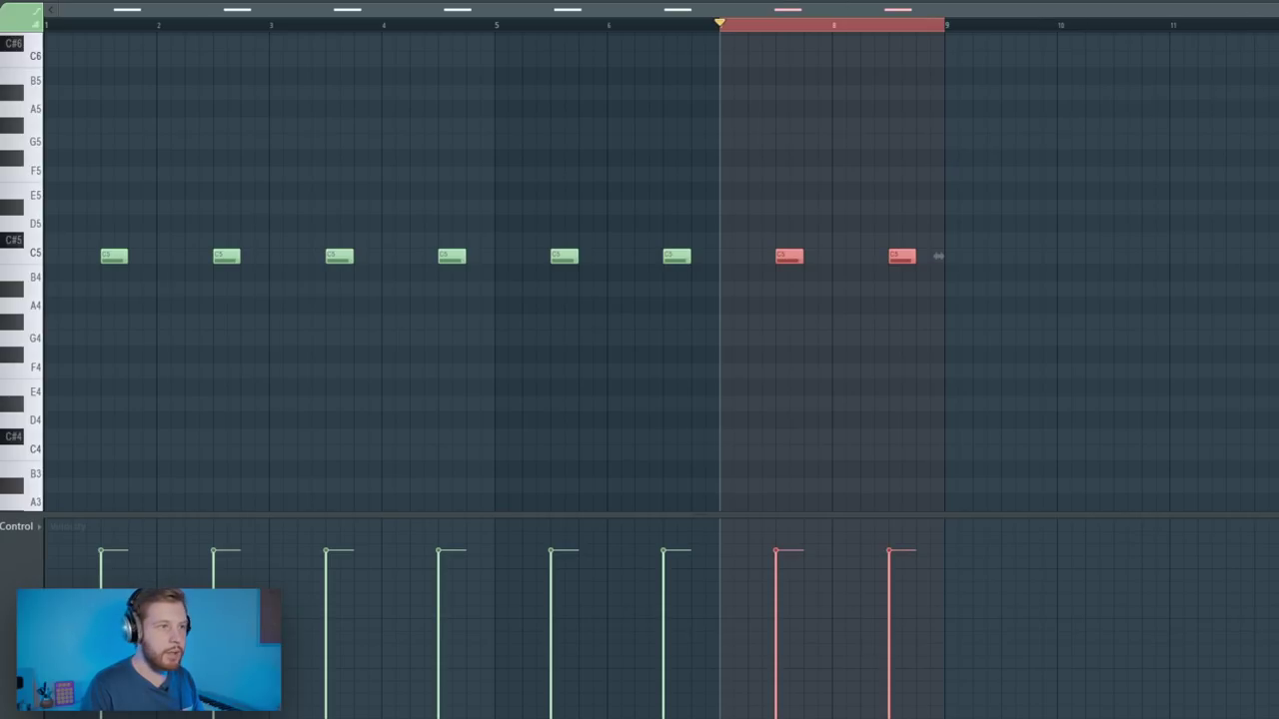
# - Switch the piano roll to snare 2 and add short C5 notes just before bar 3 and bar 7
pyautogui.click(288, 0)
pyautogui.click(381, 147)
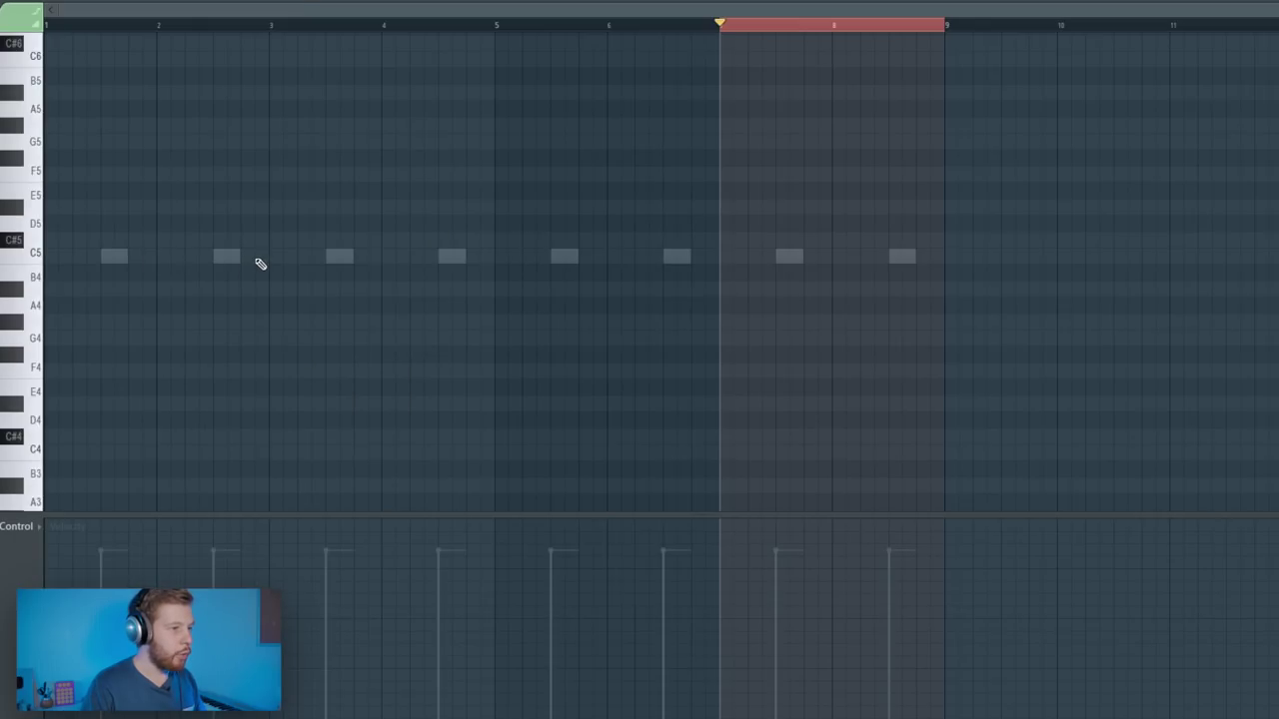
pyautogui.keyDown('ctrl'); pyautogui.doubleClick(865, 24); pyautogui.keyUp('ctrl')
pyautogui.press('space')
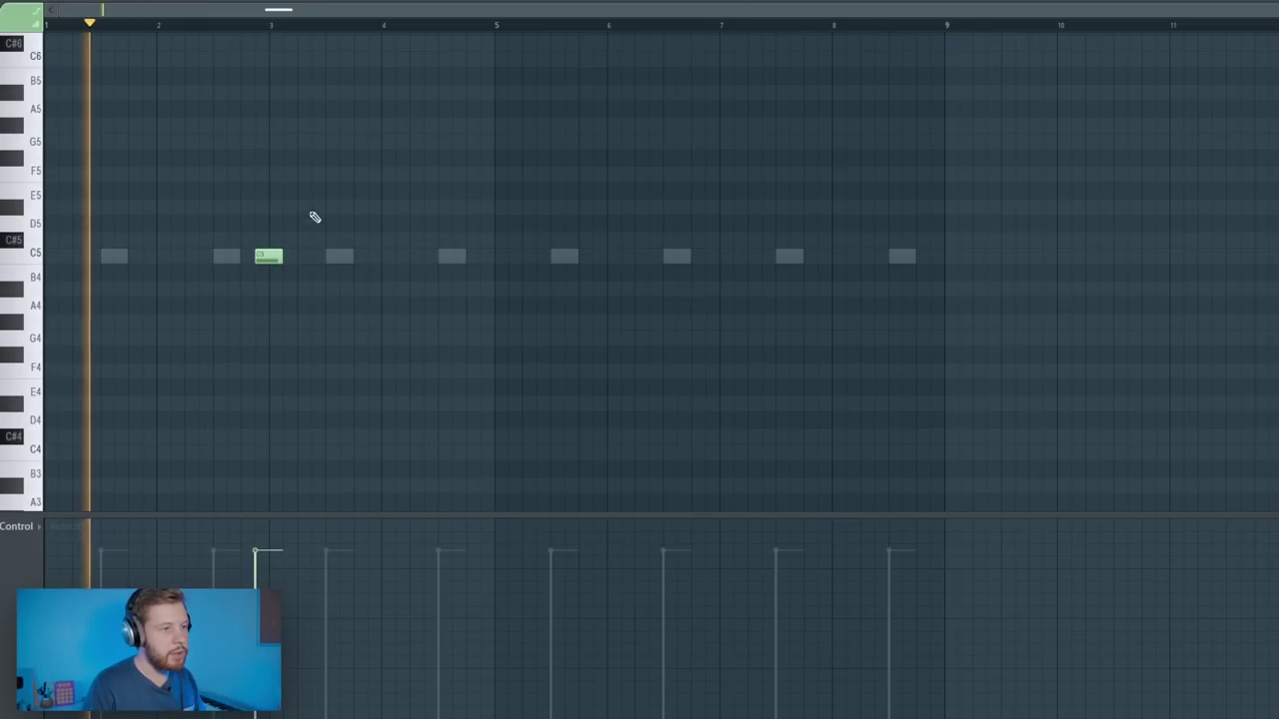
pyautogui.moveTo(283, 259); pyautogui.dragTo(268, 260)
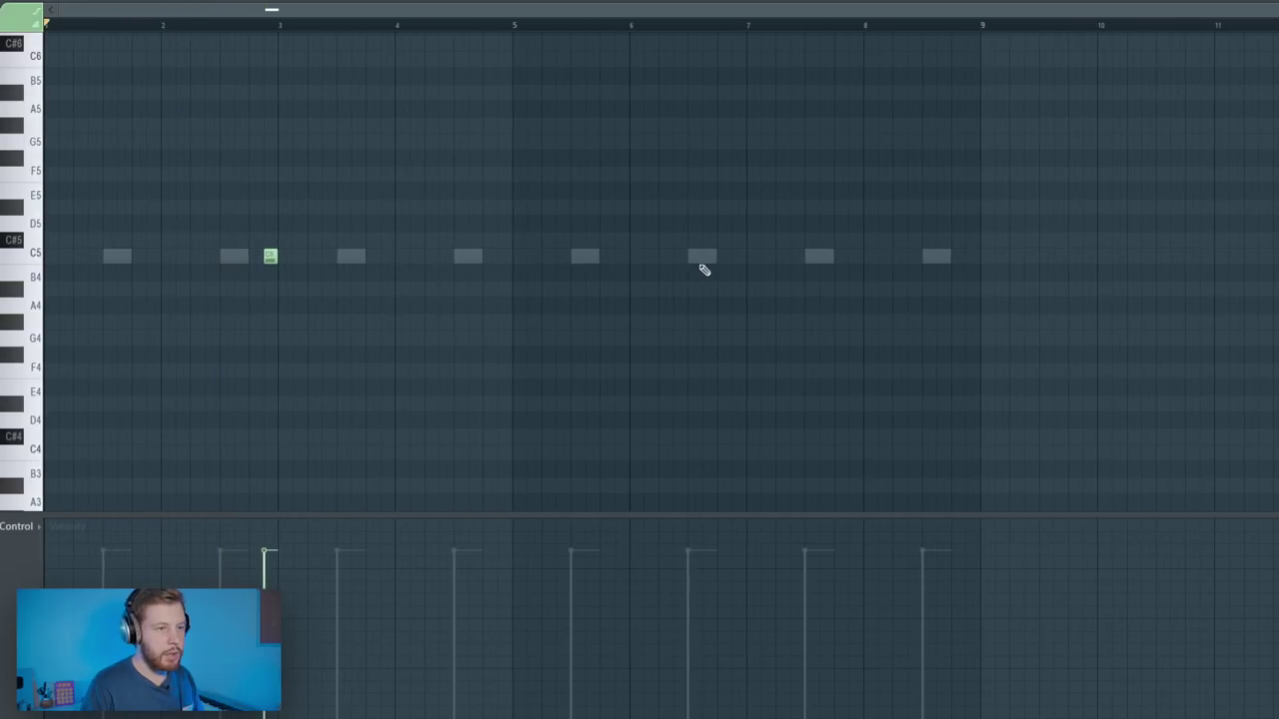
pyautogui.click(723, 256)
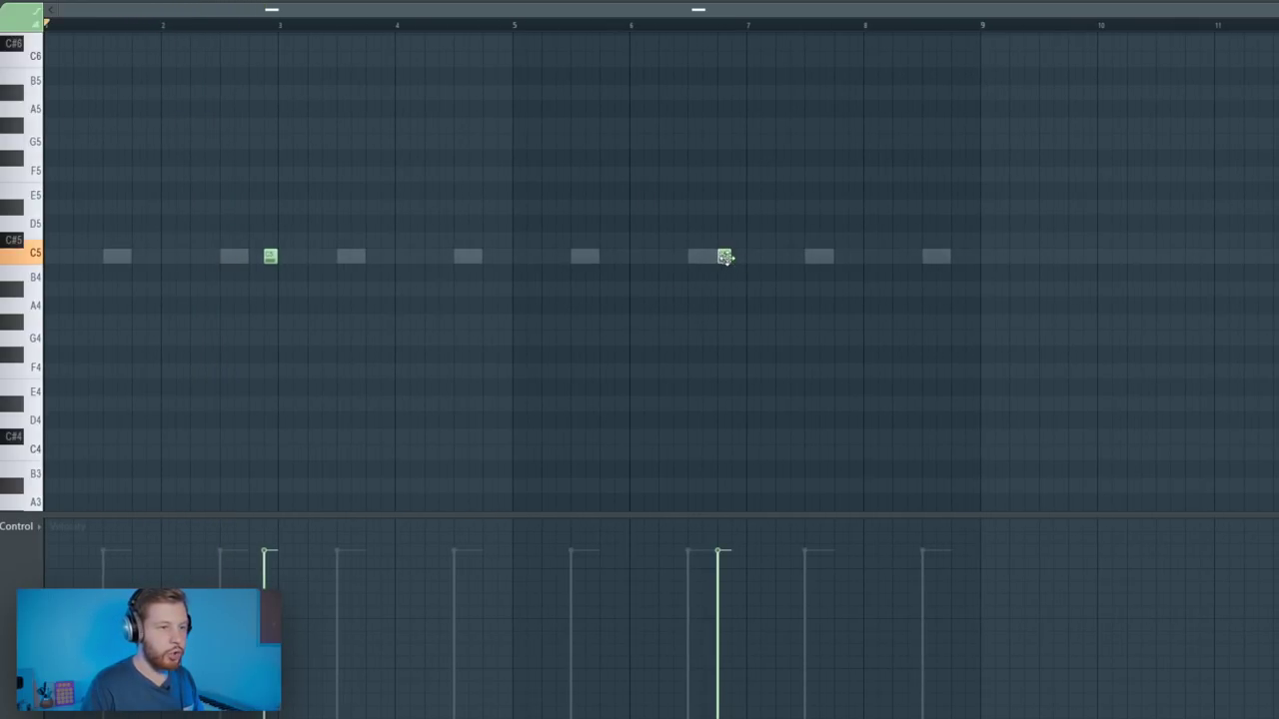
# - Switch the piano roll to snare 3 and place four short C5 notes across bars 1 and 2, starting just after the first snap
pyautogui.click(524, 75)
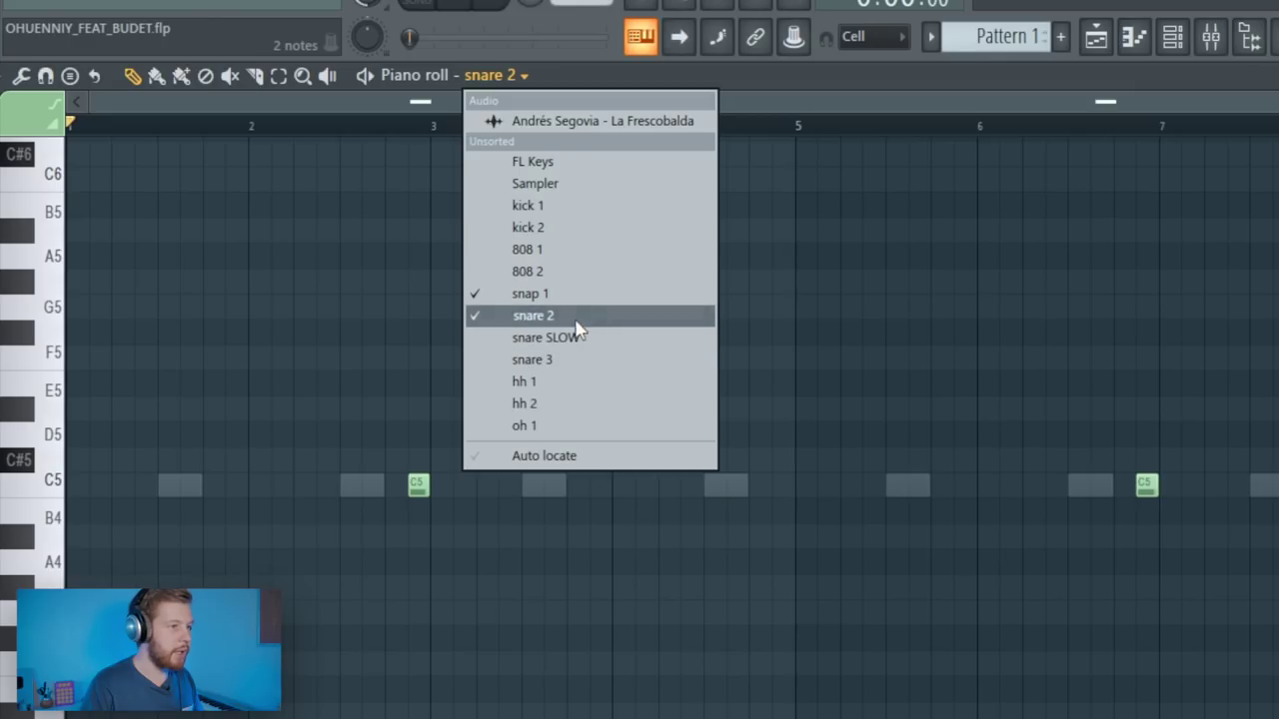
pyautogui.click(559, 363)
pyautogui.moveTo(83, 507); pyautogui.dragTo(167, 474)
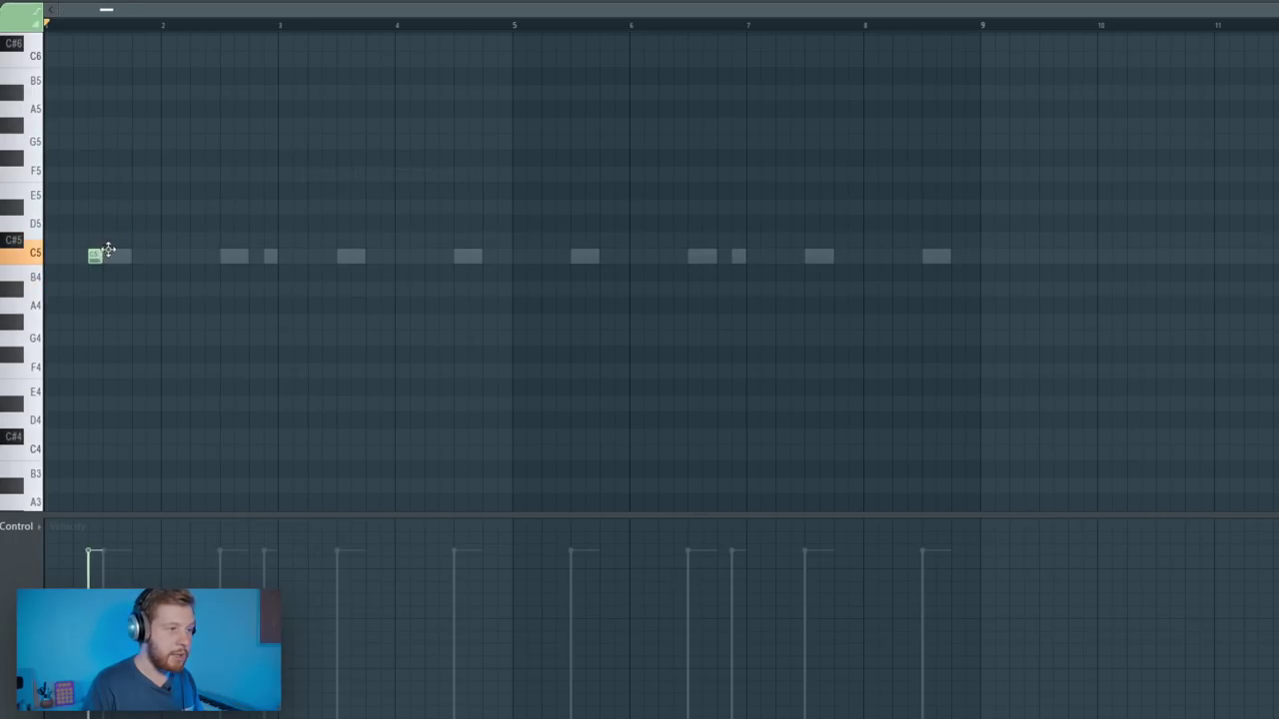
pyautogui.click(153, 257)
pyautogui.click(181, 257)
pyautogui.click(227, 258)
# - Lower the velocity of the first snare 3 note, and duplicate the four notes into bars 3 and 4
pyautogui.hotkey('ctrl', 'a')
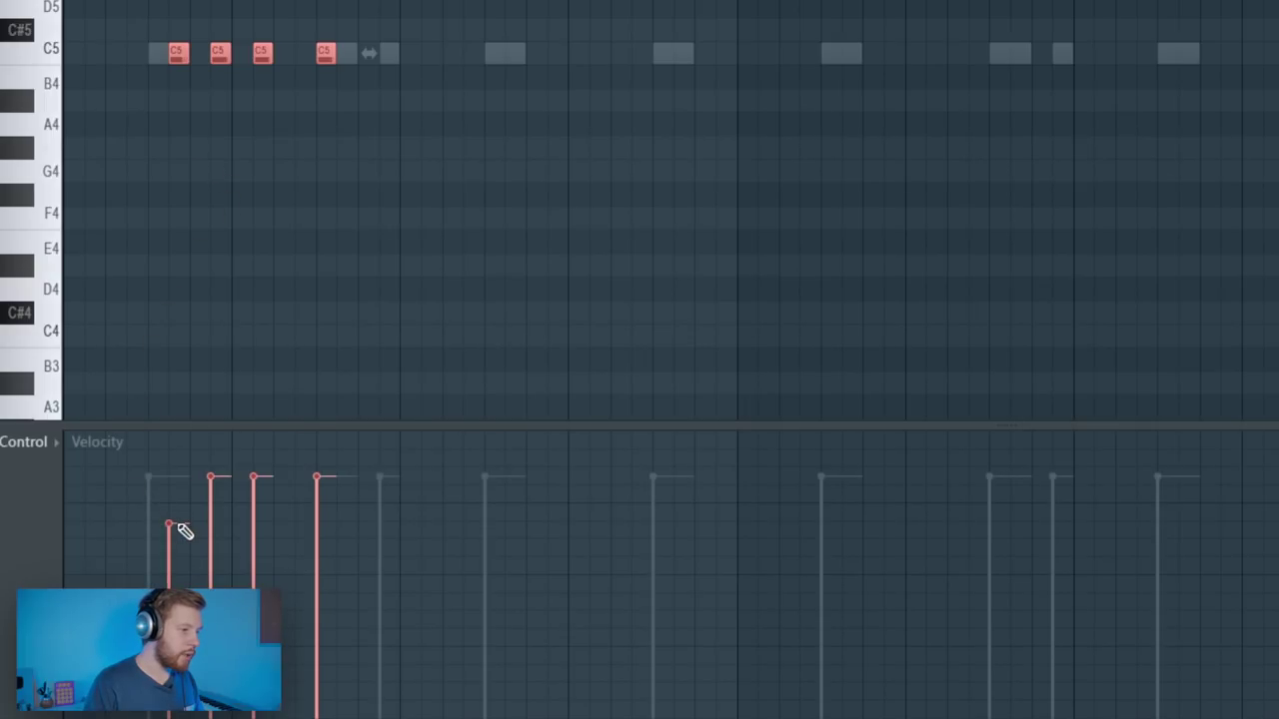
pyautogui.hotkey('ctrl', 'd')
pyautogui.press('space')
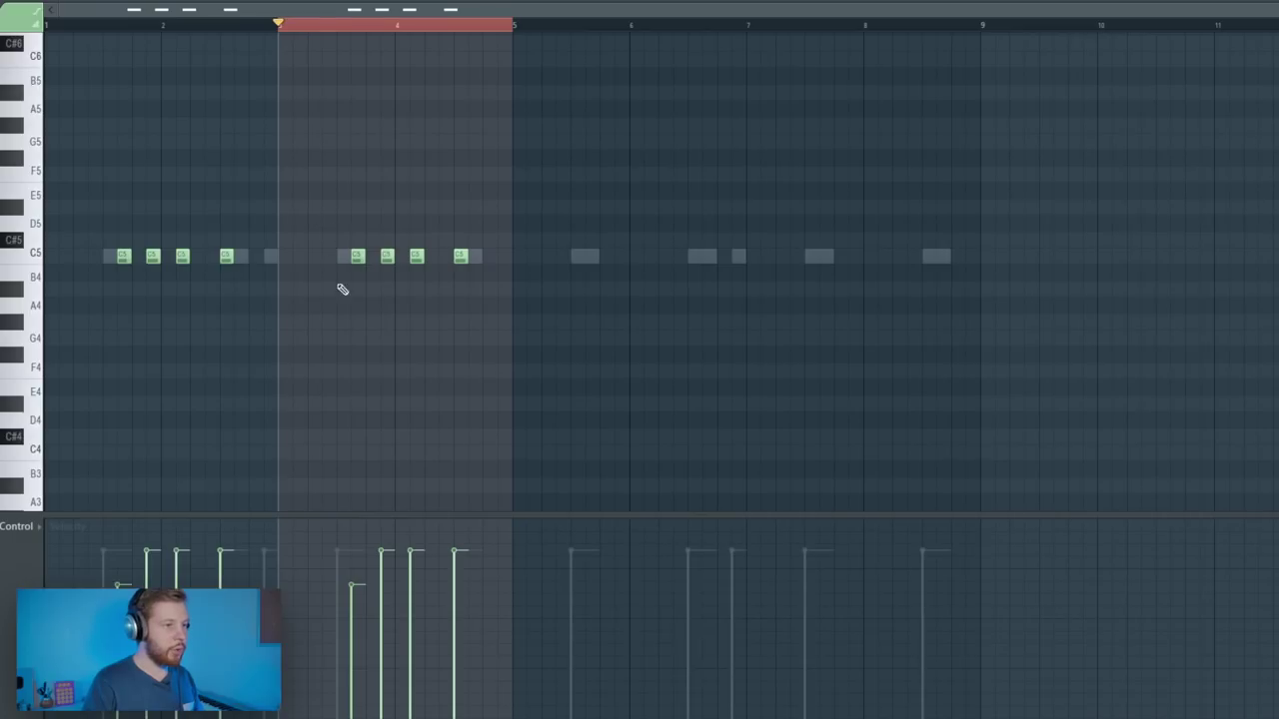
# - Move the first snare 3 note of bar 3 earlier, to beat 2 of the bar, and play it back
pyautogui.moveTo(383, 212); pyautogui.dragTo(352, 328)
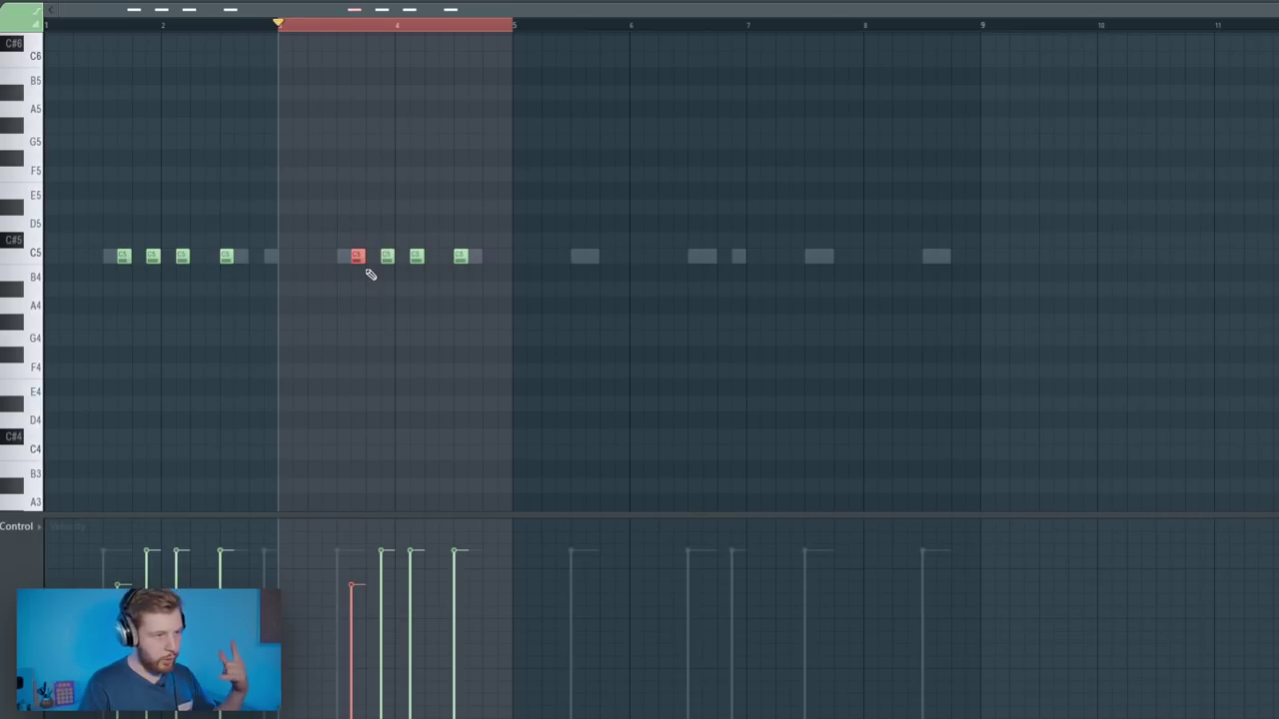
pyautogui.moveTo(354, 258); pyautogui.dragTo(320, 273)
pyautogui.press('space')
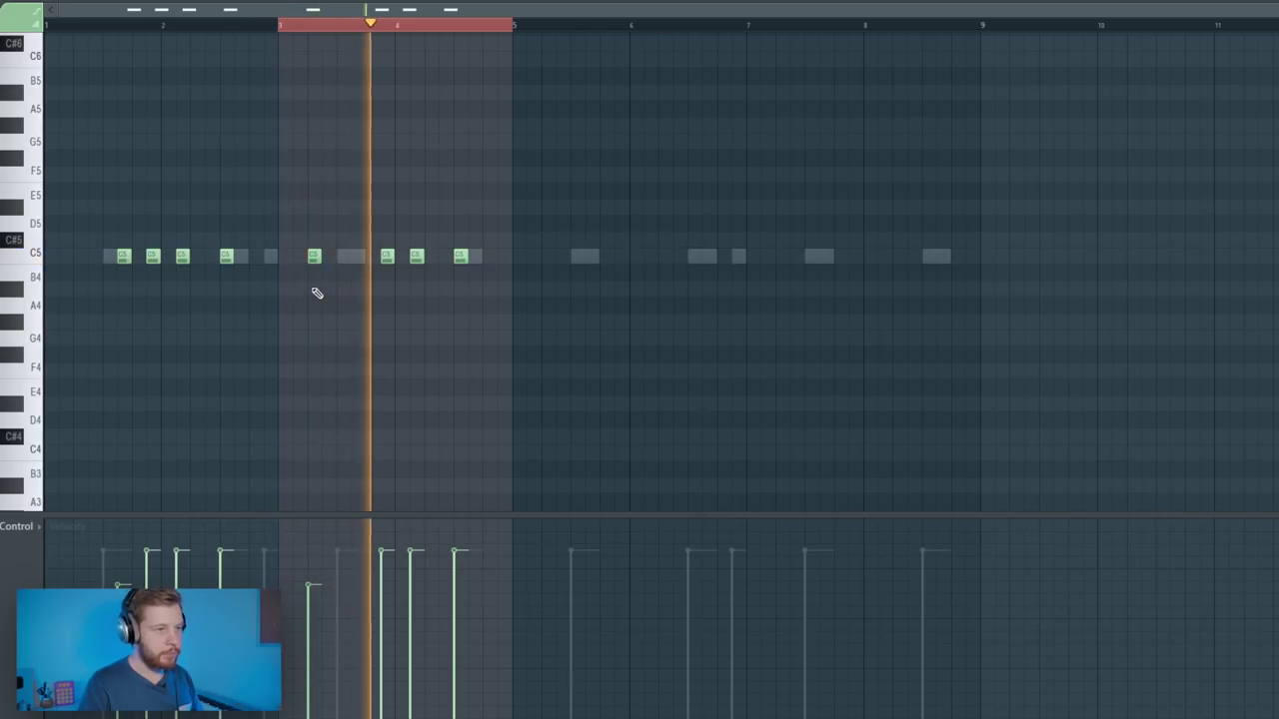
pyautogui.press('space')
# - Play back bars 1 to 4, and duplicate their snare 3 notes into bars 5 to 8
pyautogui.moveTo(278, 25); pyautogui.dragTo(112, 31)
pyautogui.press('space')
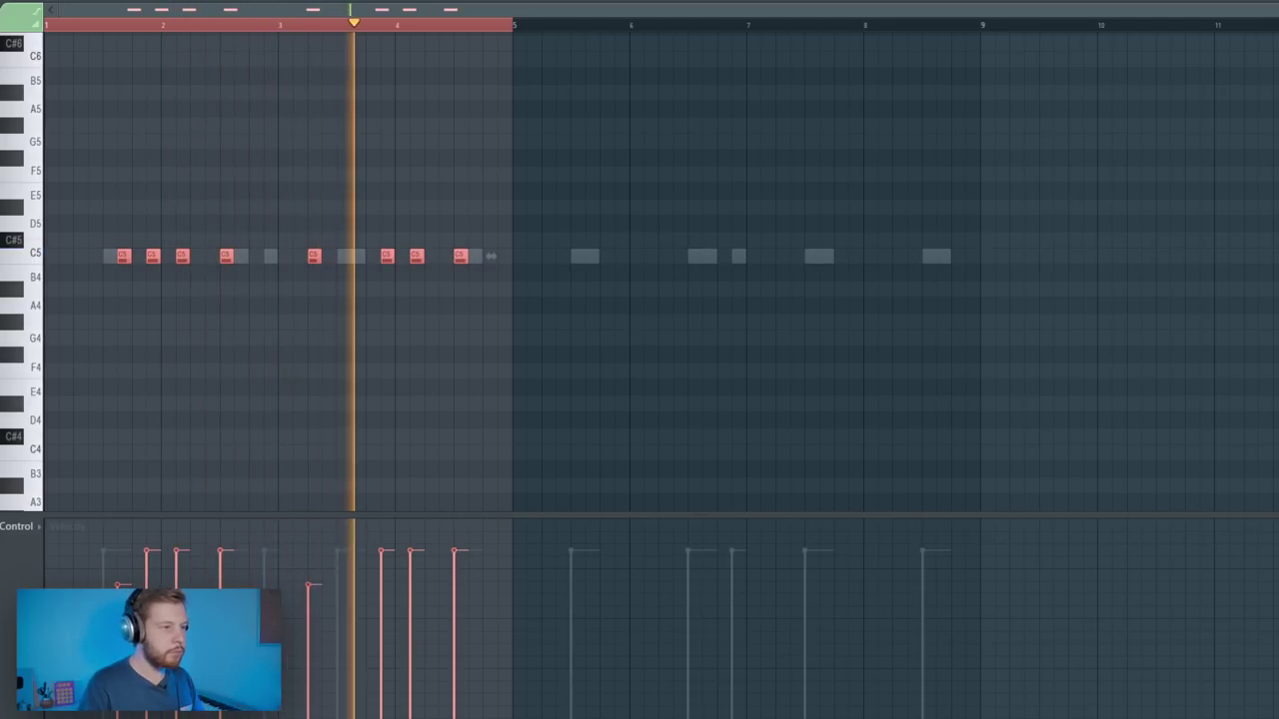
pyautogui.press('space')
pyautogui.click(452, 27)
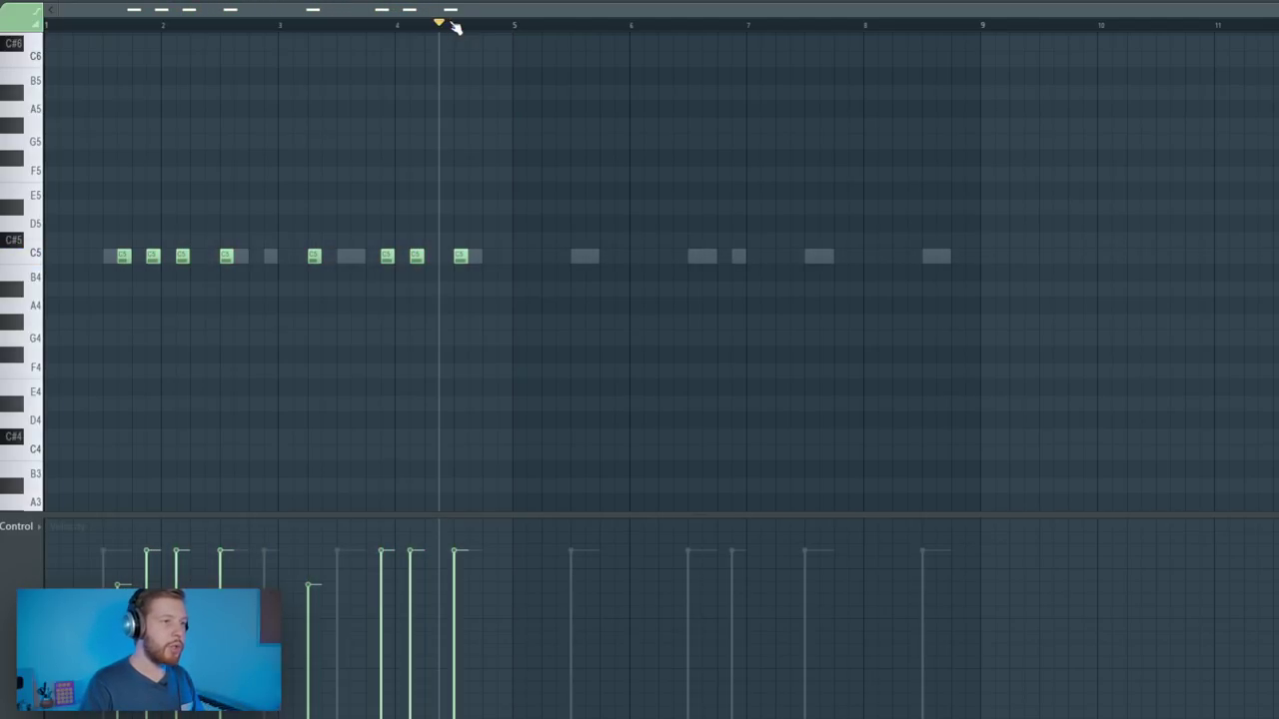
pyautogui.scroll(-2, 515, 24)
pyautogui.moveTo(479, 26); pyautogui.dragTo(50, 80)
pyautogui.hotkey('ctrl', 'b')
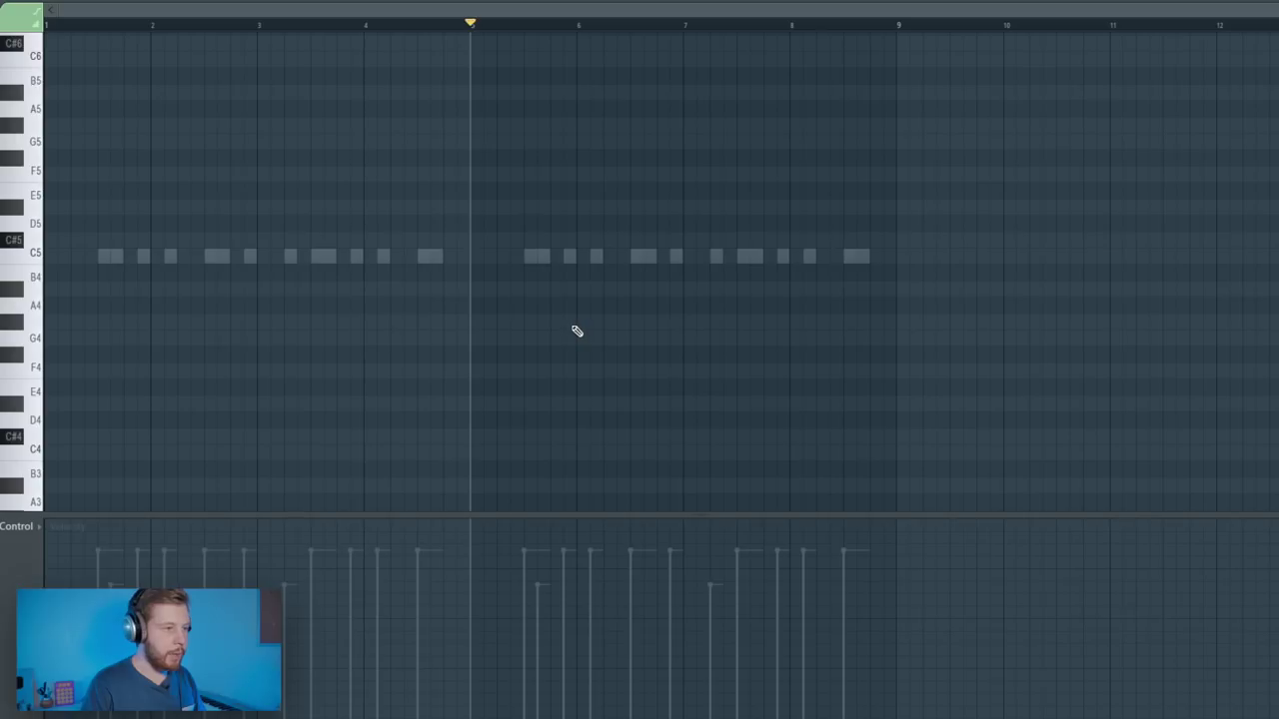
# - On hh 1, lay out half-bar hi-hats through bar 4, and add three short G#4 notes at beat 4 of bar 1 with 1/3 step snap
pyautogui.moveTo(49, 289)
pyautogui.mouseDown()
pyautogui.moveTo(49, 303)
pyautogui.moveTo(34, 257)
pyautogui.mouseUp()
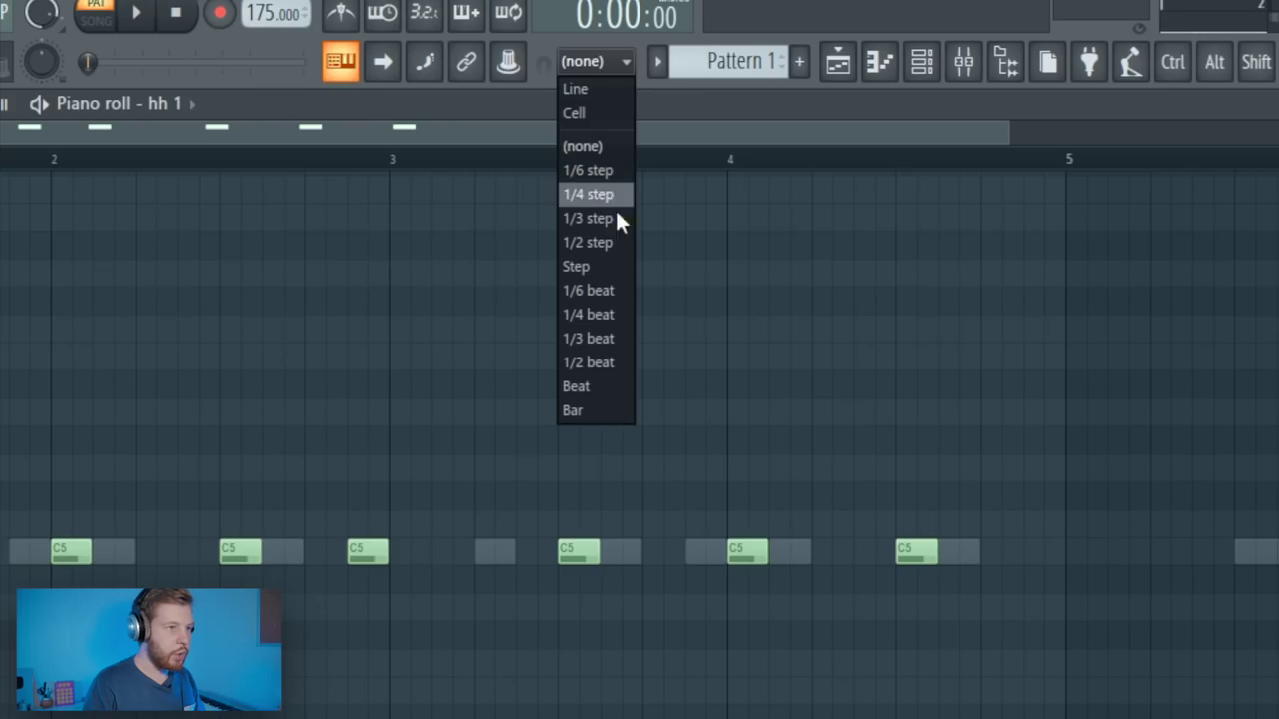
pyautogui.click(599, 218)
pyautogui.scroll(3, 235, 639)
pyautogui.click(282, 320)
pyautogui.moveTo(301, 323); pyautogui.dragTo(310, 322)
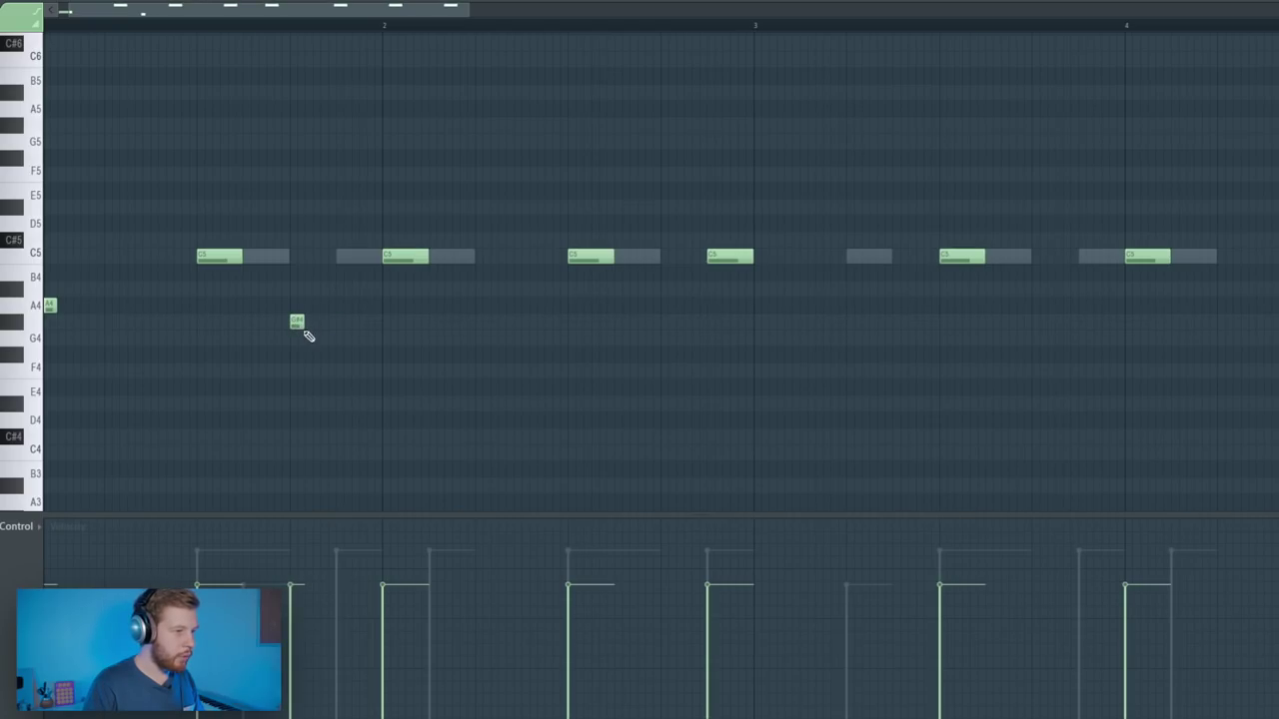
pyautogui.click(313, 320)
pyautogui.click(328, 321)
pyautogui.press('space')
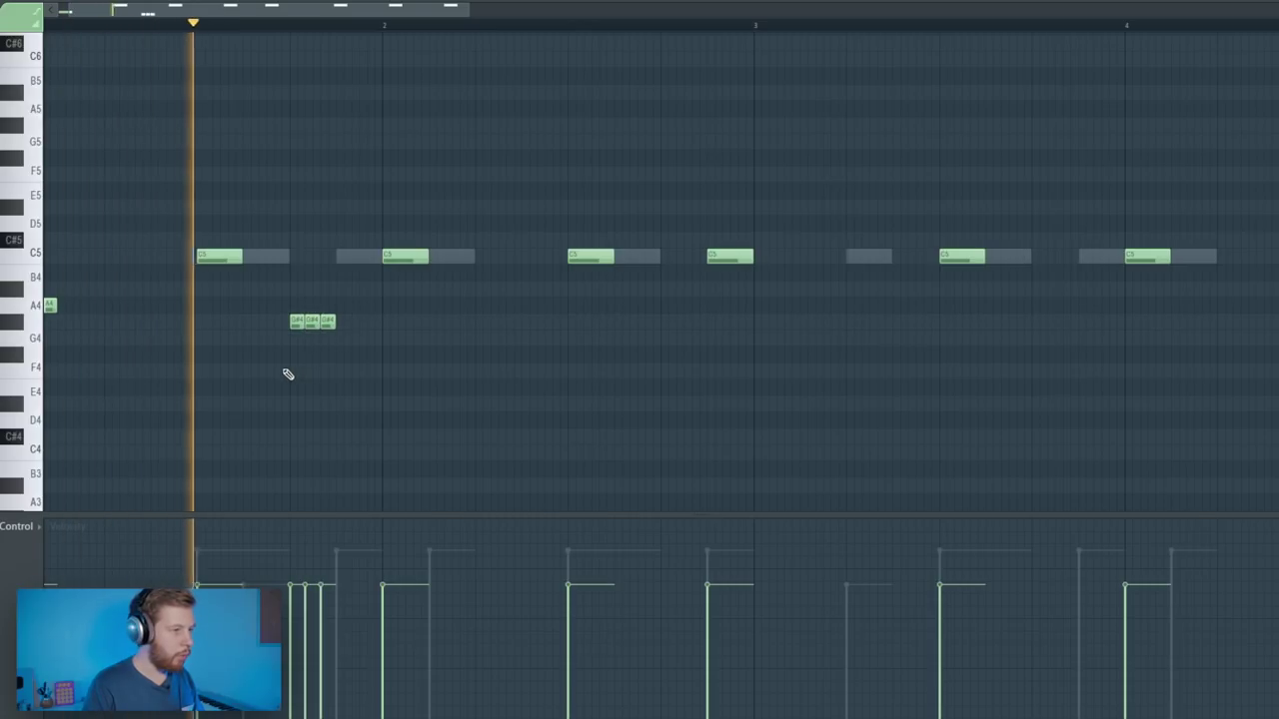
pyautogui.scroll(-4, 288, 373)
pyautogui.press('space')
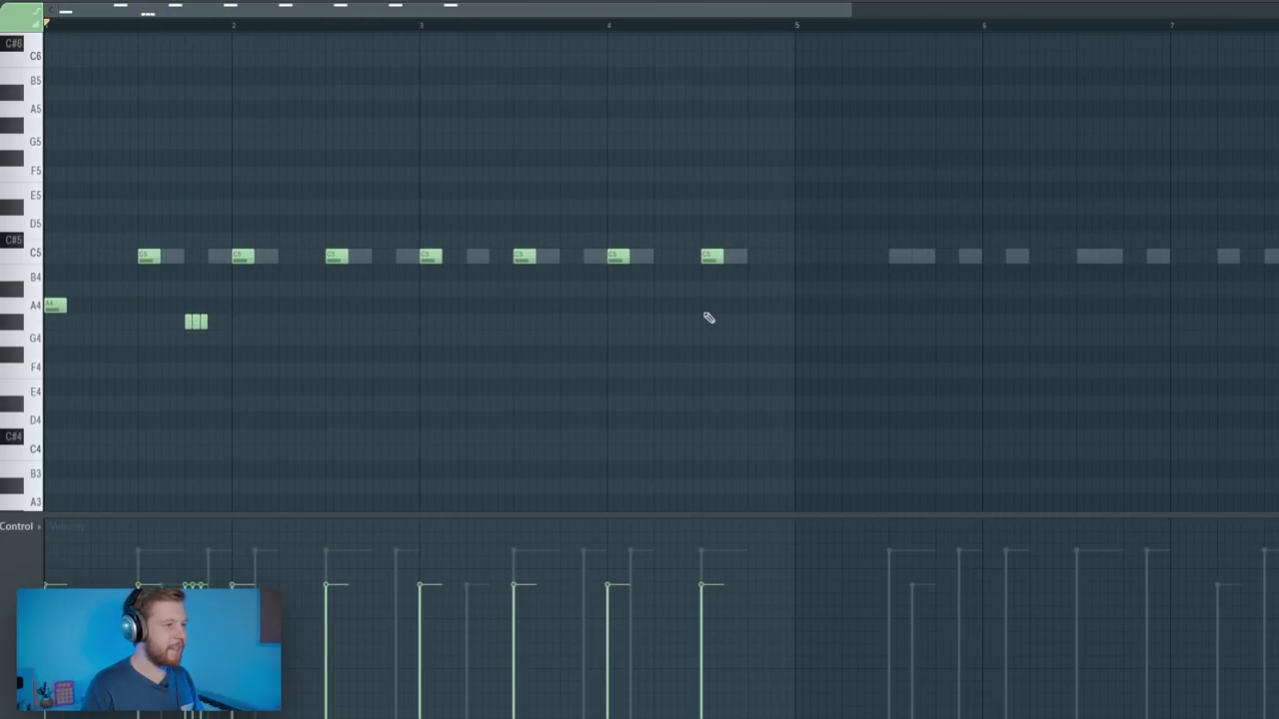
# - Place a G4 hi-hat note at beat 4 of bar 3 and chop it into a fast roll with rising velocity
pyautogui.click(571, 340)
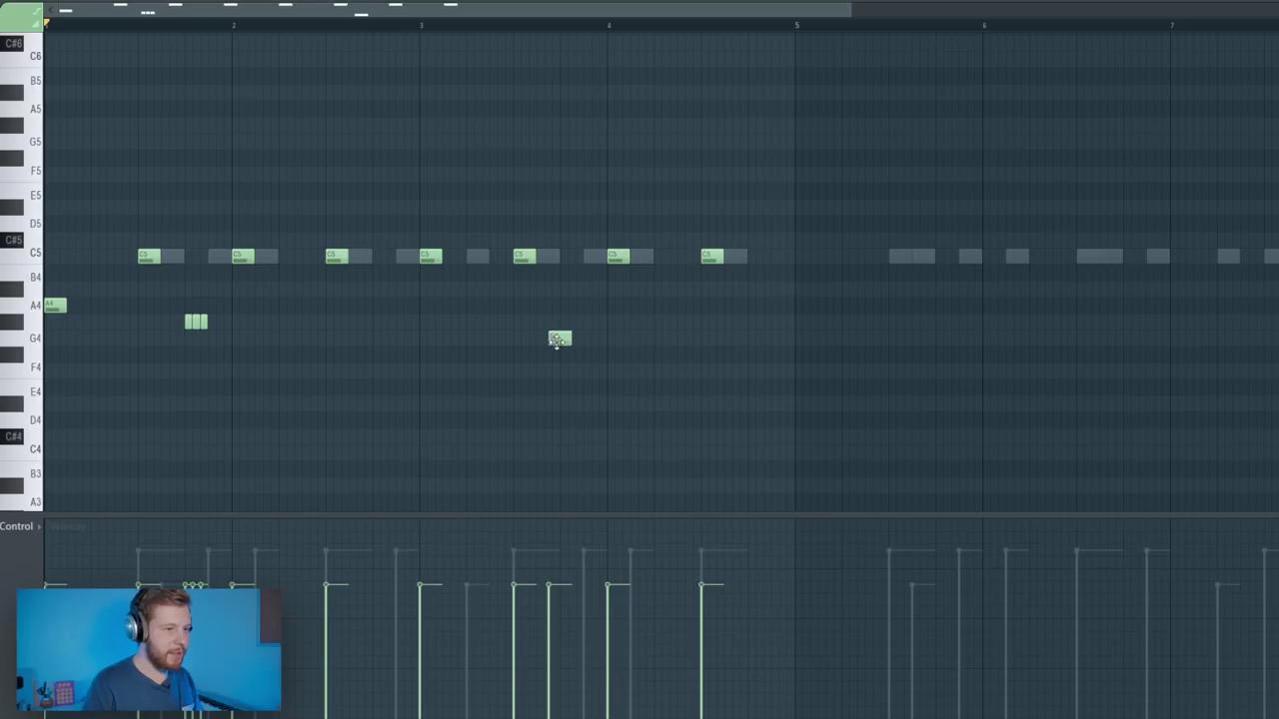
pyautogui.scroll(2, 571, 339)
pyautogui.hotkey('ctrl', 'u')
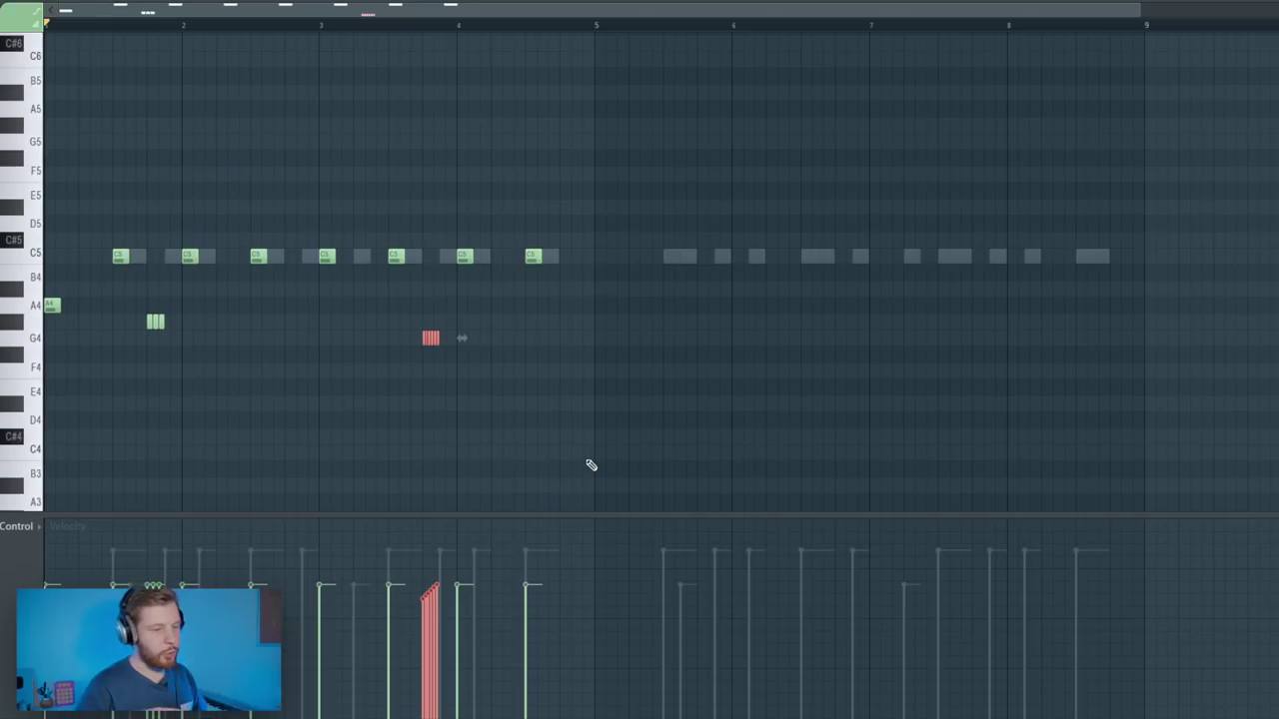
pyautogui.hotkey('ctrl', 'd')
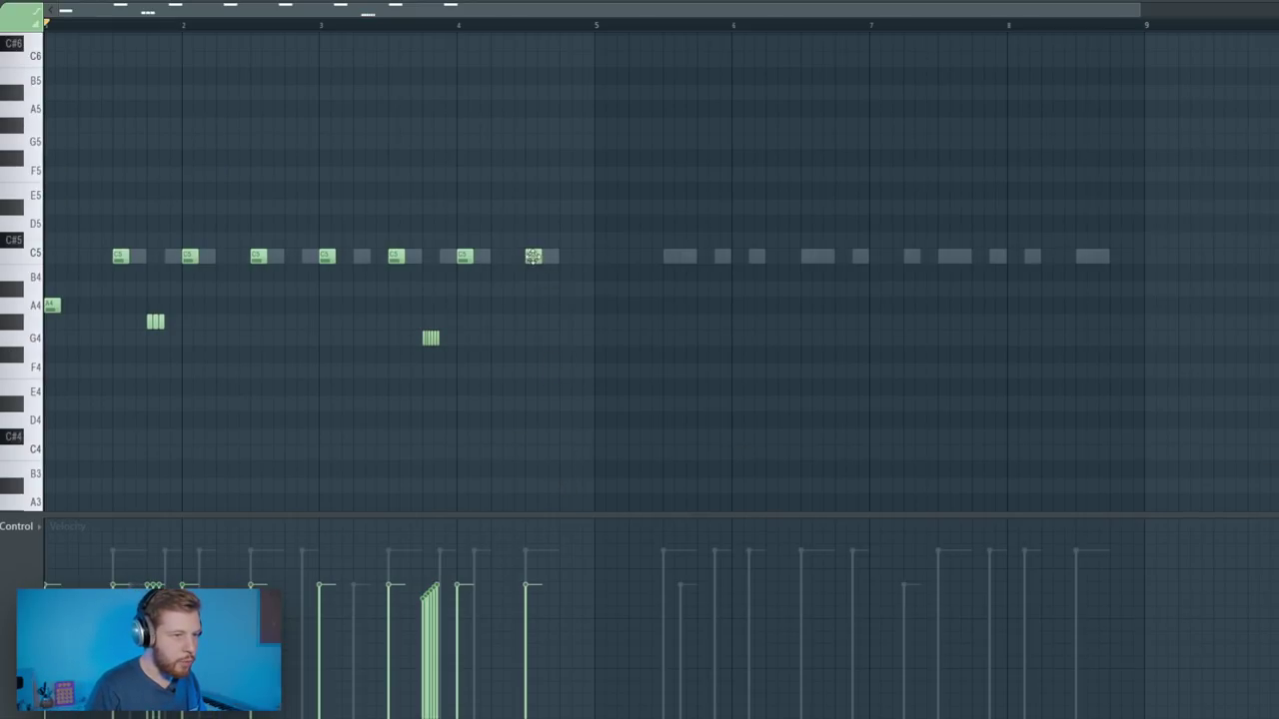
# - Add two C5 hi-hat notes in bar 4, one right after the mid-bar note and one just before bar 5
pyautogui.click(586, 34)
pyautogui.click(608, 57)
pyautogui.moveTo(532, 256); pyautogui.dragTo(547, 263)
pyautogui.click(579, 262)
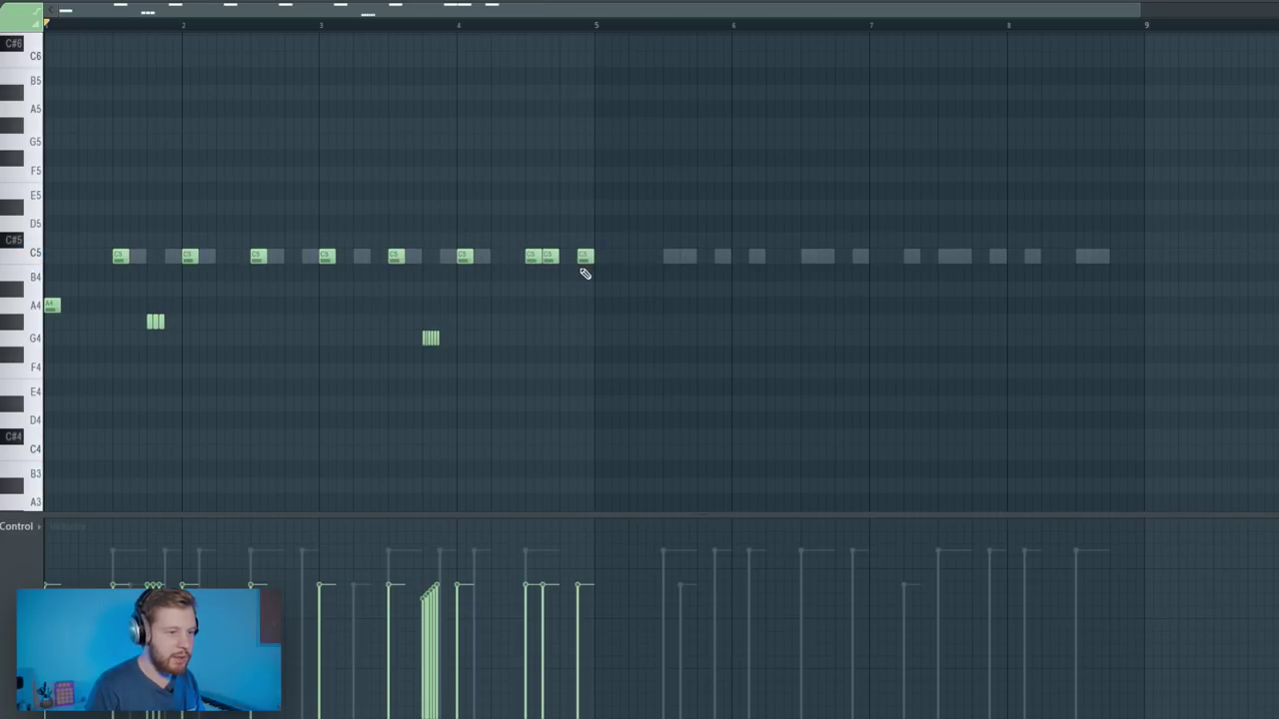
# - Raise the velocity of all hh 1 notes and duplicate the four-bar pattern into bars 5 to 8
pyautogui.hotkey('ctrl', 'a')
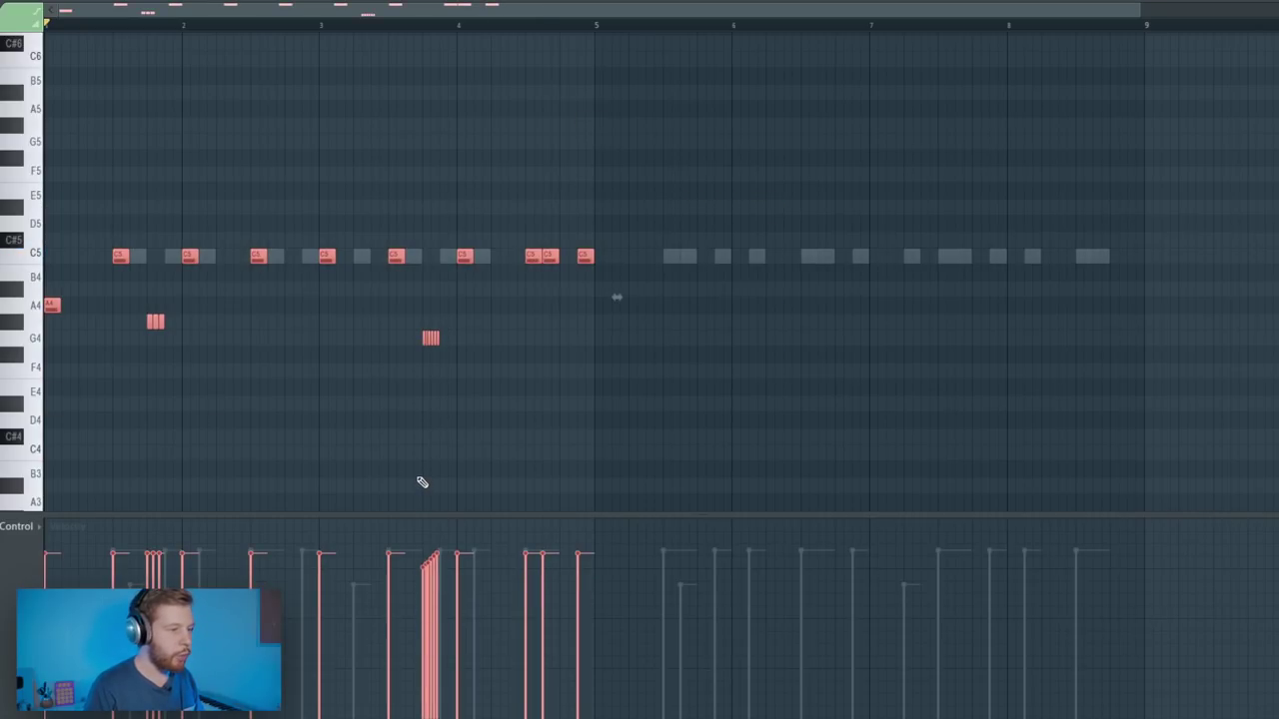
pyautogui.press('space')
pyautogui.hotkey('ctrl', 'b')
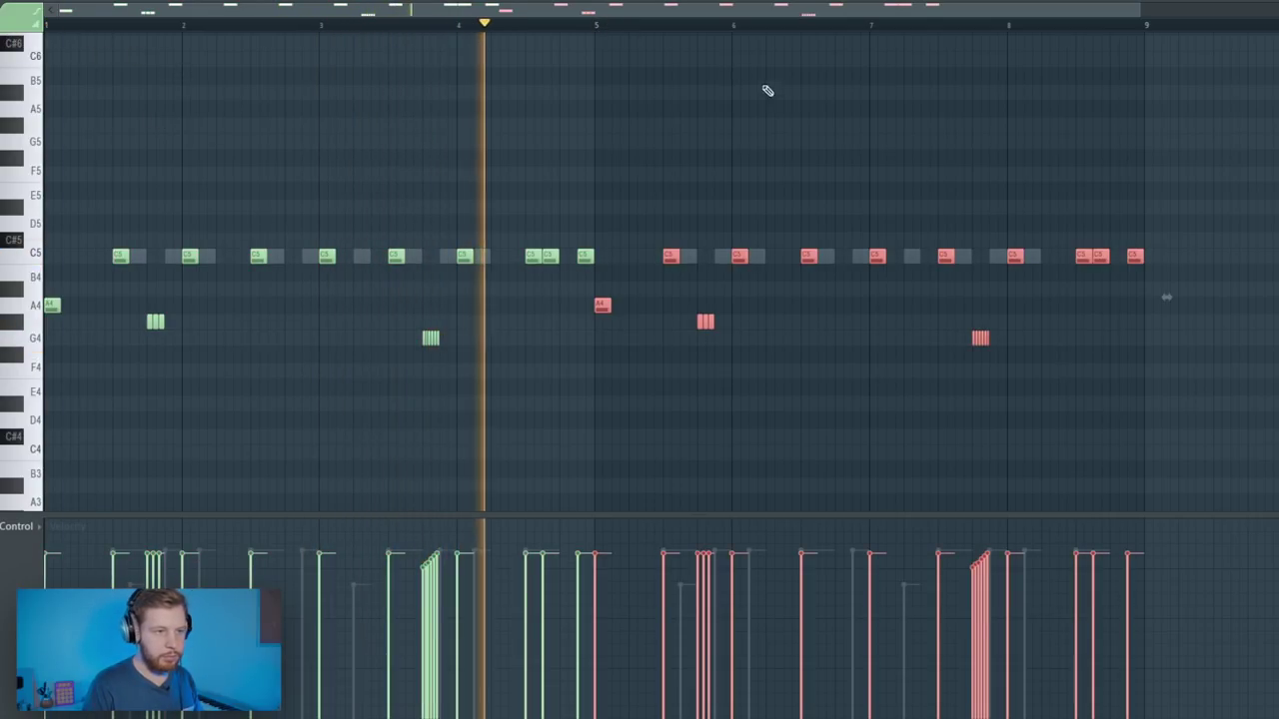
pyautogui.hotkey('ctrl', 'd')
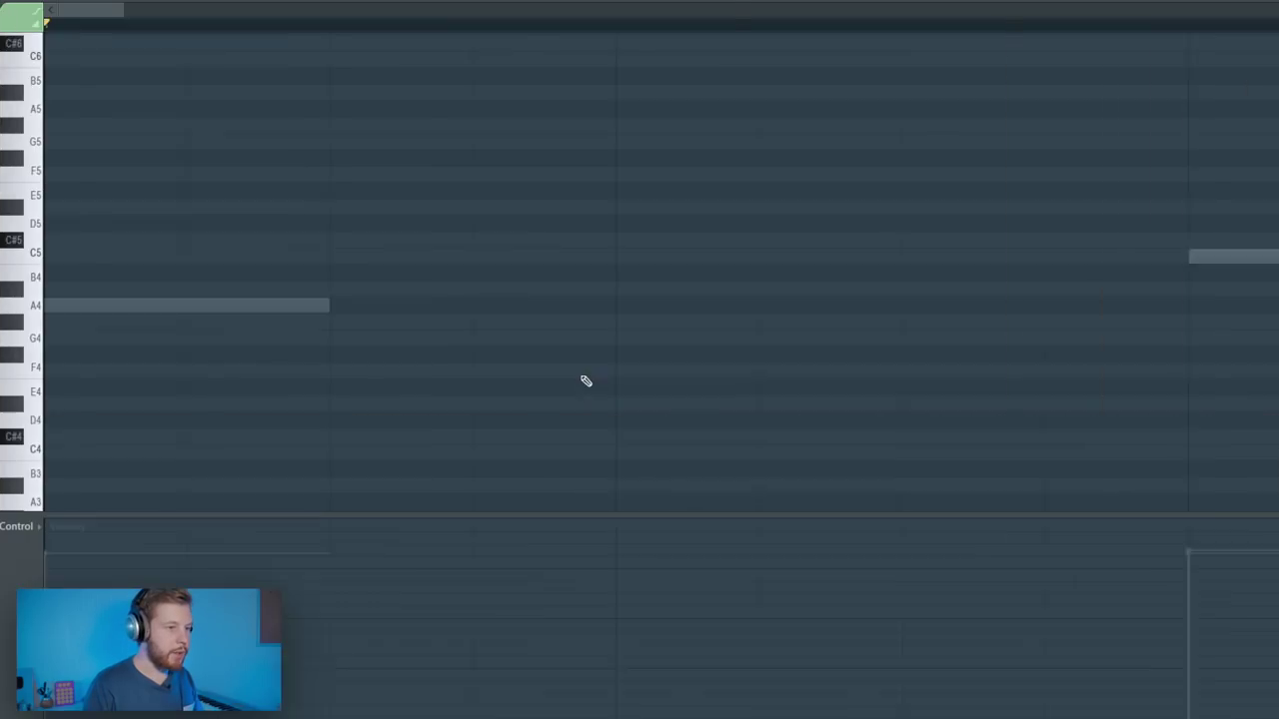
# - On oh 1, place C5 notes at beat 2 of bars 1 and 3, and a short G#4 note just after the middle of bar 4
pyautogui.moveTo(194, 296); pyautogui.dragTo(78, 248)
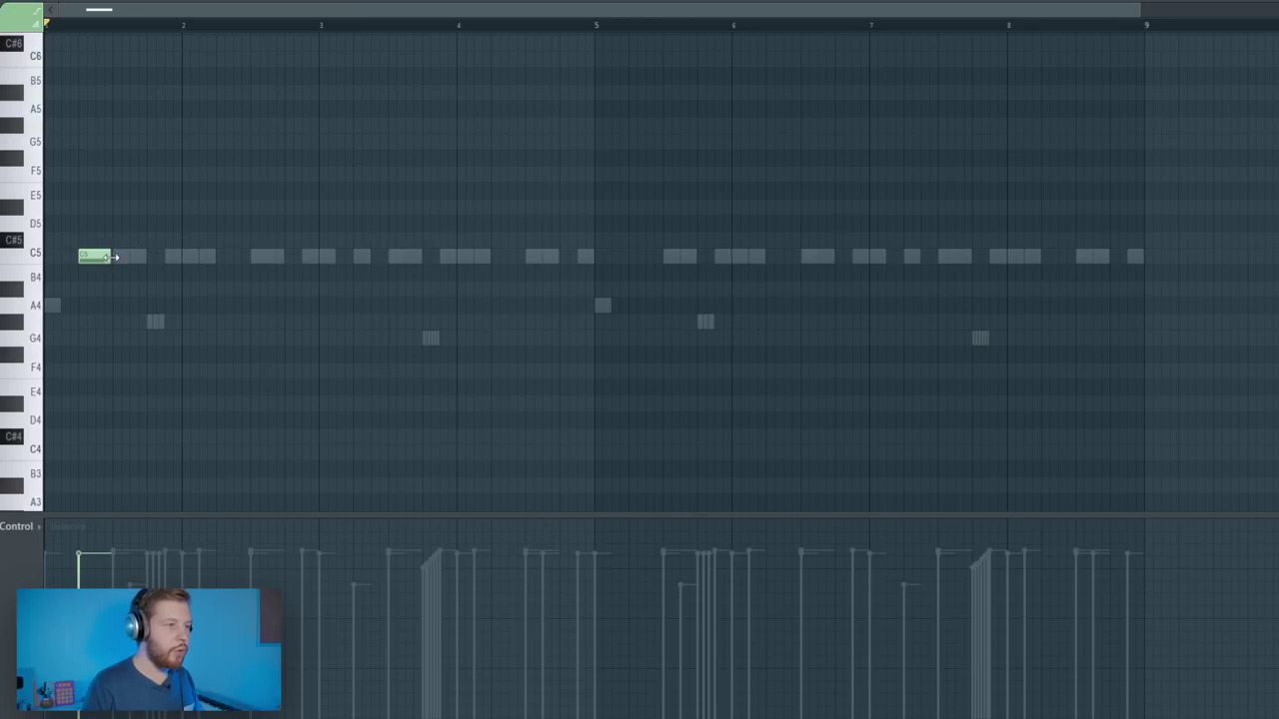
pyautogui.moveTo(178, 260); pyautogui.dragTo(376, 279)
pyautogui.press('space')
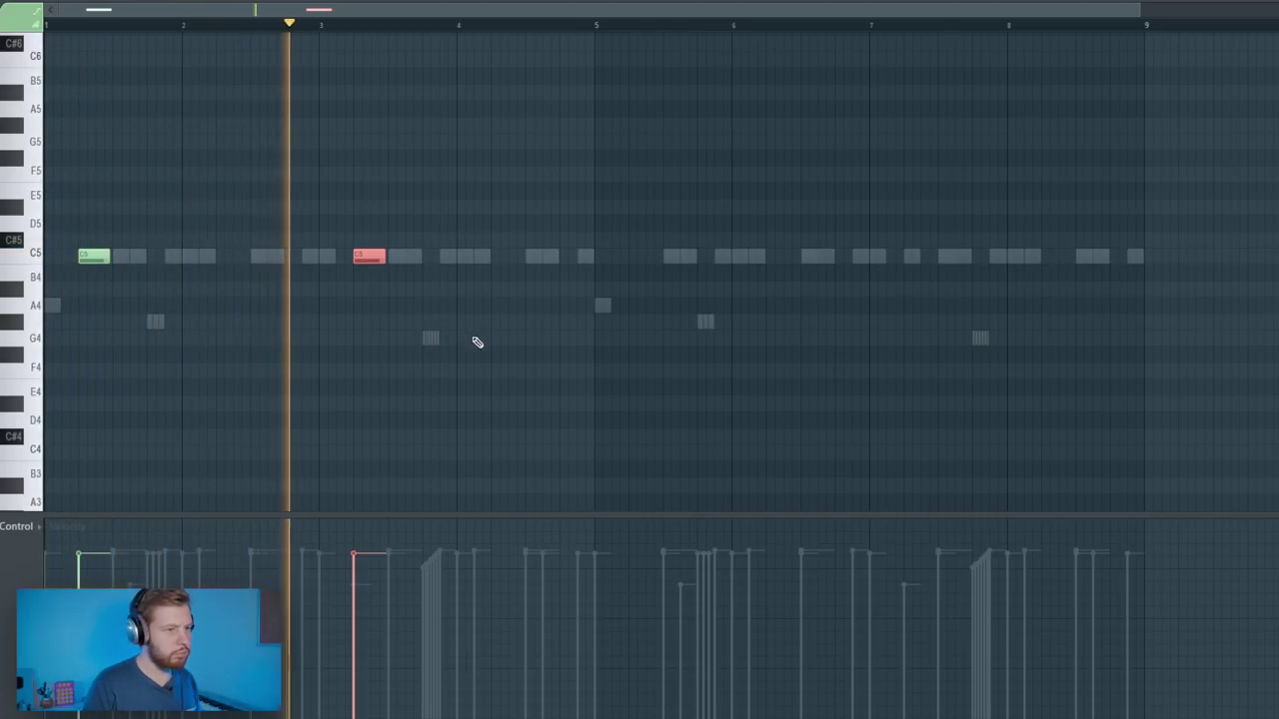
pyautogui.click(552, 323)
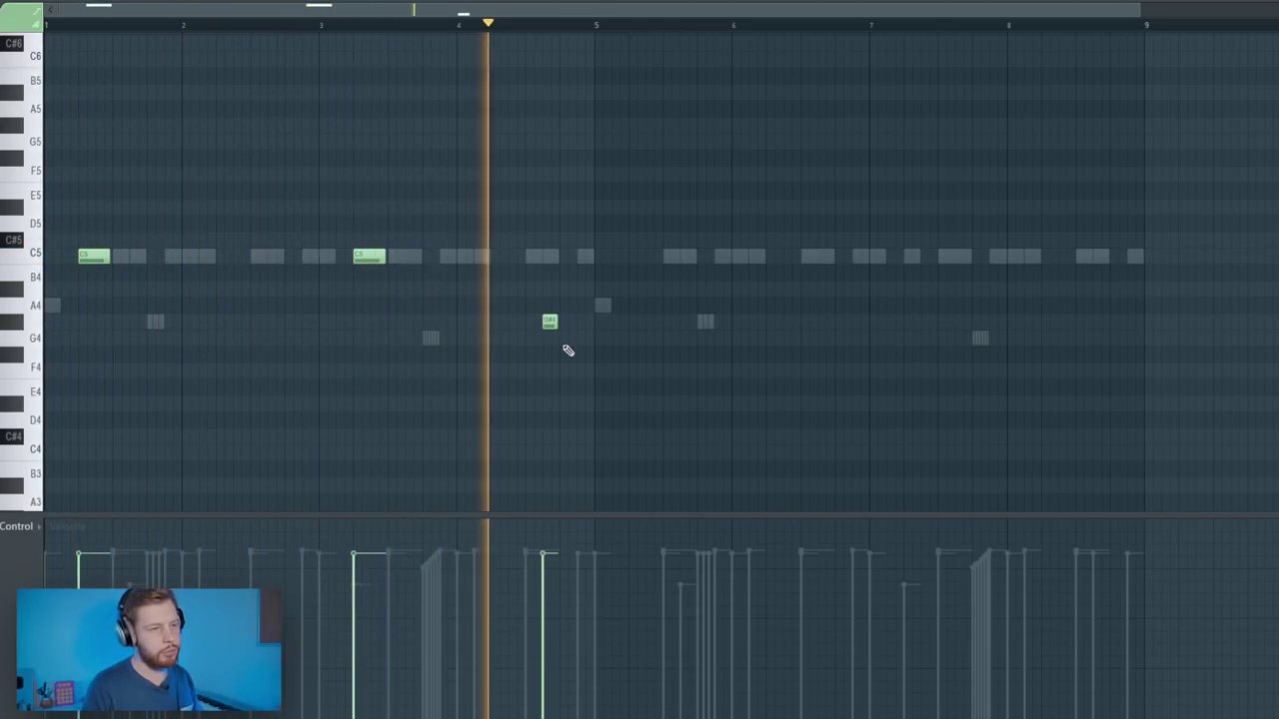
# - Duplicate the oh 1 notes of bars 1 to 4 into bars 5 to 8
pyautogui.scroll(5, 269, 271)
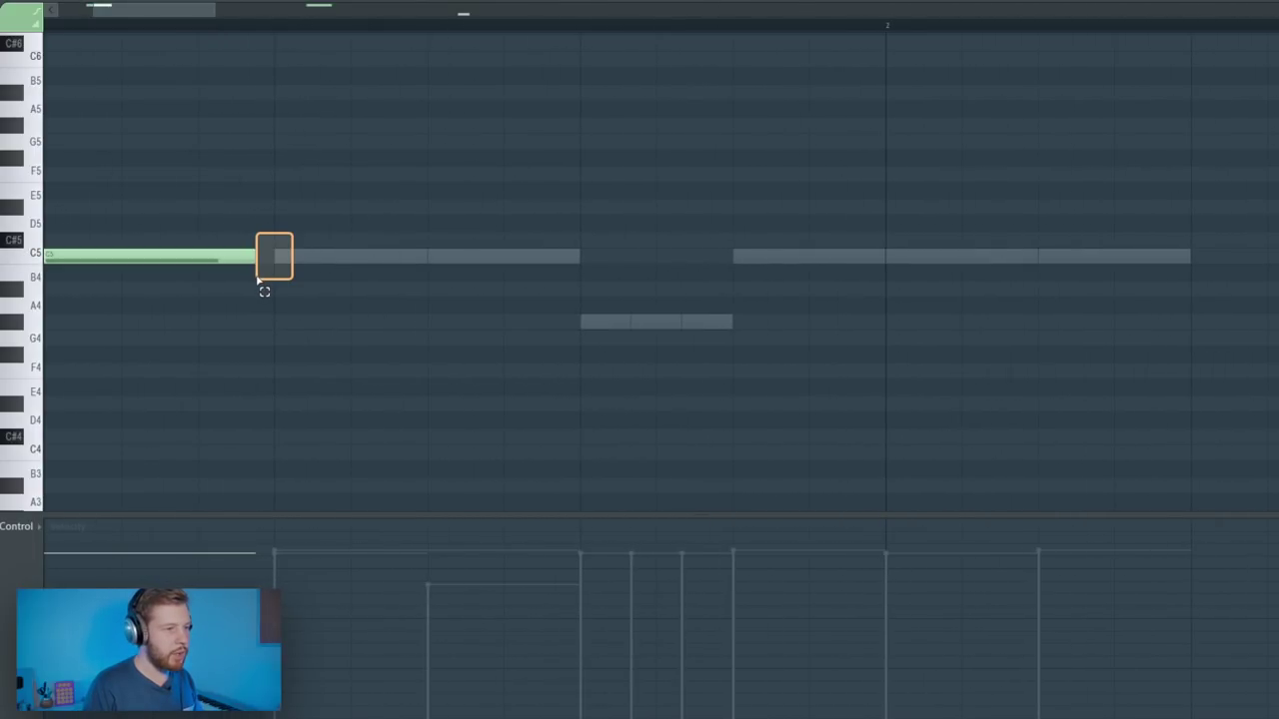
pyautogui.moveTo(293, 232); pyautogui.dragTo(256, 279)
pyautogui.keyDown('ctrl'); pyautogui.click(225, 254); pyautogui.keyUp('ctrl')
pyautogui.keyDown('ctrl'); pyautogui.click(306, 238); pyautogui.keyUp('ctrl')
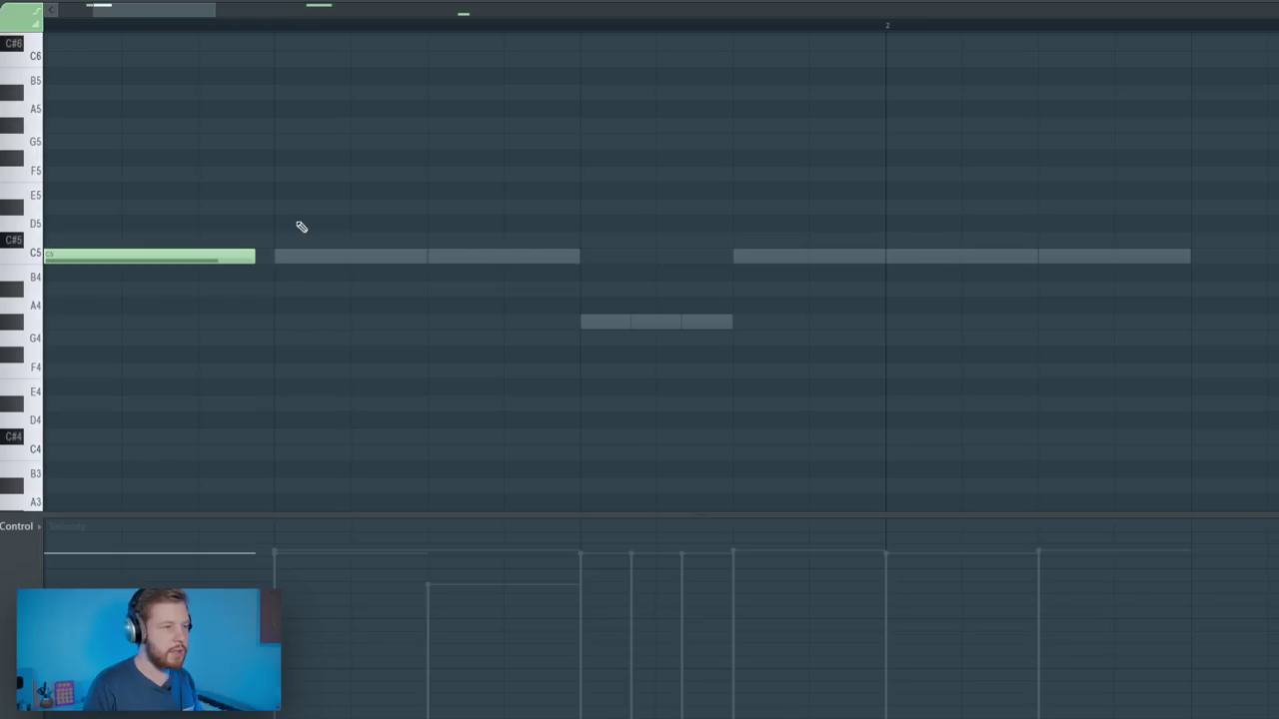
pyautogui.scroll(-6, 292, 295)
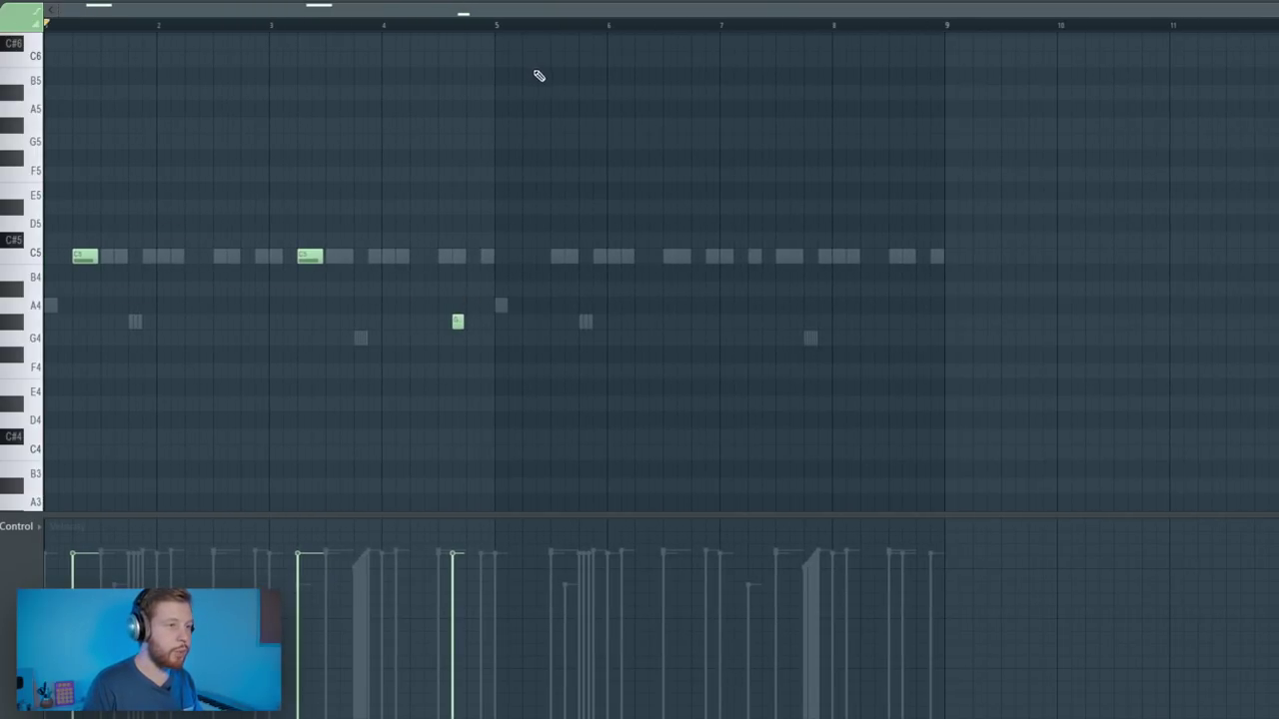
pyautogui.moveTo(502, 31); pyautogui.dragTo(46, 25)
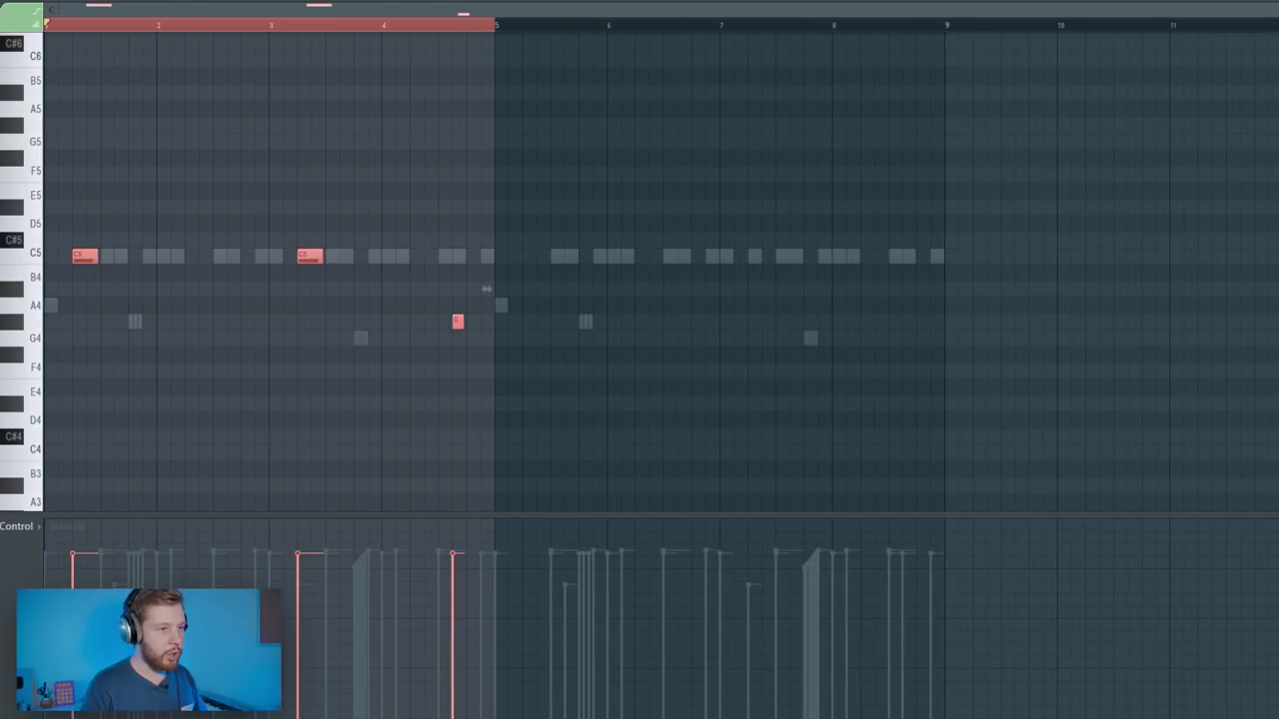
pyautogui.hotkey('ctrl', 'b')
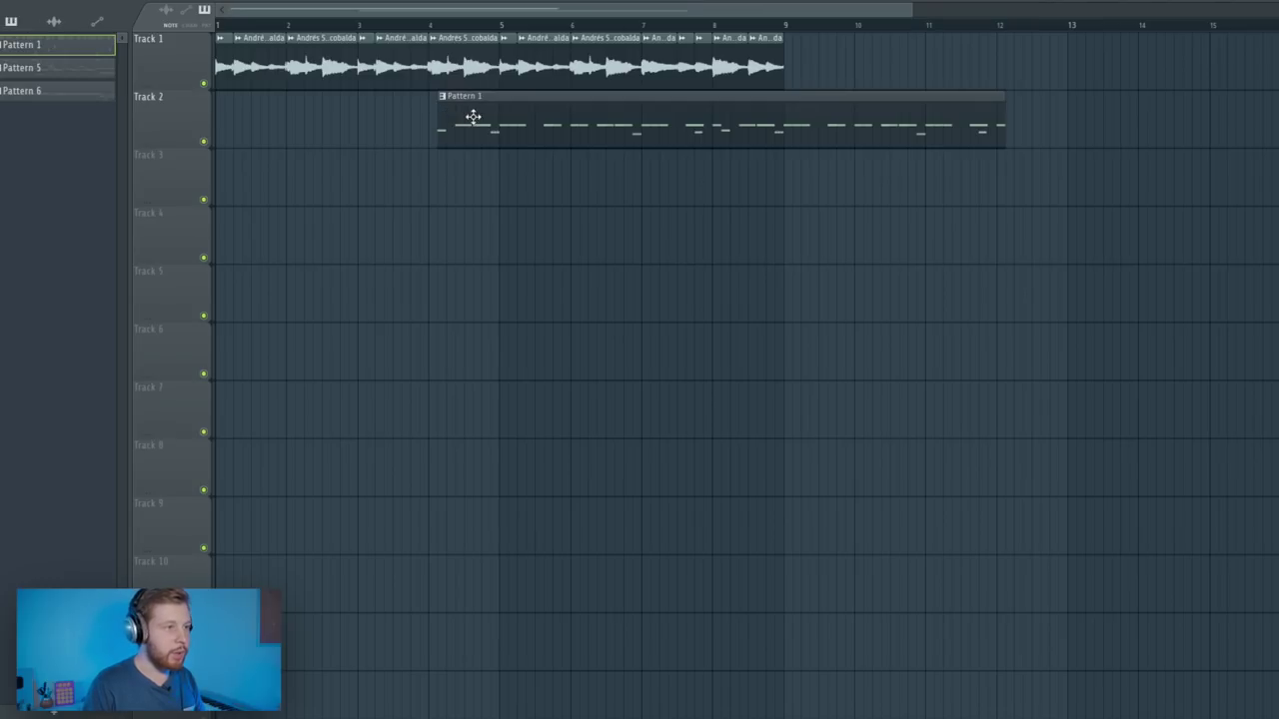
# - Place the Pattern 1 clip at bar 1 of playlist Track 2 under the guitar clips and play them together
pyautogui.moveTo(474, 114); pyautogui.dragTo(253, 116)
pyautogui.press('space')
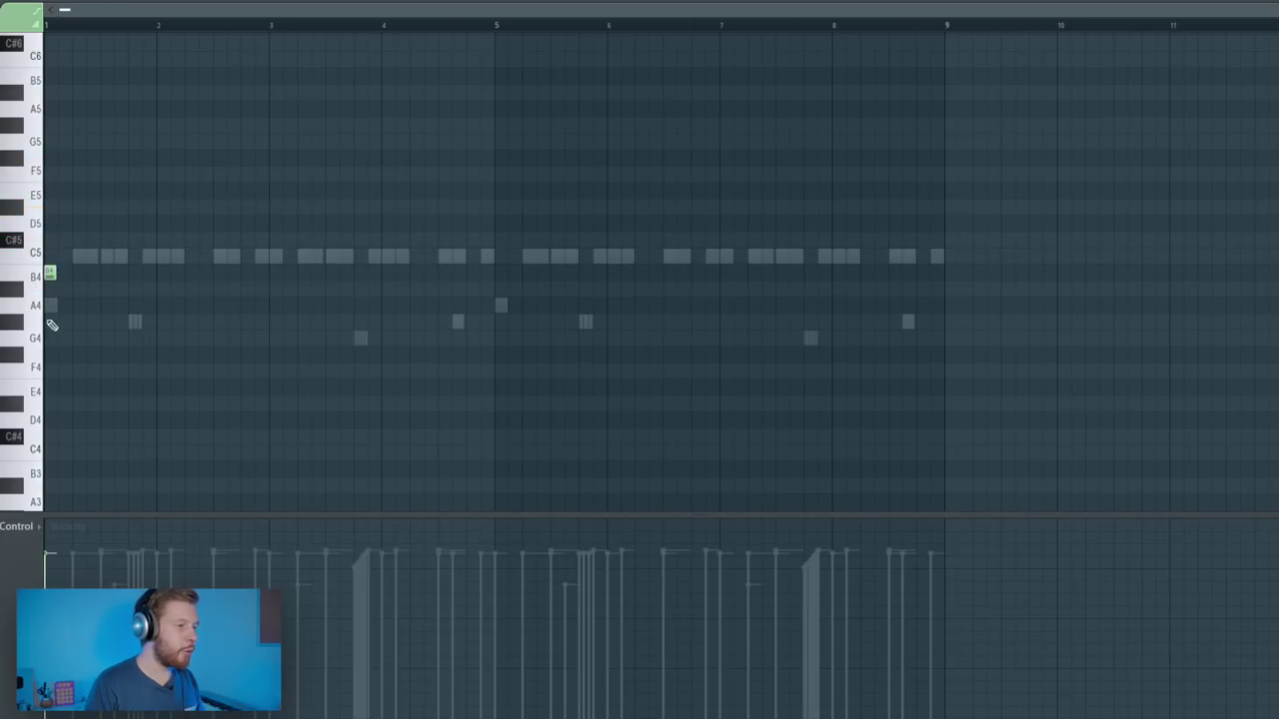
# - Place eight short C5 kick 1 notes across bars 1 to 4, starting at bar 1 and ending with an adjacent pair in bar 4
pyautogui.click(50, 254)
pyautogui.click(120, 256)
pyautogui.press('space')
pyautogui.click(190, 255)
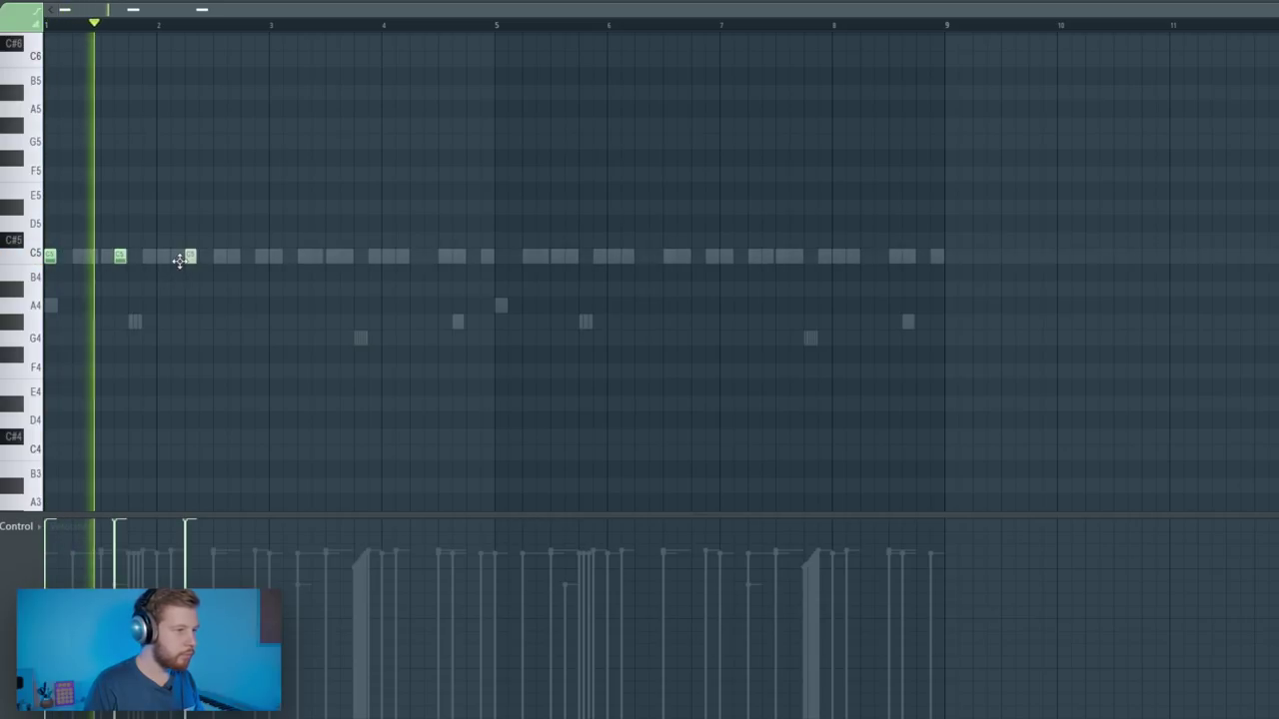
pyautogui.click(233, 255)
pyautogui.click(275, 256)
pyautogui.click(416, 256)
pyautogui.click(458, 257)
pyautogui.click(473, 259)
pyautogui.press('space')
# - Duplicate the four bars of kick 1 notes into bars 5 to 8 and play the full beat back
pyautogui.moveTo(498, 26); pyautogui.dragTo(45, 99)
pyautogui.hotkey('ctrl', 'b')
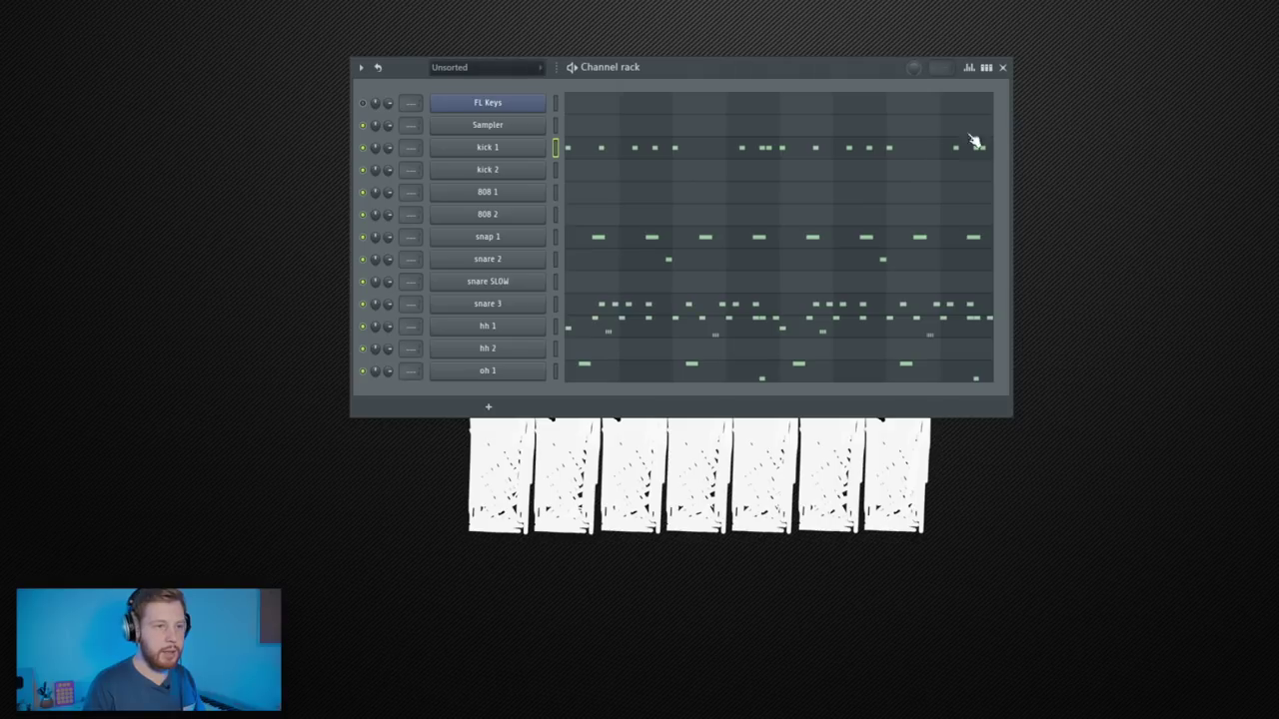
pyautogui.press('space')
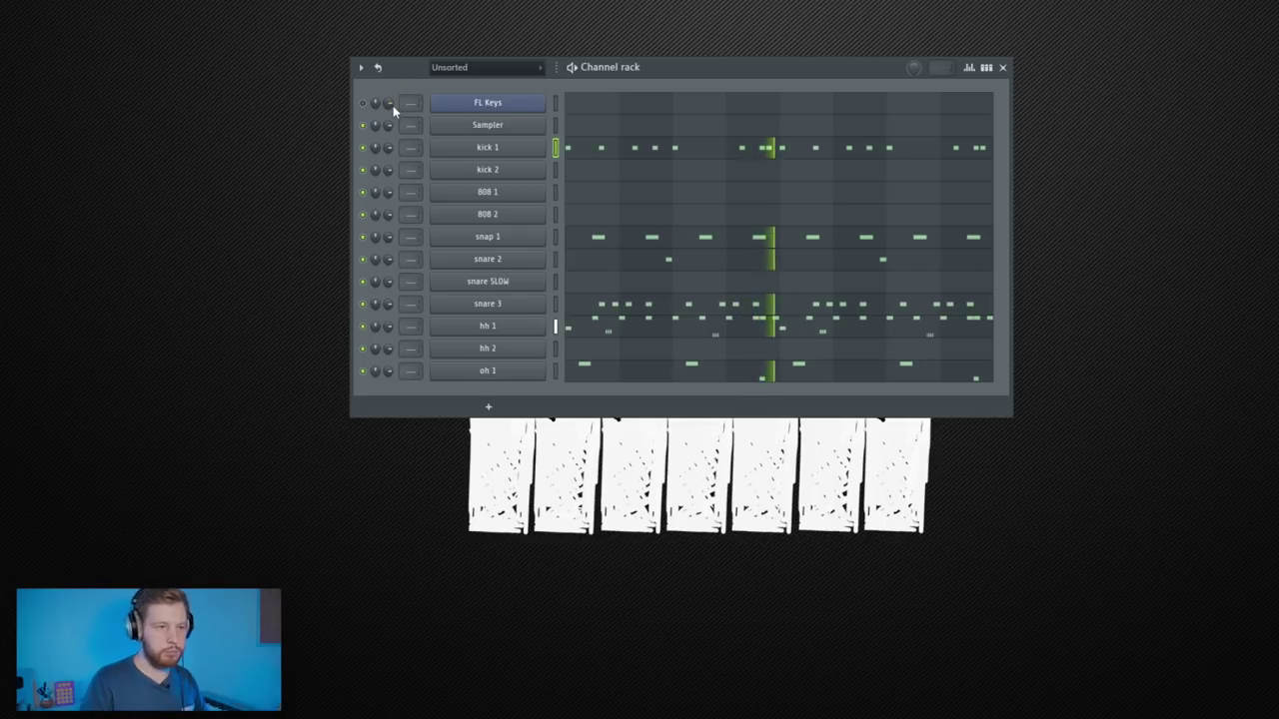
pyautogui.press('space')
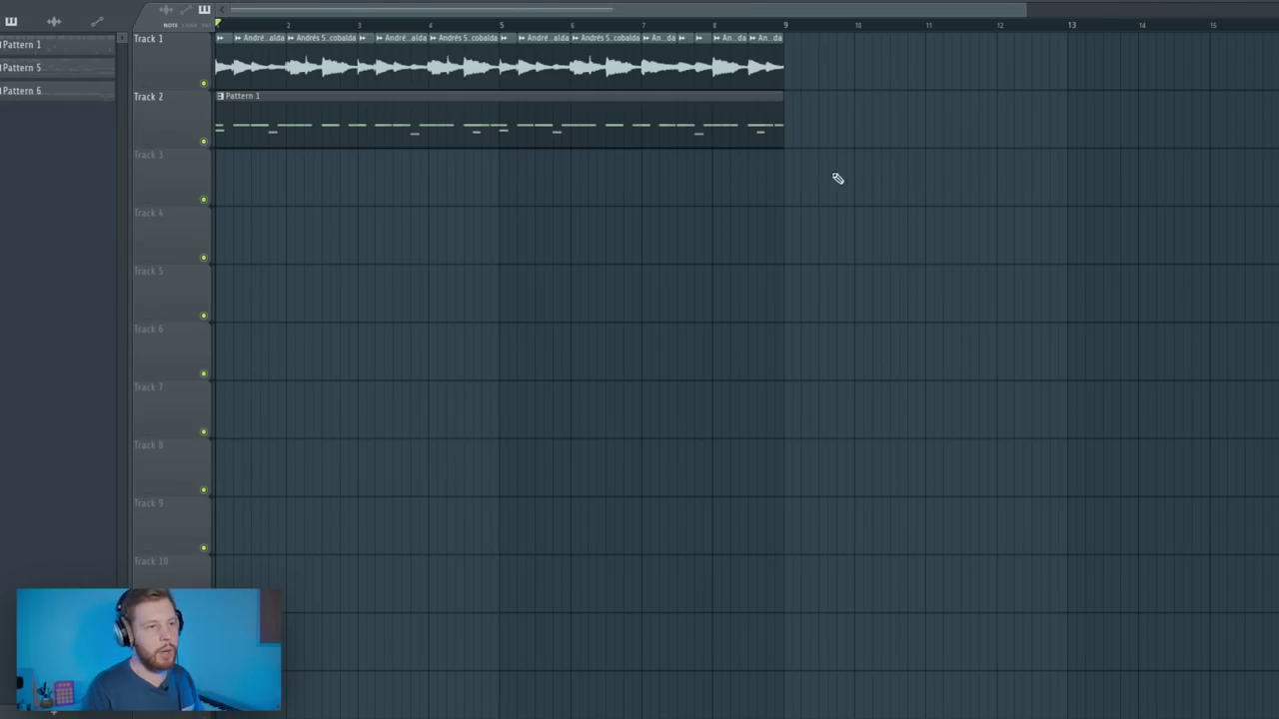
# - Delete the Pattern 1 clip from playlist Track 2 and show the audio clips in the picker
pyautogui.rightClick(555, 136)
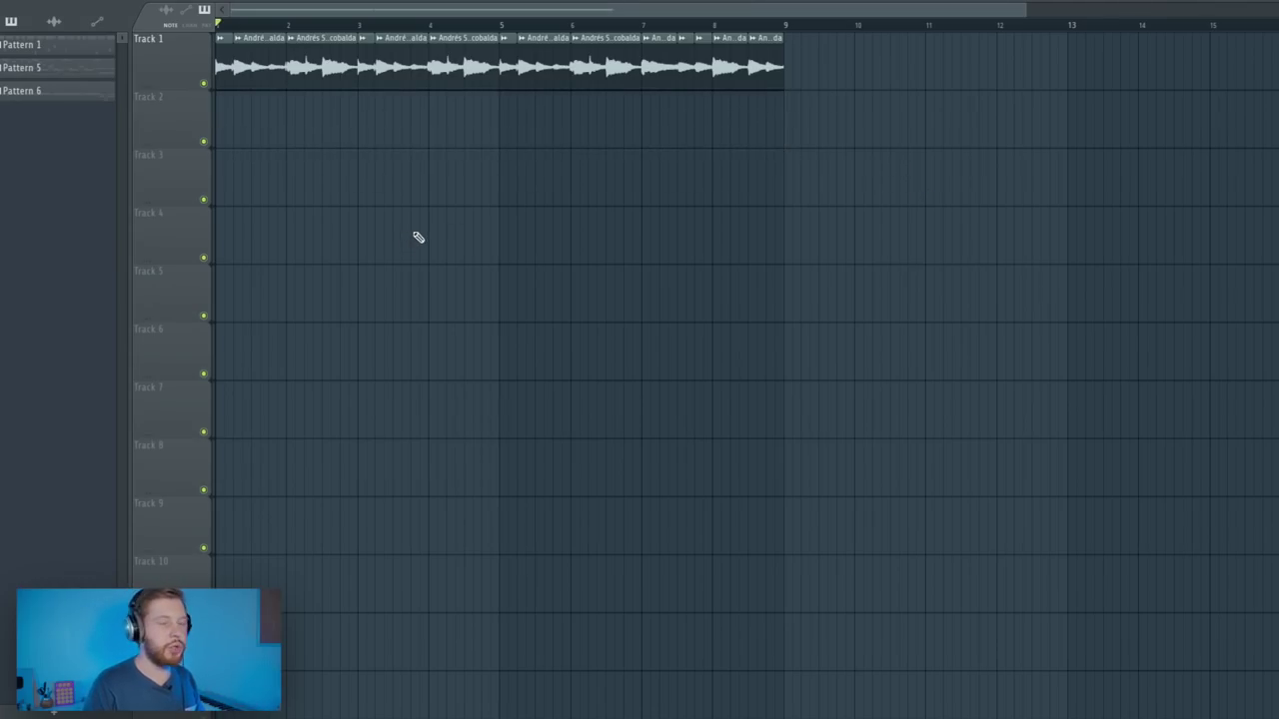
pyautogui.click(53, 21)
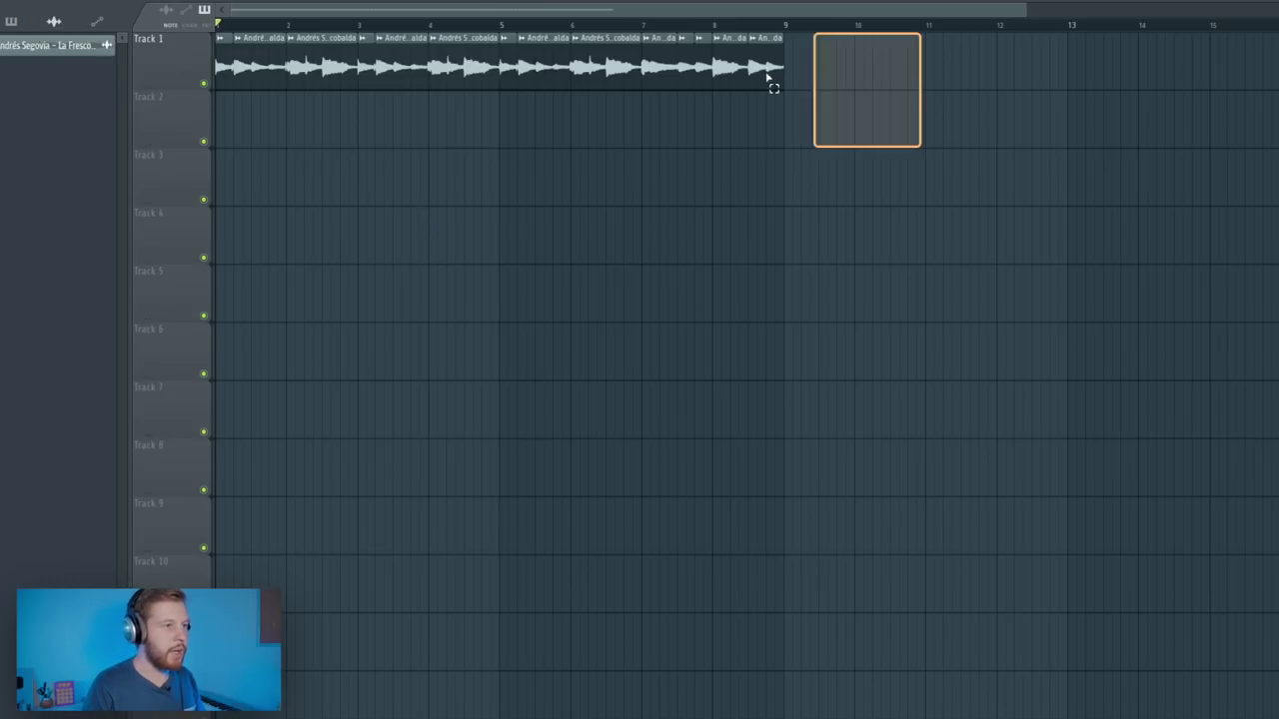
pyautogui.hotkey('ctrl', 'a')
pyautogui.hotkey('ctrl', 'd')
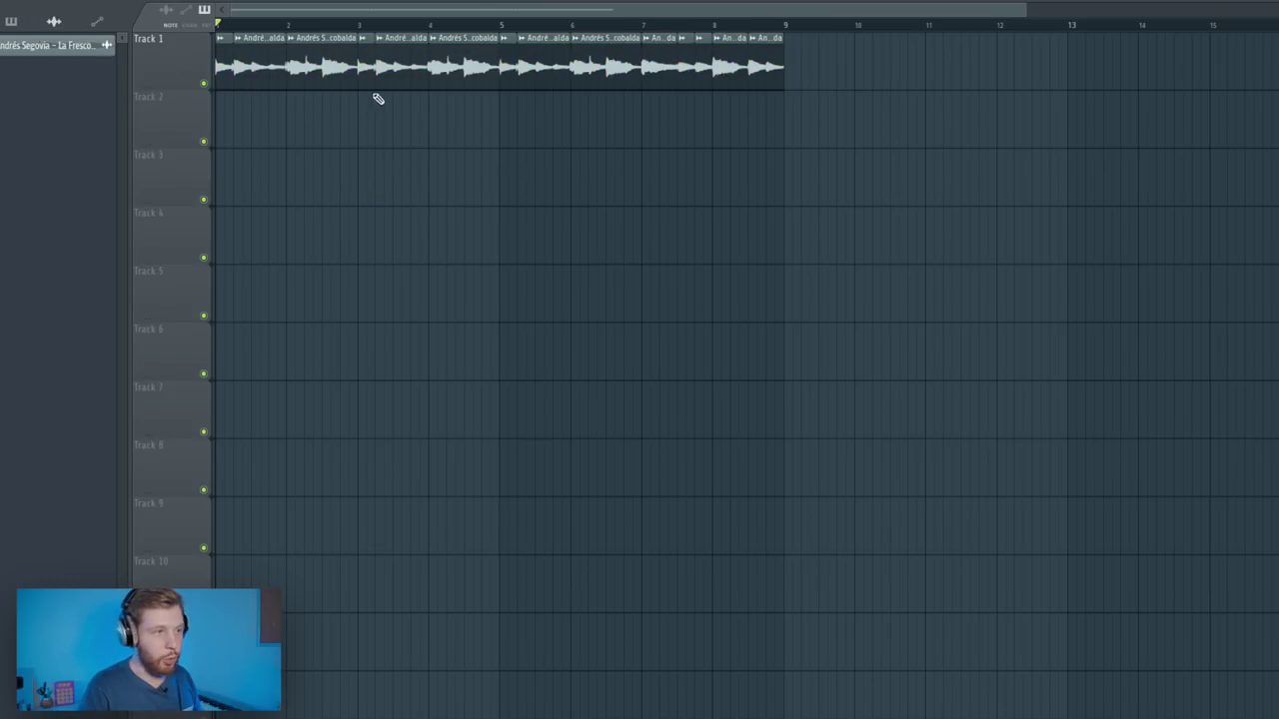
# - Consolidate the eight bars of La Frescobalda clips on Track 1 into a single audio clip
pyautogui.doubleClick(388, 62)
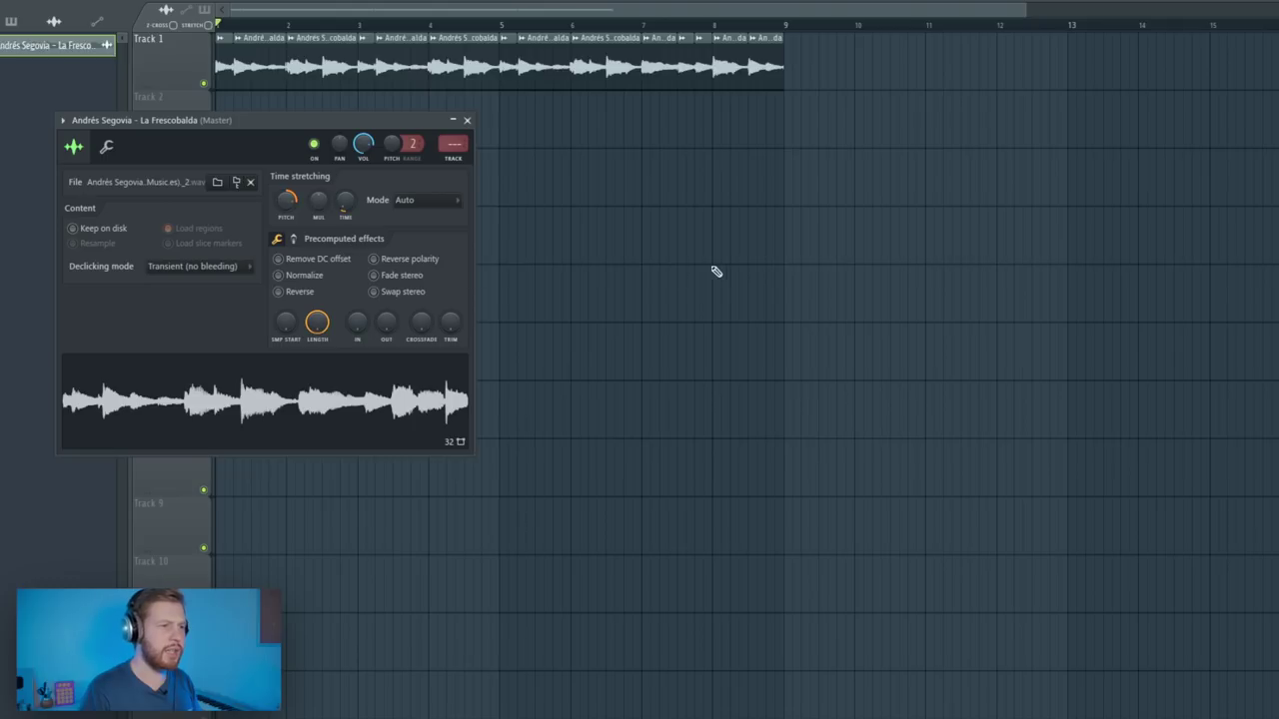
pyautogui.press('Escape')
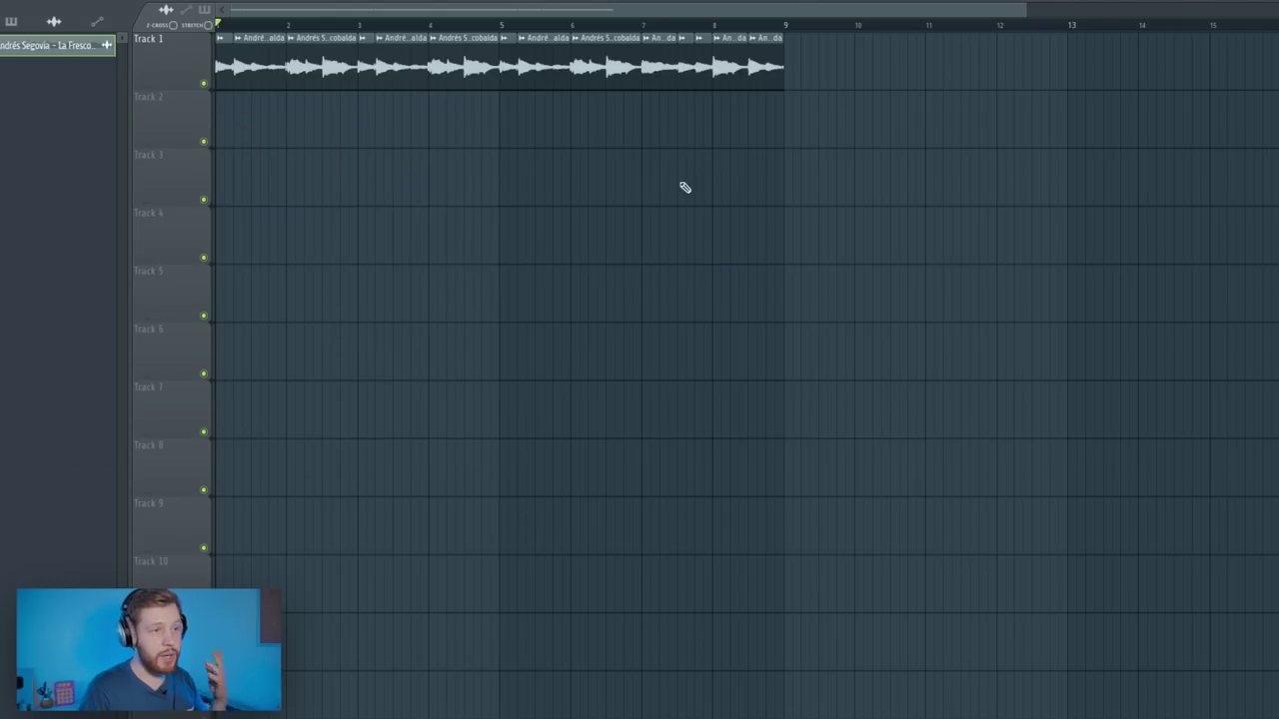
pyautogui.doubleClick(641, 63)
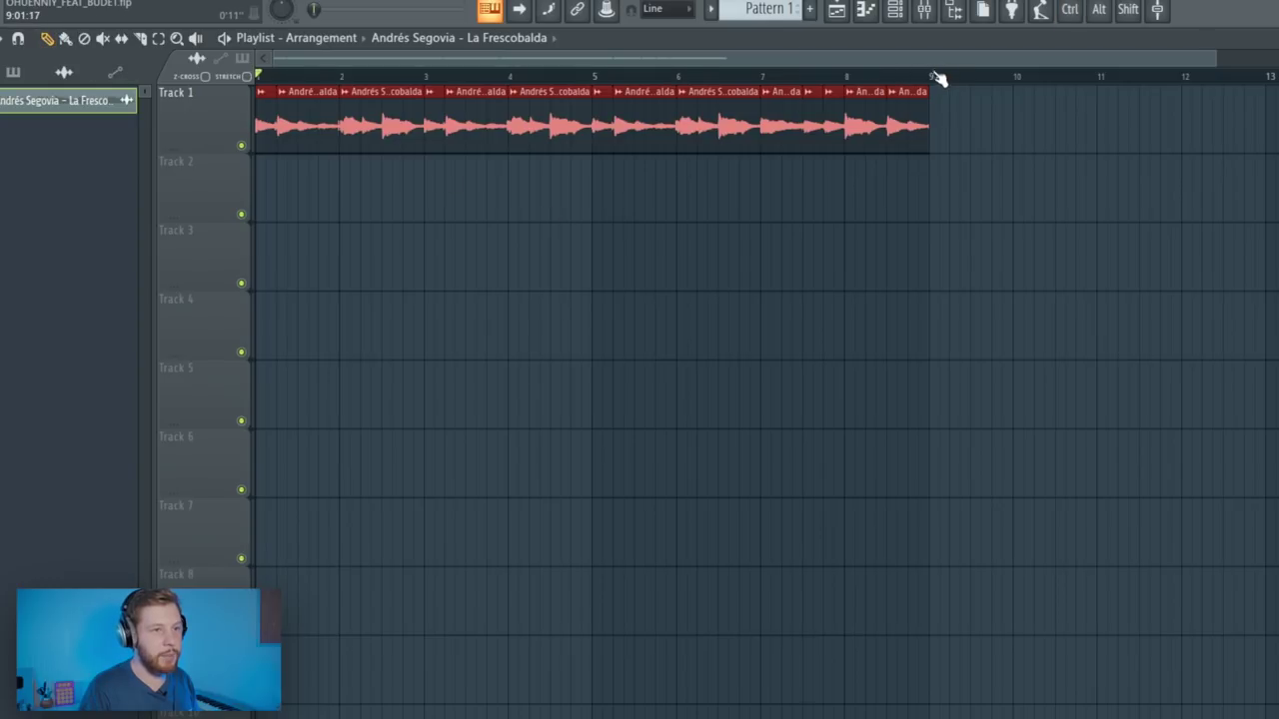
pyautogui.moveTo(932, 76); pyautogui.dragTo(256, 160)
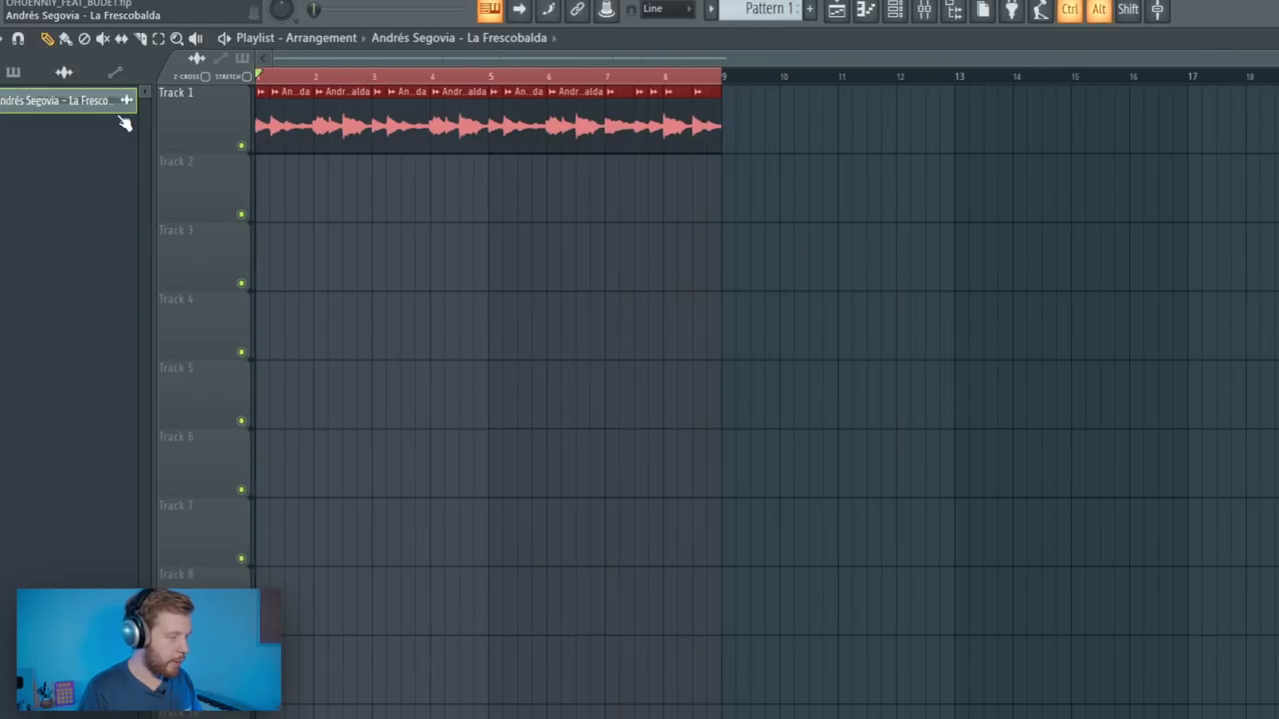
pyautogui.hotkey('ctrl', 'alt', 'c')
pyautogui.press('Return')
# - Copy the consolidated clip to bar 17 and to about bar 29, and play back bars 17 to 24
pyautogui.moveTo(343, 134); pyautogui.dragTo(1236, 106)
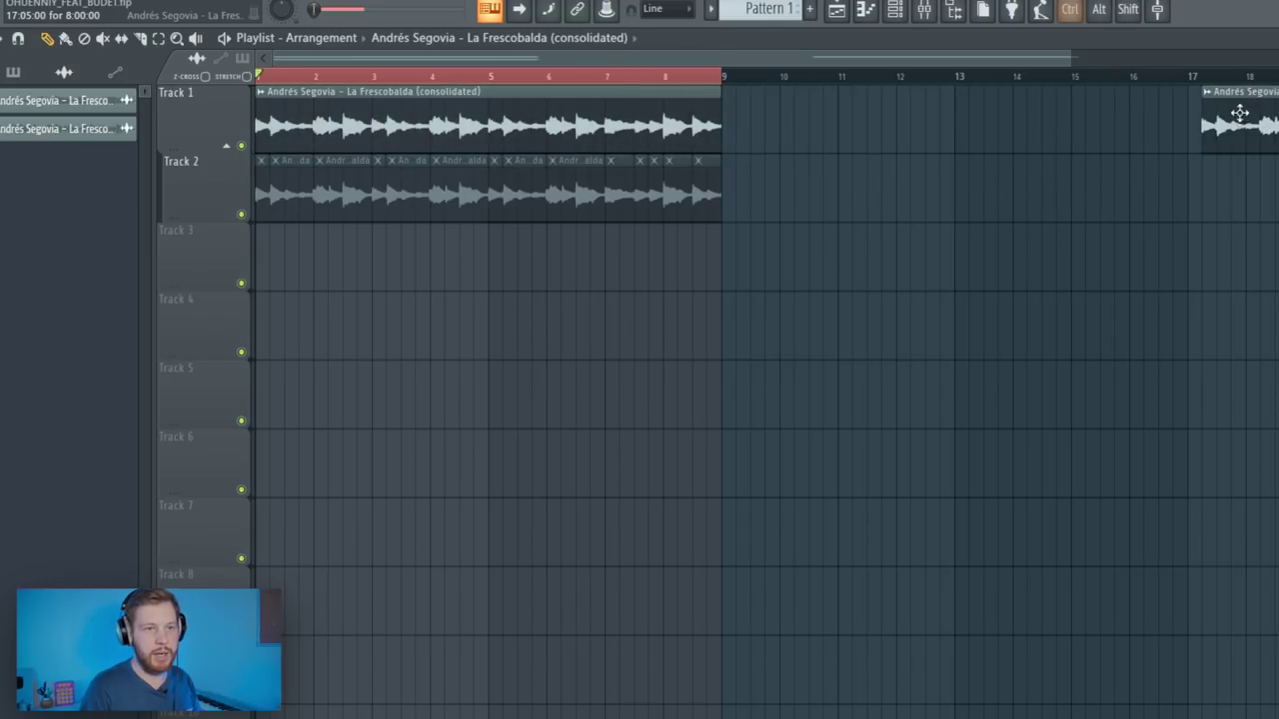
pyautogui.scroll(-3, 1219, 190)
pyautogui.moveTo(823, 87); pyautogui.dragTo(1097, 131)
pyautogui.press('space')
pyautogui.press('space')
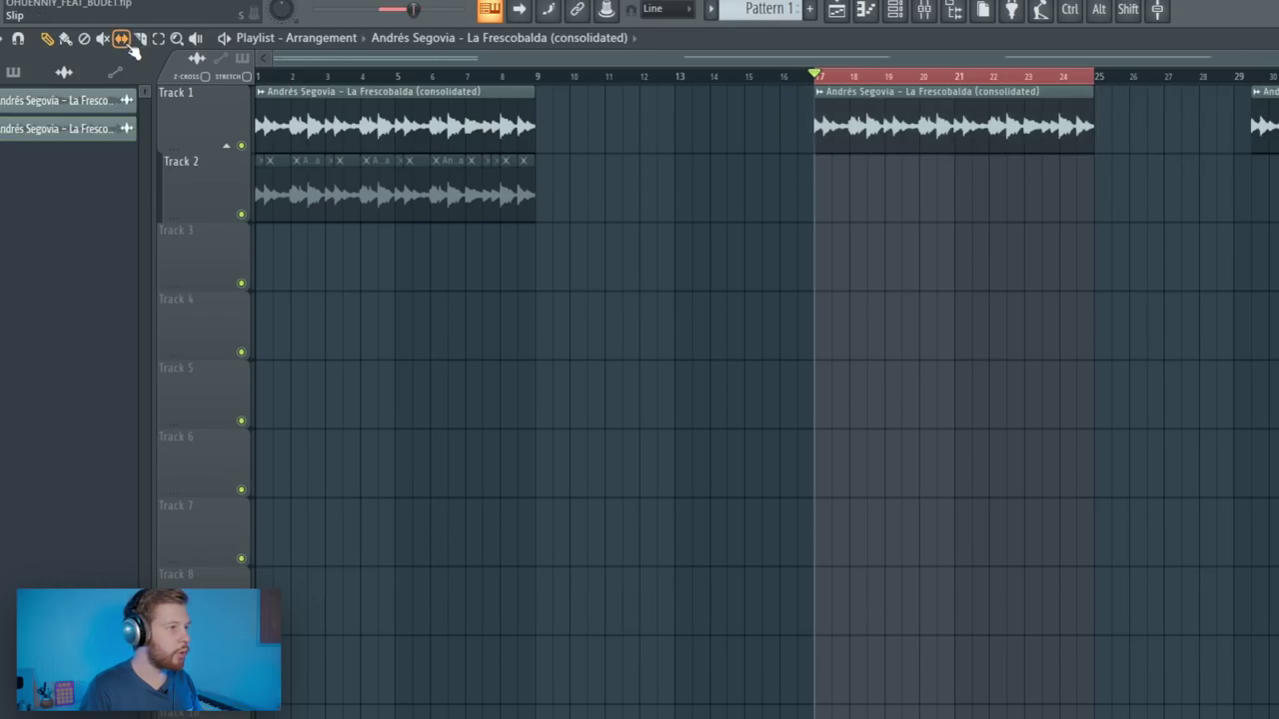
# - Slice the consolidated clip on Track 1 at bars 19, 21 and 23 into two-bar pieces and play them
pyautogui.click(142, 41)
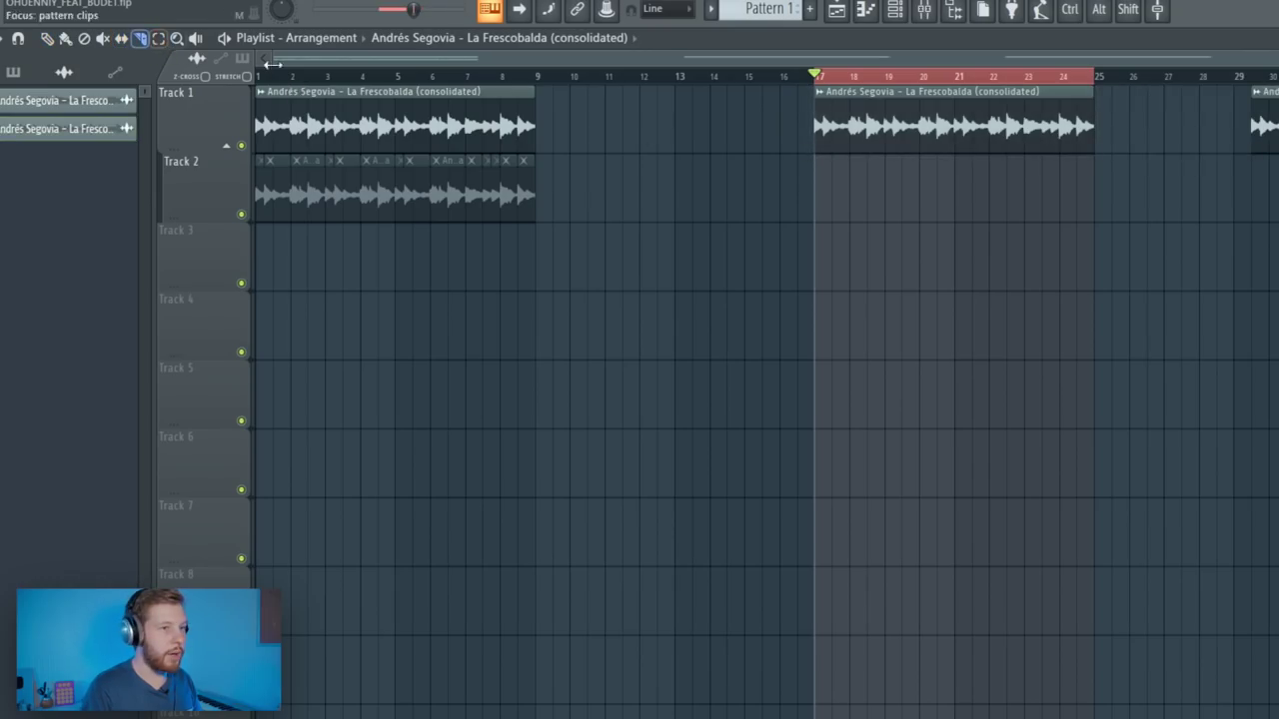
pyautogui.scroll(5, 875, 232)
pyautogui.keyDown('shift'); pyautogui.click(845, 126); pyautogui.keyUp('shift')
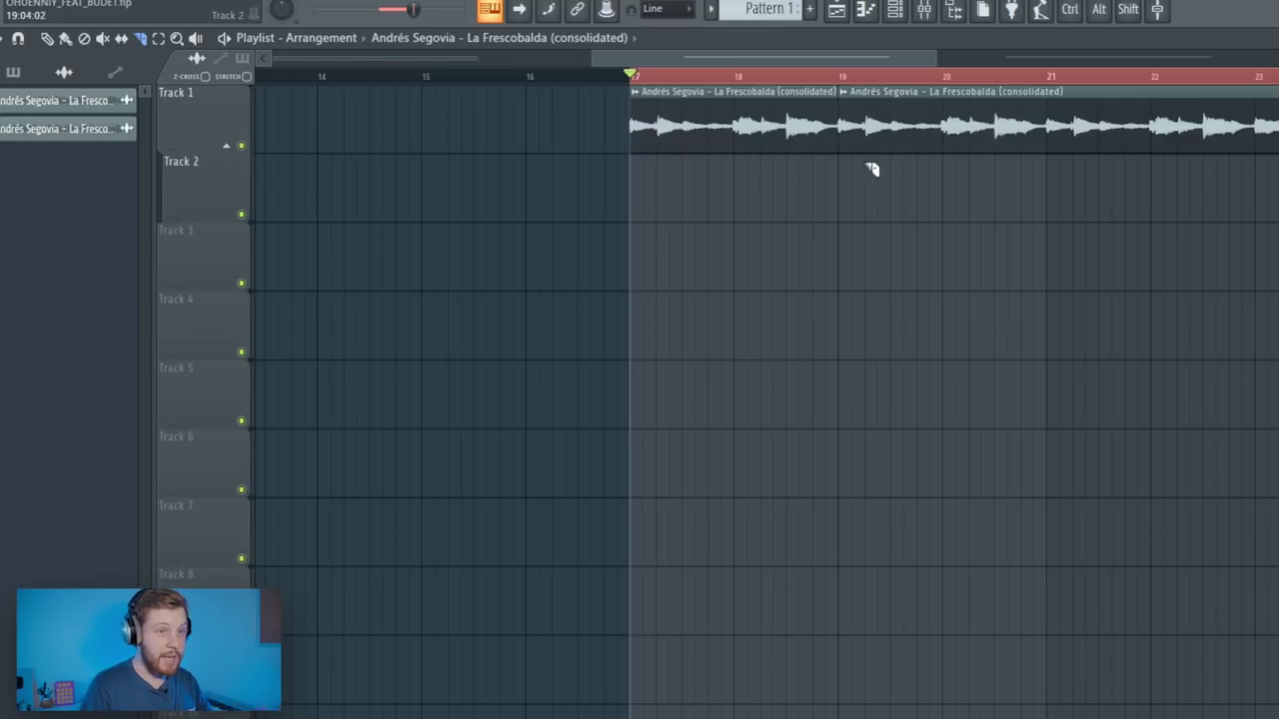
pyautogui.keyDown('shift'); pyautogui.click(1049, 127); pyautogui.keyUp('shift')
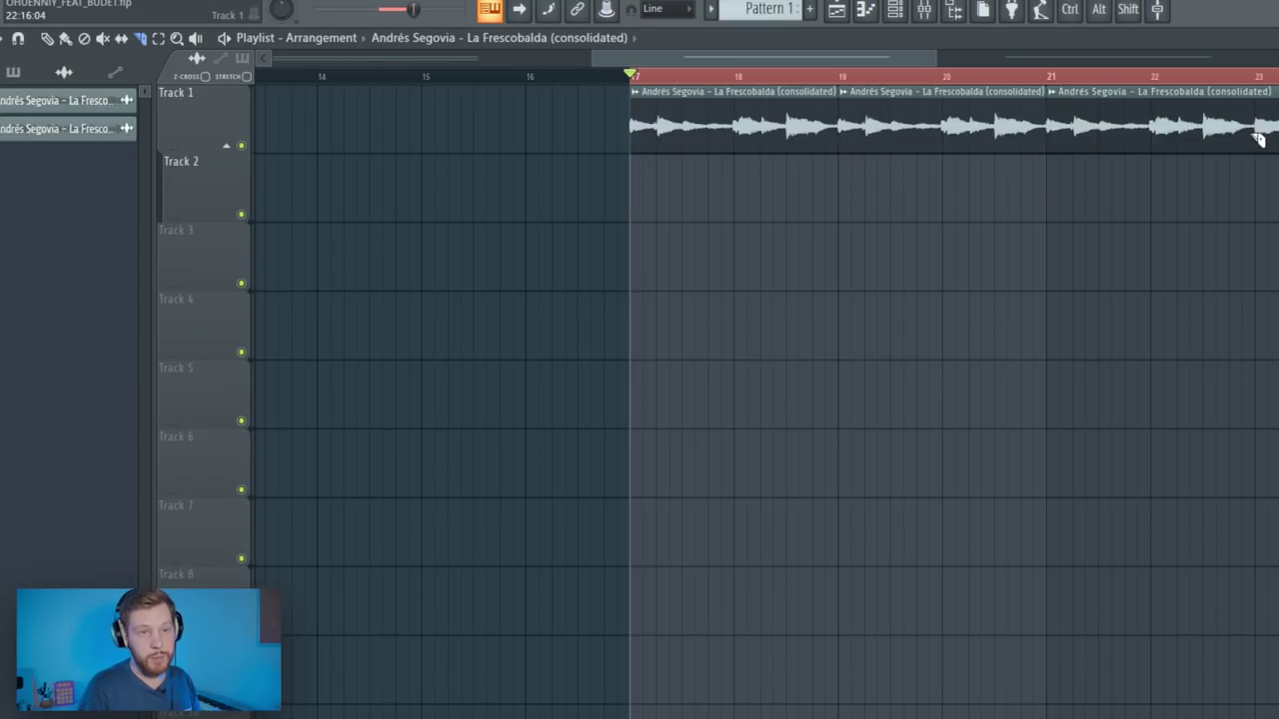
pyautogui.keyDown('shift'); pyautogui.click(1254, 135); pyautogui.keyUp('shift')
pyautogui.scroll(-4, 1156, 305)
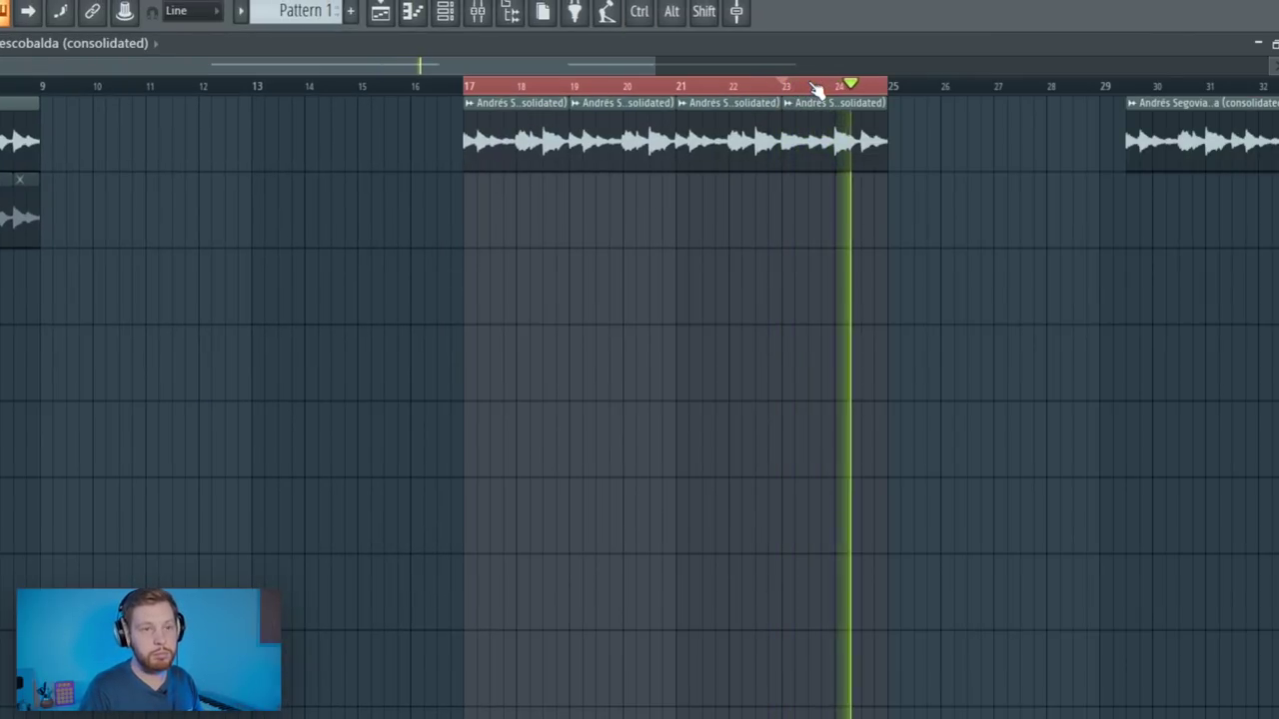
pyautogui.press('space')
# - Delete the spare consolidated clip near bar 29 and move the last two-bar piece from bar 23 to bar 31
pyautogui.scroll(-3, 857, 277)
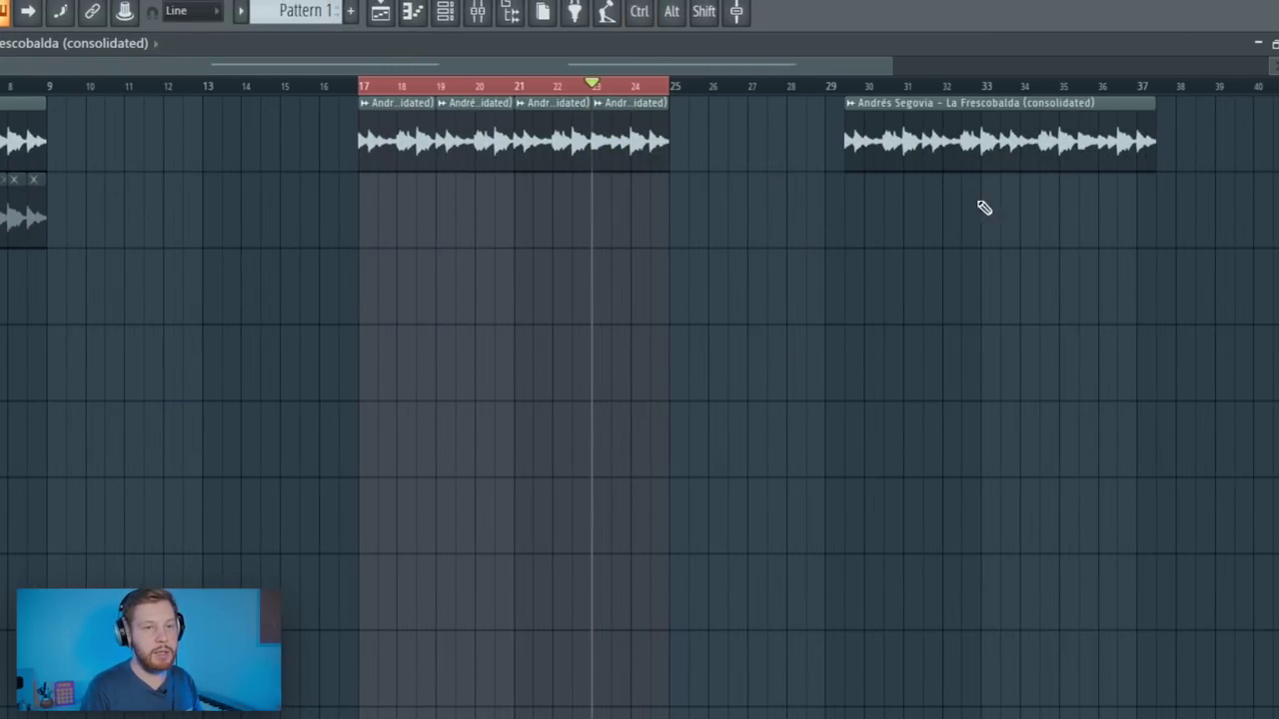
pyautogui.rightClick(937, 156)
pyautogui.moveTo(374, 226)
pyautogui.mouseDown()
pyautogui.moveTo(671, 250)
pyautogui.moveTo(999, 238)
pyautogui.mouseUp()
pyautogui.moveTo(635, 149); pyautogui.dragTo(945, 157)
# - Slice the first clip at beats 2 and 3 of bar 18 and repeat the beat 2 slice to the end of the bar
pyautogui.click(363, 88)
pyautogui.scroll(5, 442, 279)
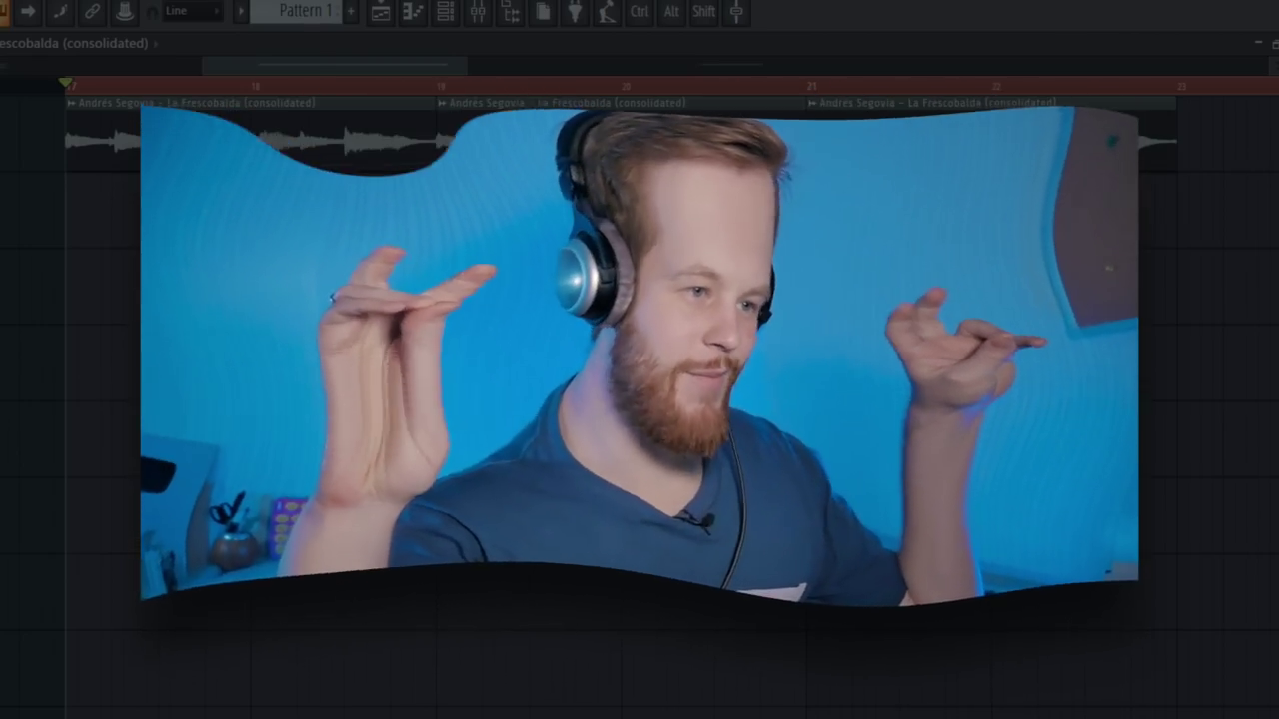
pyautogui.press('space')
pyautogui.press('space')
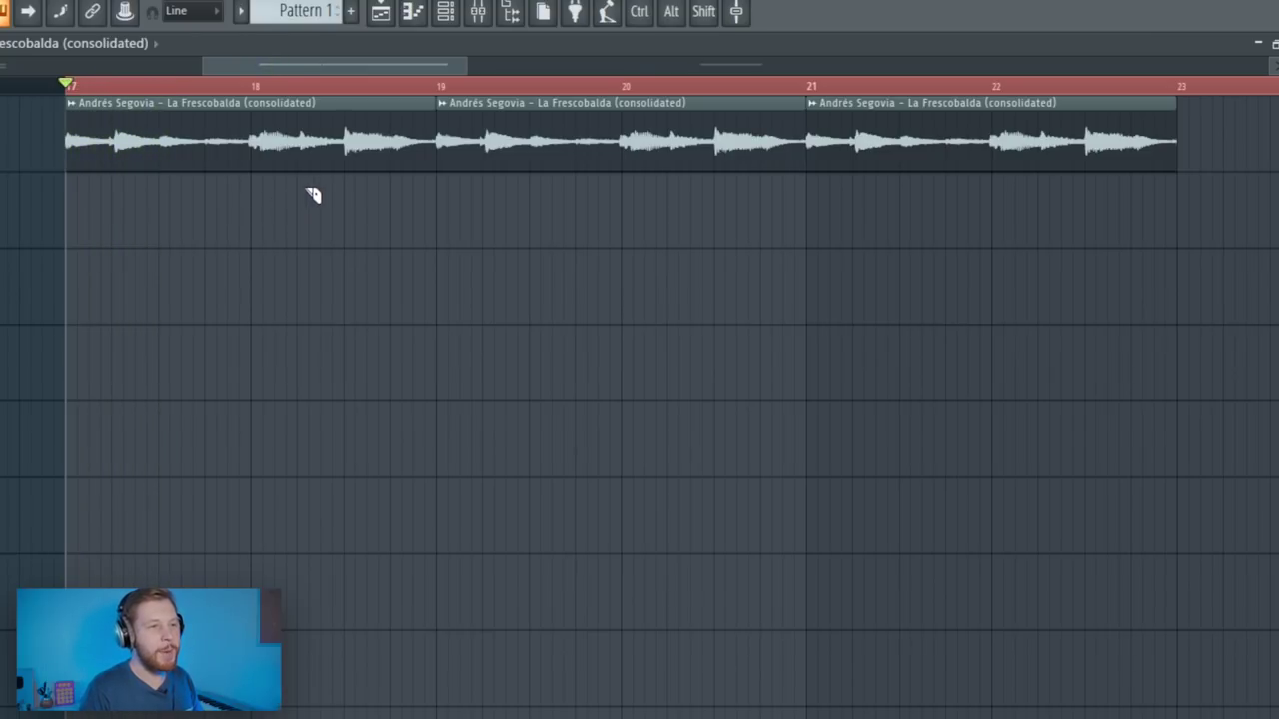
pyautogui.keyDown('shift'); pyautogui.click(304, 152); pyautogui.keyUp('shift')
pyautogui.keyDown('shift'); pyautogui.click(349, 157); pyautogui.keyUp('shift')
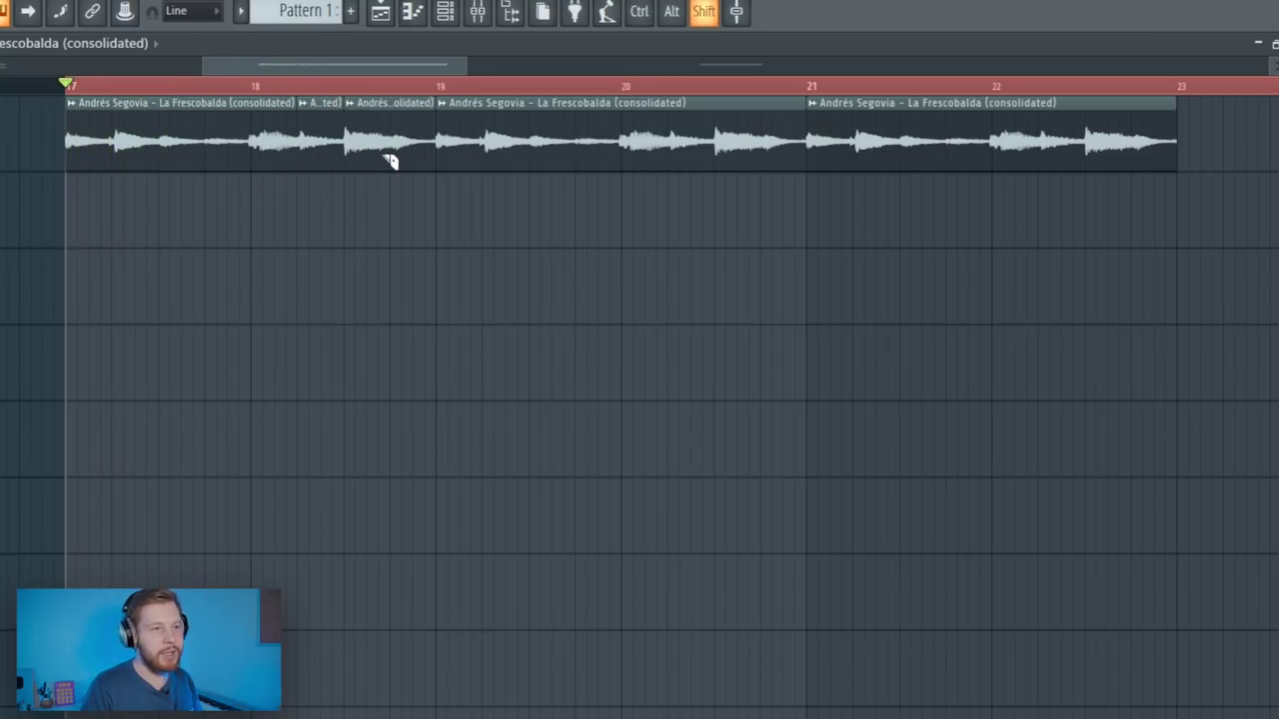
pyautogui.press('space')
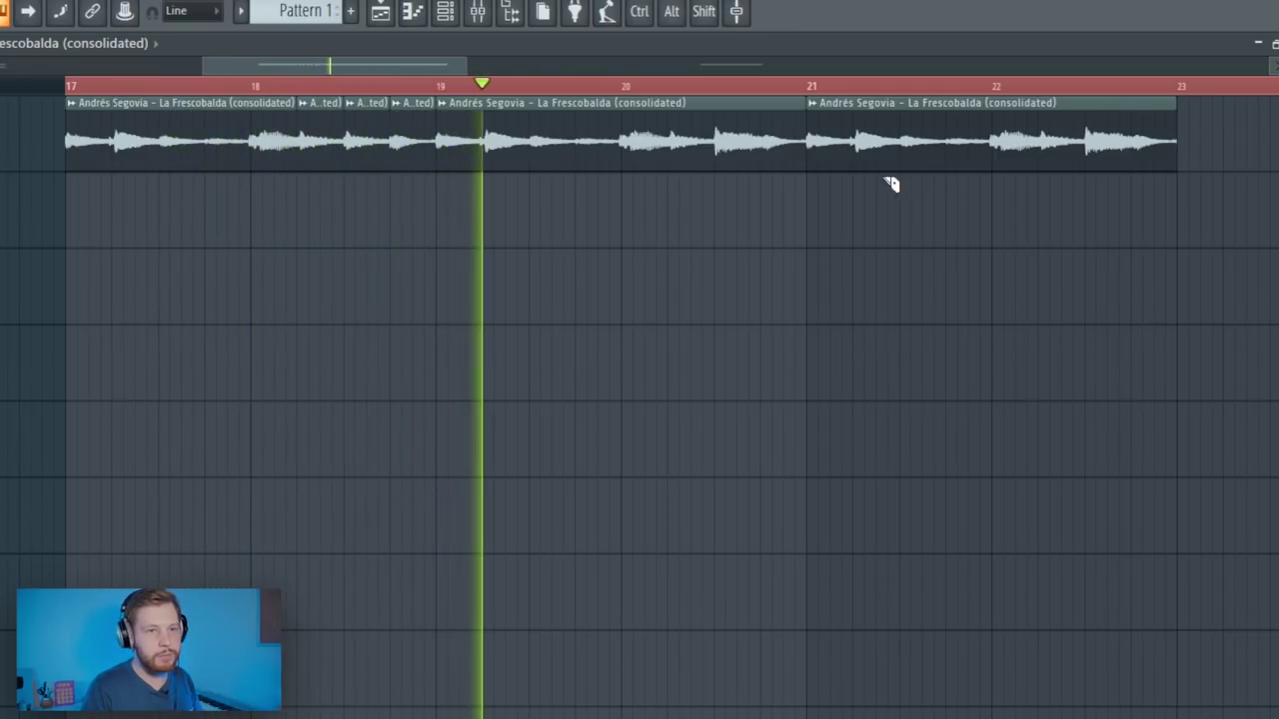
pyautogui.press('space')
# - Slice bar 20 at beats 2 and 3, replace its beat 4 with a copy of the beat 2 slice, and play it
pyautogui.keyDown('shift'); pyautogui.click(717, 152); pyautogui.keyUp('shift')
pyautogui.keyDown('shift'); pyautogui.click(671, 150); pyautogui.keyUp('shift')
pyautogui.rightClick(785, 147)
pyautogui.moveTo(682, 140); pyautogui.dragTo(776, 143)
pyautogui.press('space')
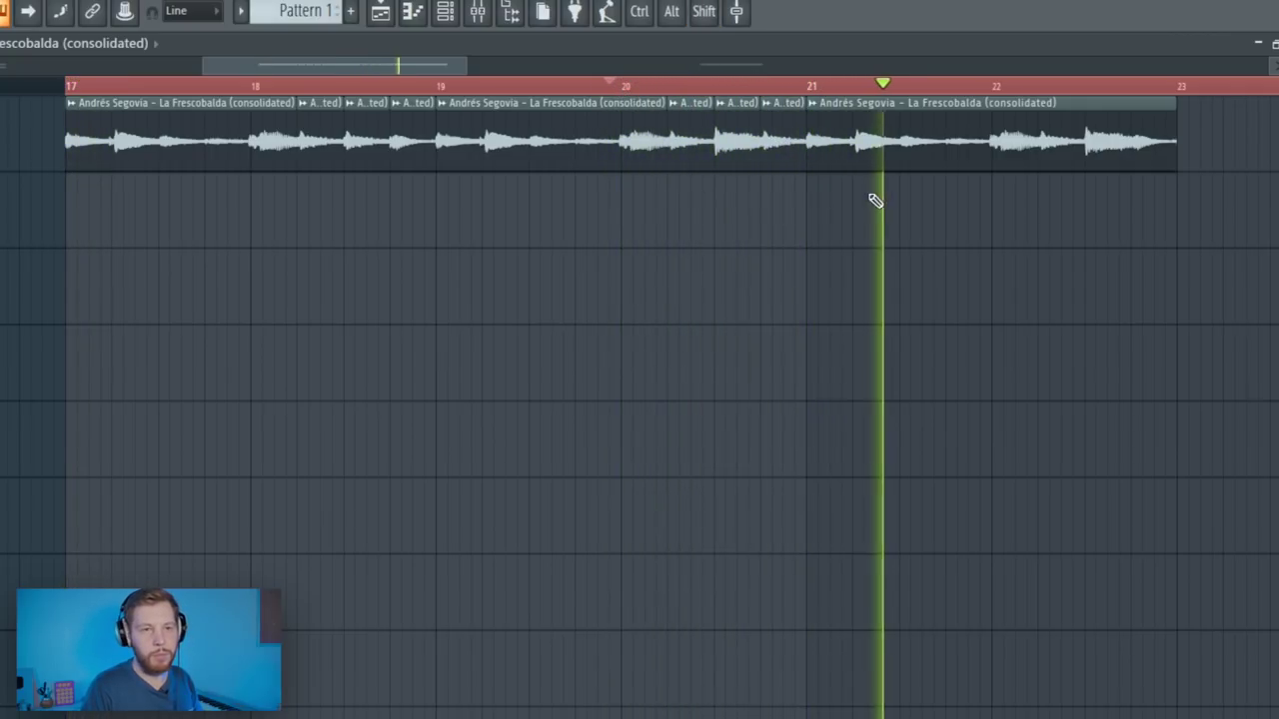
pyautogui.press('space')
# - Delete the uncut clip at bar 21 and duplicate the four-bar chopped phrase to fill bars 21 to 30
pyautogui.rightClick(999, 157)
pyautogui.moveTo(987, 157); pyautogui.dragTo(196, 178)
pyautogui.scroll(-1, 200, 201)
pyautogui.scroll(-2, 196, 200)
pyautogui.moveTo(67, 155)
pyautogui.mouseDown()
pyautogui.moveTo(324, 166)
pyautogui.moveTo(596, 140)
pyautogui.moveTo(551, 143)
pyautogui.mouseUp()
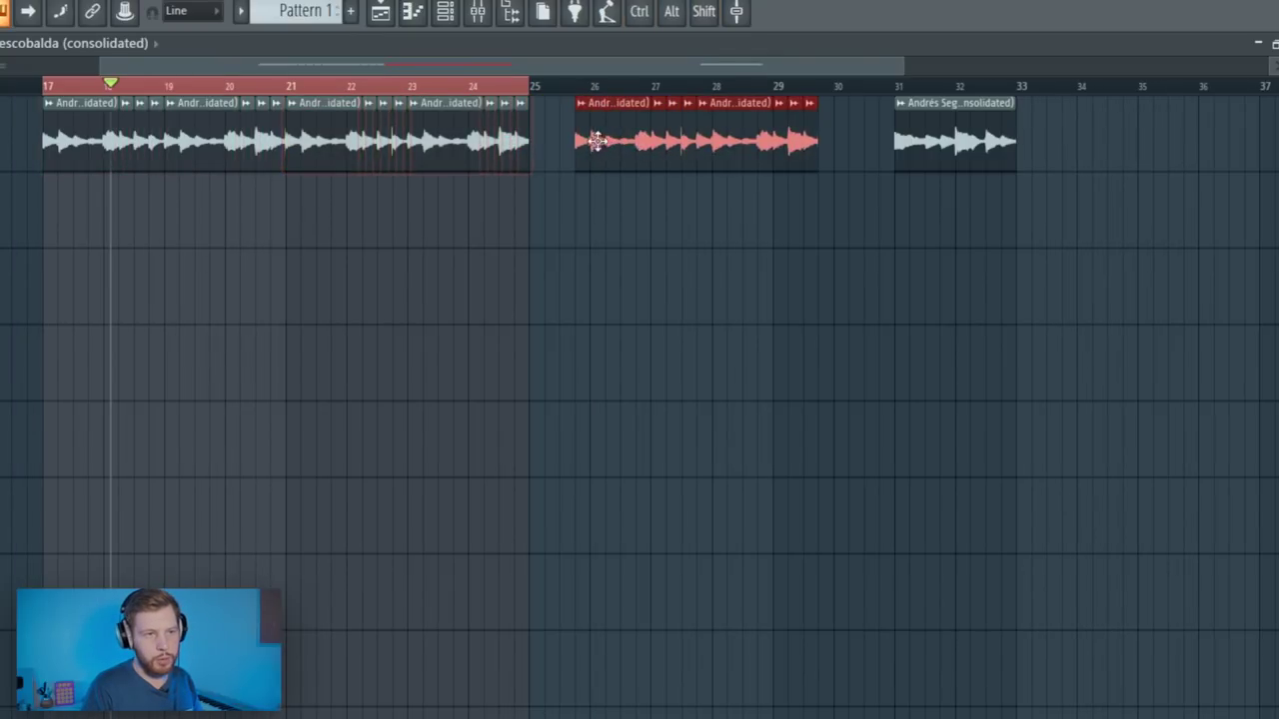
pyautogui.keyDown('ctrl'); pyautogui.click(619, 184); pyautogui.keyUp('ctrl')
pyautogui.moveTo(639, 190); pyautogui.dragTo(571, 124)
pyautogui.moveTo(550, 142); pyautogui.dragTo(795, 144)
pyautogui.keyDown('ctrl'); pyautogui.click(1044, 134); pyautogui.keyUp('ctrl')
# - Extend the playback range to bars 17 to 32 and play the ending from bar 31
pyautogui.press('space')
pyautogui.keyDown('ctrl'); pyautogui.keyDown('shift'); pyautogui.click(1014, 89); pyautogui.keyUp('shift'); pyautogui.keyUp('ctrl')
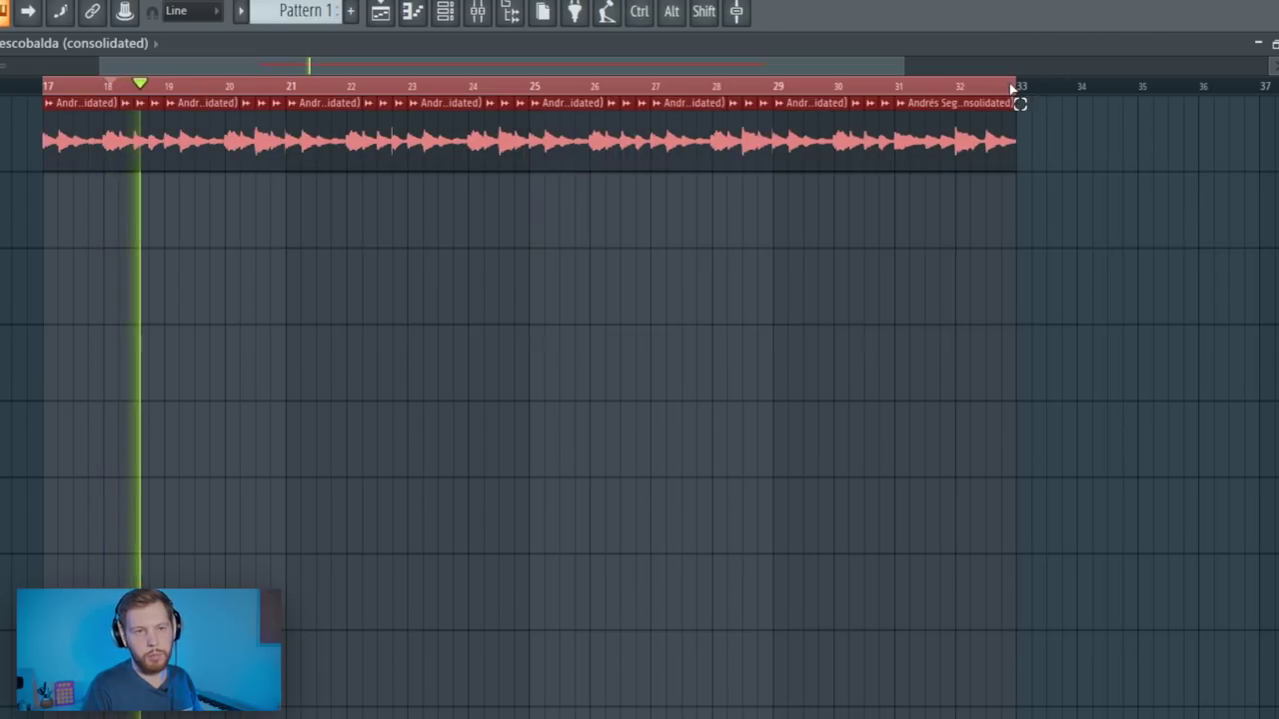
pyautogui.keyDown('ctrl'); pyautogui.click(1082, 159); pyautogui.keyUp('ctrl')
pyautogui.press('space')
pyautogui.click(914, 95)
pyautogui.press('space')
pyautogui.scroll(4, 1019, 195)
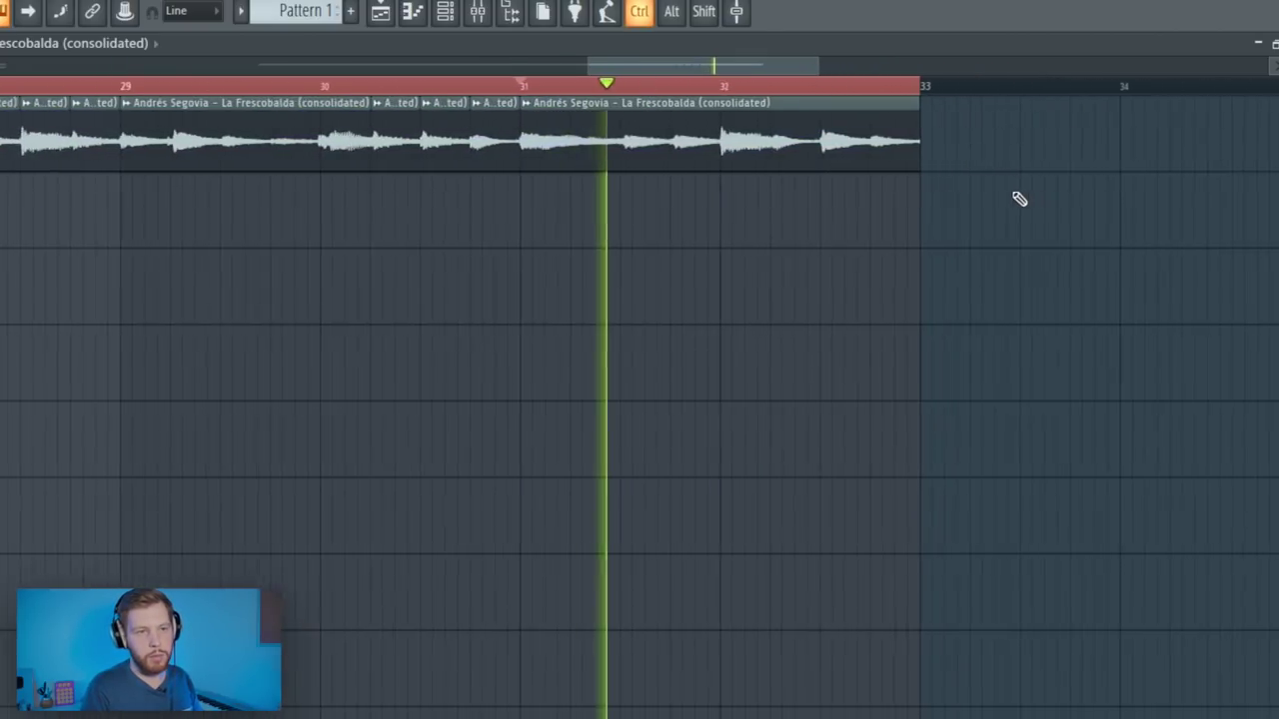
pyautogui.press('space')
# - Cut the final clip at bar 32, remove its second half and place a one-bar replacement clip at bar 32 on Track 2
pyautogui.keyDown('shift'); pyautogui.click(705, 150); pyautogui.keyUp('shift')
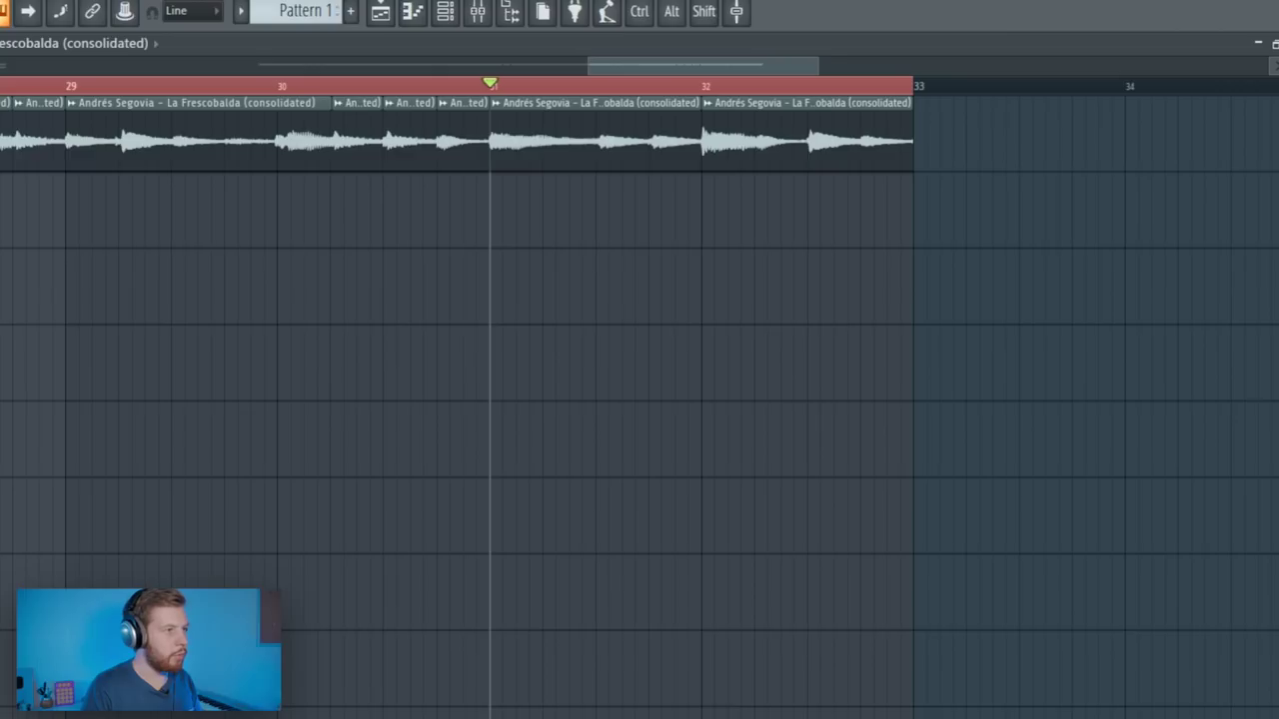
pyautogui.rightClick(734, 140)
pyautogui.click(572, 160)
pyautogui.click(720, 206)
pyautogui.moveTo(839, 221); pyautogui.dragTo(827, 222)
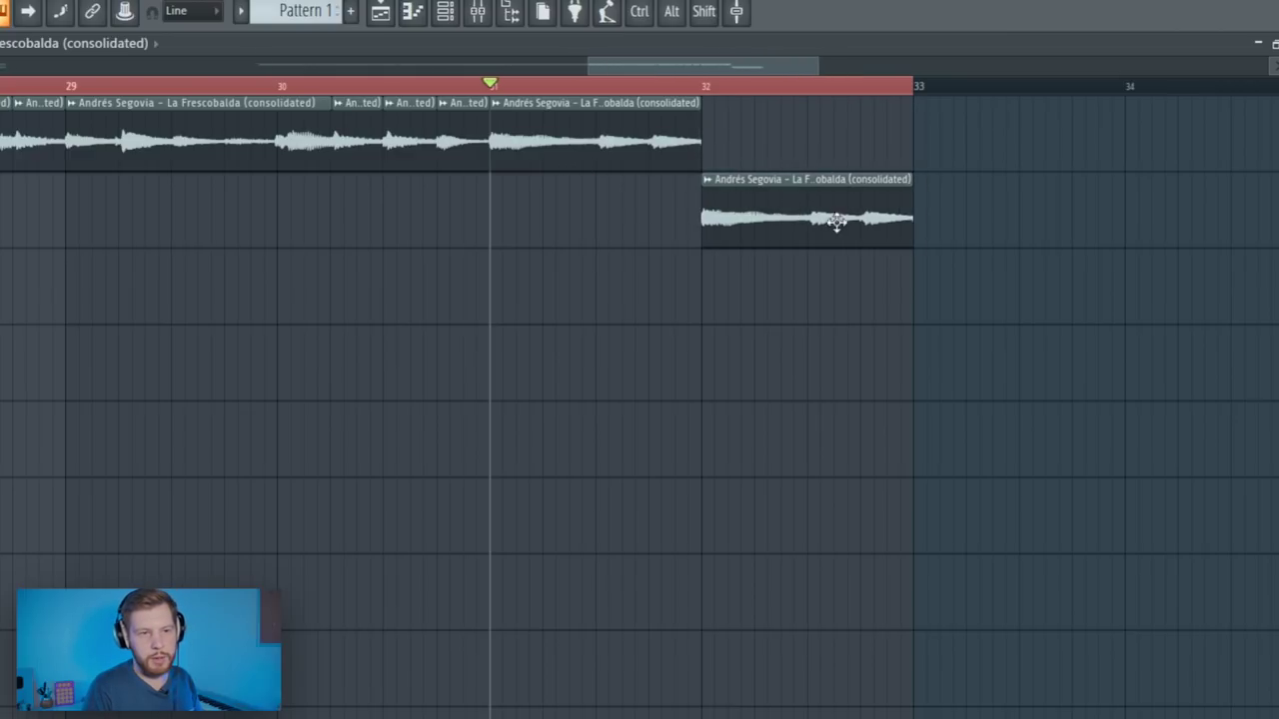
# - Shorten the Track 2 clip to half a bar, duplicate it to fill bar 32 and move both pieces up to Track 1
pyautogui.moveTo(911, 226); pyautogui.dragTo(860, 237)
pyautogui.press('space')
pyautogui.moveTo(948, 207); pyautogui.dragTo(739, 258)
pyautogui.hotkey('shift', 'Up')
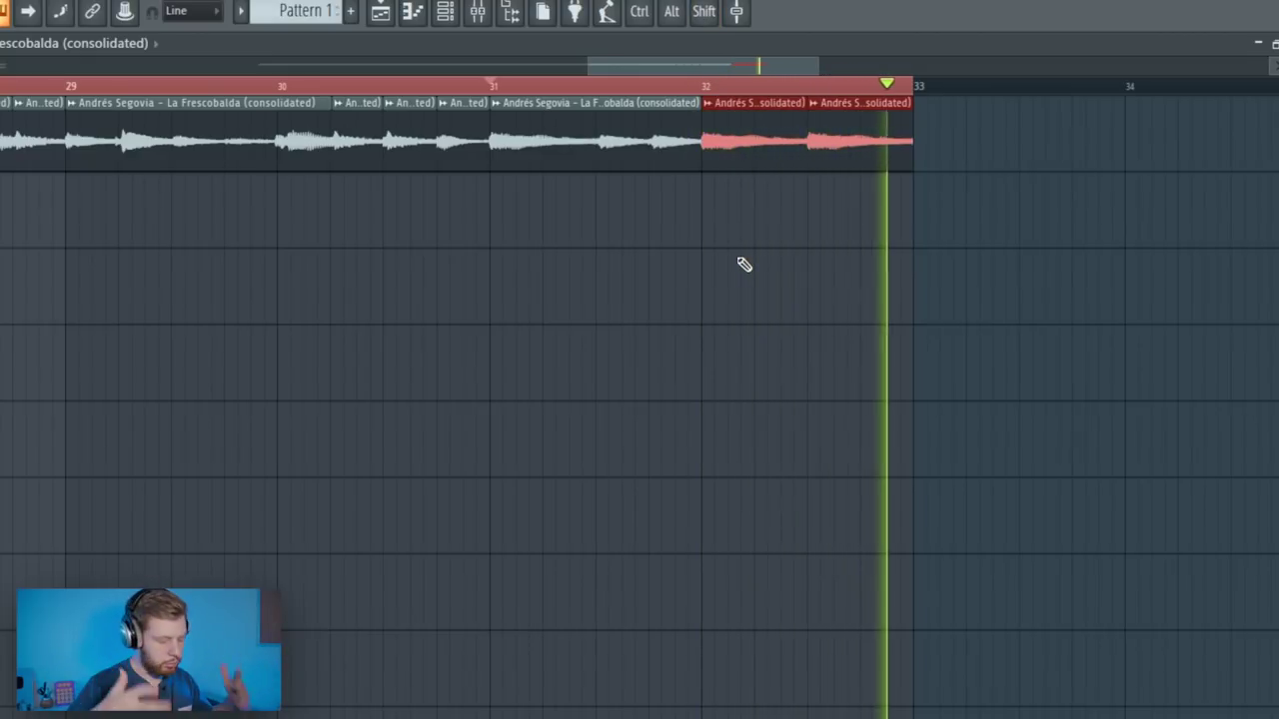
pyautogui.press('space')
pyautogui.keyDown('ctrl'); pyautogui.click(607, 271); pyautogui.keyUp('ctrl')
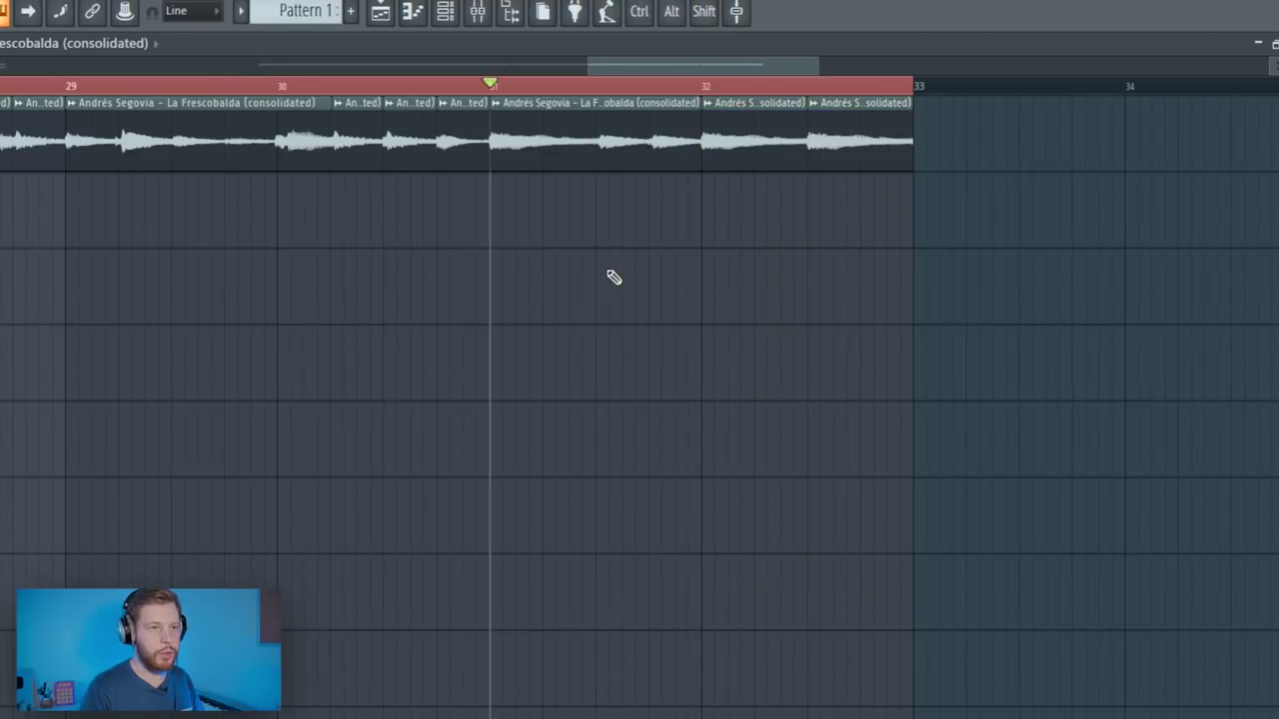
# - Route the consolidated guitar clip's channel to mixer track 15
pyautogui.doubleClick(543, 126)
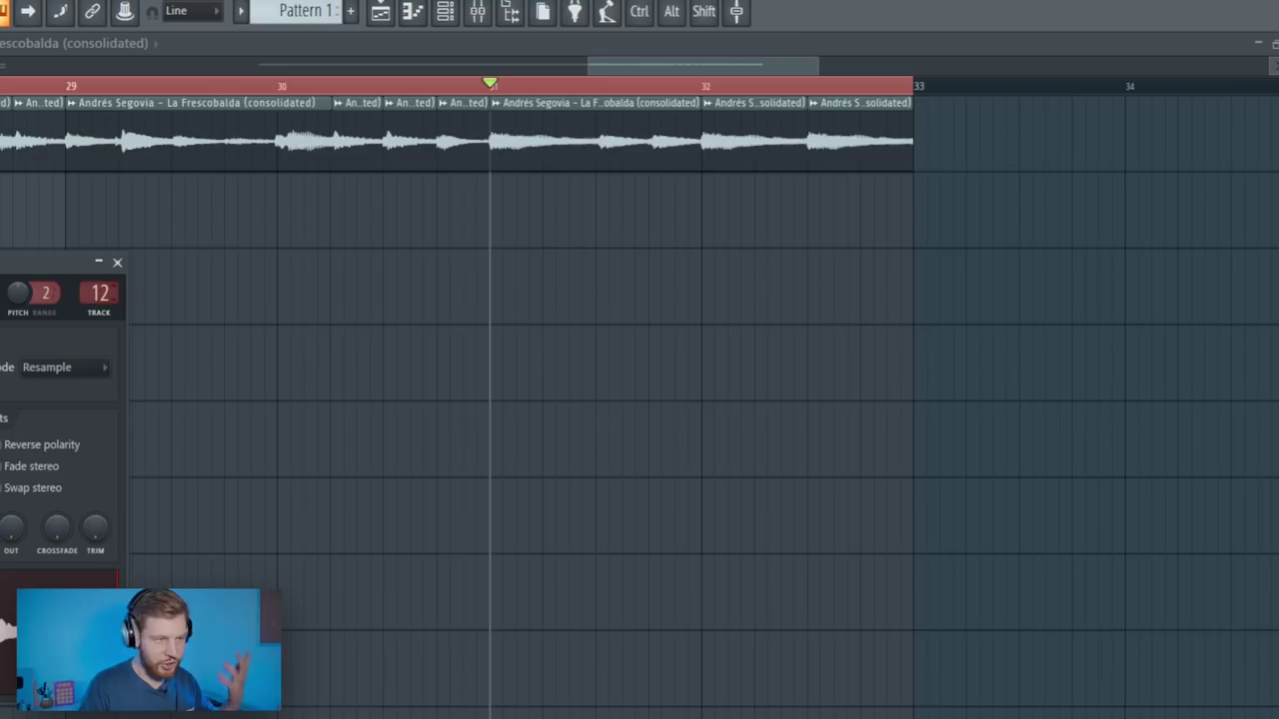
pyautogui.moveTo(94, 284); pyautogui.dragTo(94, 291)
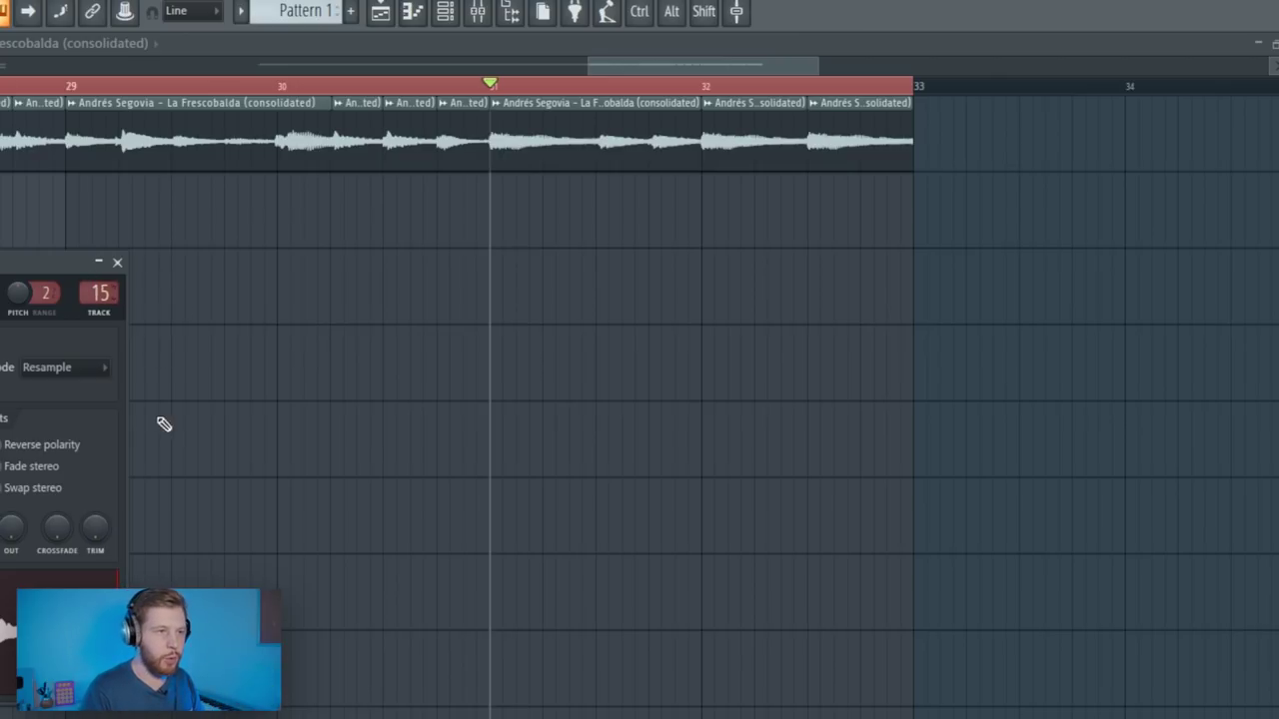
pyautogui.press('Escape')
# - Make the chopped guitar clip at bar 25 on Track 1 unique
pyautogui.scroll(-7, 285, 316)
pyautogui.moveTo(821, 230); pyautogui.dragTo(240, 132)
pyautogui.click(465, 272)
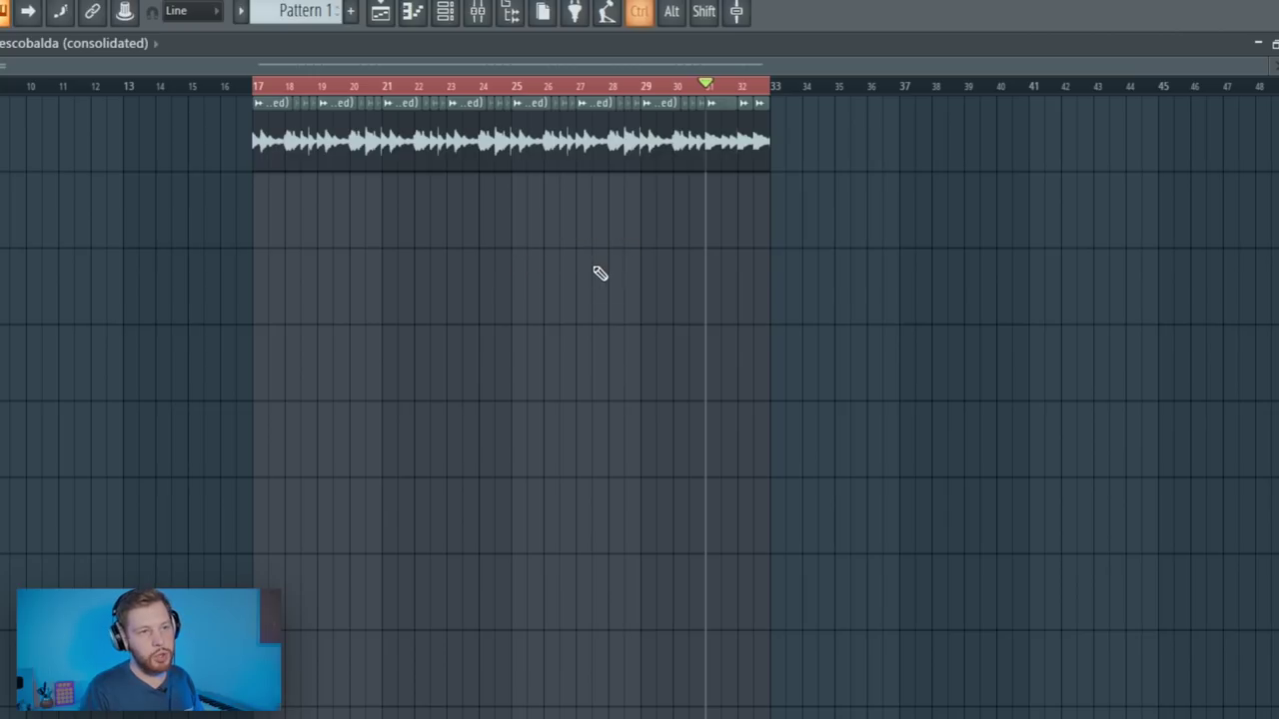
pyautogui.scroll(3, 599, 272)
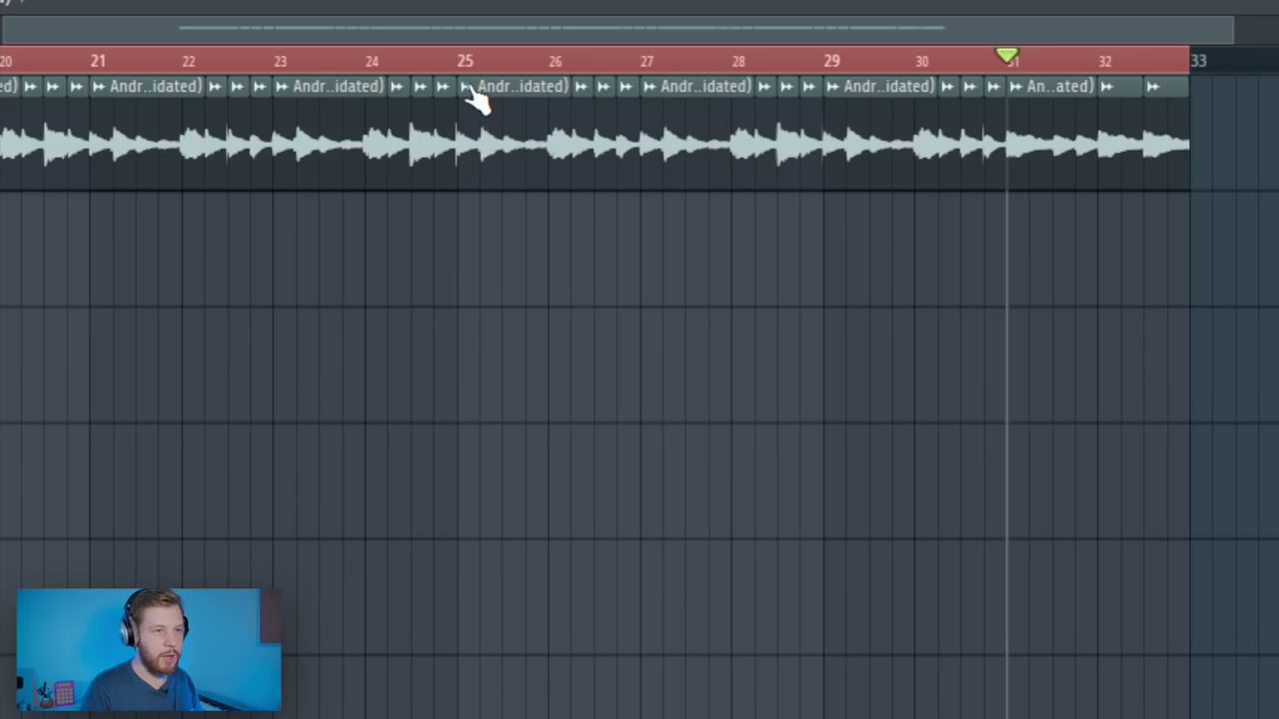
pyautogui.rightClick(466, 88)
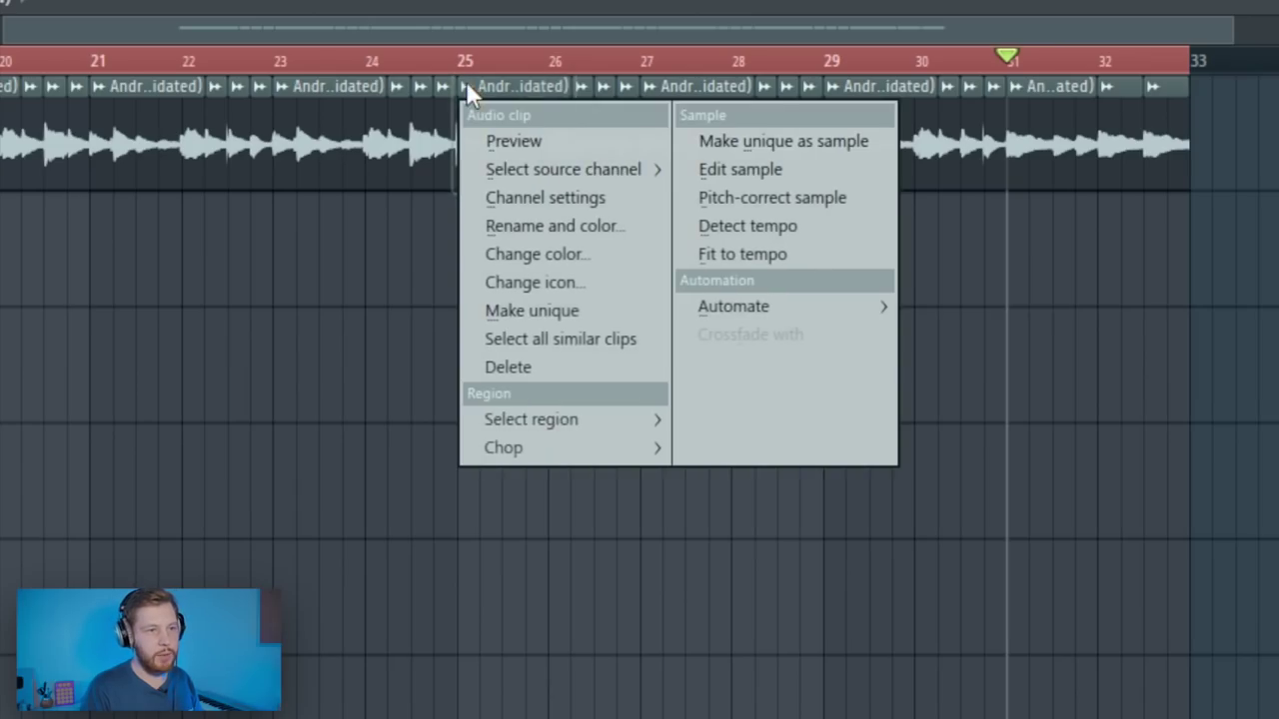
pyautogui.click(564, 317)
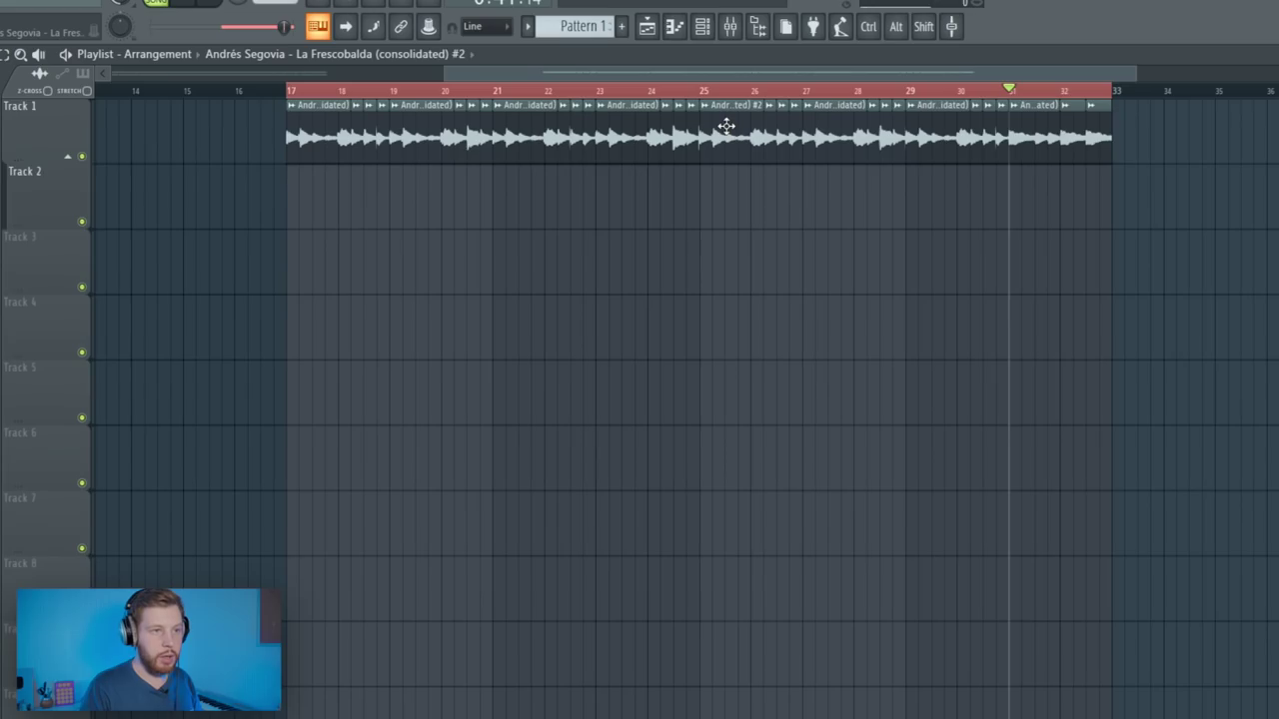
# - Open the channel settings of the unique clip at bar 25 and play the arrangement from around bar 24
pyautogui.doubleClick(506, 123)
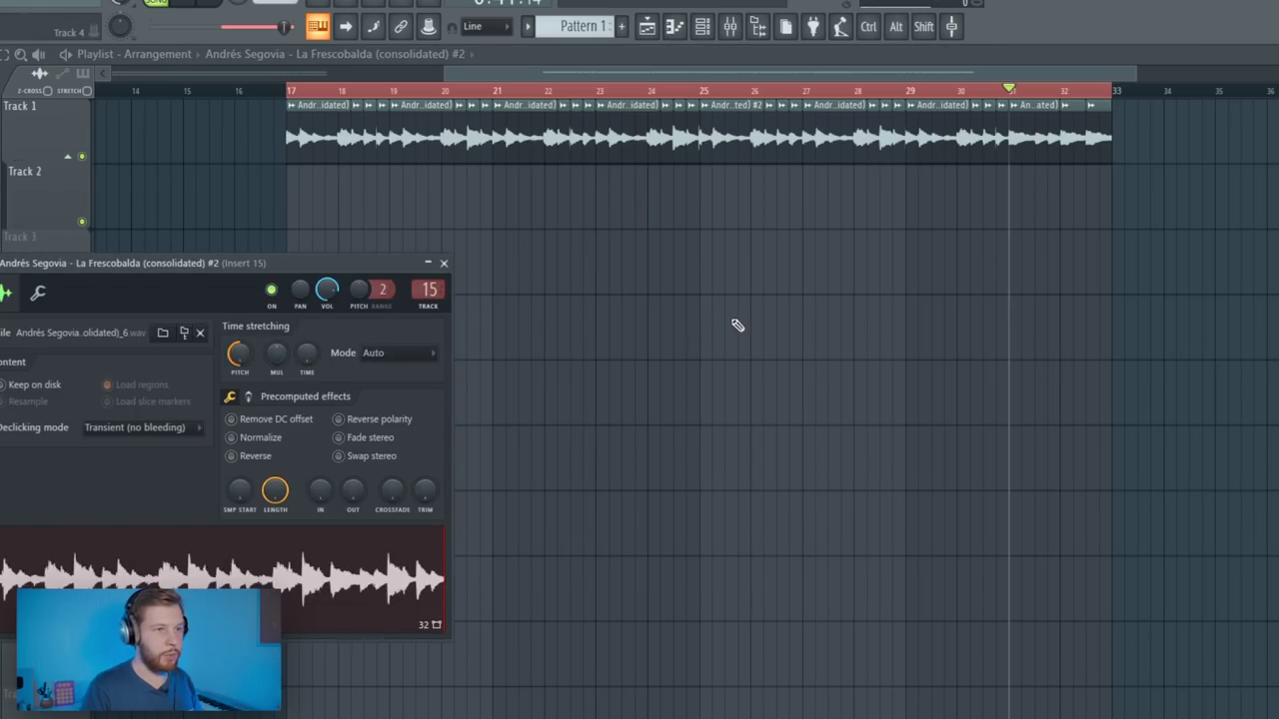
pyautogui.click(656, 91)
pyautogui.press('space')
pyautogui.press('space')
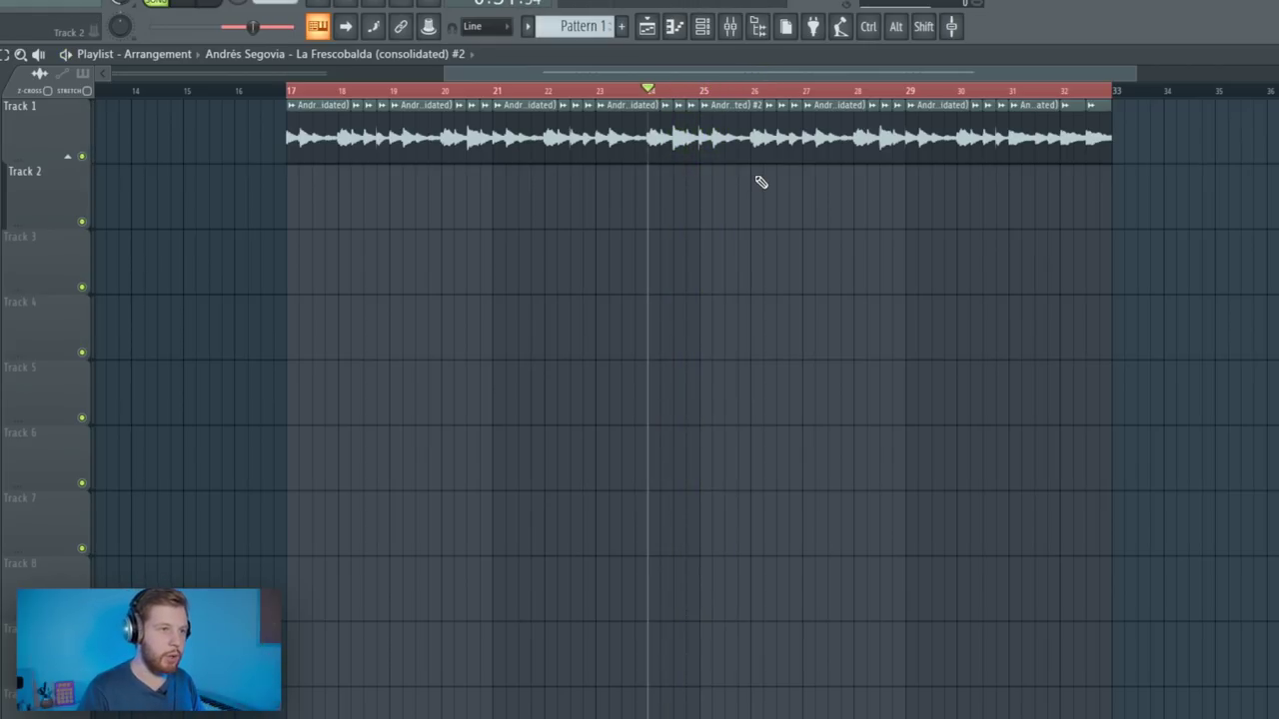
# - Move the chopped guitar clips down to Track 2 and consolidate bars 29 to 32 into a new audio clip
pyautogui.scroll(-3, 777, 160)
pyautogui.moveTo(550, 102); pyautogui.dragTo(551, 165)
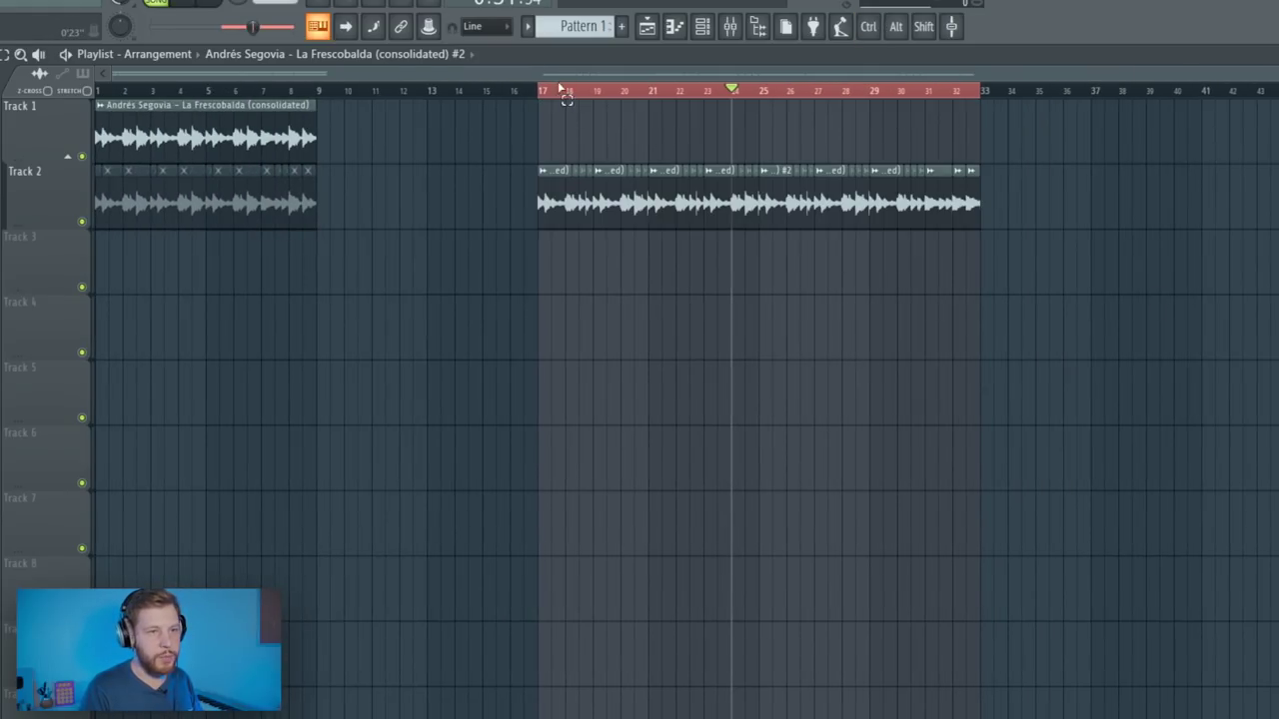
pyautogui.moveTo(561, 92); pyautogui.dragTo(871, 92)
pyautogui.moveTo(1142, 100); pyautogui.dragTo(885, 303)
pyautogui.hotkey('ctrl', 'alt', 'r')
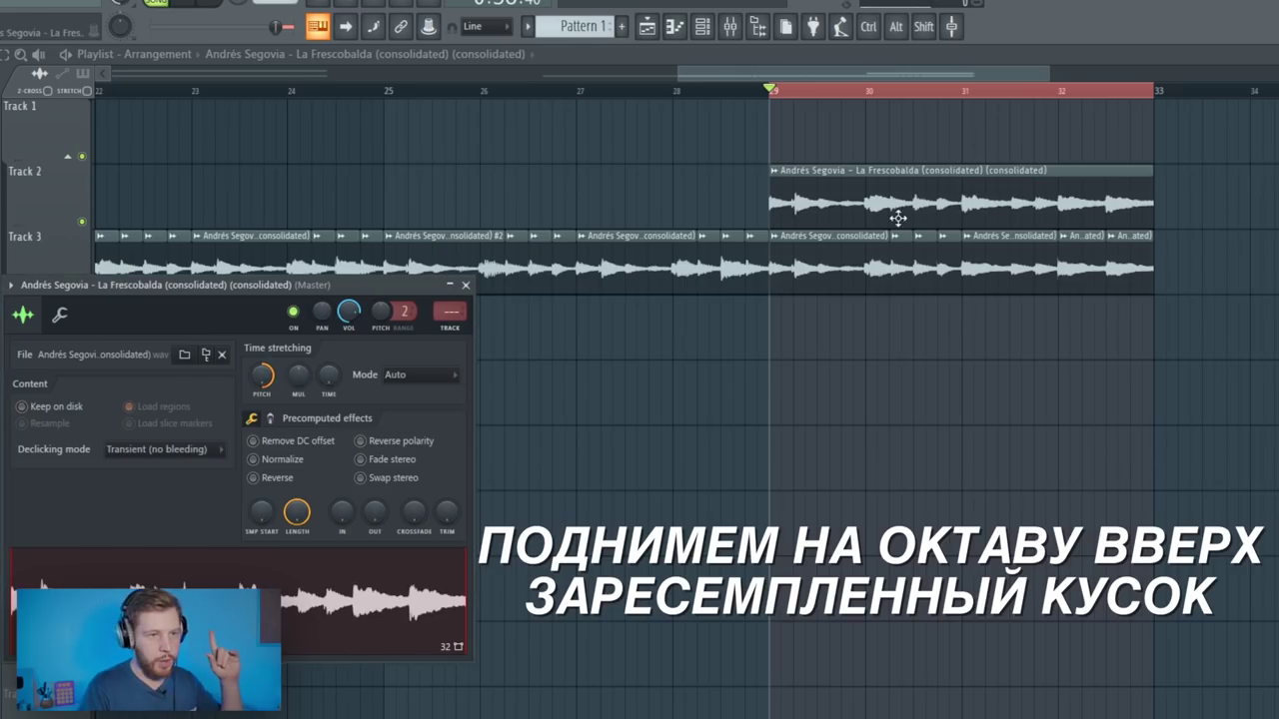
# - Cut the newly consolidated clip on Track 2 at bar 31 and delete its second half
pyautogui.doubleClick(871, 221)
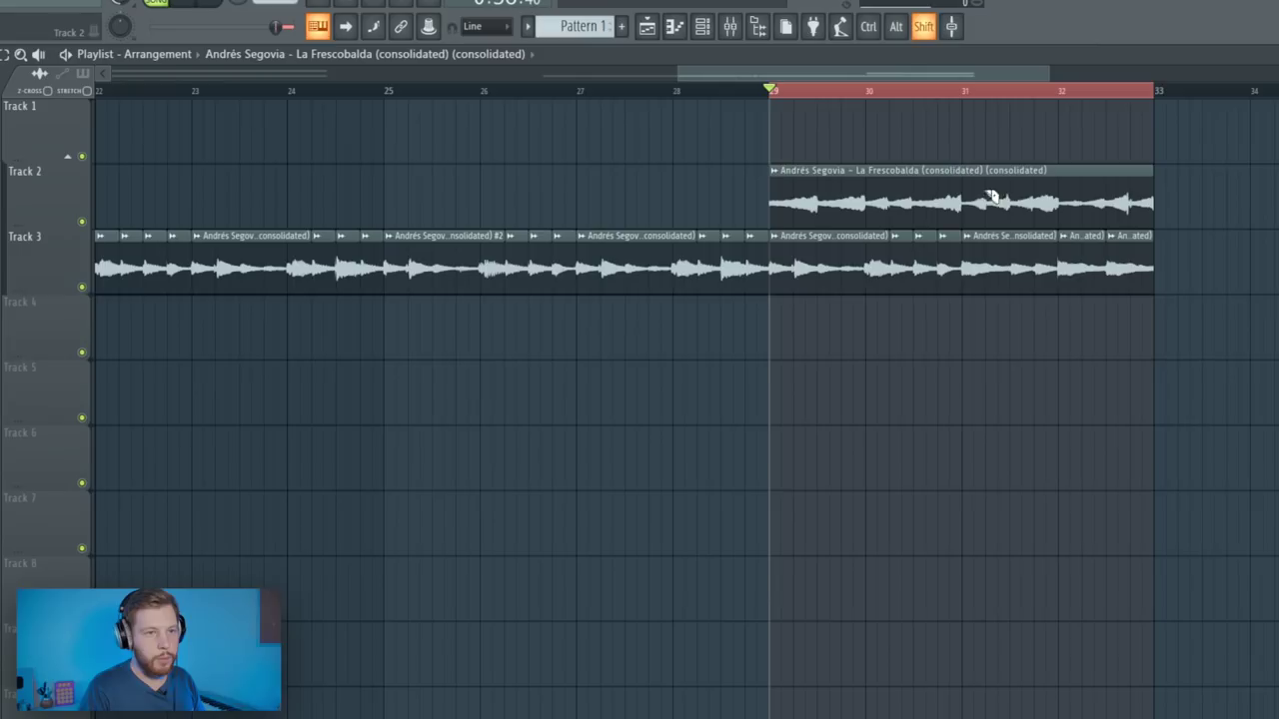
pyautogui.rightClick(1042, 196)
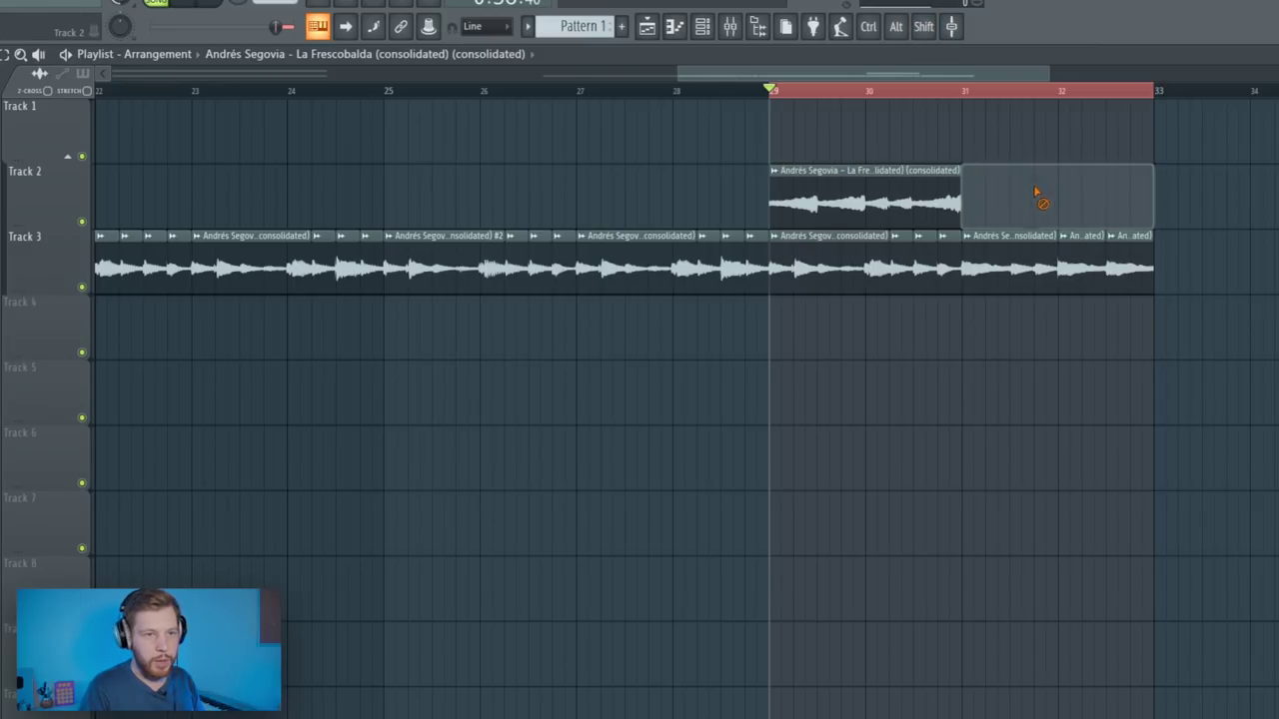
# - Move the trimmed consolidated guitar clip on Track 2 to bar 31 and play the section from bar 29
pyautogui.moveTo(864, 200); pyautogui.dragTo(1060, 205)
pyautogui.press('space')
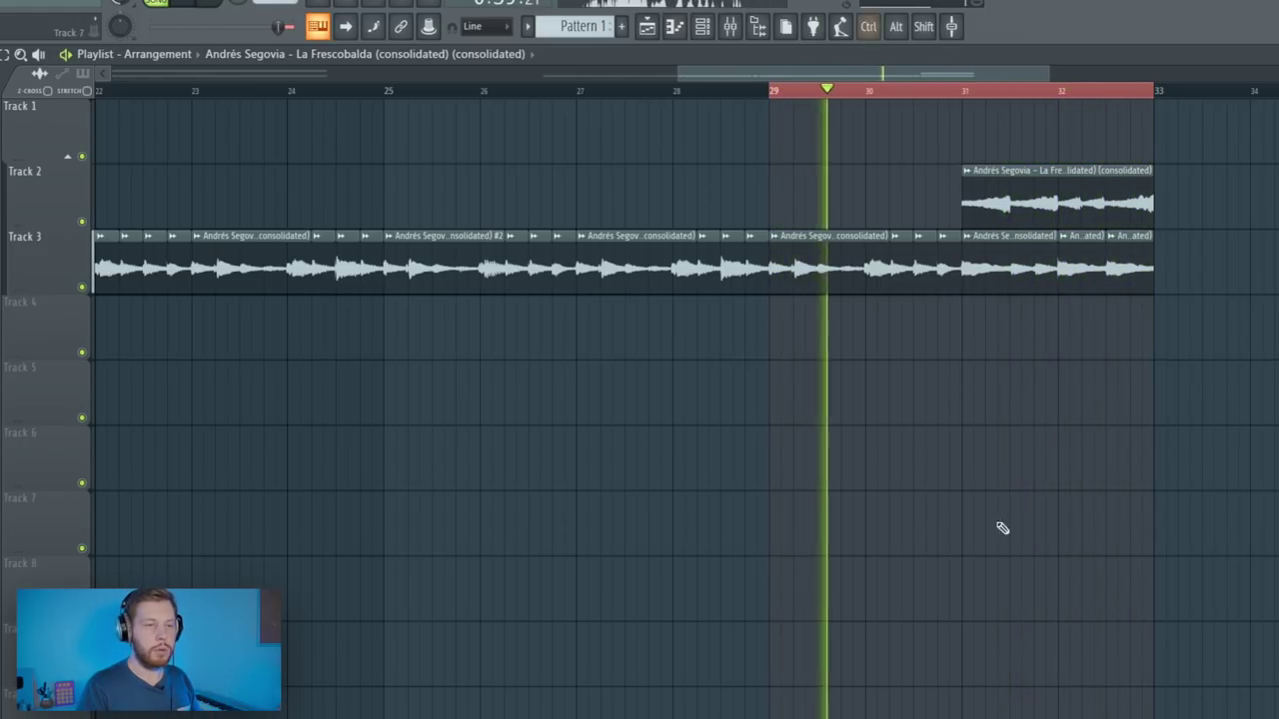
pyautogui.scroll(-4, 1007, 490)
pyautogui.press('space')
# - Set the playlist time selection to span from bar 17 to bar 33
pyautogui.moveTo(873, 92); pyautogui.dragTo(553, 120)
pyautogui.scroll(4, 1017, 318)
pyautogui.moveTo(1085, 388); pyautogui.dragTo(840, 283)
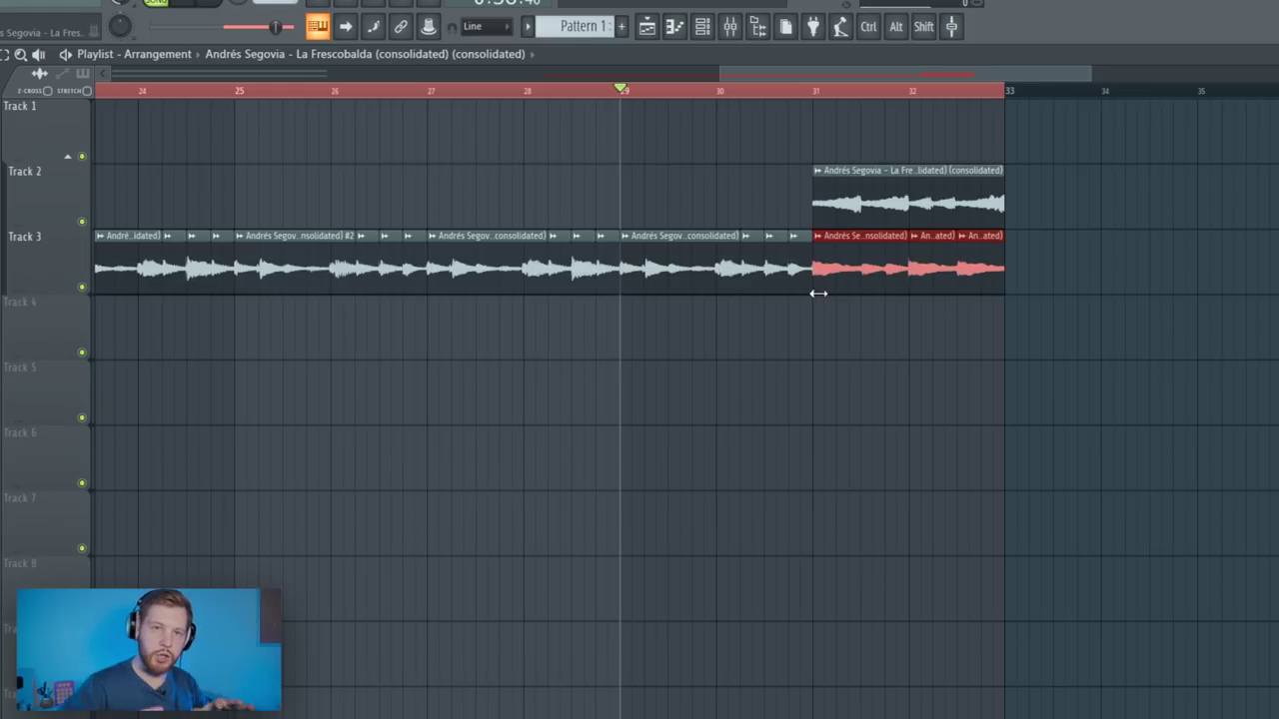
pyautogui.keyDown('ctrl'); pyautogui.click(592, 152); pyautogui.keyUp('ctrl')
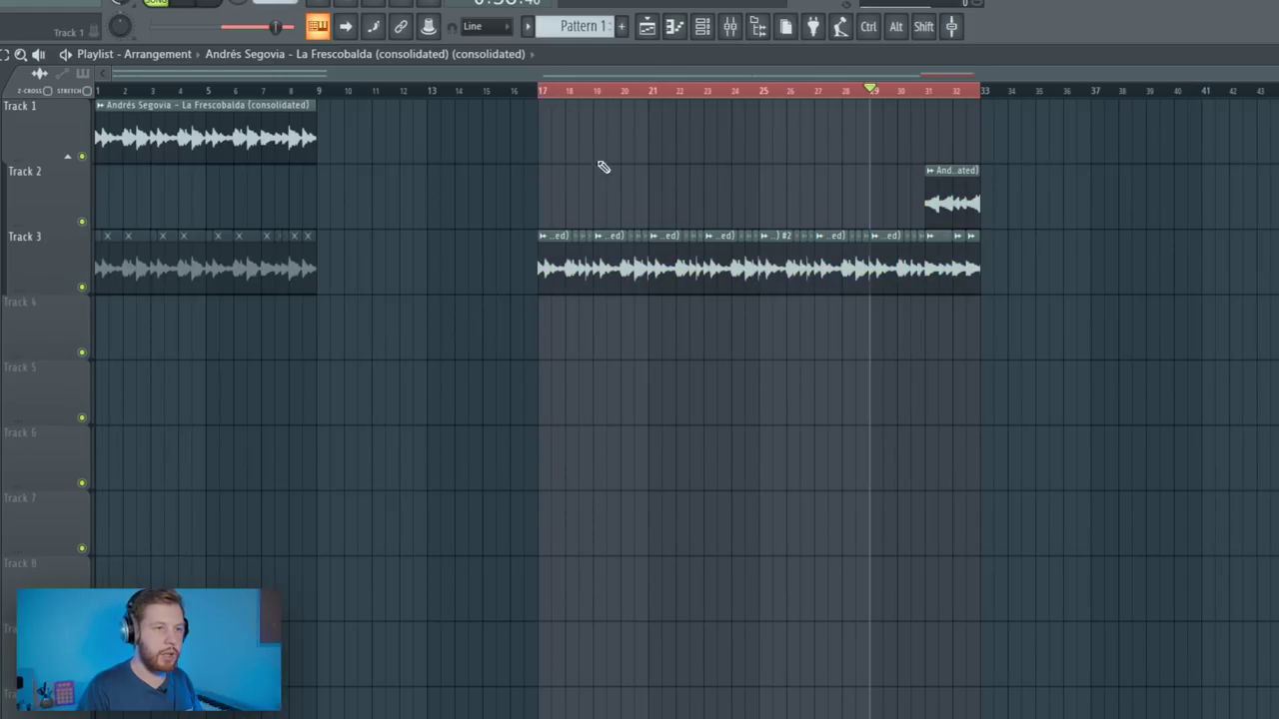
# - Move the kick 1 notes out of Pattern 1 into Pattern 2 and duplicate the eight bars to fill sixteen
pyautogui.click(698, 27)
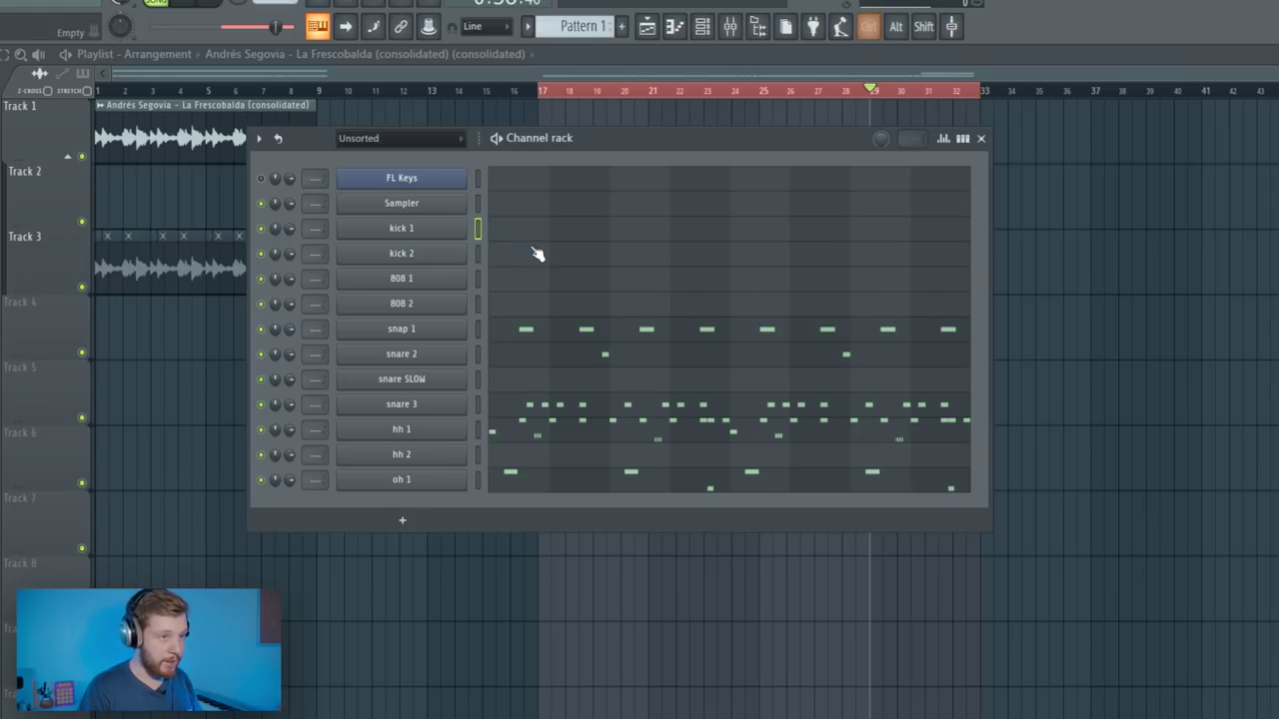
pyautogui.press('KP_Add')
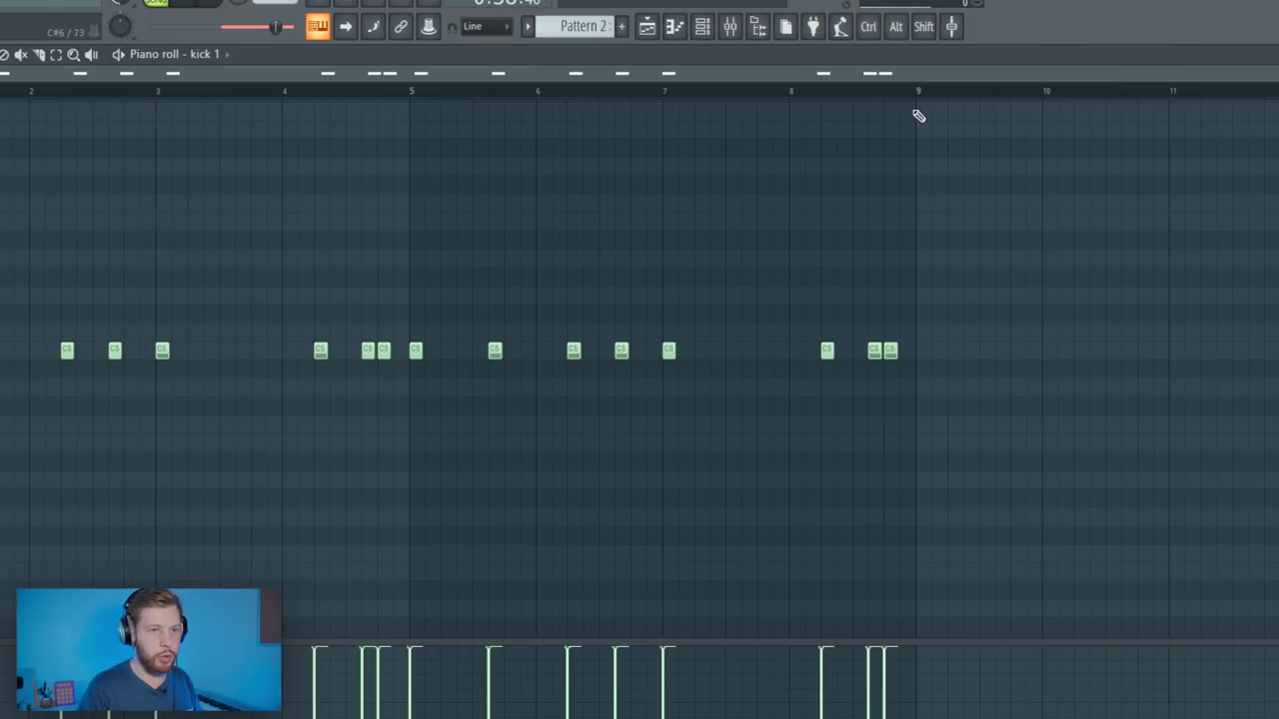
pyautogui.moveTo(916, 114); pyautogui.dragTo(5, 119)
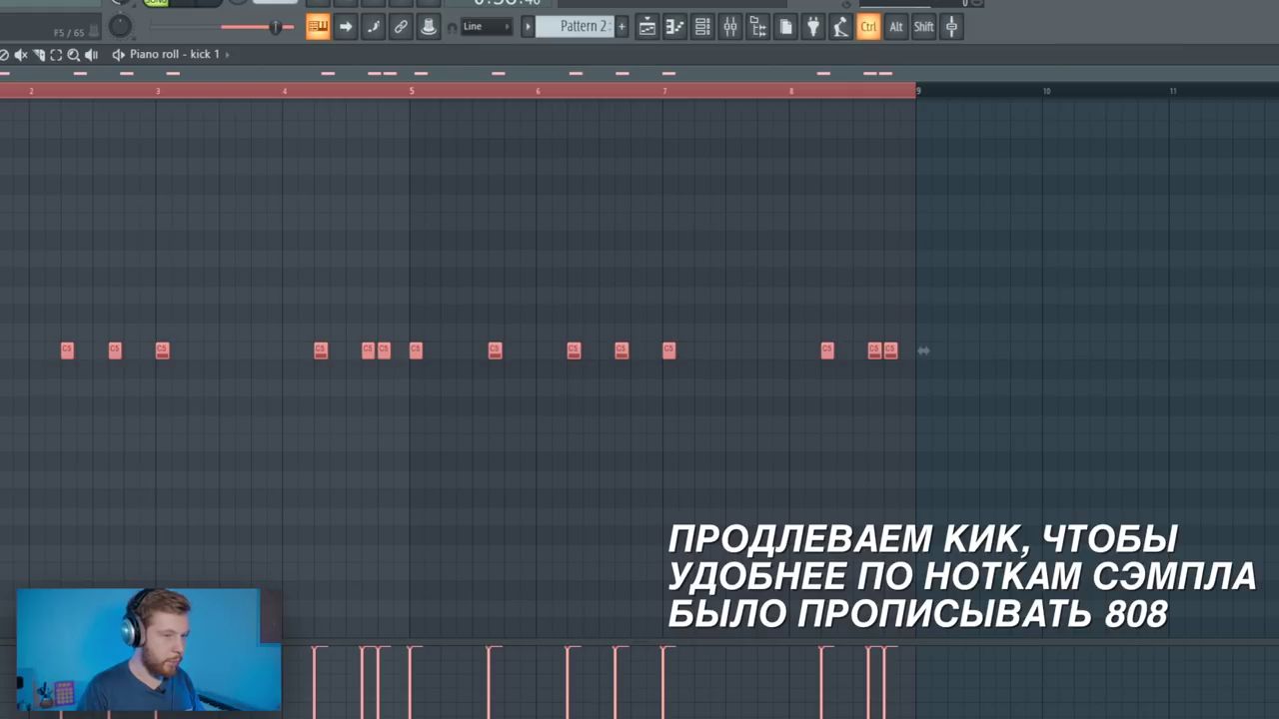
pyautogui.hotkey('ctrl', 'b')
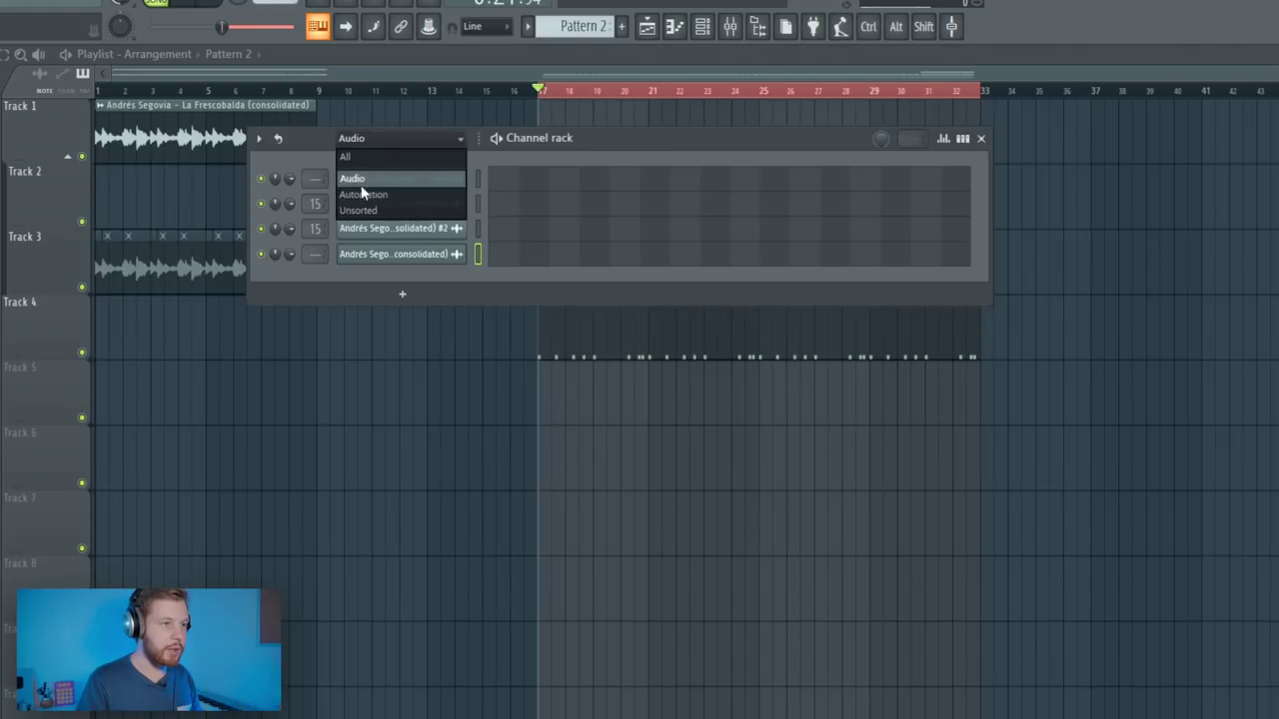
# - Start the 808 1 line in Pattern 2 with a long C#5 note from bar 1 to the kick early in bar 2
pyautogui.click(375, 209)
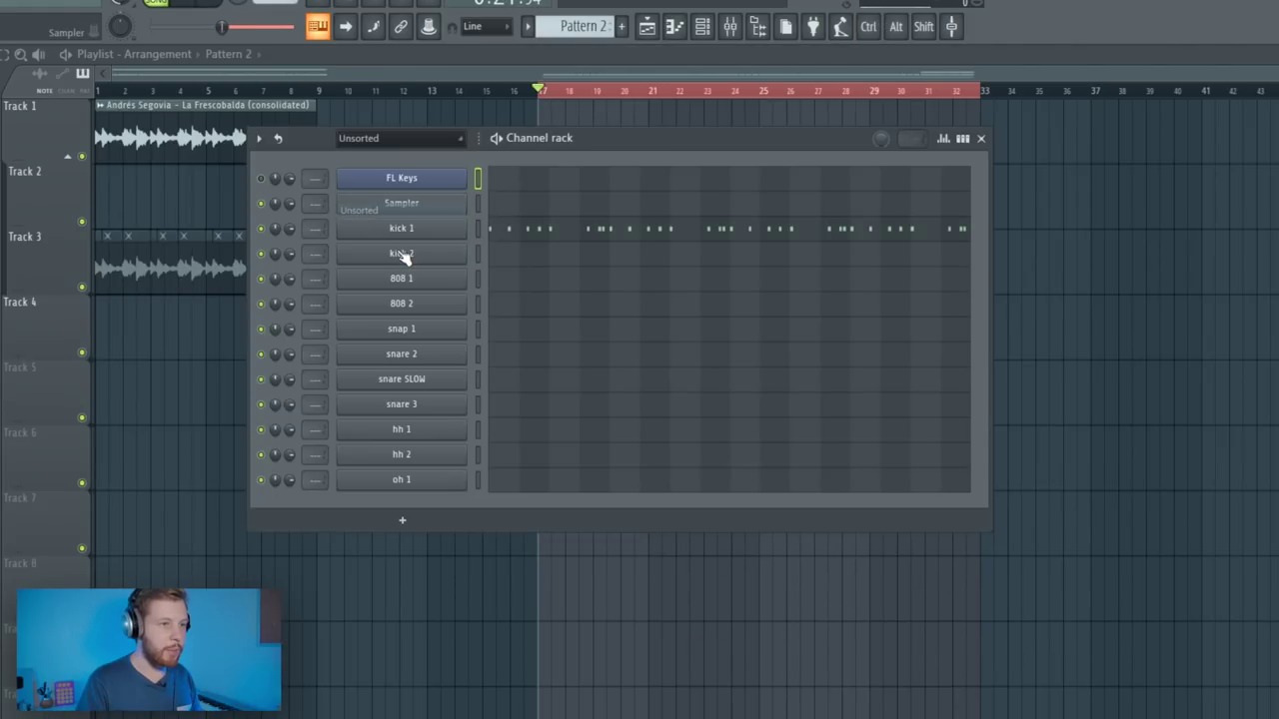
pyautogui.click(478, 280)
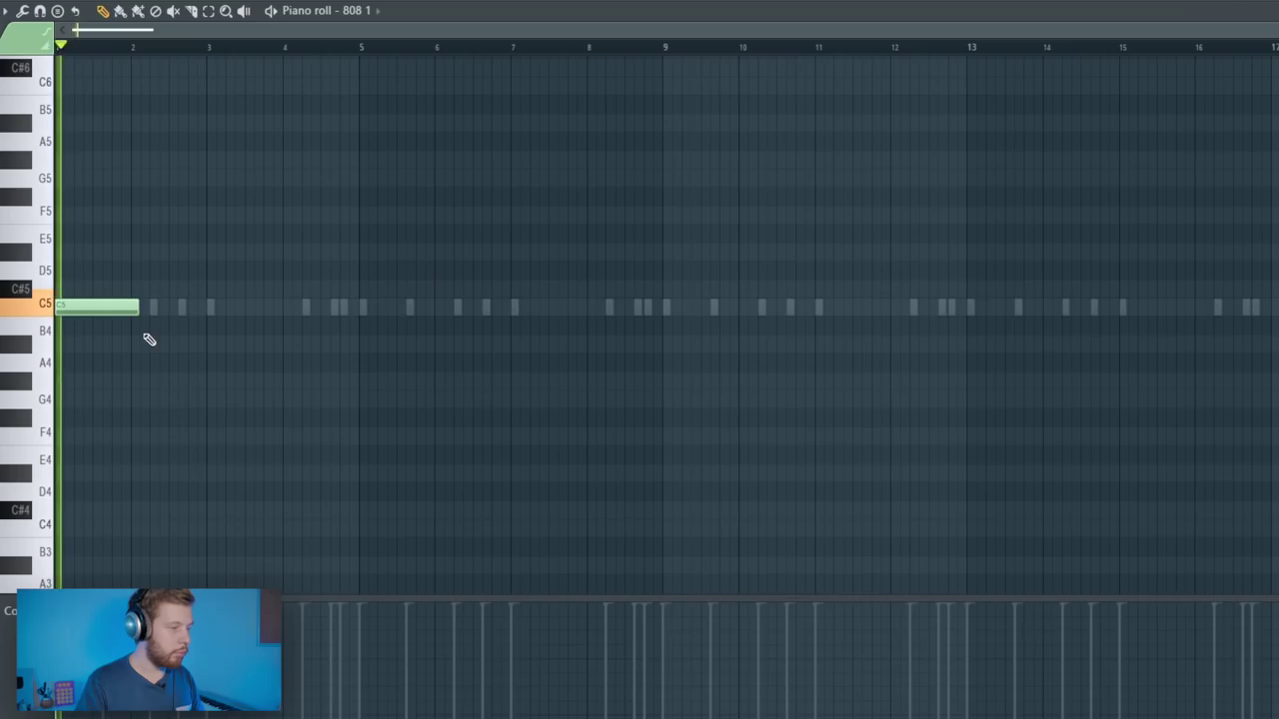
pyautogui.moveTo(115, 303); pyautogui.dragTo(97, 286)
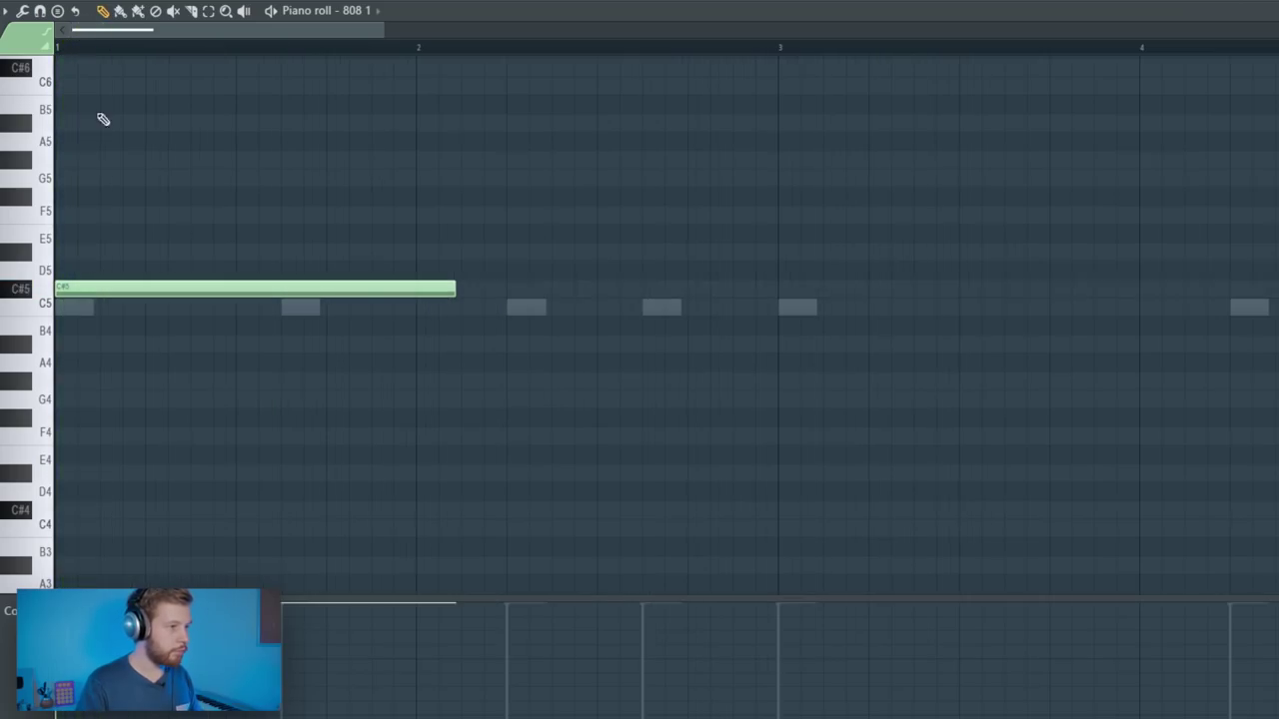
pyautogui.press('space')
pyautogui.moveTo(452, 286); pyautogui.dragTo(432, 288)
pyautogui.moveTo(317, 290); pyautogui.dragTo(225, 303)
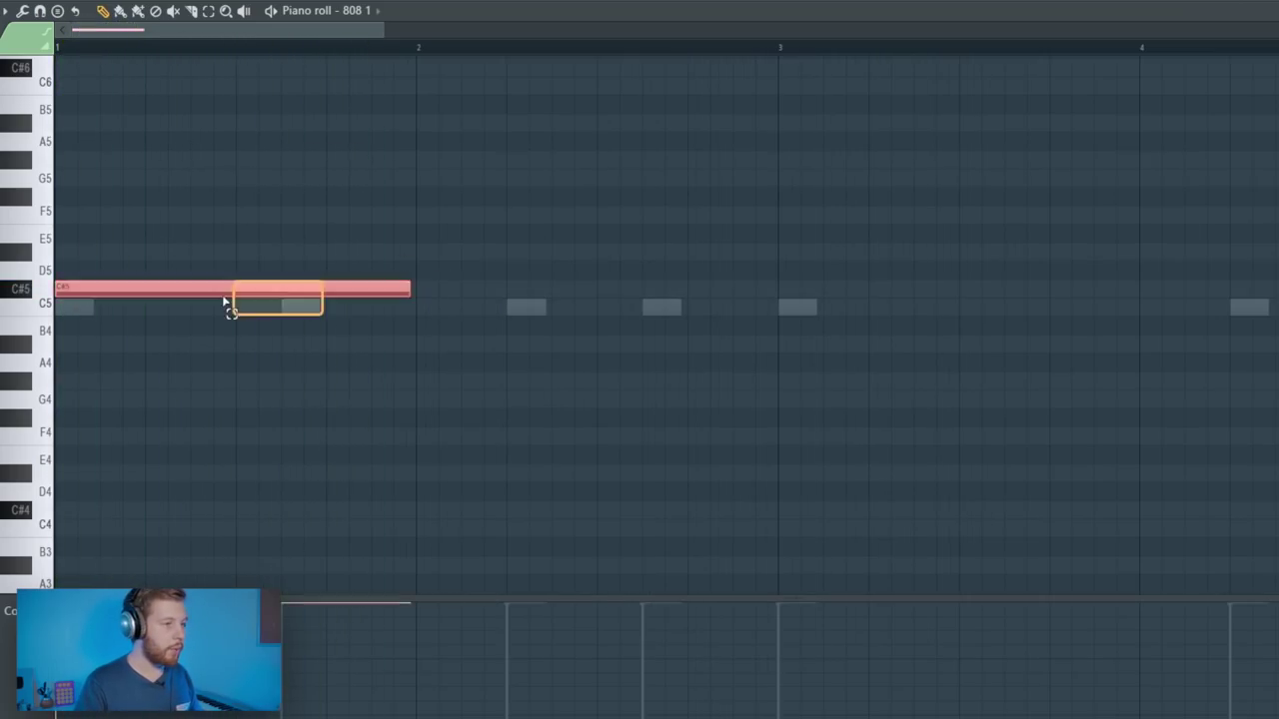
pyautogui.keyDown('ctrl'); pyautogui.click(240, 308); pyautogui.keyUp('ctrl')
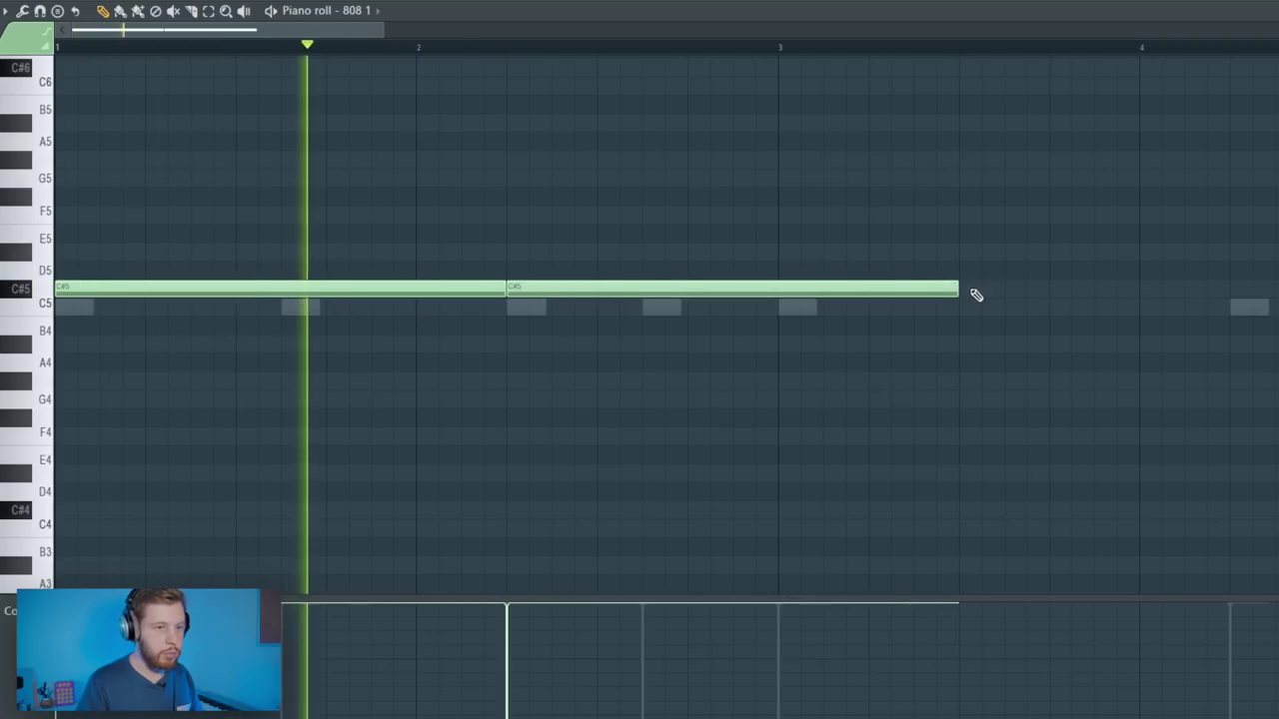
# - Add further C#5 notes for 808 1 on the kick hits in bars 2 to 4, each lasting until the next note
pyautogui.moveTo(952, 290); pyautogui.dragTo(637, 293)
pyautogui.click(649, 292)
pyautogui.click(785, 292)
pyautogui.press('space')
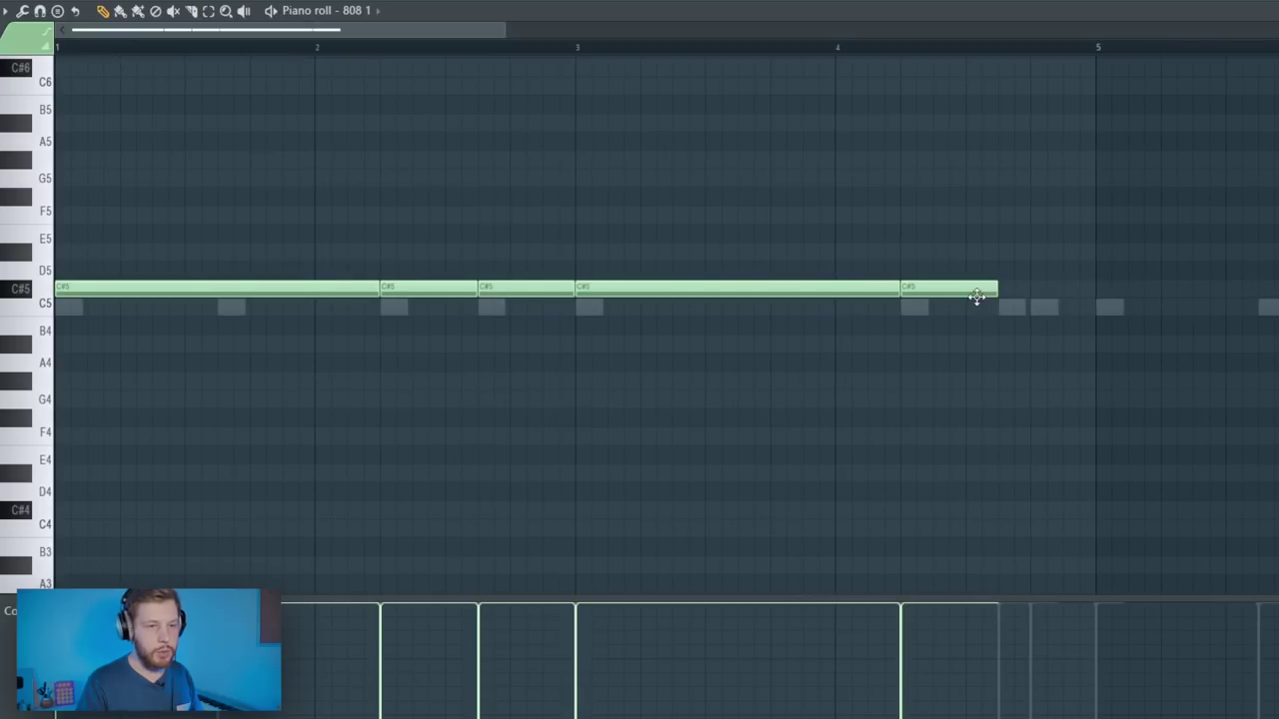
# - Add two short 808 1 notes, C#6 and A#5, on the last kicks of bar 4
pyautogui.click(1003, 306)
pyautogui.moveTo(1005, 303); pyautogui.dragTo(1033, 128)
pyautogui.moveTo(1039, 99); pyautogui.dragTo(1039, 80)
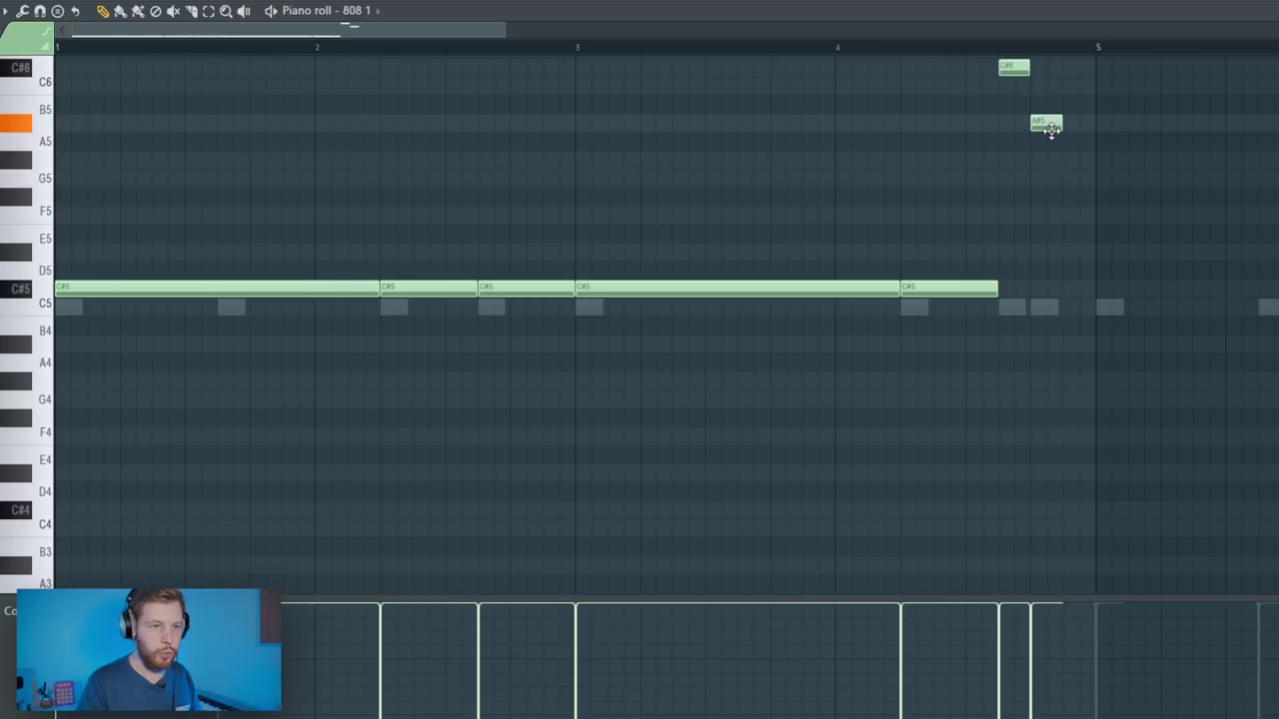
# - Duplicate the four-bar 808 1 phrase three times to fill all sixteen bars
pyautogui.hotkey('ctrl', 'b')
pyautogui.scroll(-2, 1007, 334)
pyautogui.press('space')
pyautogui.scroll(-4, 930, 291)
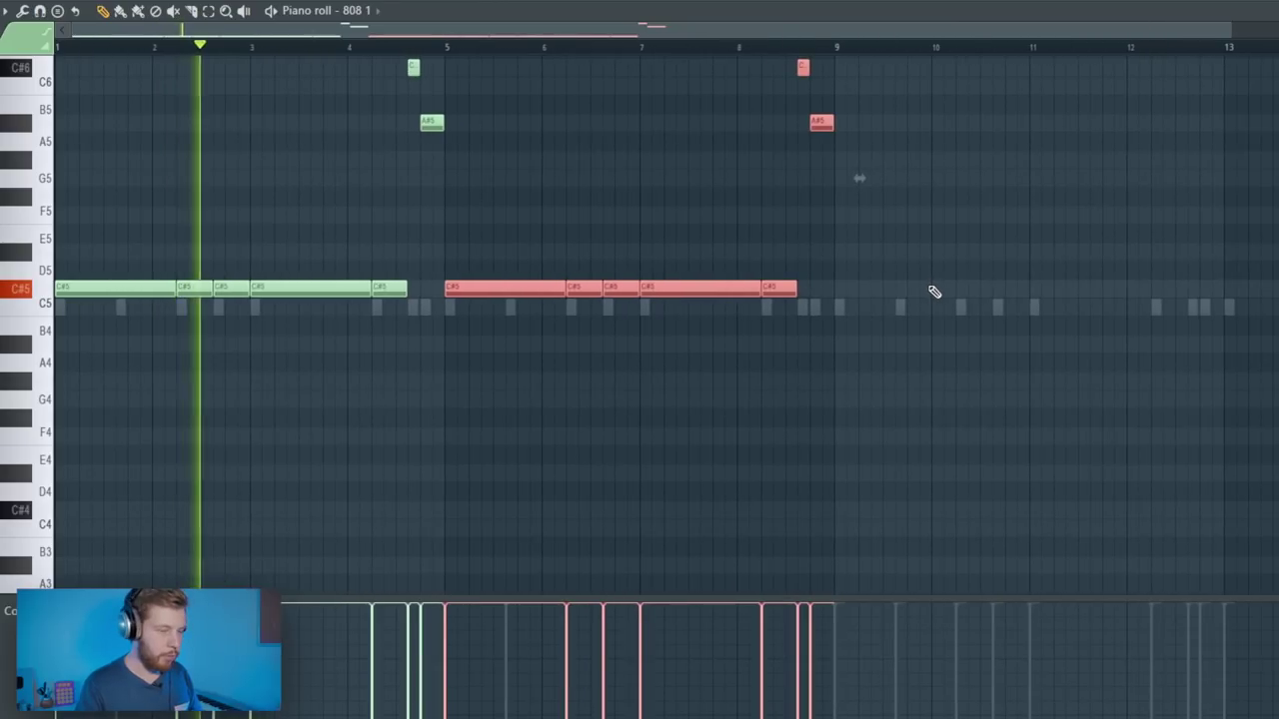
pyautogui.hotkey('ctrl', 'b')
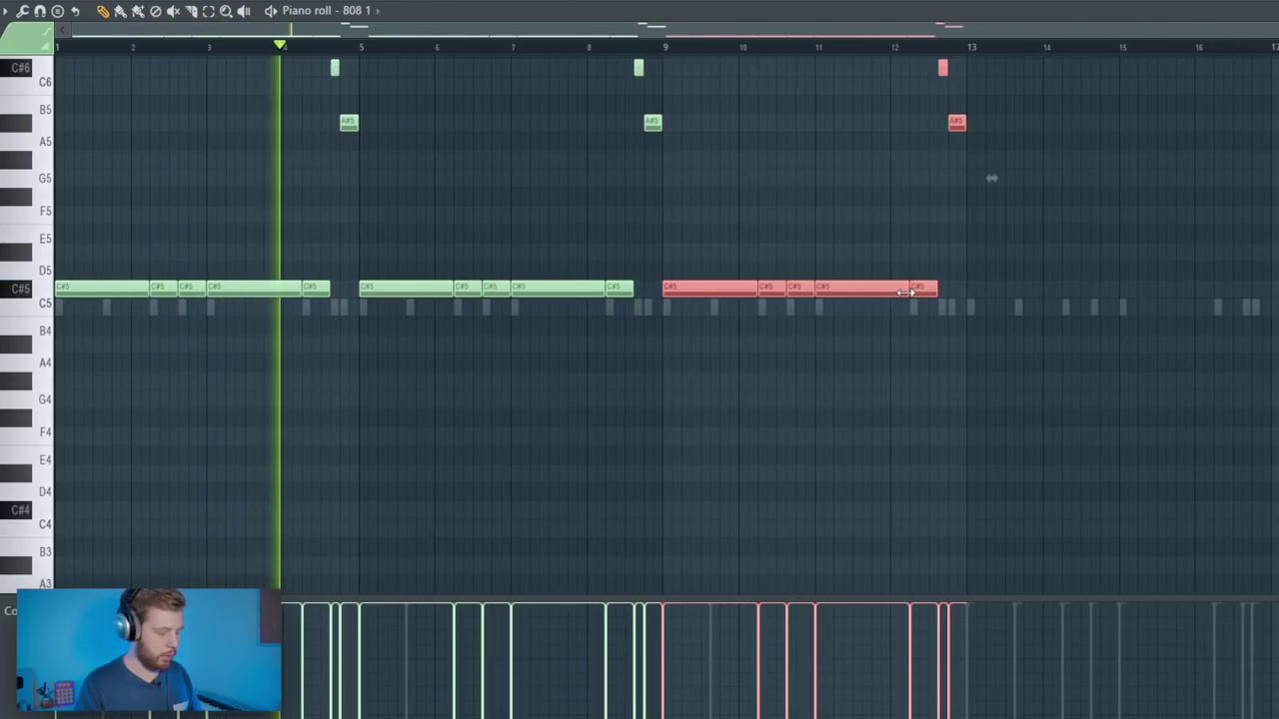
pyautogui.hotkey('ctrl', 'b')
pyautogui.scroll(2, 1057, 240)
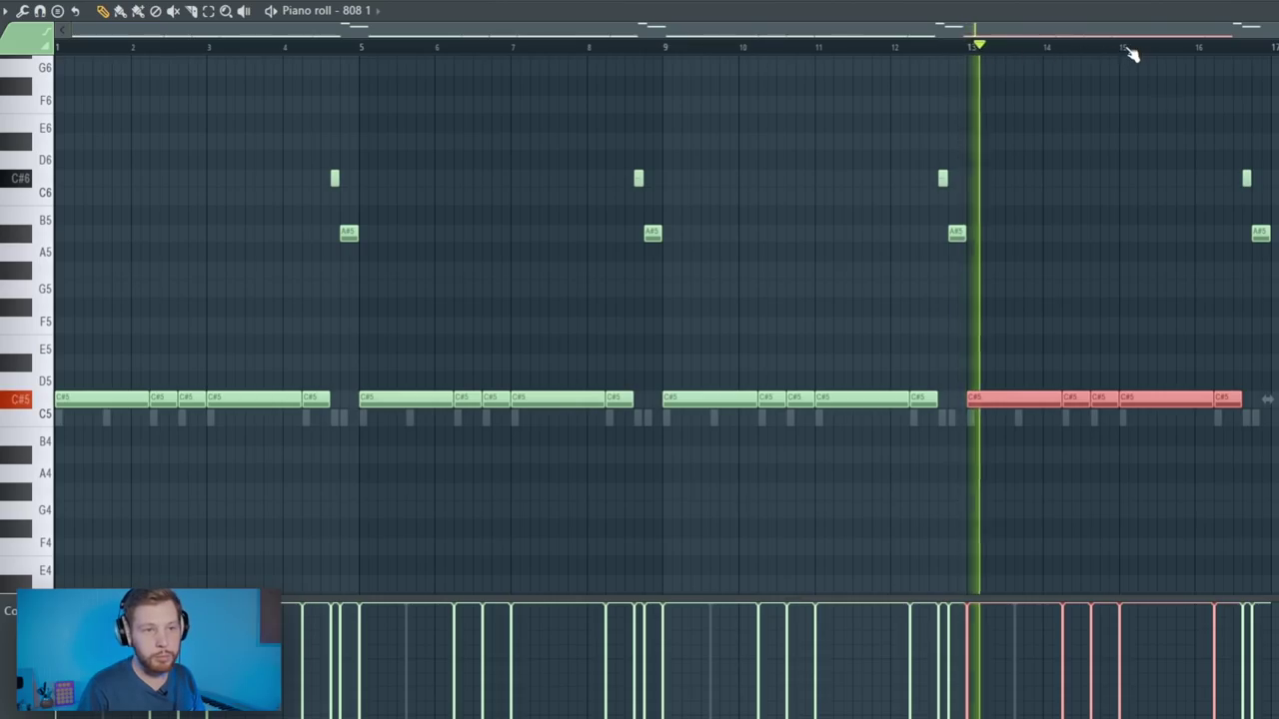
# - Lower the last two C#5 808 notes in bars 15 and 16 to A#4 and play the section from bar 15
pyautogui.click(1126, 49)
pyautogui.click(1123, 48)
pyautogui.press('space')
pyautogui.moveTo(1237, 357); pyautogui.dragTo(1161, 458)
pyautogui.press('space')
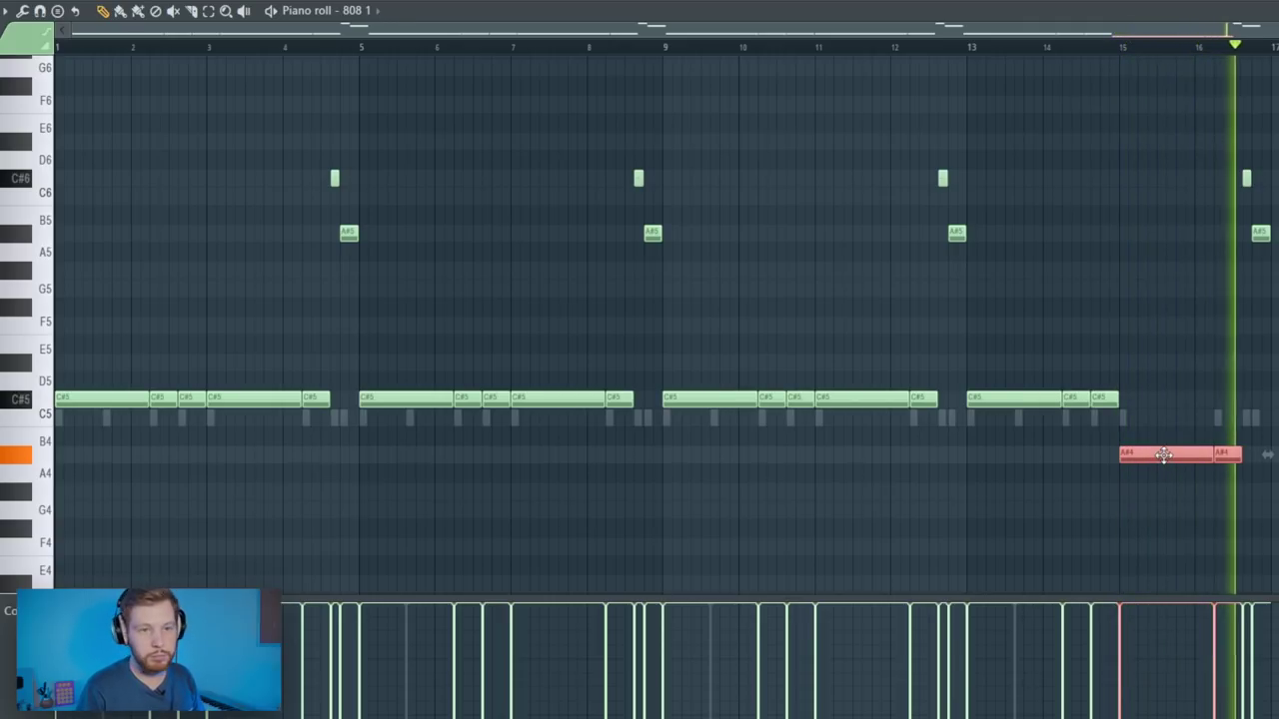
pyautogui.keyDown('ctrl'); pyautogui.click(1183, 424); pyautogui.keyUp('ctrl')
pyautogui.press('space')
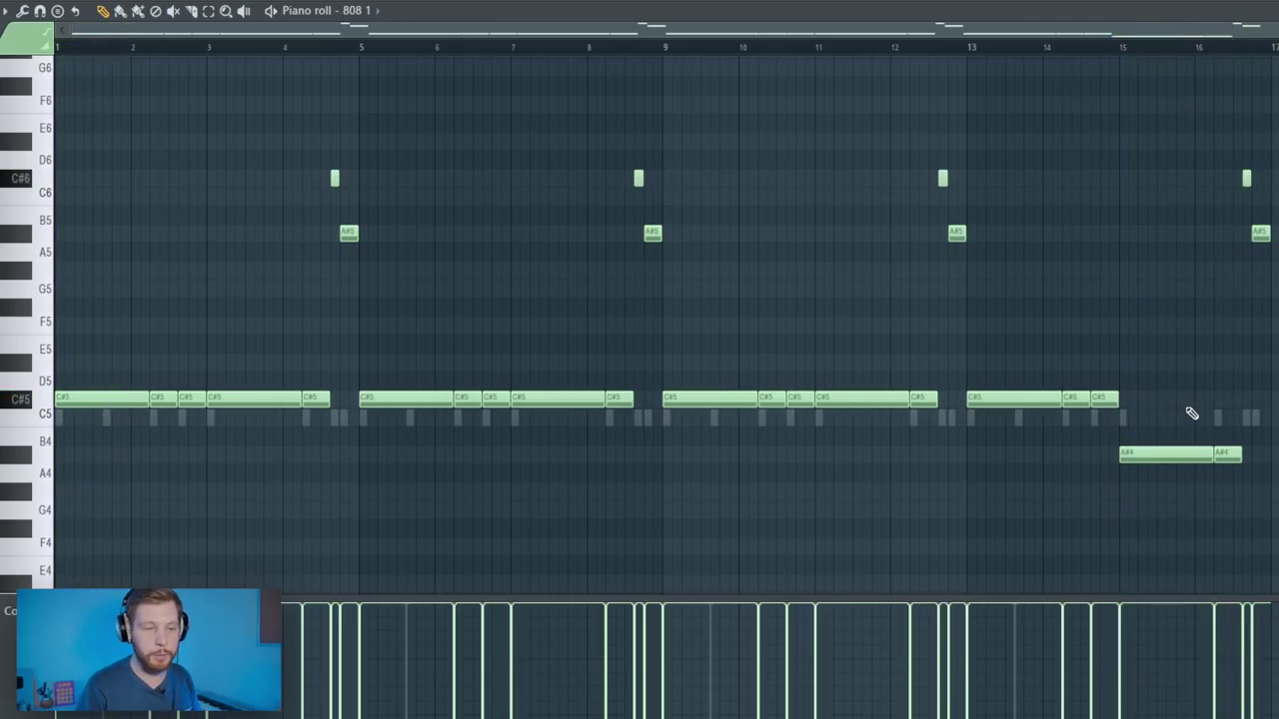
# - Duplicate the bar 17–32 guitar clips on Tracks 2 and 3 so the copies start at bar 33
pyautogui.press('F5')
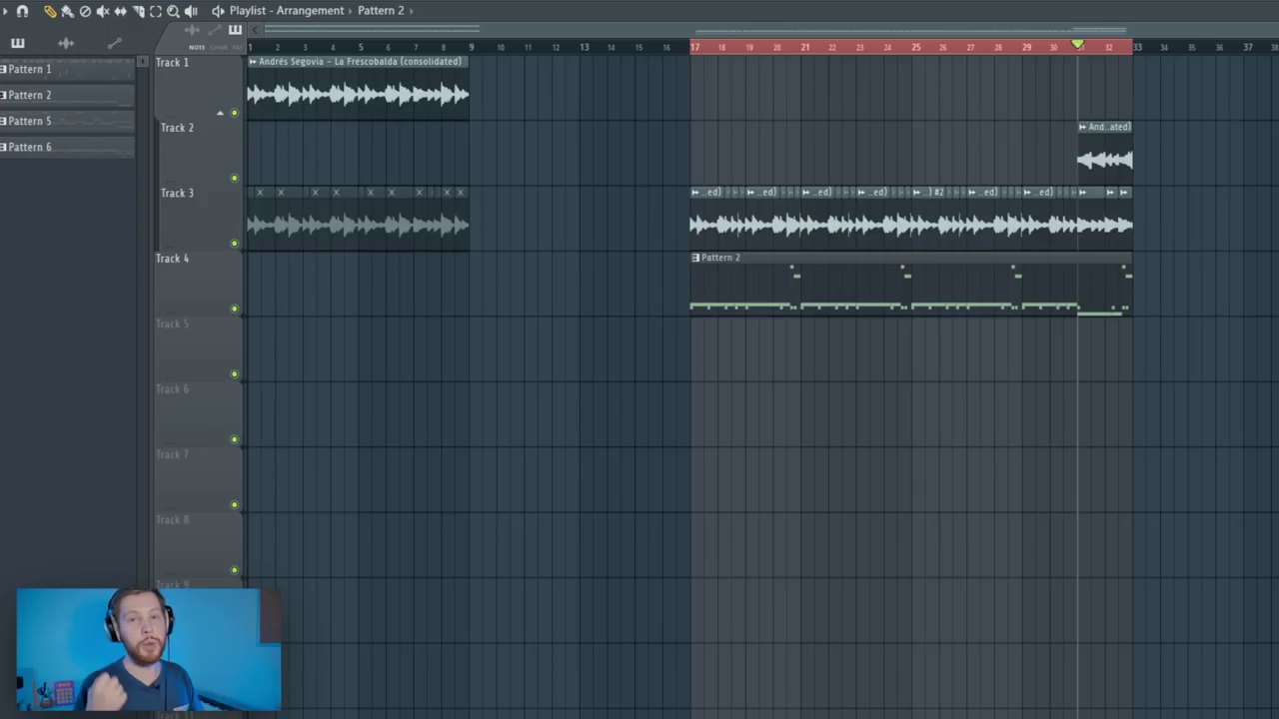
pyautogui.moveTo(1264, 251); pyautogui.dragTo(628, 134)
pyautogui.hotkey('ctrl', 'b')
pyautogui.scroll(-2, 887, 285)
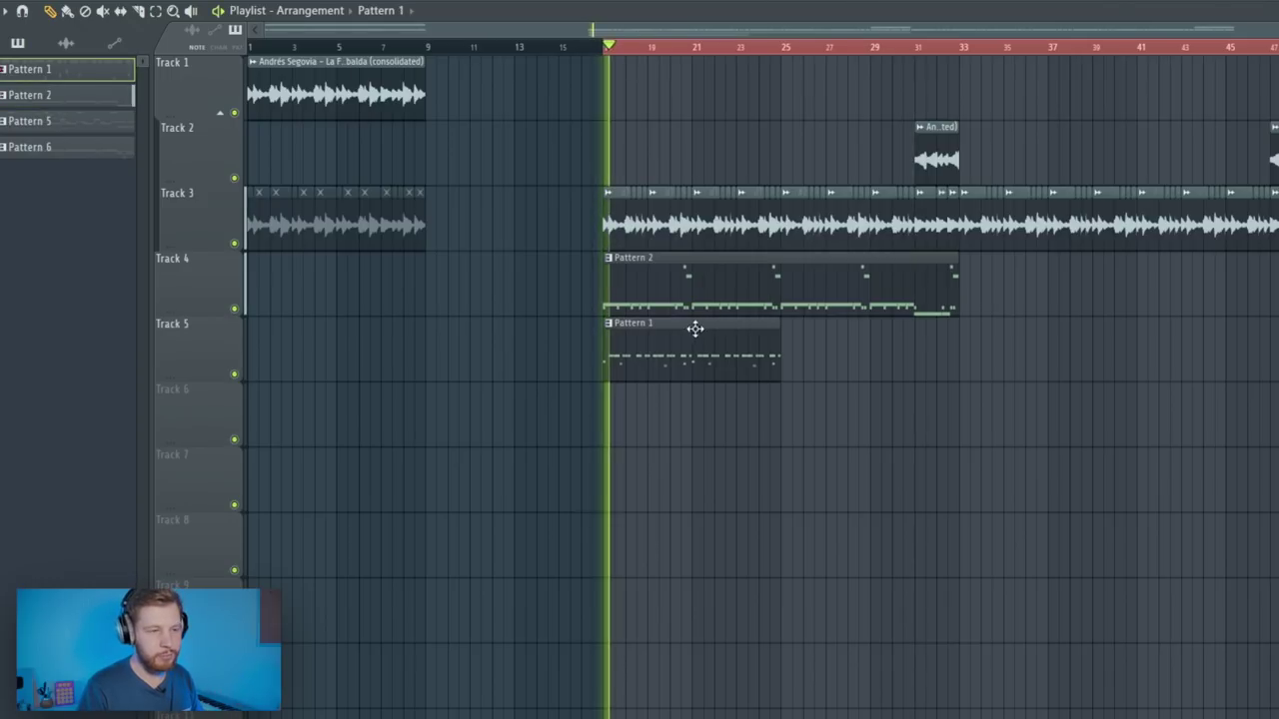
# - Fill Track 5 with two consecutive Pattern 1 clips covering bars 17 to 32
pyautogui.click(798, 357)
pyautogui.moveTo(842, 363); pyautogui.dragTo(830, 362)
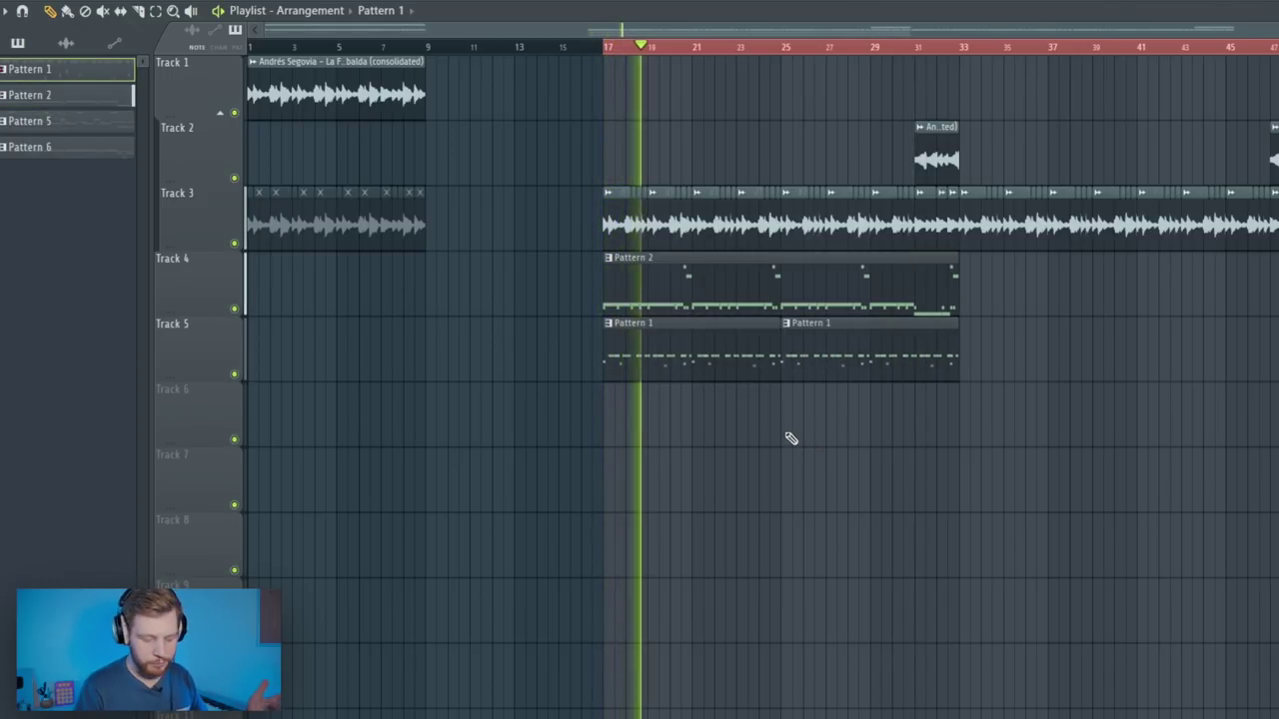
pyautogui.press('space')
# - Route the drum channels from kick 1 to oh 1 to mixer inserts 1–11 and start playback
pyautogui.press('F6')
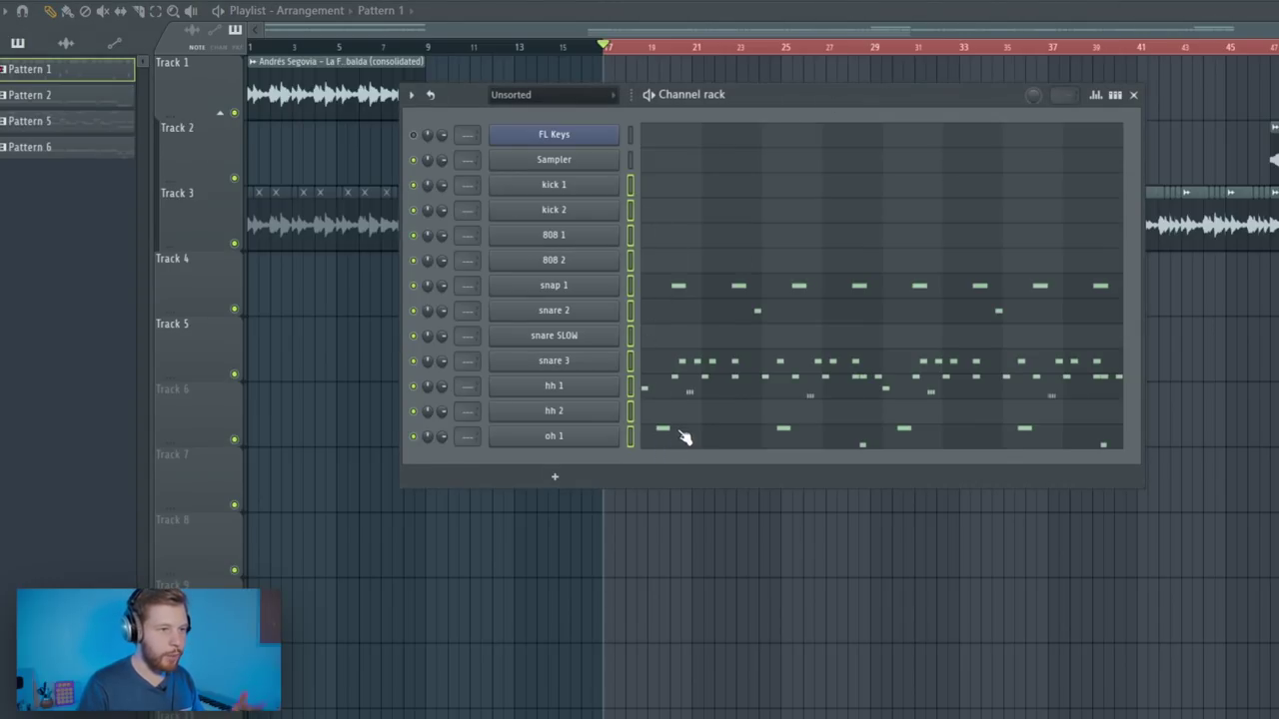
pyautogui.press('F9')
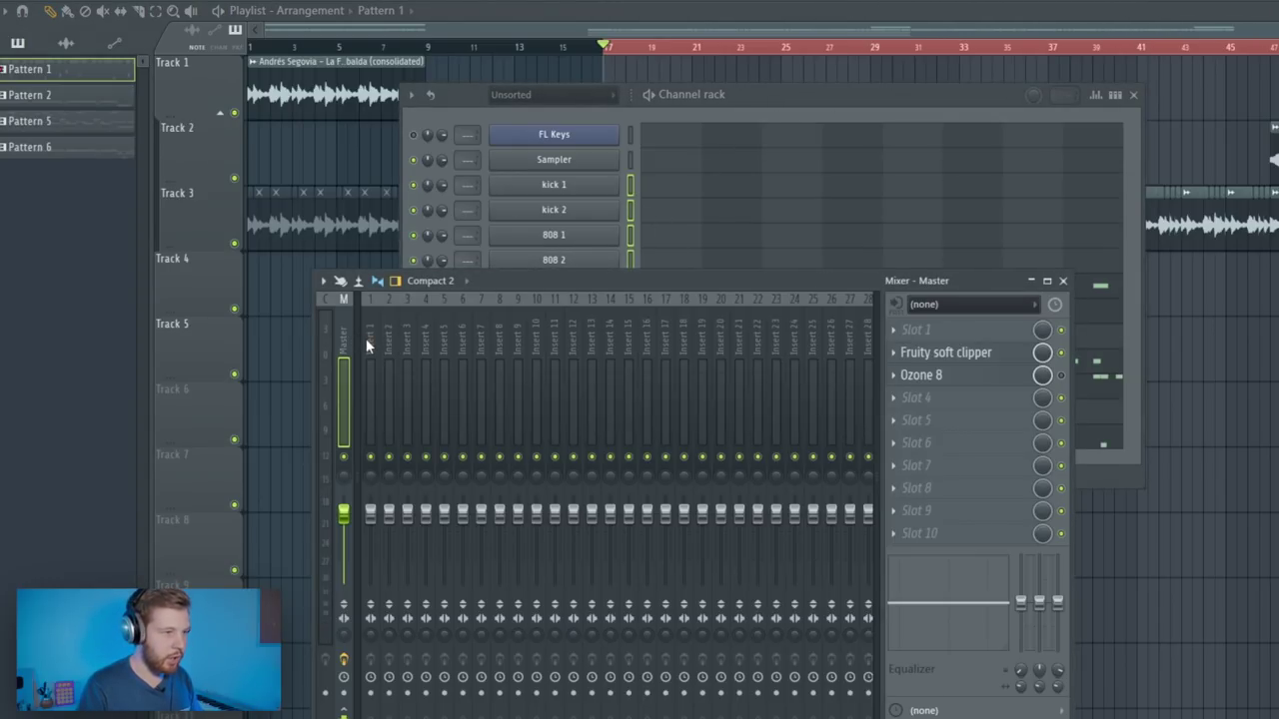
pyautogui.hotkey('ctrl', 'l')
pyautogui.press('space')
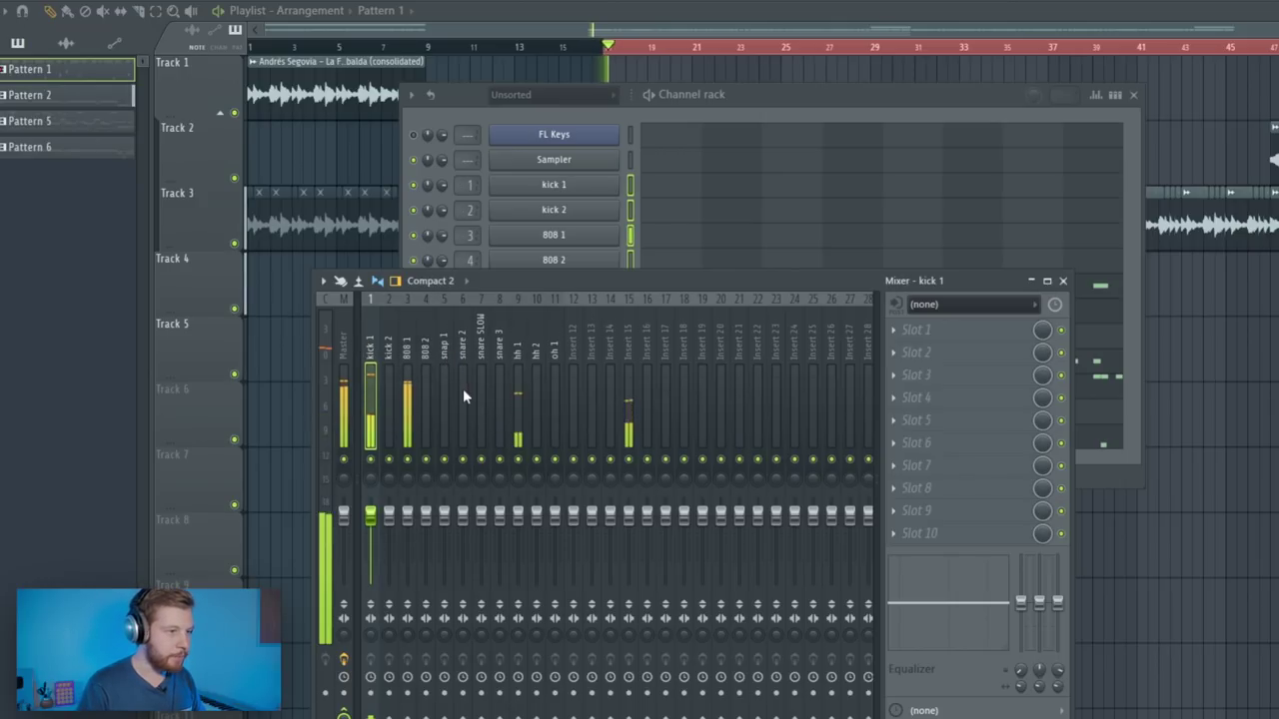
# - Raise the mixer levels of kick 1 and 808 1, and bring the channel rack to the front
pyautogui.moveTo(372, 519); pyautogui.dragTo(377, 510)
pyautogui.click(406, 514)
pyautogui.click(837, 135)
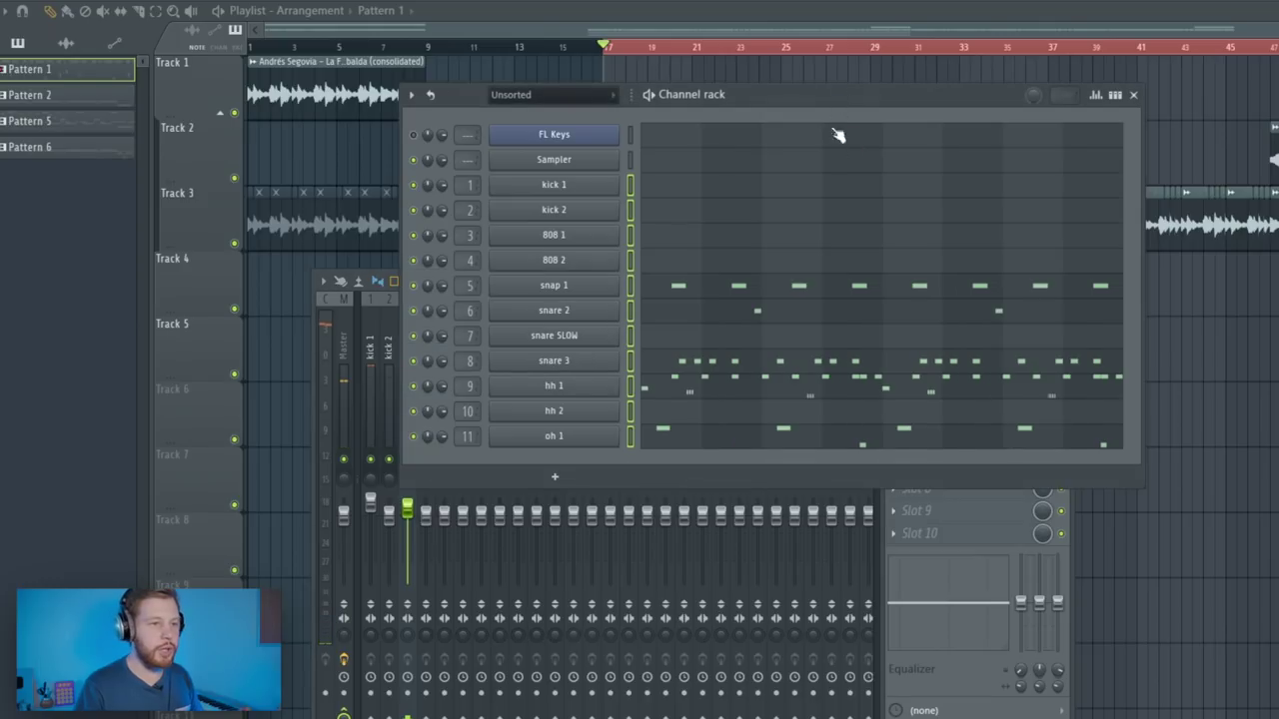
# - Set the time selection to start at bar 33 and copy the snare 2 and oh 1 notes from Pattern 1 into Pattern 3
pyautogui.press('F12')
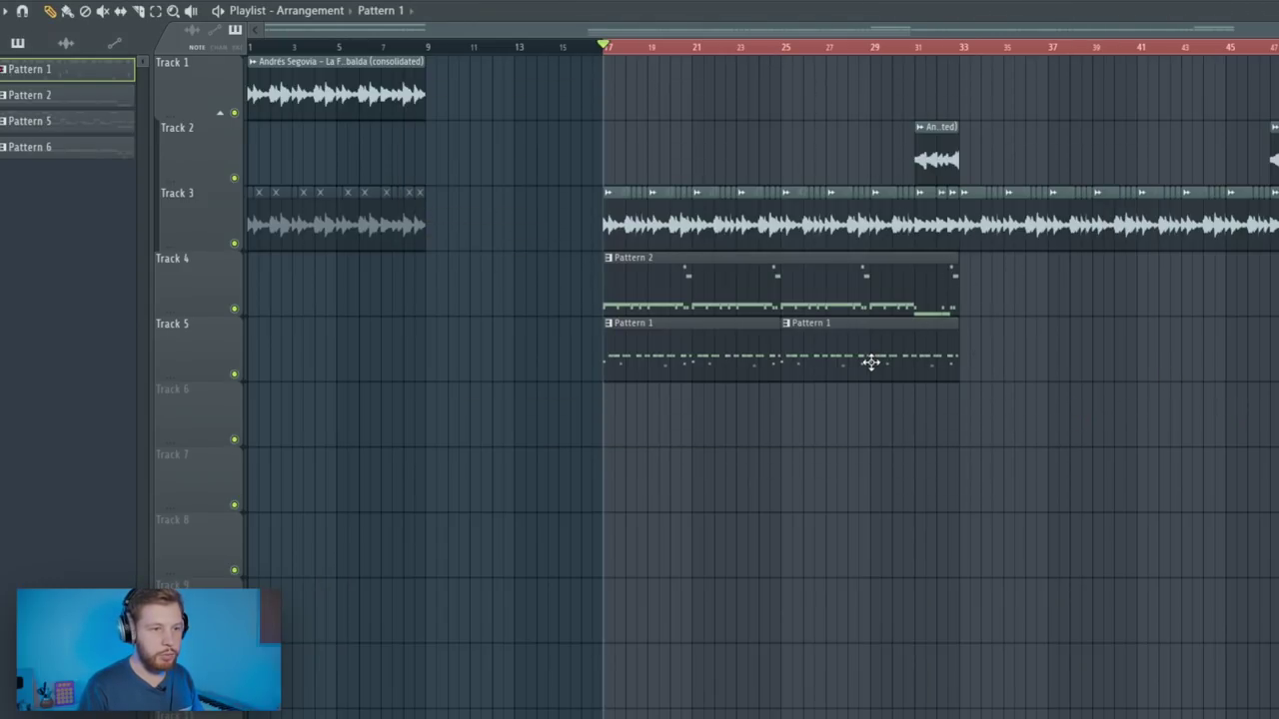
pyautogui.moveTo(606, 47); pyautogui.dragTo(960, 107)
pyautogui.press('F6')
pyautogui.press('KP_Subtract')
pyautogui.press('KP_Subtract')
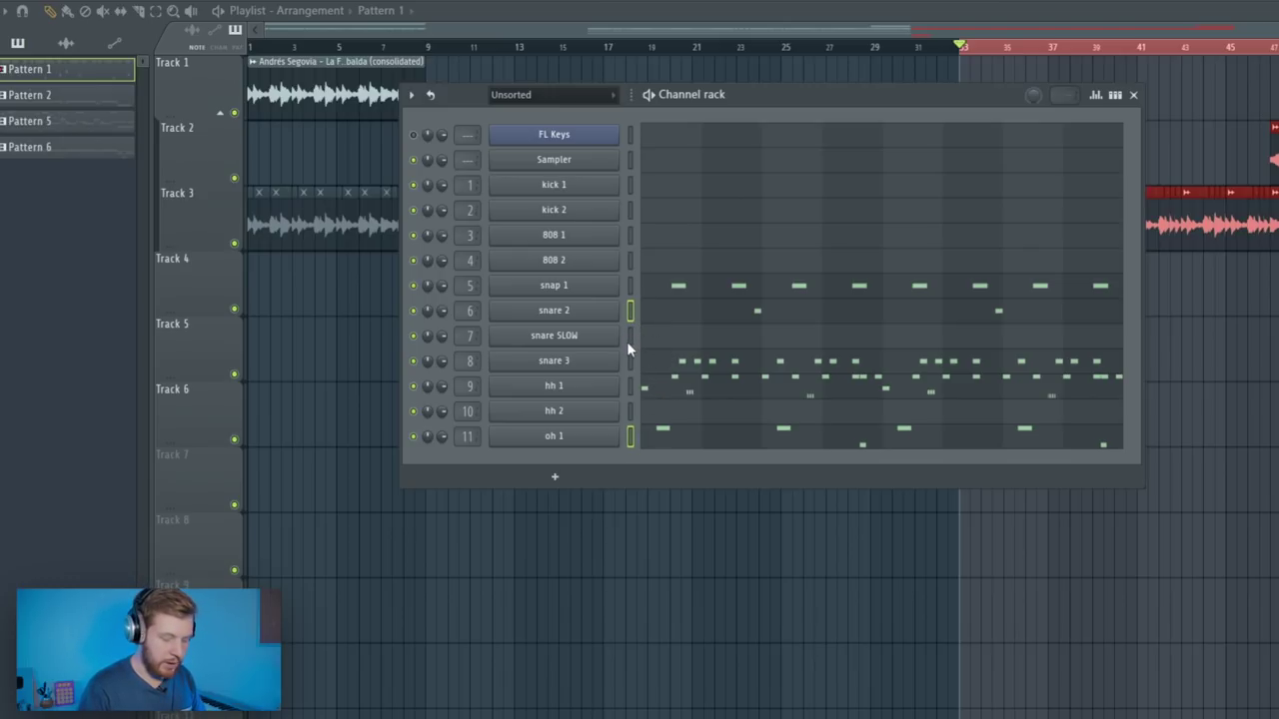
pyautogui.press('KP_Add')
pyautogui.press('KP_Add')
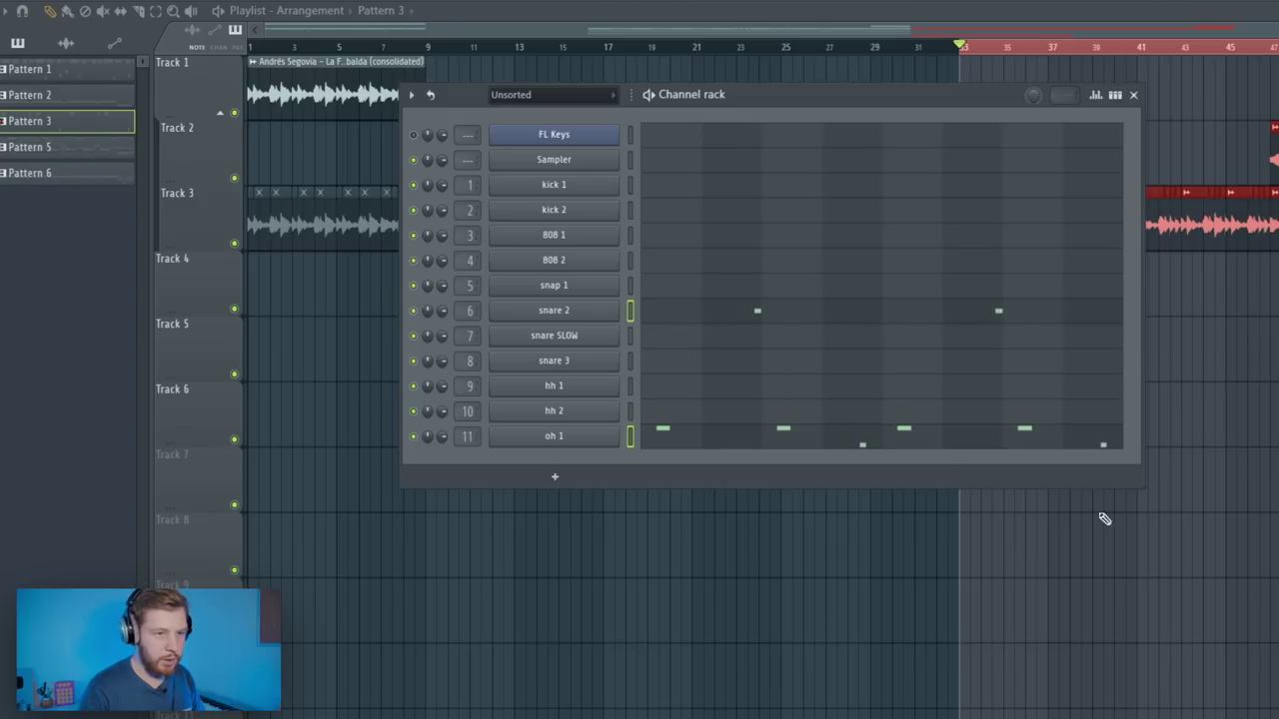
# - Write a four-bar hh 2 line in Pattern 3 using E4 notes with short rolls on E4 and D#4
pyautogui.click(632, 413)
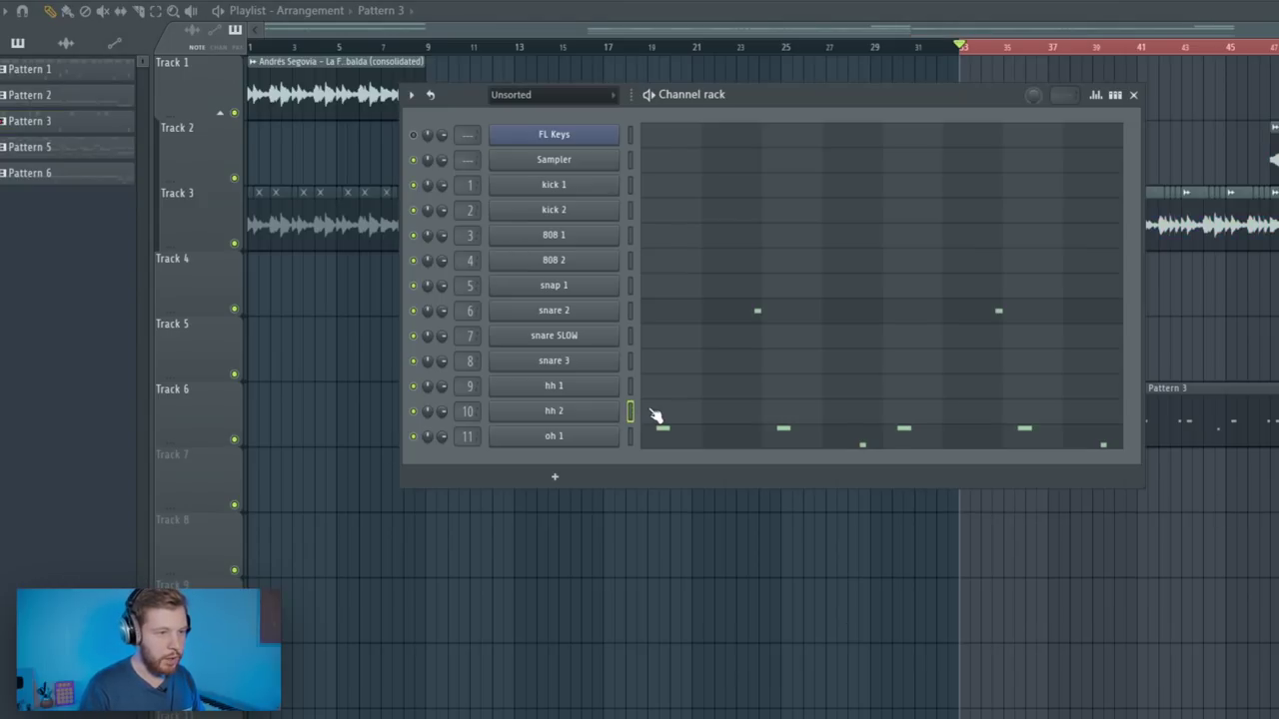
pyautogui.click(654, 416)
pyautogui.moveTo(373, 360); pyautogui.dragTo(356, 346)
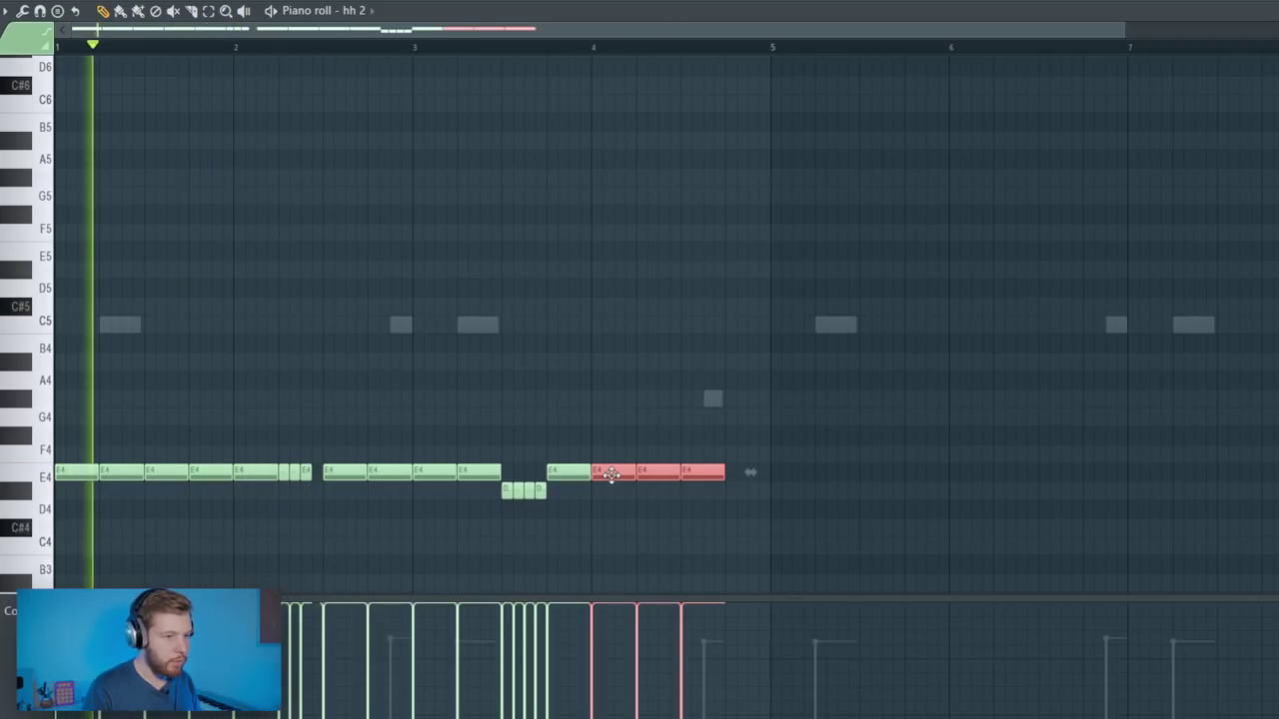
pyautogui.moveTo(611, 475)
pyautogui.mouseDown()
pyautogui.moveTo(774, 486)
pyautogui.moveTo(746, 476)
pyautogui.mouseUp()
pyautogui.rightClick(785, 473)
pyautogui.rightClick(832, 475)
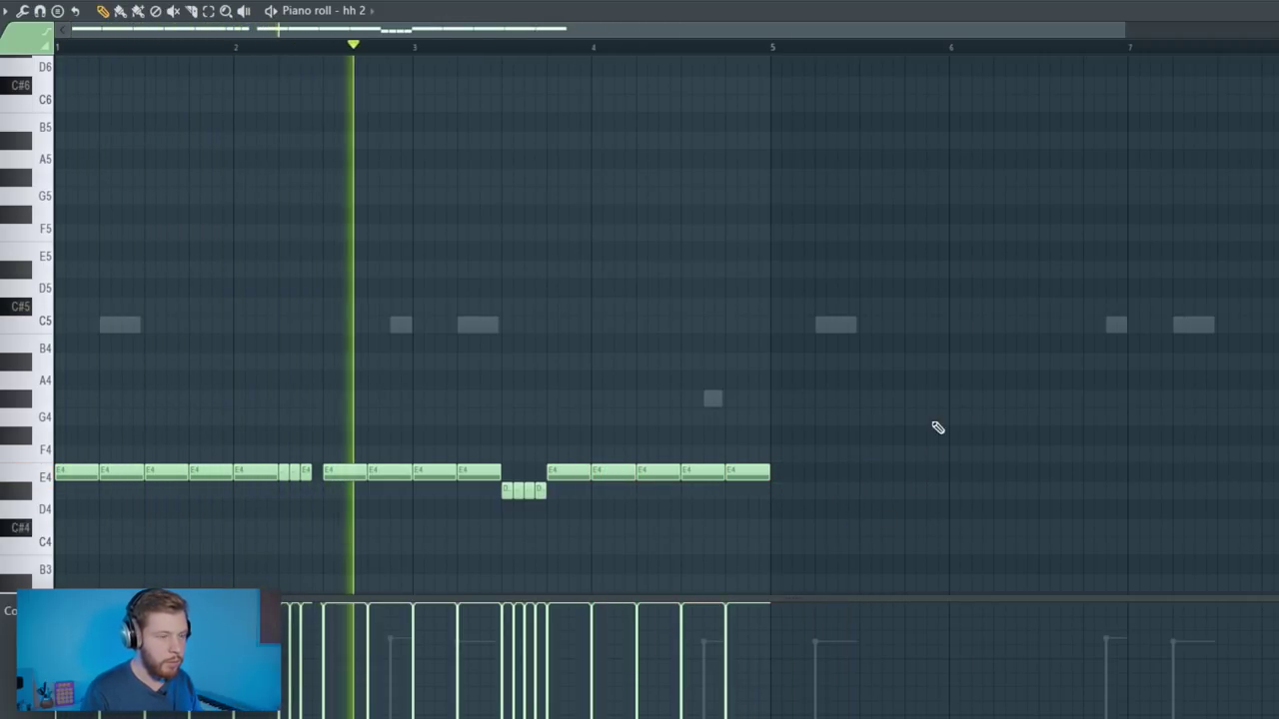
# - Duplicate the four-bar hh 2 phrase to fill eight bars of Pattern 3
pyautogui.scroll(-3, 936, 433)
pyautogui.hotkey('ctrl', 'b')
pyautogui.scroll(-2, 941, 464)
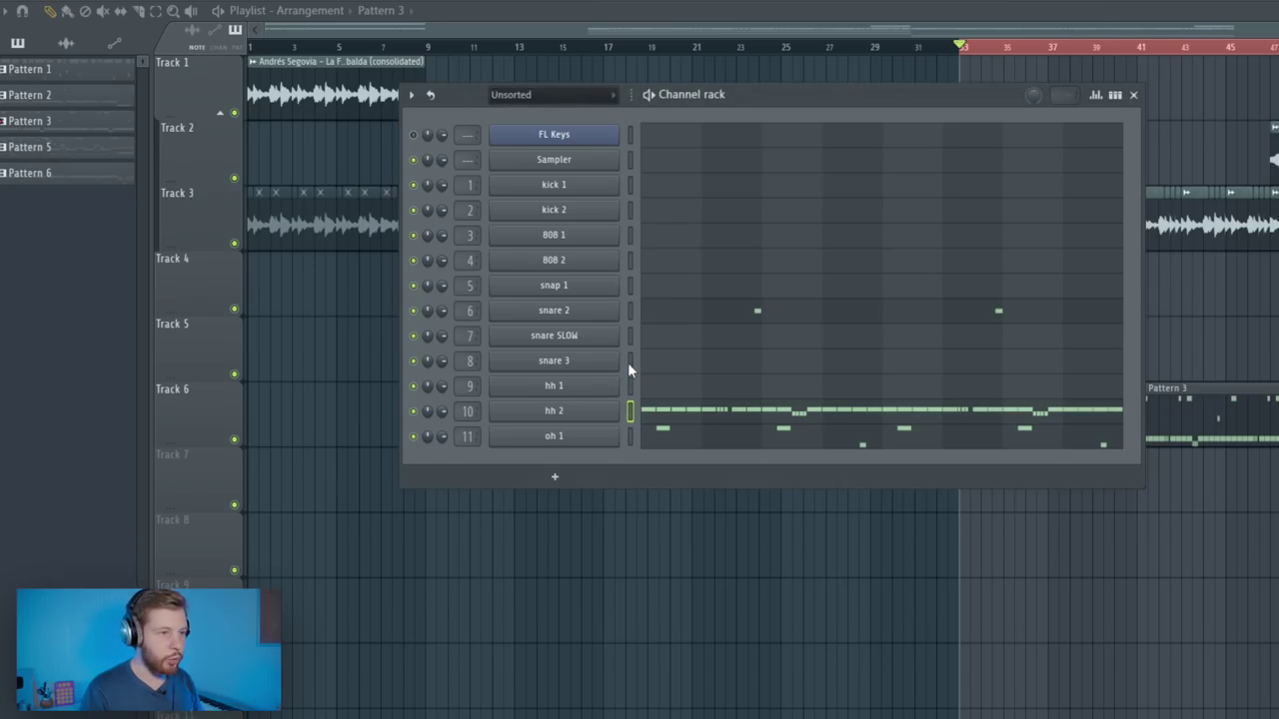
# - Fill the snare SLOW part in Pattern 3 with C4 hits at the start of bars 2, 4, 6 and 8
pyautogui.click(667, 346)
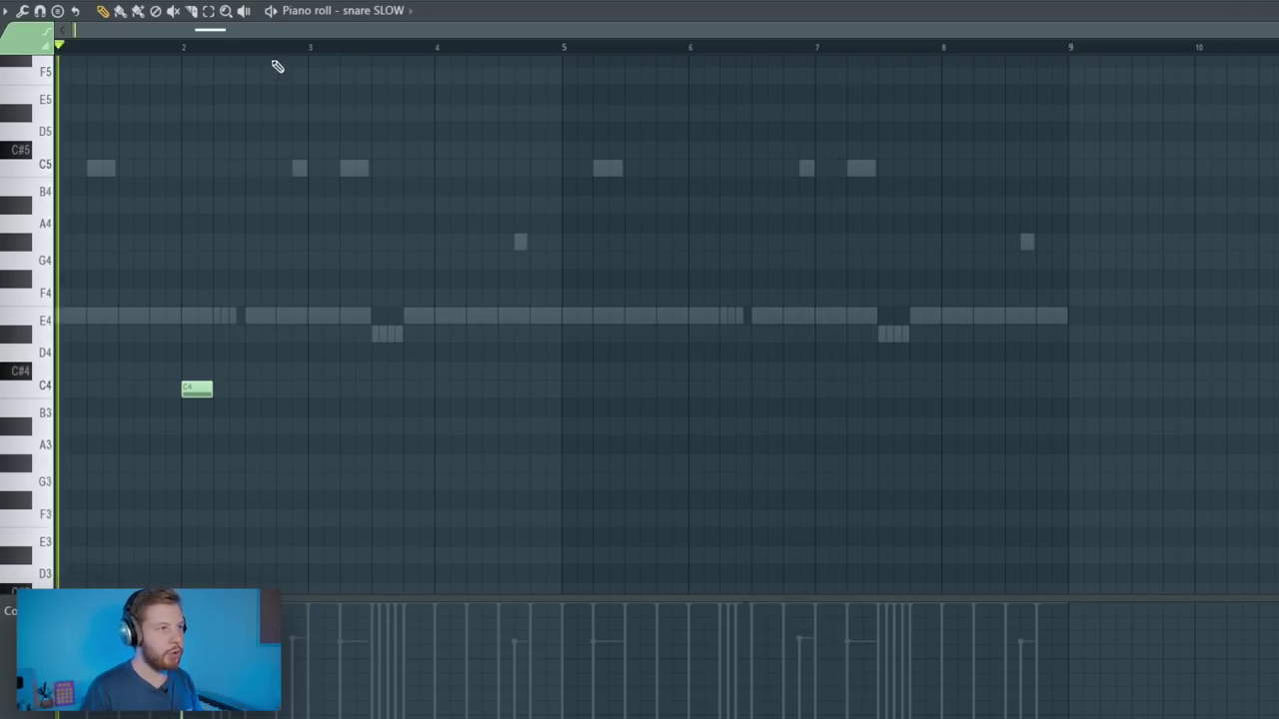
pyautogui.press('space')
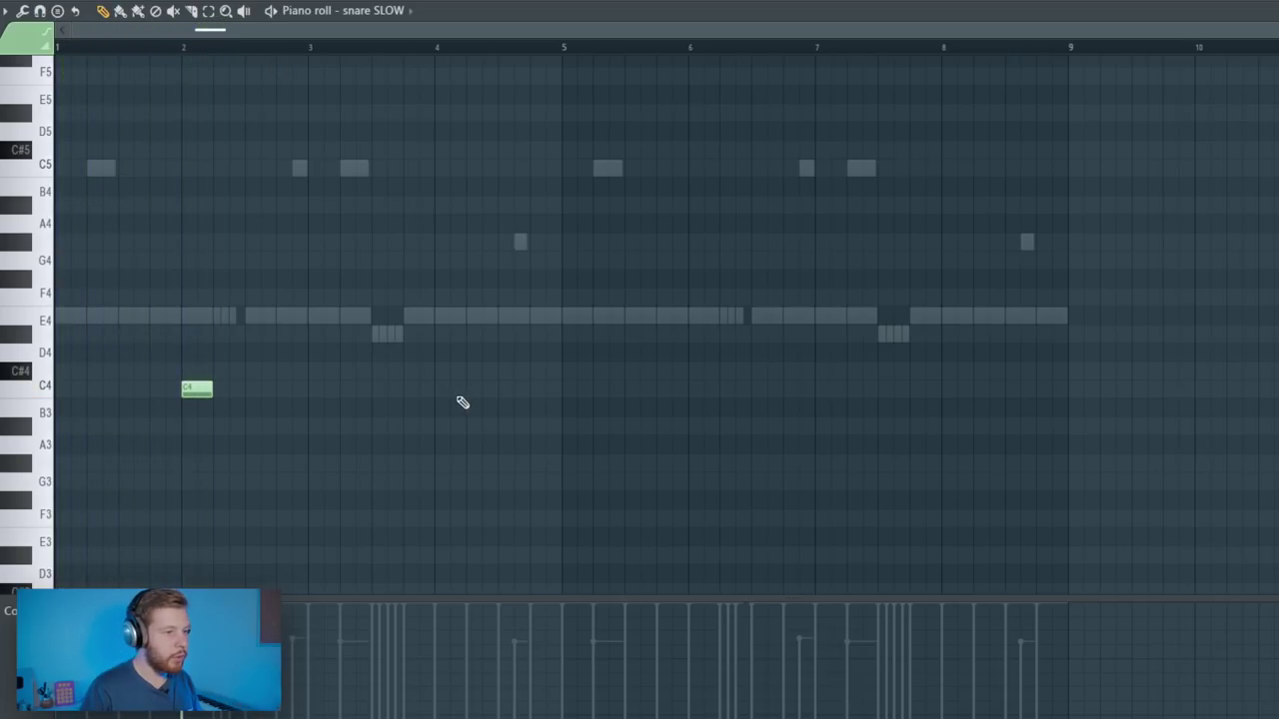
pyautogui.click(954, 389)
pyautogui.press('space')
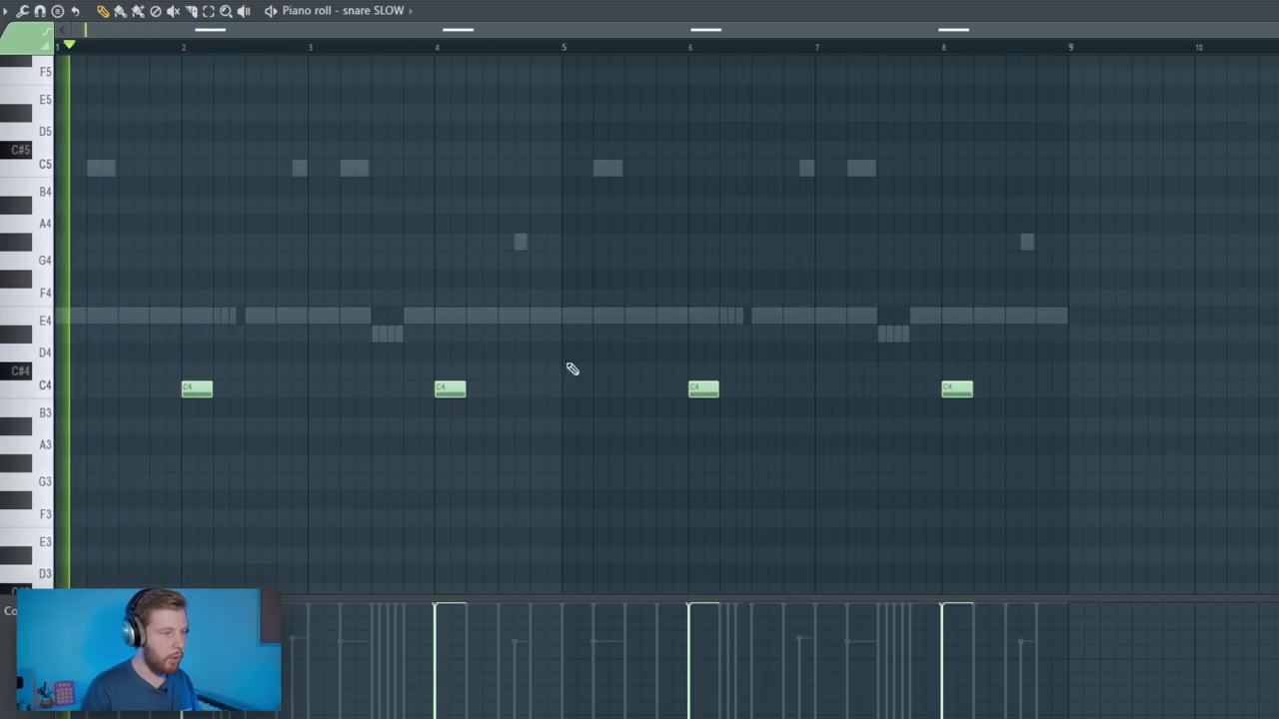
# - Delete the hh 2 notes that coincide with the snare SLOW hits in bars 2, 4, 6 and 8
pyautogui.doubleClick(191, 319)
pyautogui.rightClick(194, 318)
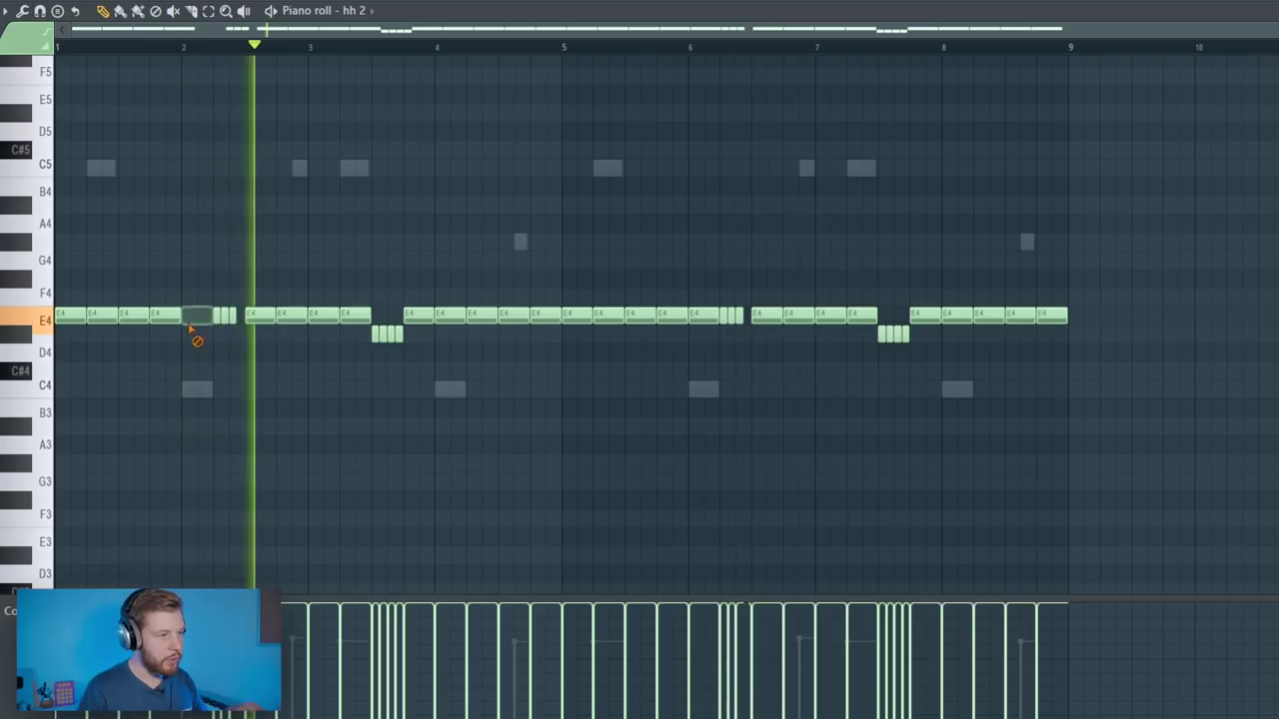
pyautogui.rightClick(449, 315)
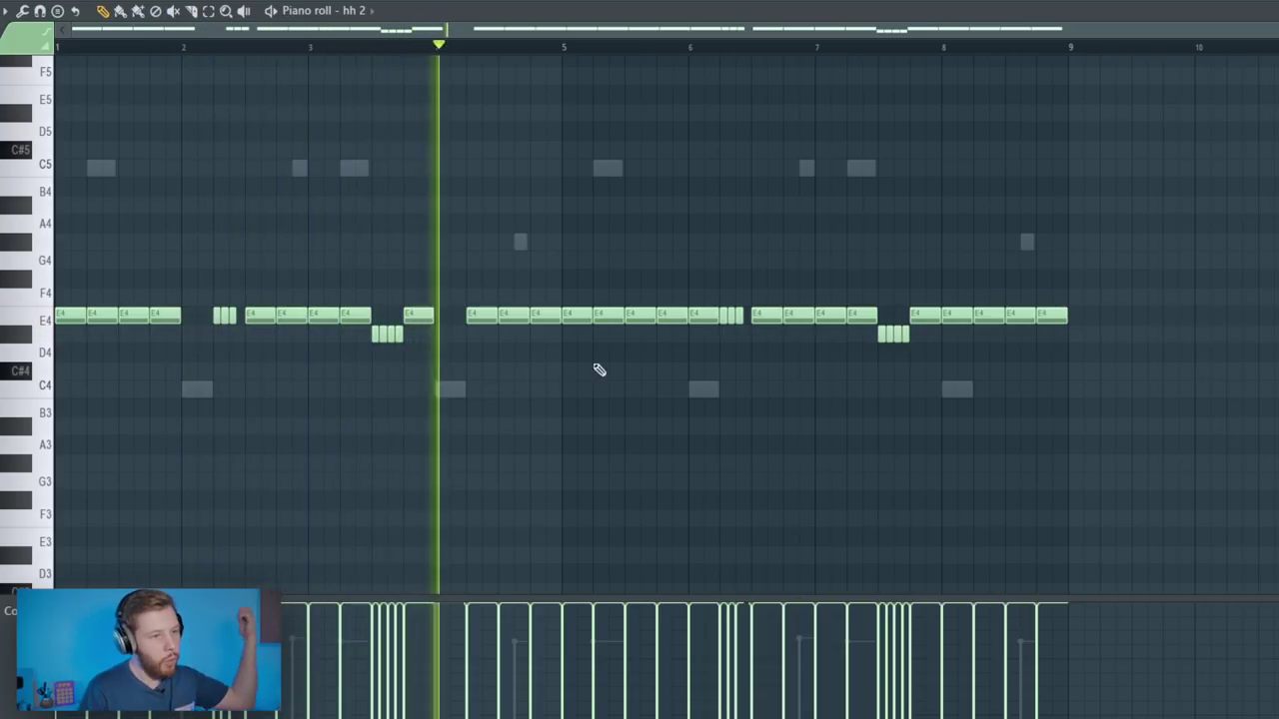
pyautogui.rightClick(705, 318)
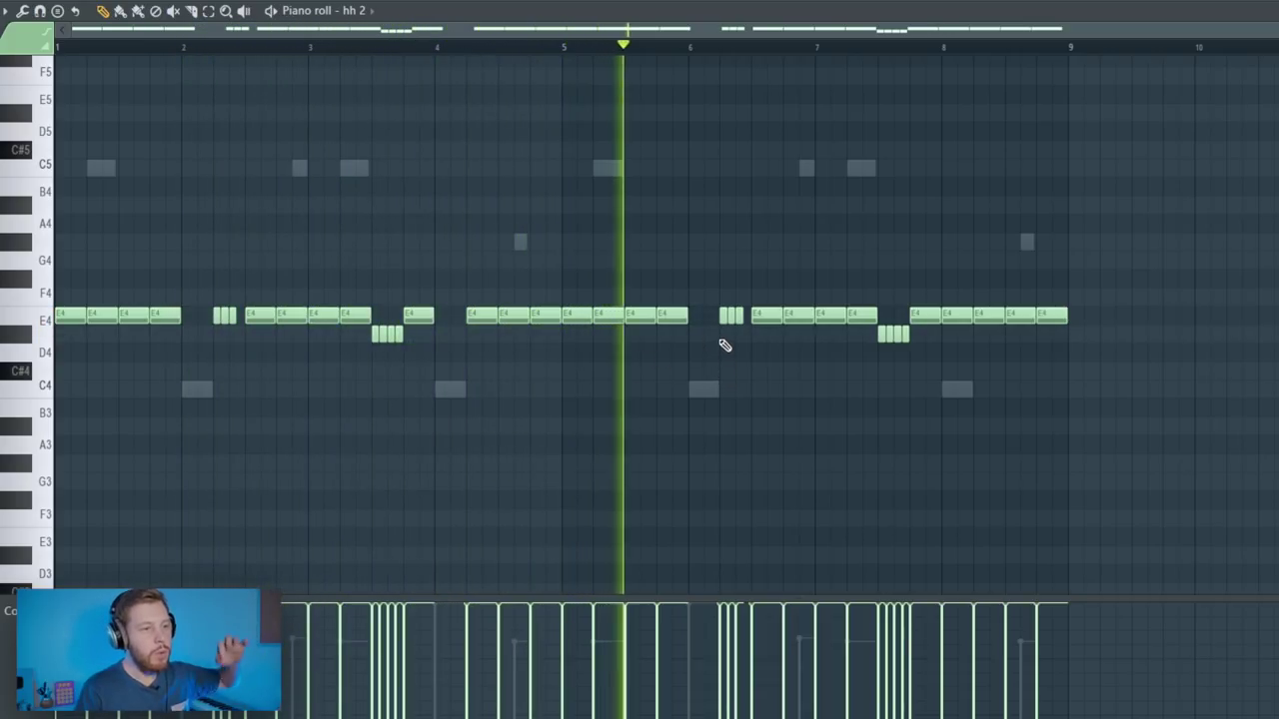
pyautogui.press('F7')
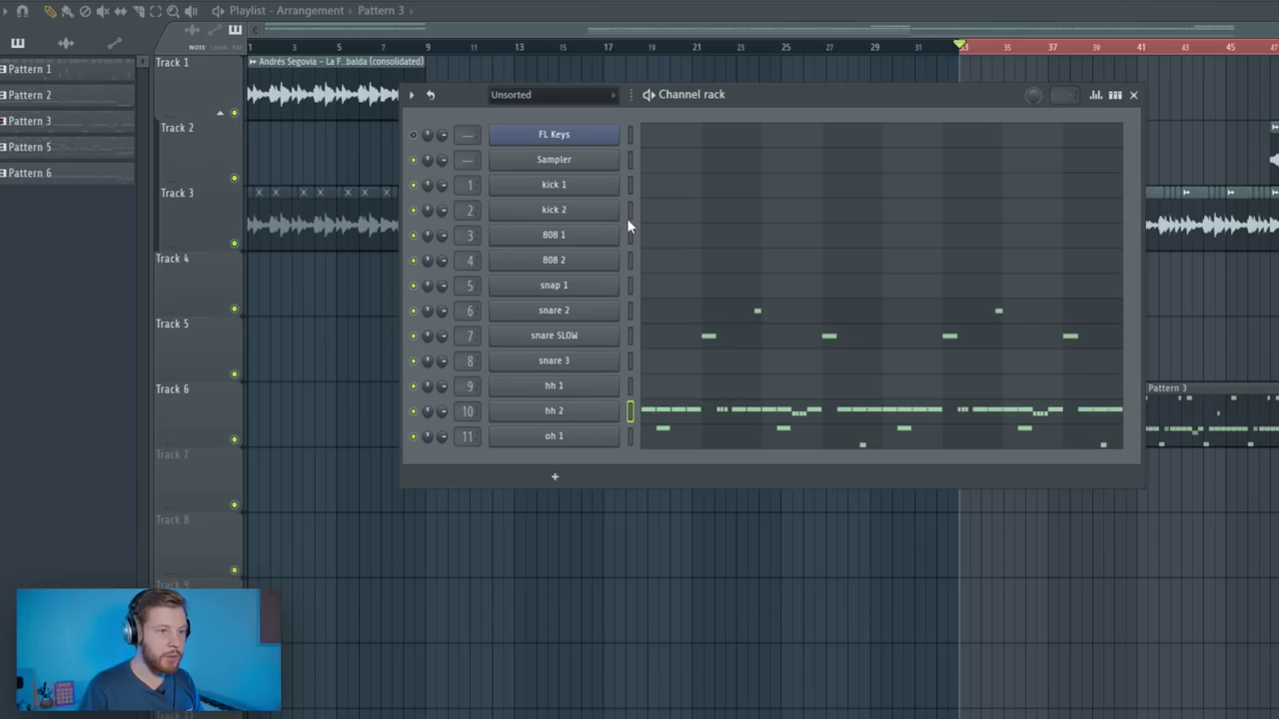
# - Create Pattern 4 and write a four-bar kick 2 rhythm with short C5 notes in bars 1 to 4
pyautogui.press('F4')
pyautogui.press('F6')
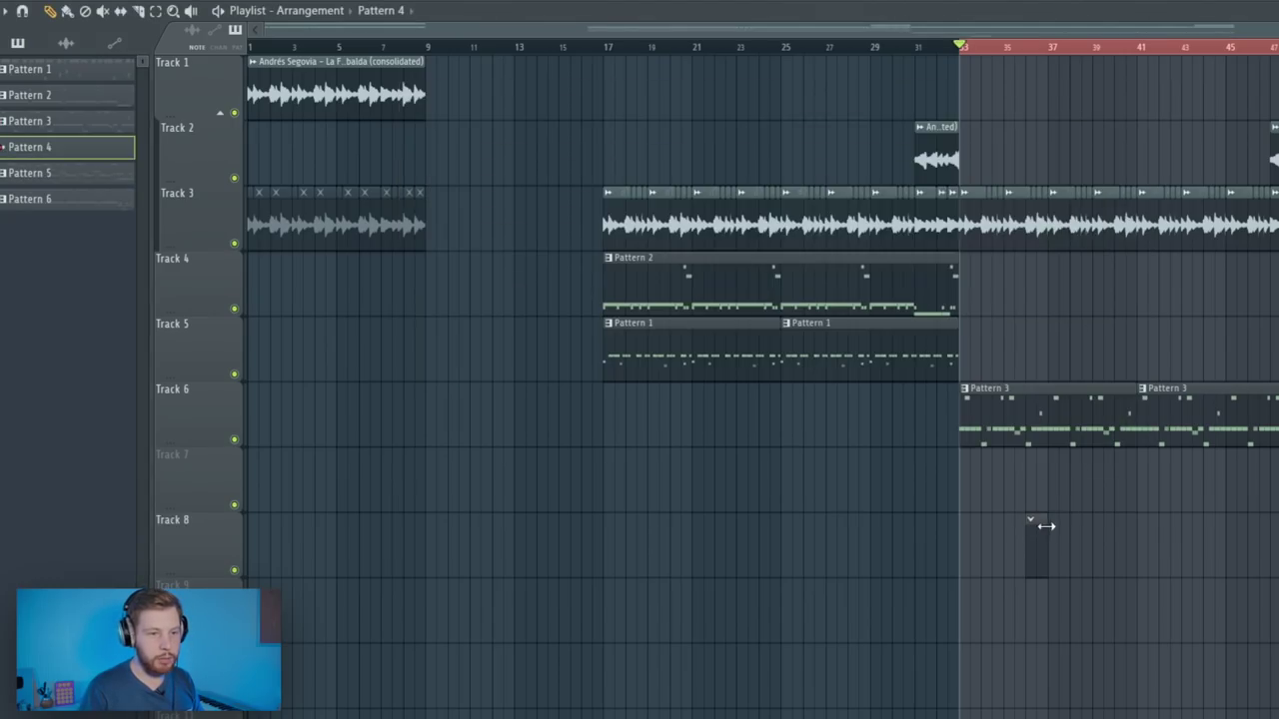
pyautogui.press('F6')
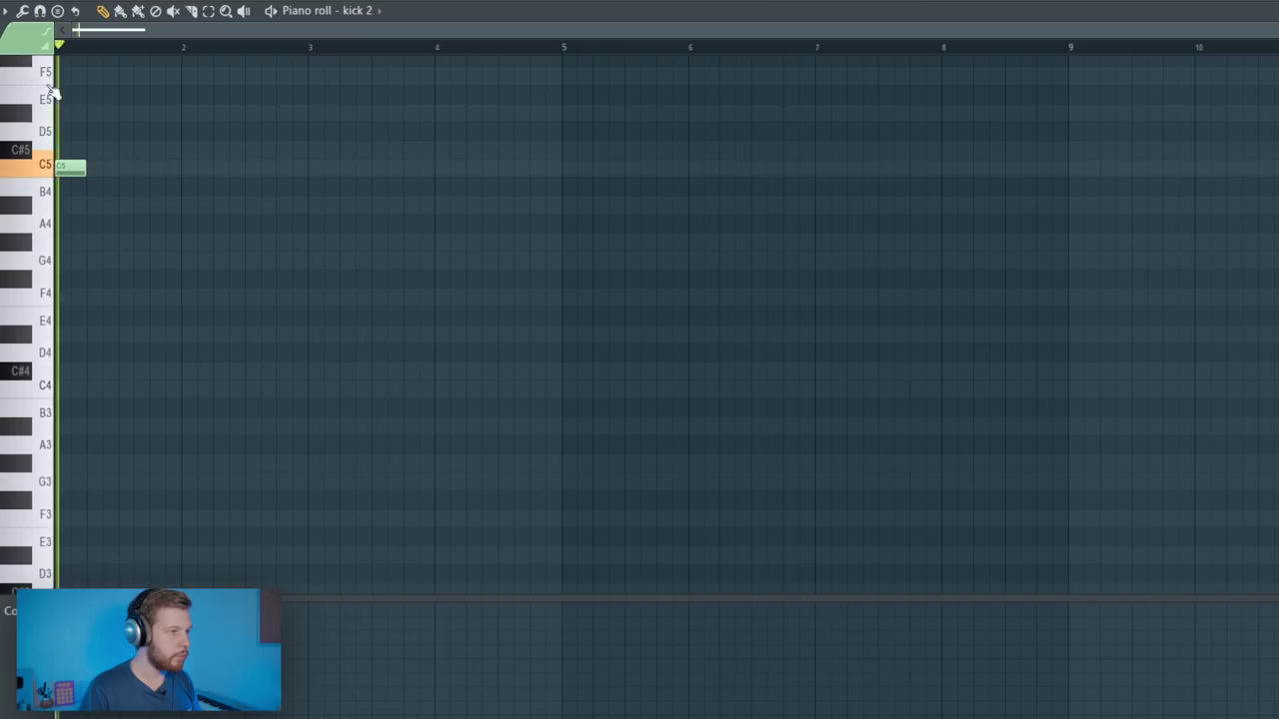
pyautogui.press('space')
pyautogui.moveTo(85, 173); pyautogui.dragTo(70, 176)
pyautogui.press('space')
pyautogui.click(220, 168)
pyautogui.click(267, 168)
pyautogui.click(313, 170)
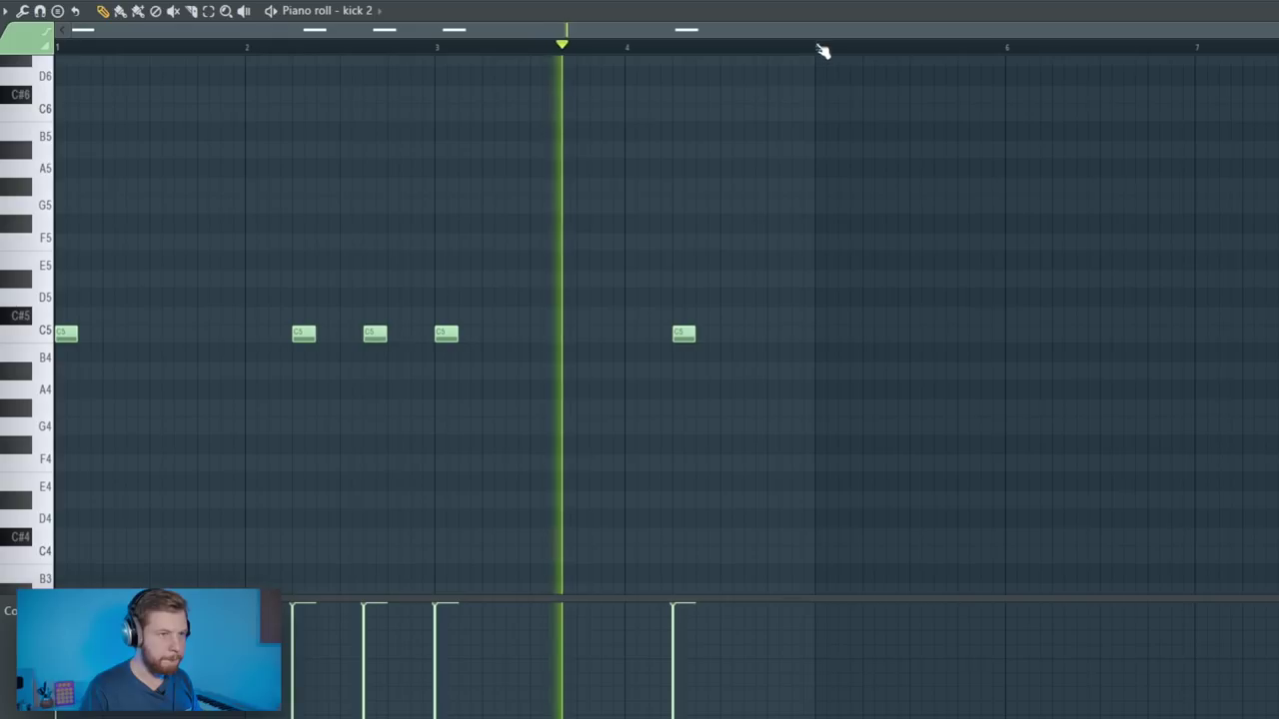
# - Select the four-bar kick 2 phrase and duplicate it to fill sixteen bars
pyautogui.moveTo(819, 48); pyautogui.dragTo(60, 48)
pyautogui.hotkey('ctrl', 'b')
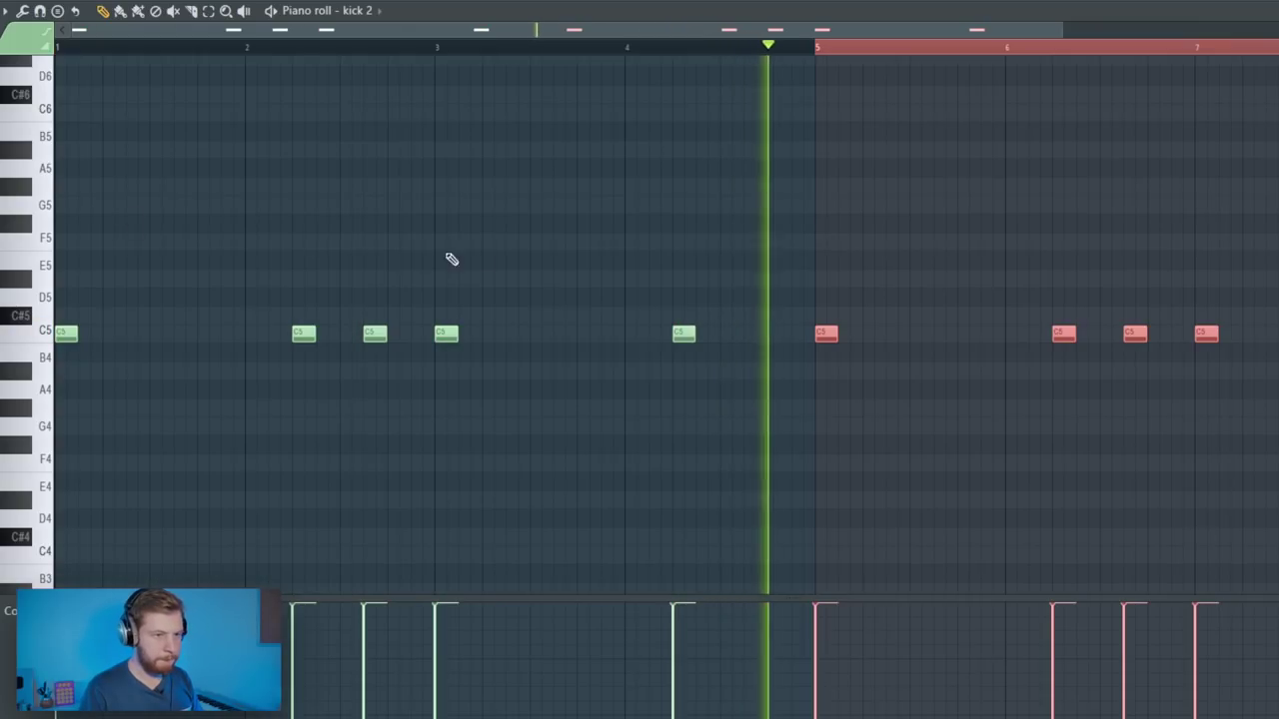
pyautogui.scroll(-2, 573, 323)
pyautogui.hotkey('ctrl', 'b')
pyautogui.scroll(-2, 585, 320)
pyautogui.hotkey('ctrl', 'b')
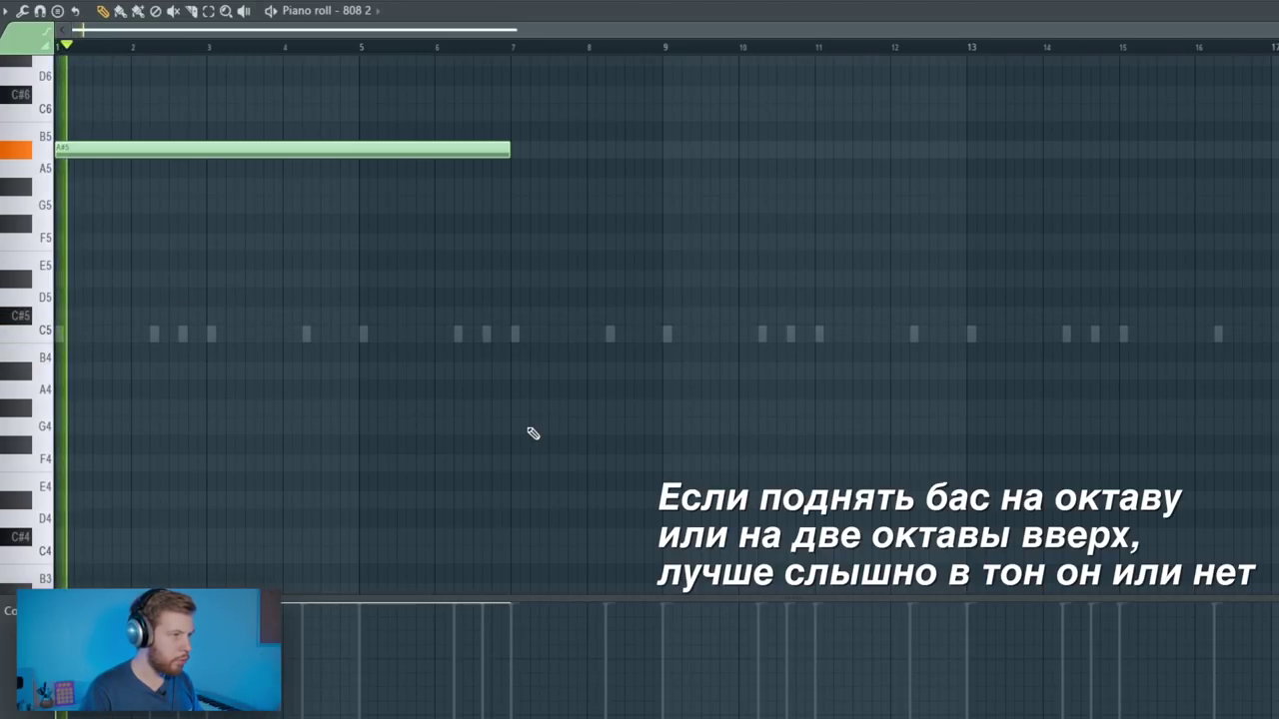
# - Transpose the opening 808 2 note to A#4 and shorten it to end at the second kick
pyautogui.hotkey('ctrl', 'Up')
pyautogui.hotkey('ctrl', 'Down')
pyautogui.hotkey('ctrl', 'Down')
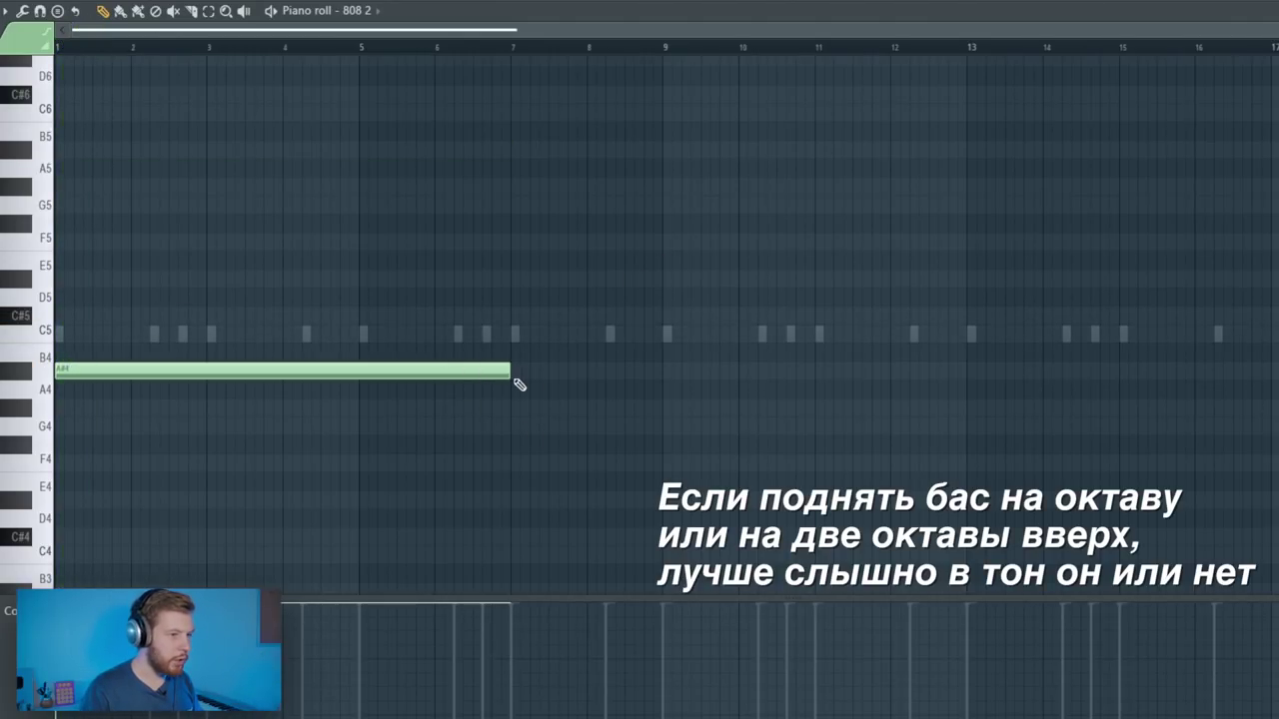
pyautogui.moveTo(500, 375); pyautogui.dragTo(149, 373)
pyautogui.press('space')
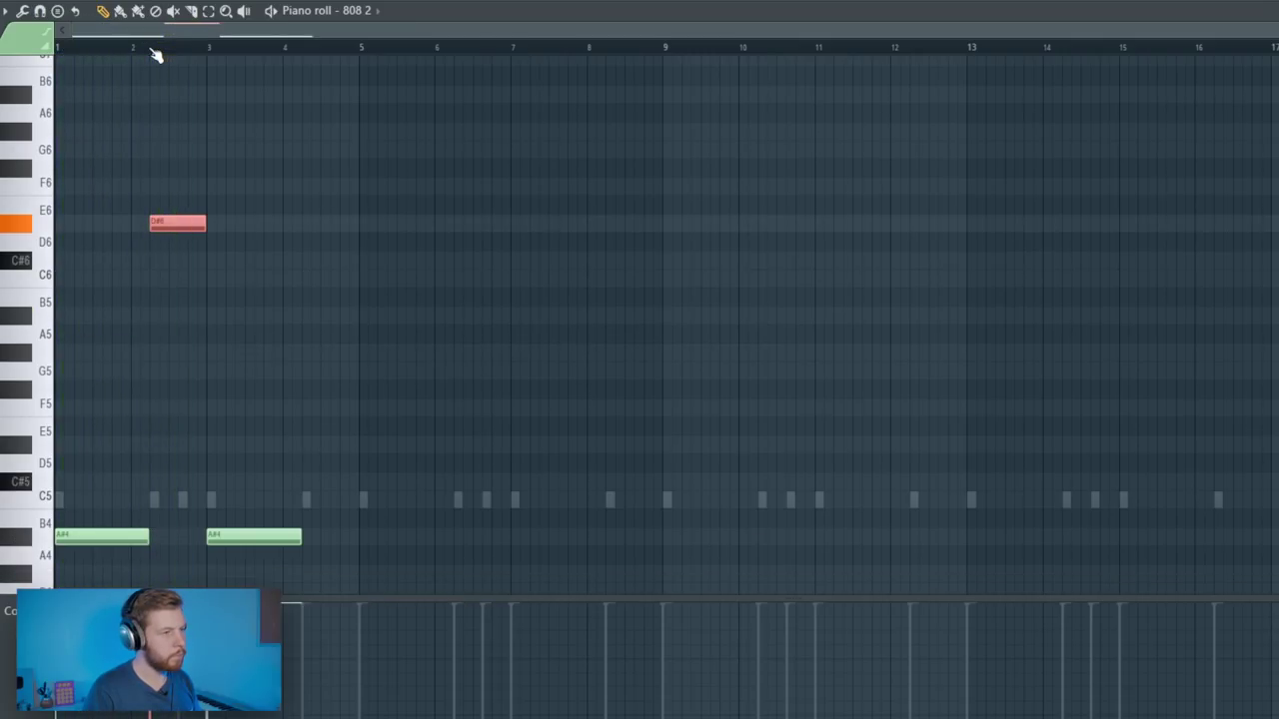
# - Lower the 808 2 note in bar 2 by an octave to D#5 while auditioning the phrase
pyautogui.click(157, 50)
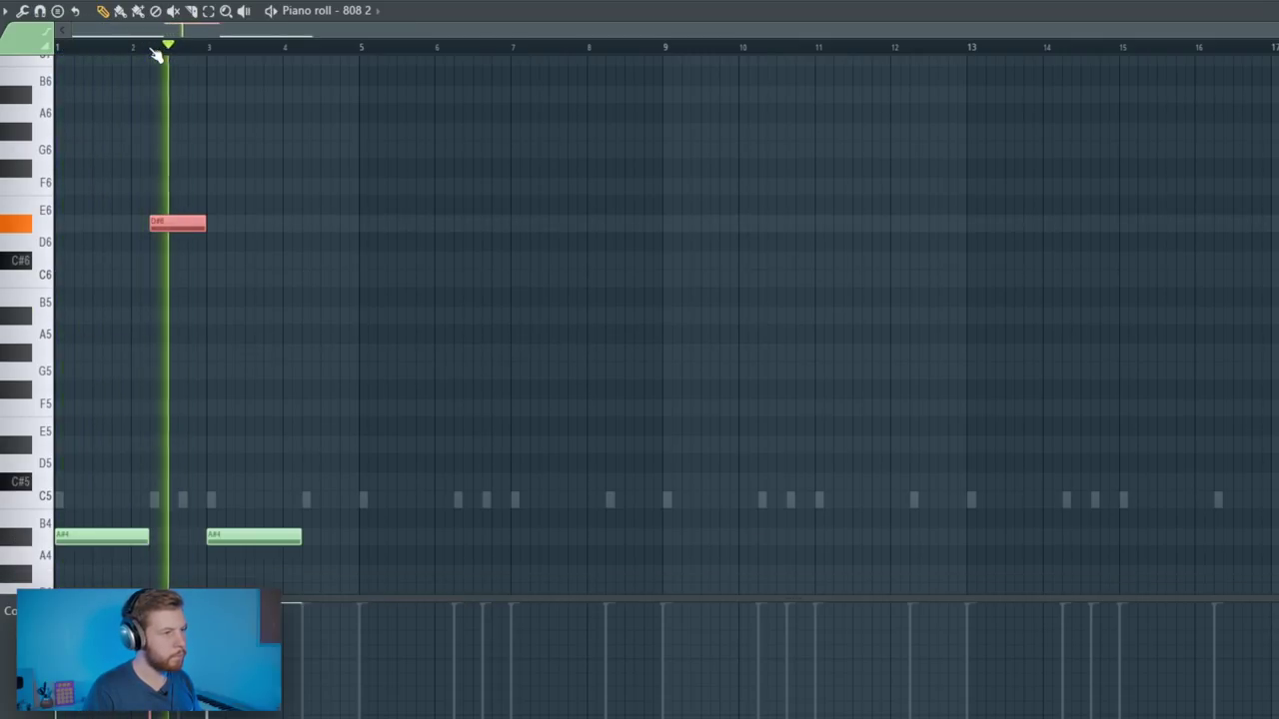
pyautogui.hotkey('ctrl', 'Down')
pyautogui.click(155, 51)
pyautogui.scroll(-3, 222, 349)
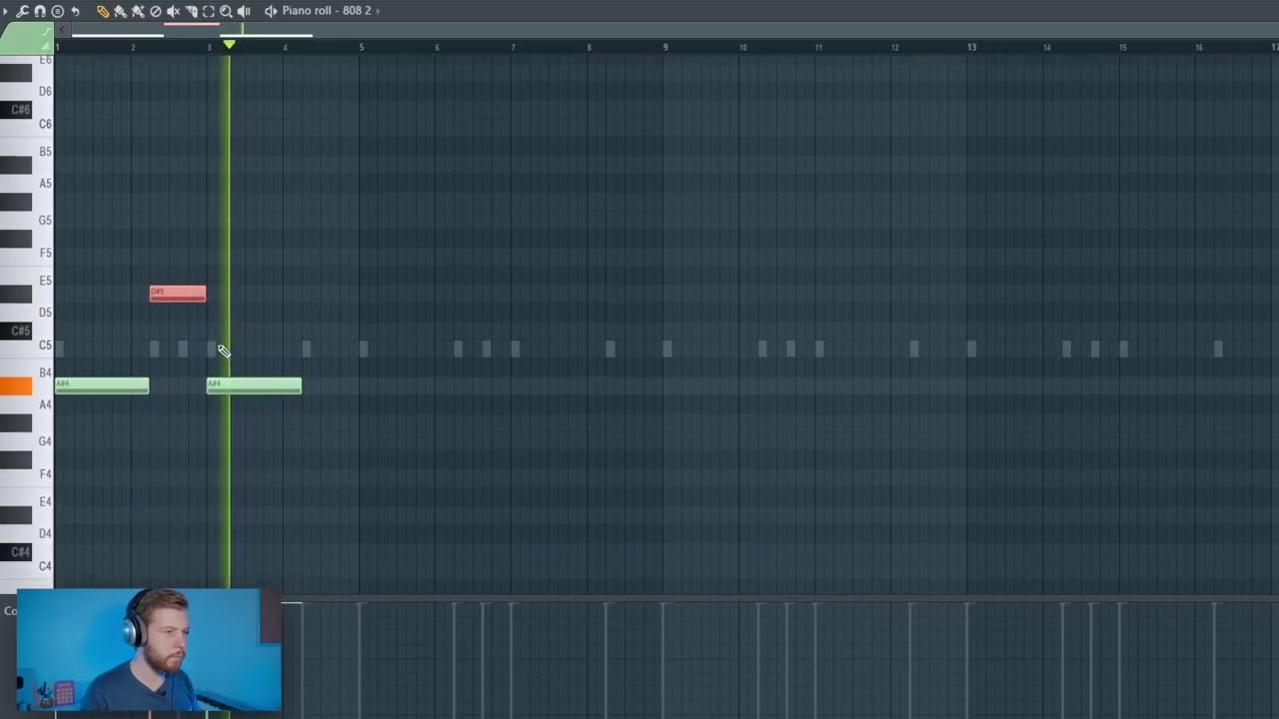
pyautogui.scroll(-1, 222, 350)
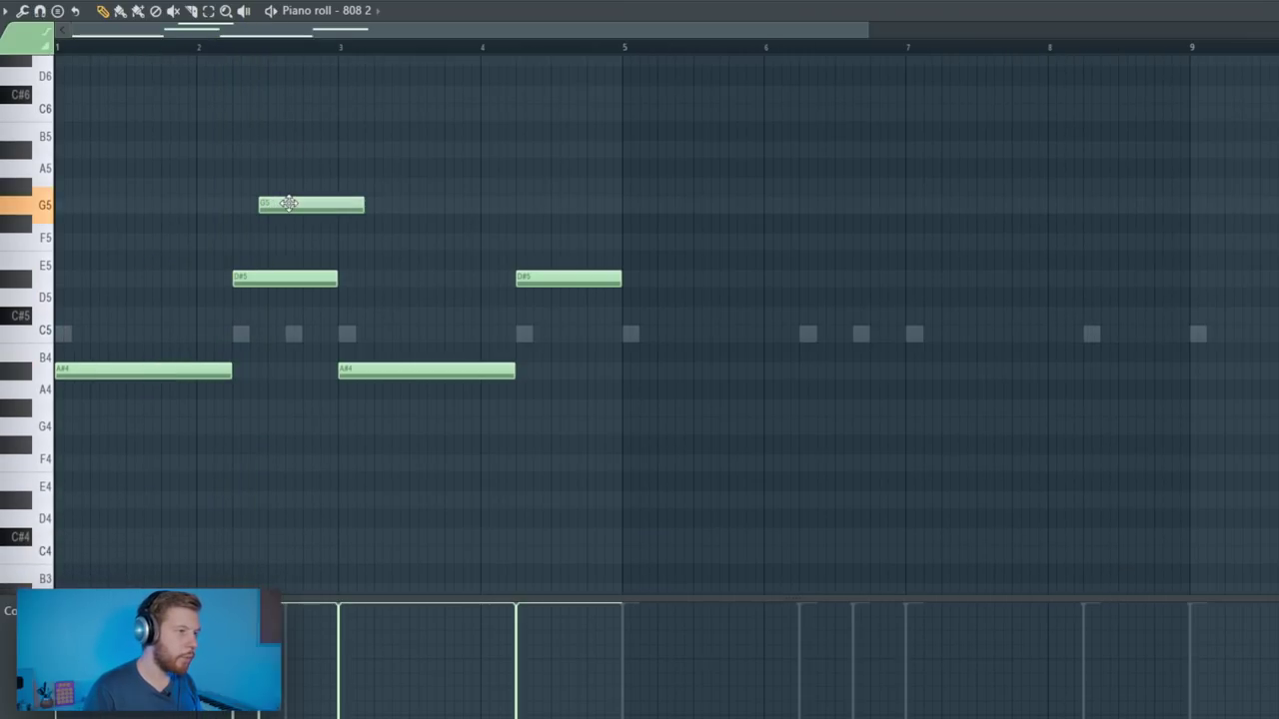
# - Add short D#4 slide notes to the 808 2 line near the ends of bars 2 and 4
pyautogui.doubleClick(288, 203)
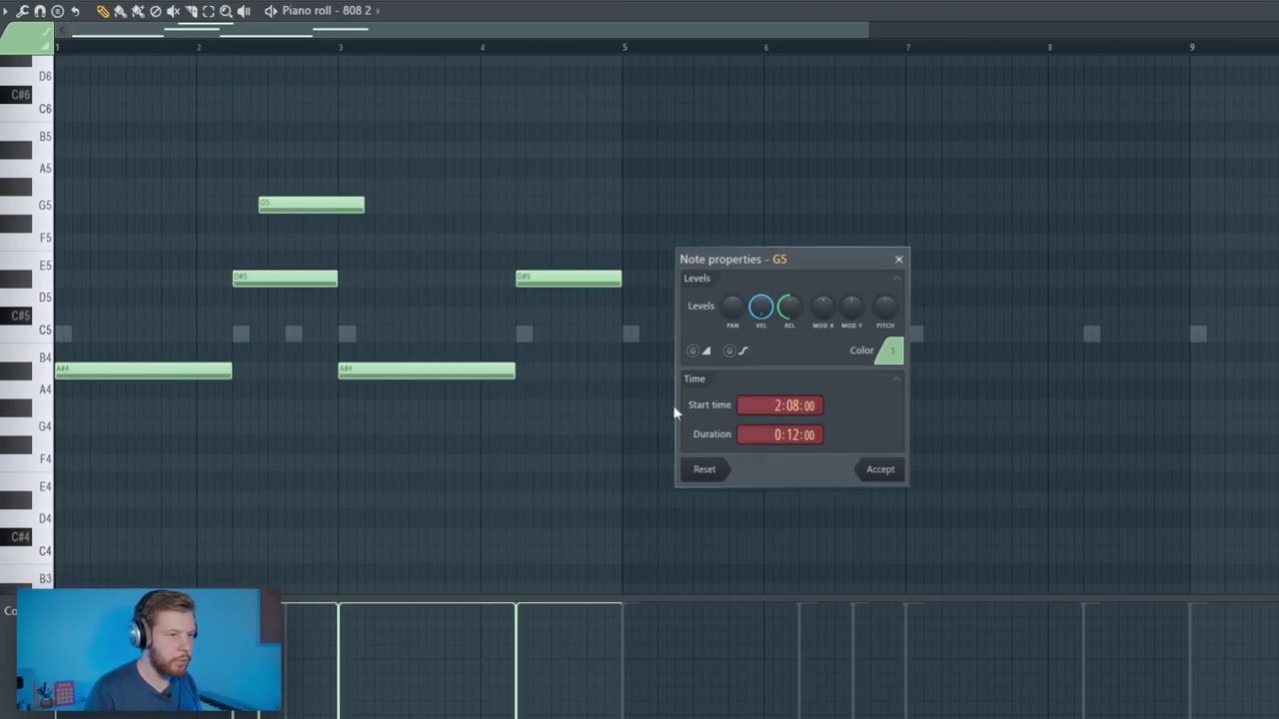
pyautogui.press('Return')
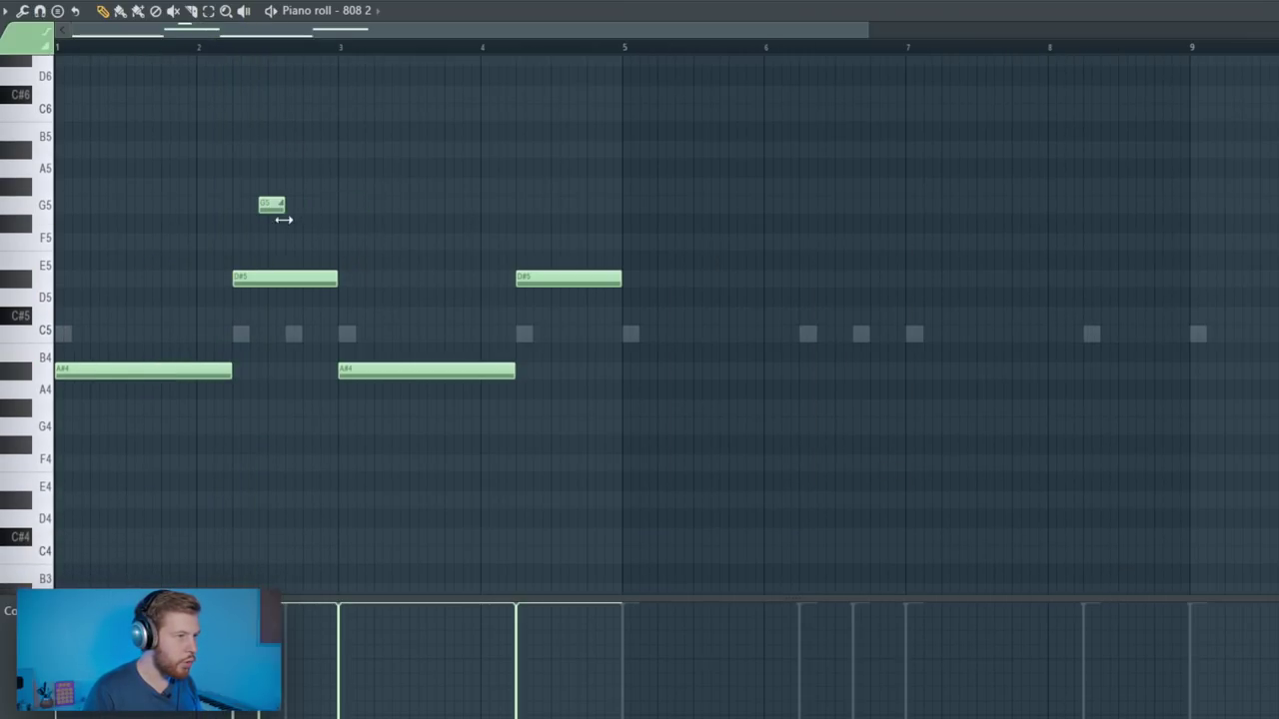
pyautogui.moveTo(319, 332); pyautogui.dragTo(315, 464)
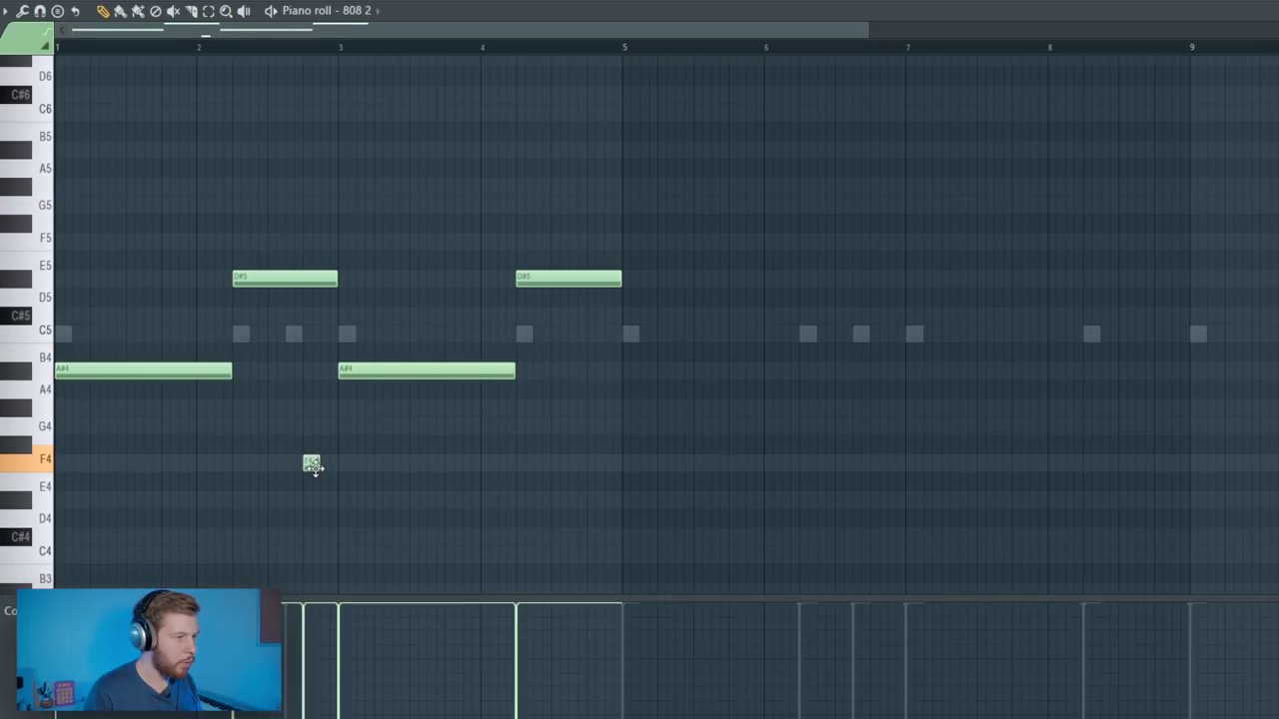
pyautogui.press('space')
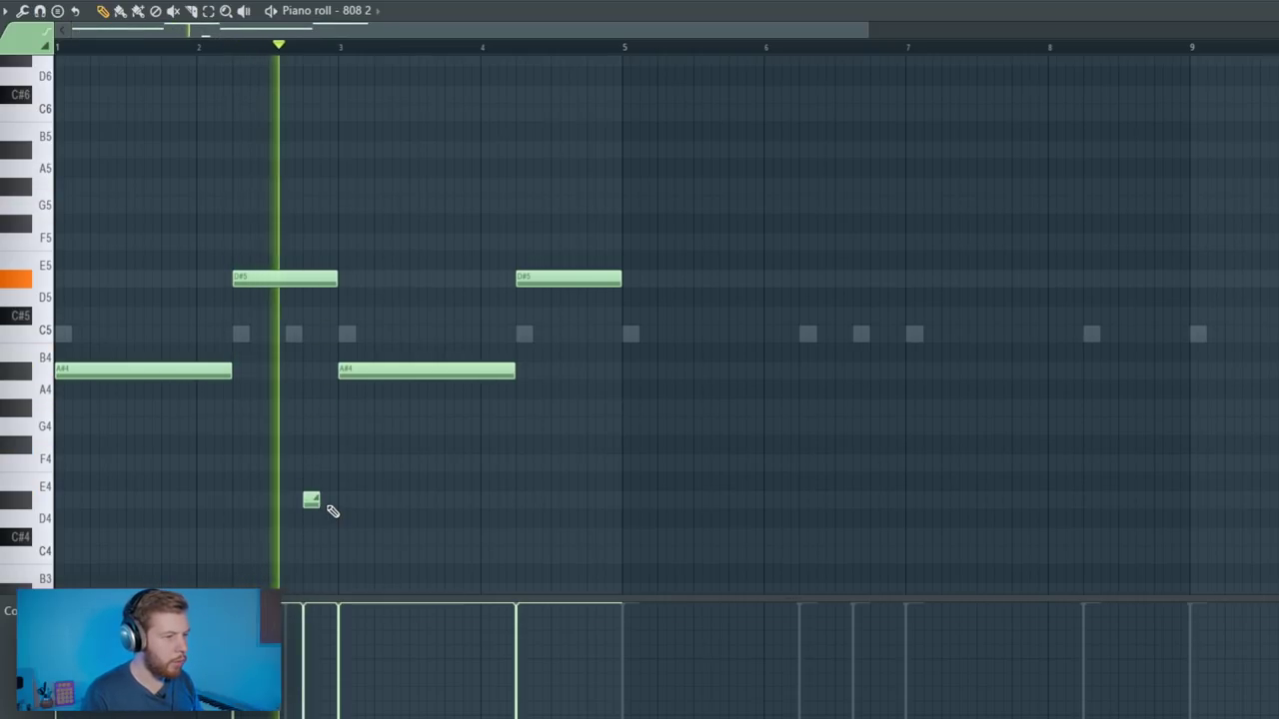
pyautogui.press('space')
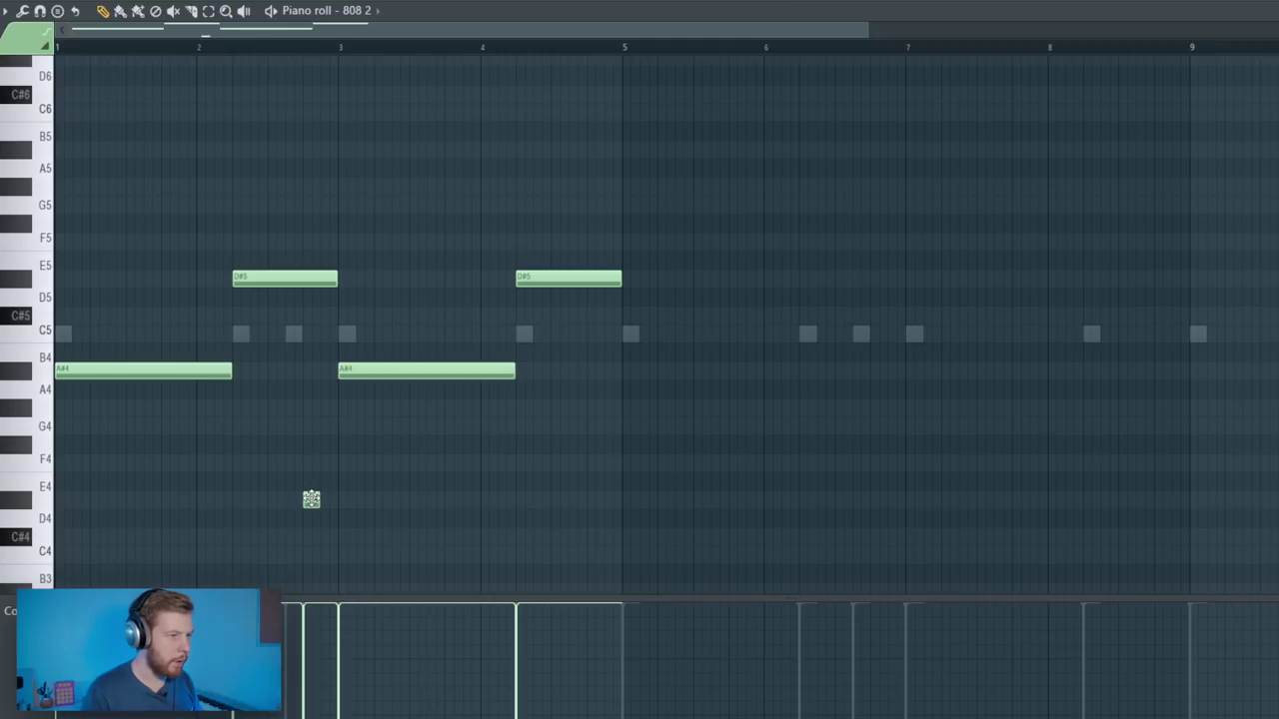
pyautogui.press('space')
pyautogui.click(577, 519)
pyautogui.moveTo(577, 519); pyautogui.dragTo(594, 499)
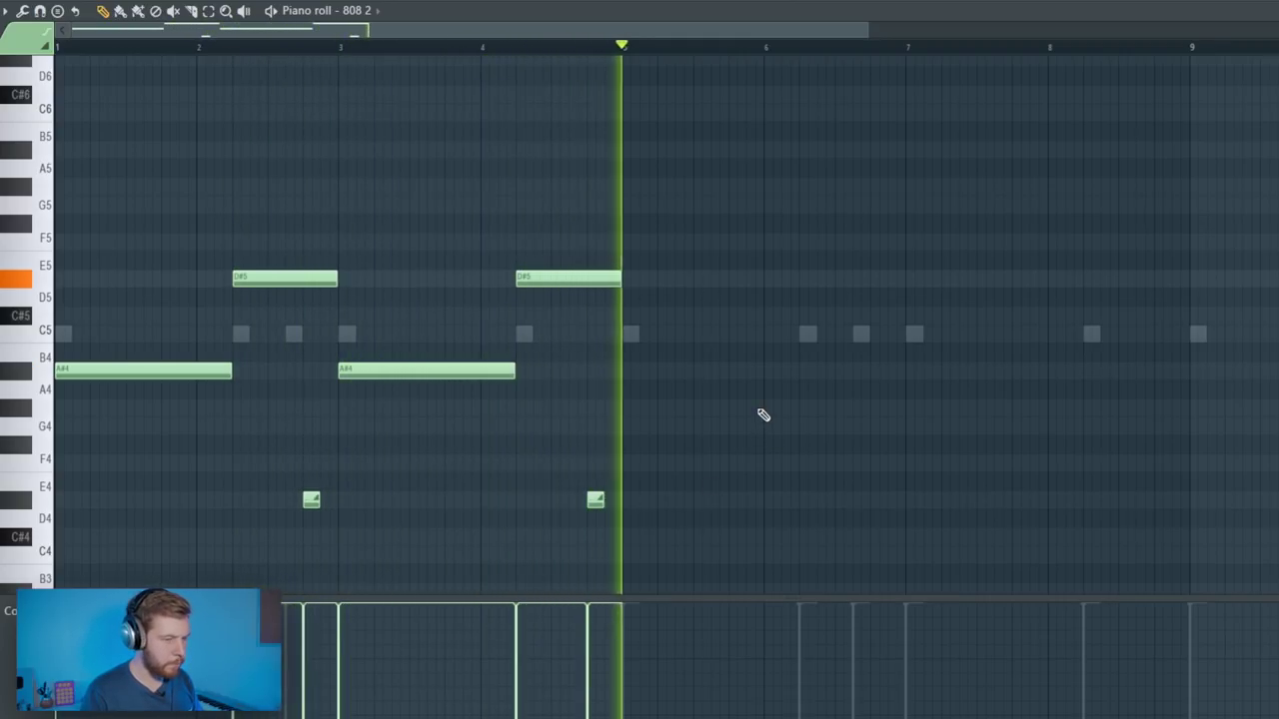
# - Duplicate the four-bar 808 2 phrase to fill sixteen bars
pyautogui.hotkey('ctrl', 'b')
pyautogui.hotkey('ctrl', 'b')
pyautogui.hotkey('ctrl', 'b')
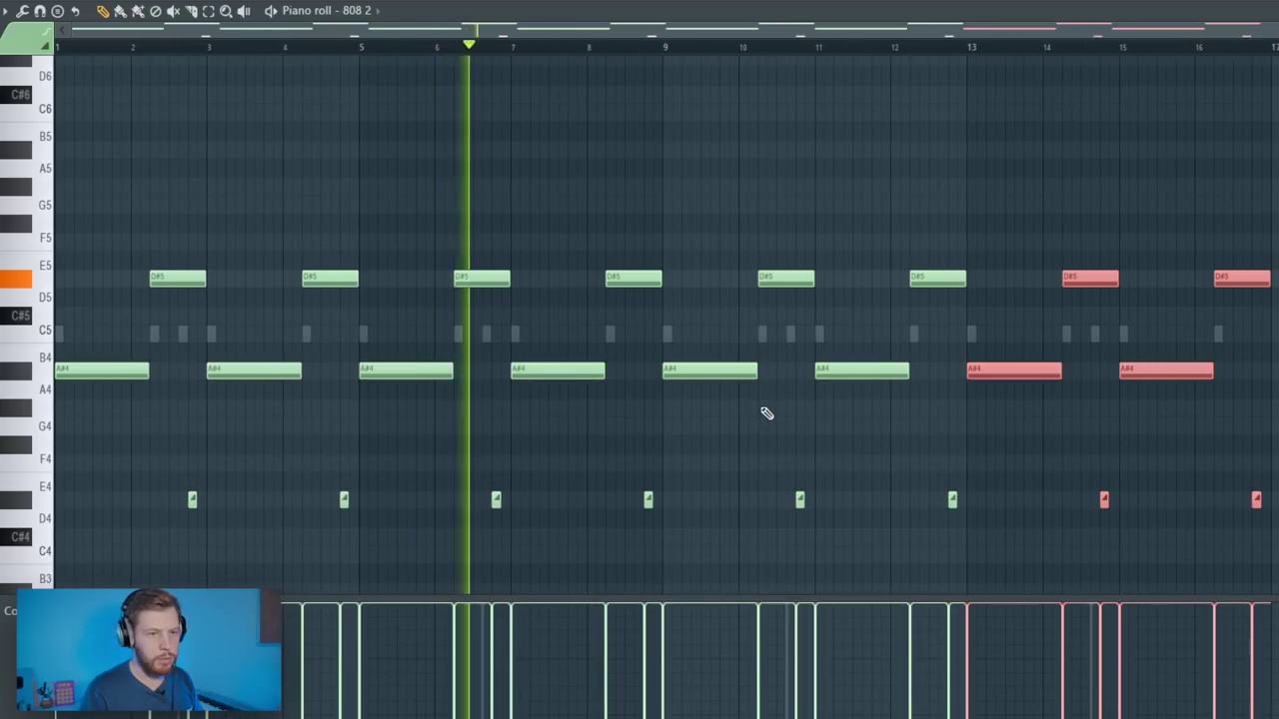
# - Lower the 808 2 note at bar 15 to F#4 and replace the bar 16 ending with three short F#4 notes
pyautogui.scroll(3, 999, 94)
pyautogui.moveTo(808, 371); pyautogui.dragTo(809, 456)
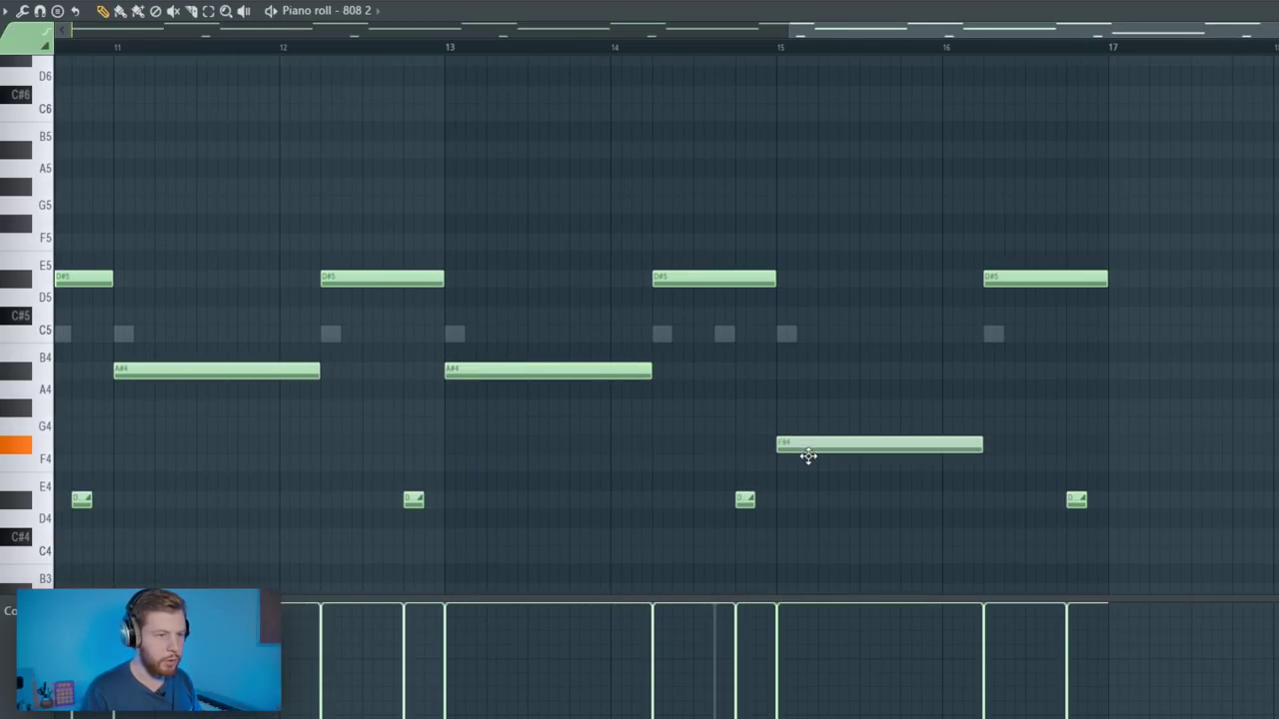
pyautogui.press('space')
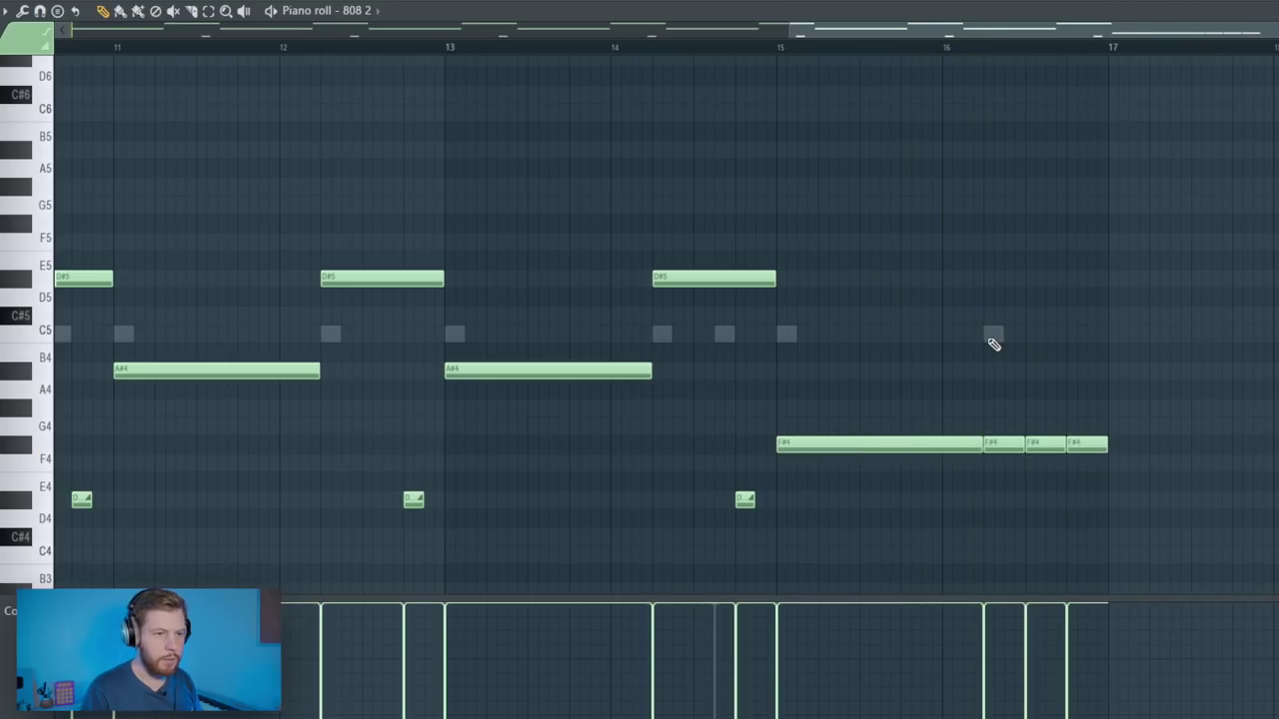
# - Add two more C5 hits to kick 2 in bar 16, aligned with the short F#4 bass notes
pyautogui.doubleClick(992, 335)
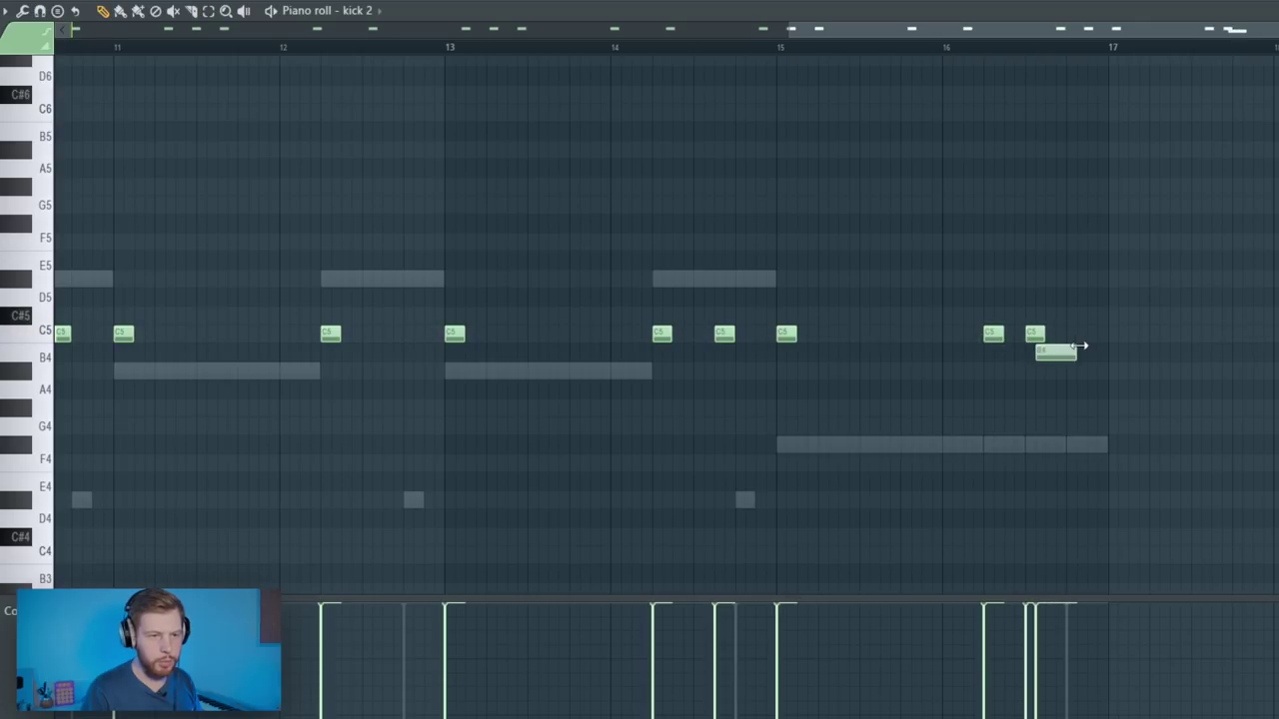
pyautogui.press('space')
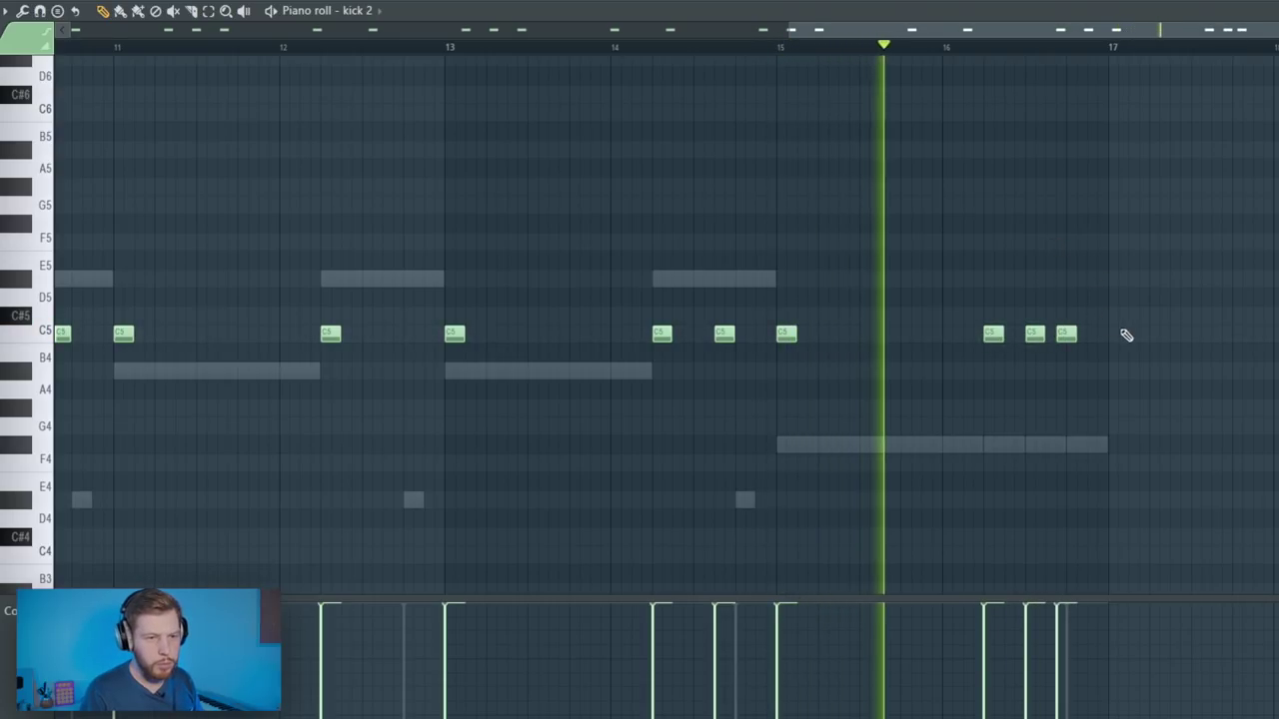
pyautogui.moveTo(1062, 336); pyautogui.dragTo(1075, 340)
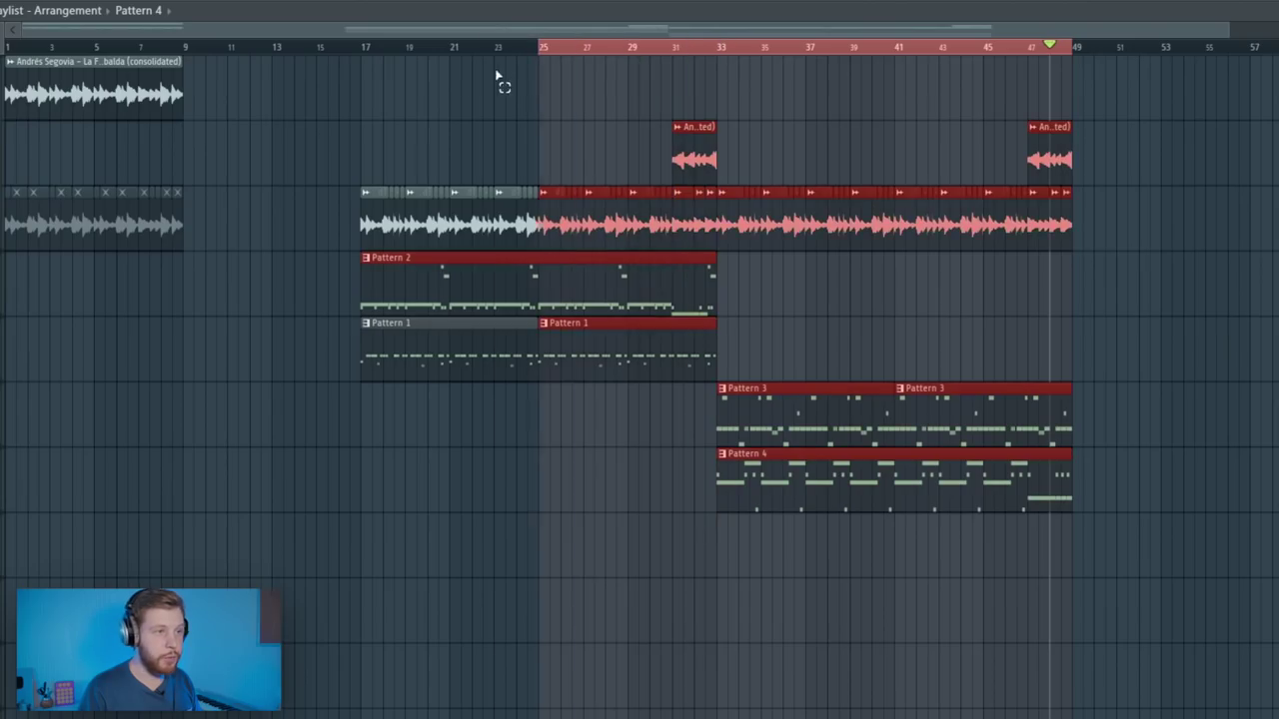
# - Extend the playlist time selection back to bar 17 and solo Insert 14 in the mixer
pyautogui.click(366, 48)
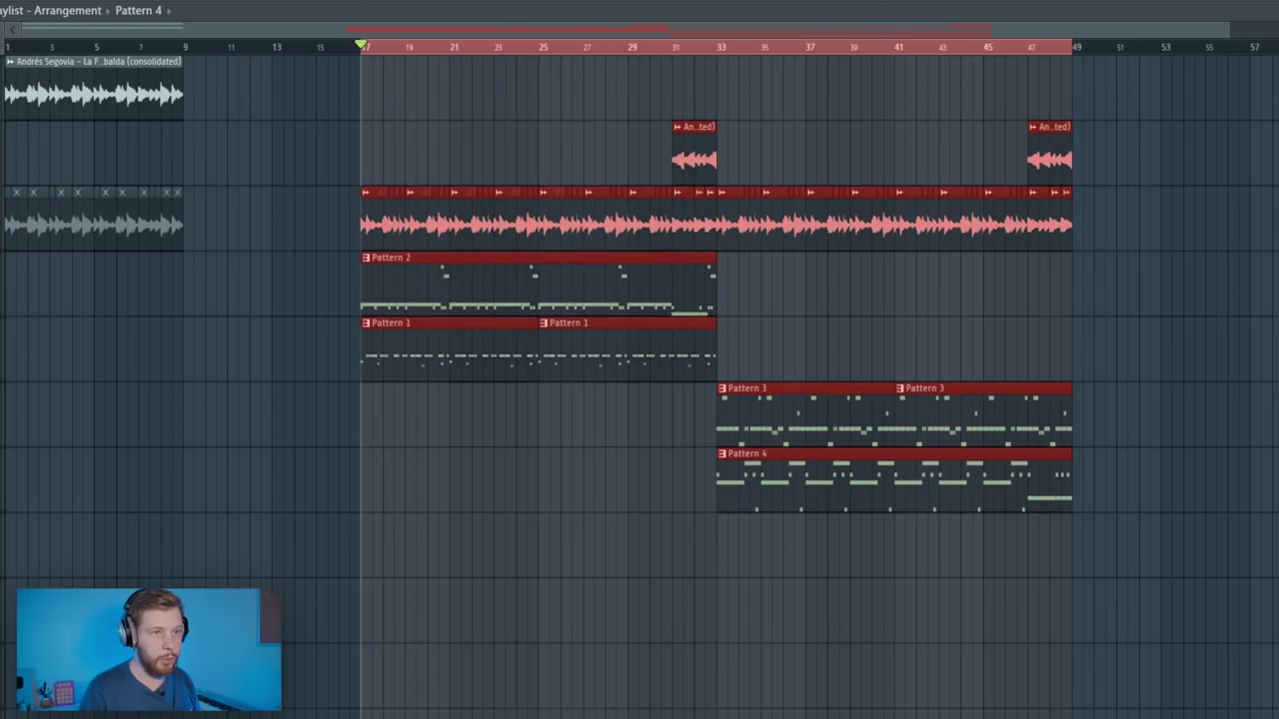
pyautogui.press('F9')
pyautogui.press('space')
pyautogui.press('space')
pyautogui.rightClick(369, 461)
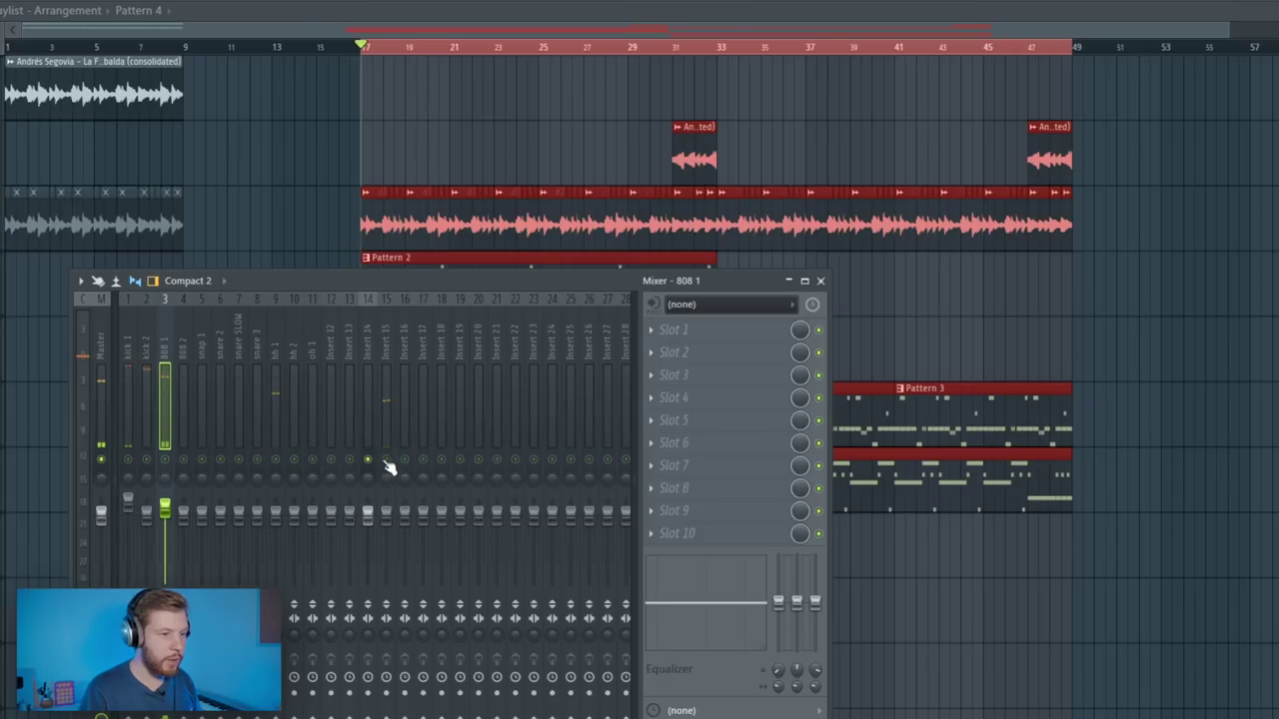
# - Load Decapitator on Insert 15, raise its low cut and set the drive to about 4
pyautogui.click(395, 360)
pyautogui.press('space')
pyautogui.click(682, 355)
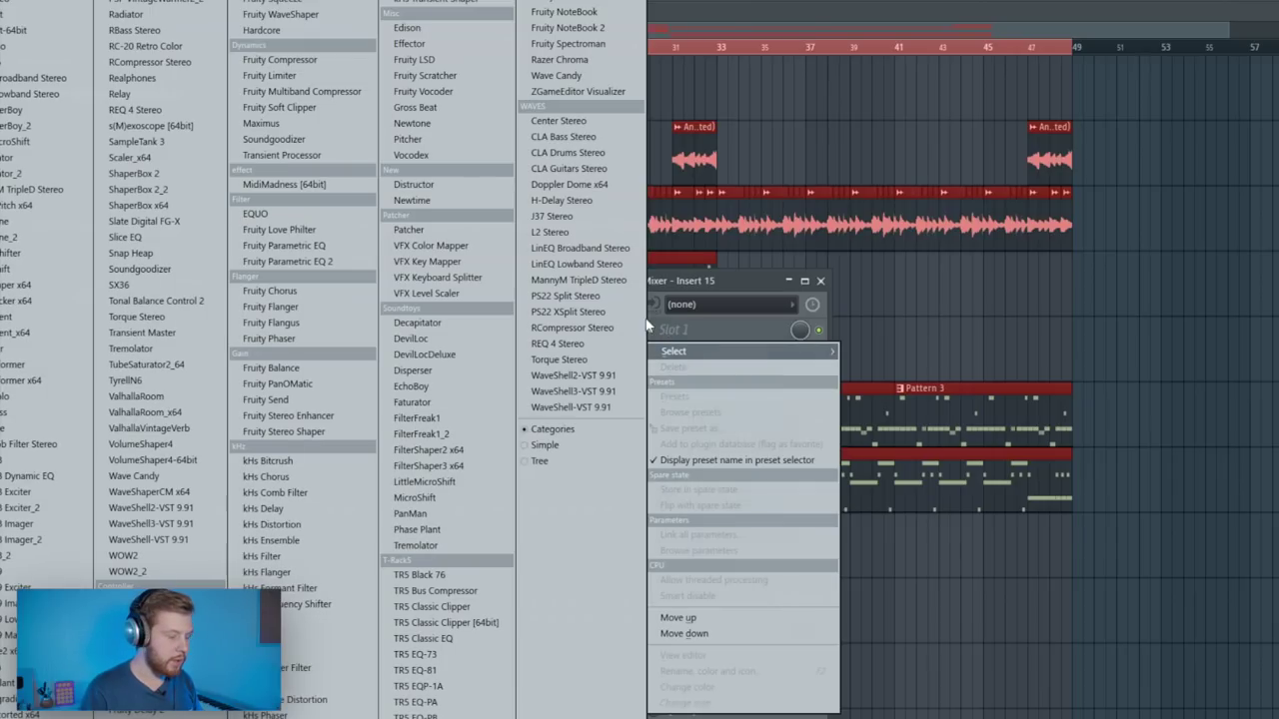
pyautogui.click(420, 322)
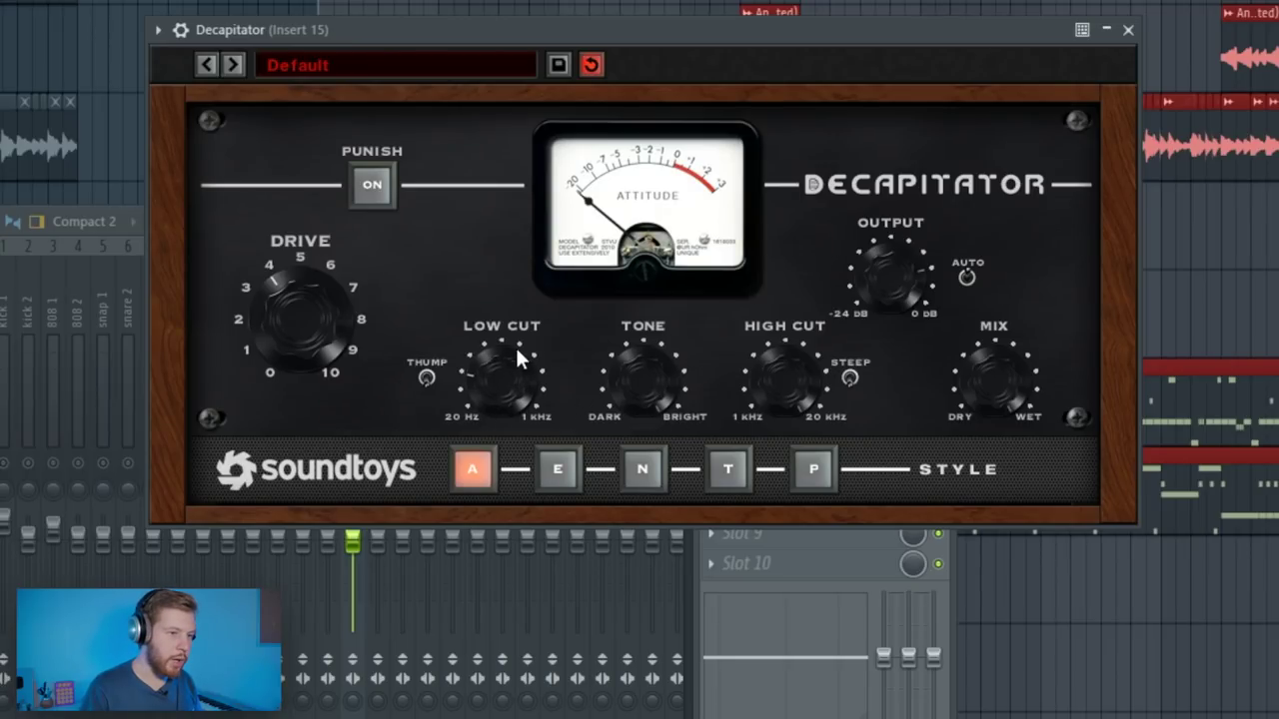
pyautogui.moveTo(526, 324); pyautogui.dragTo(525, 289)
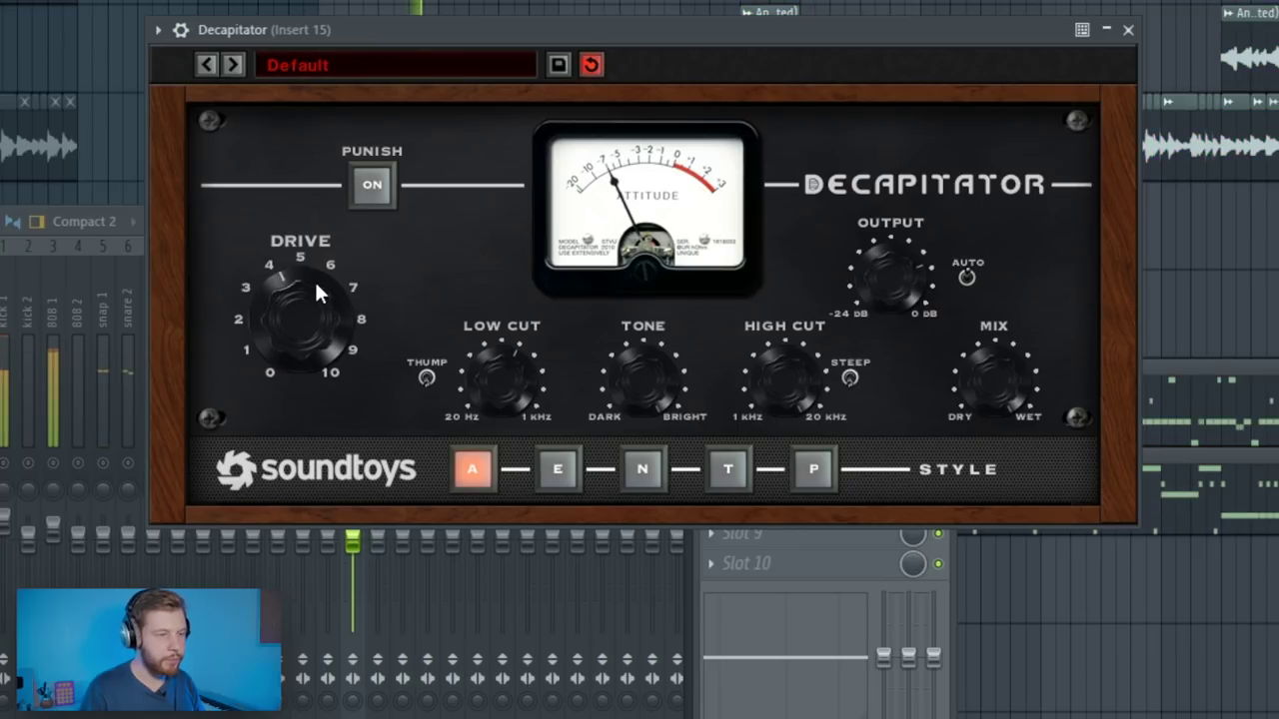
pyautogui.moveTo(316, 285); pyautogui.dragTo(312, 302)
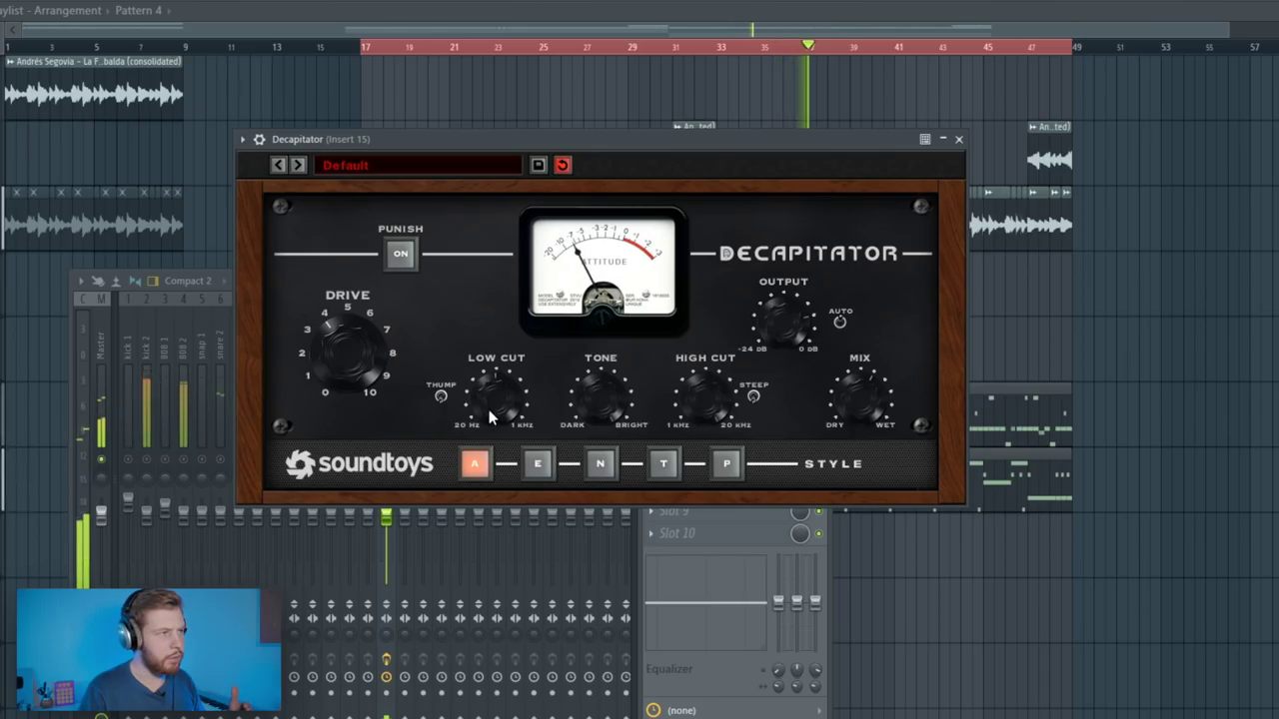
# - Load RC-20 Retro Color in slot 2 of Insert 15, set Space to about 35% and raise the low end of its Focus
pyautogui.press('F9')
pyautogui.press('space')
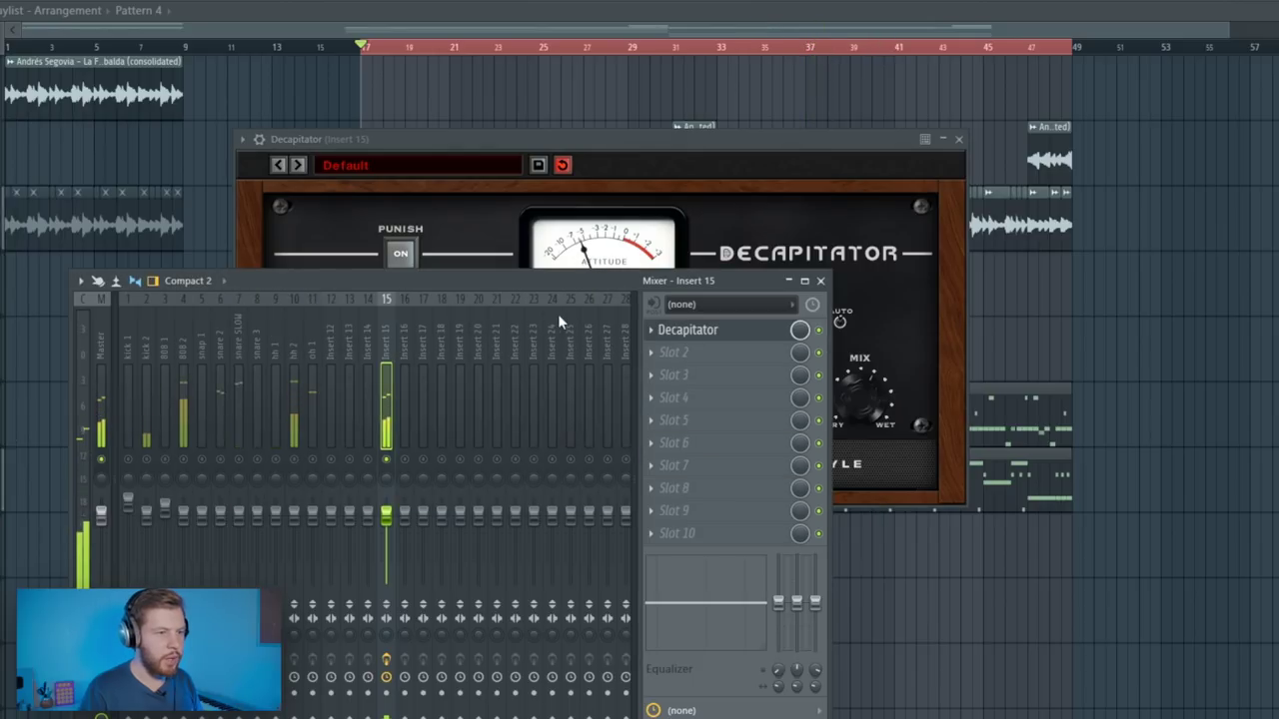
pyautogui.click(679, 356)
pyautogui.press('Down')
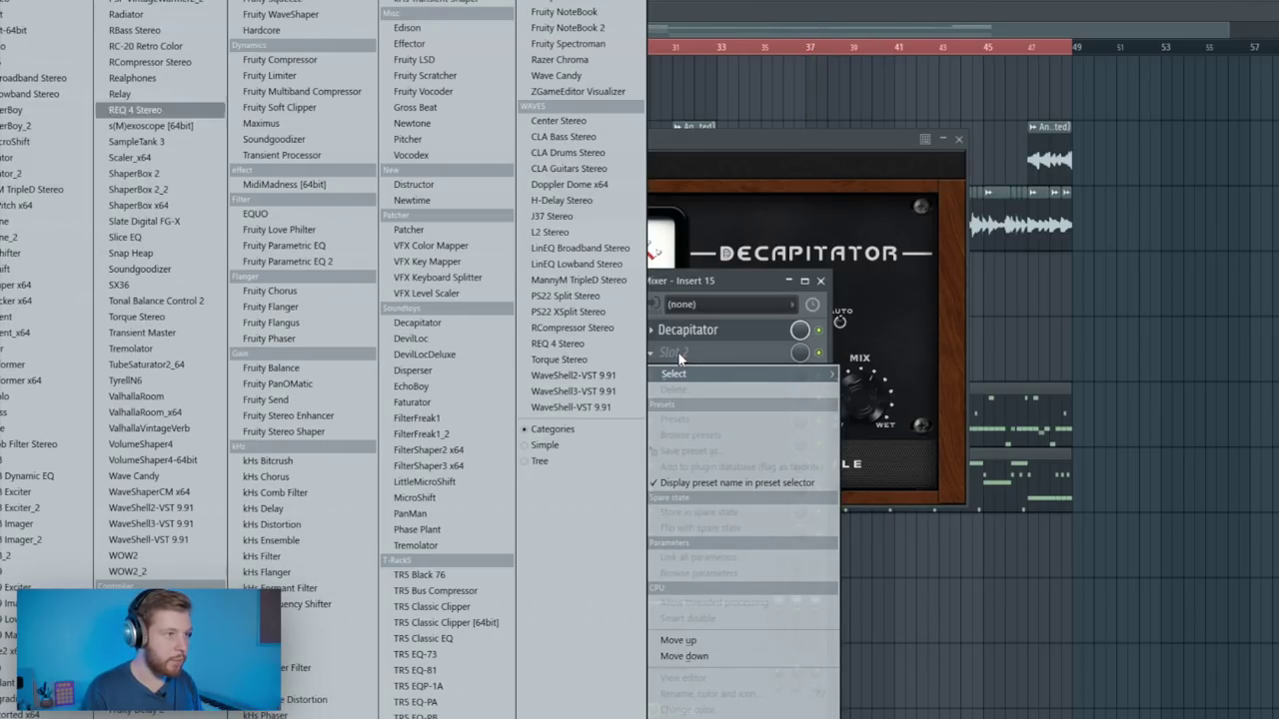
pyautogui.click(204, 50)
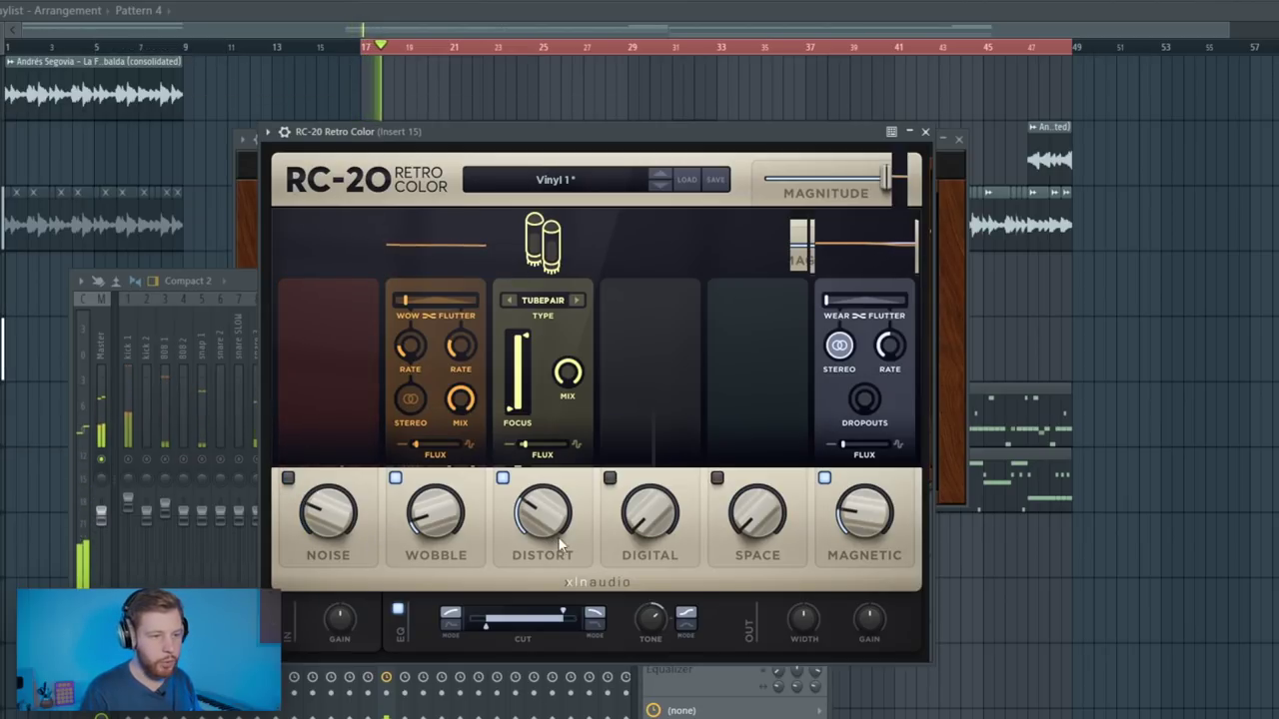
pyautogui.moveTo(758, 523); pyautogui.dragTo(777, 313)
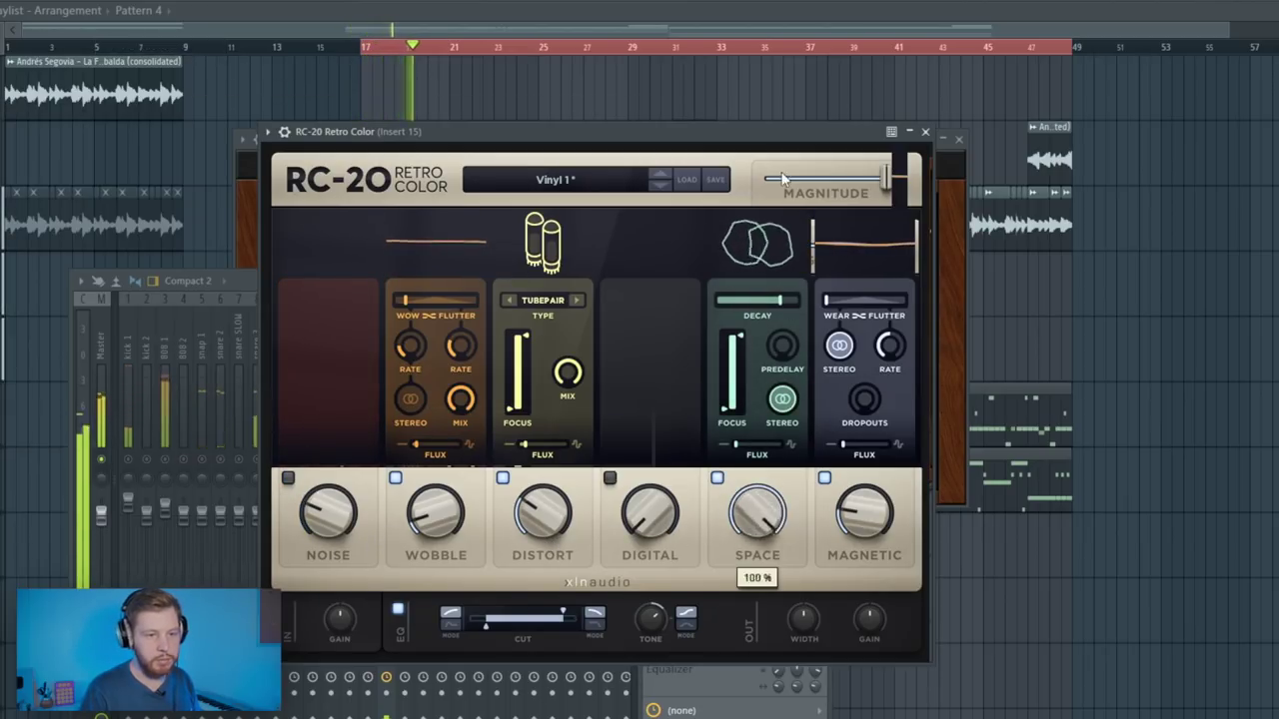
pyautogui.moveTo(758, 515); pyautogui.dragTo(771, 682)
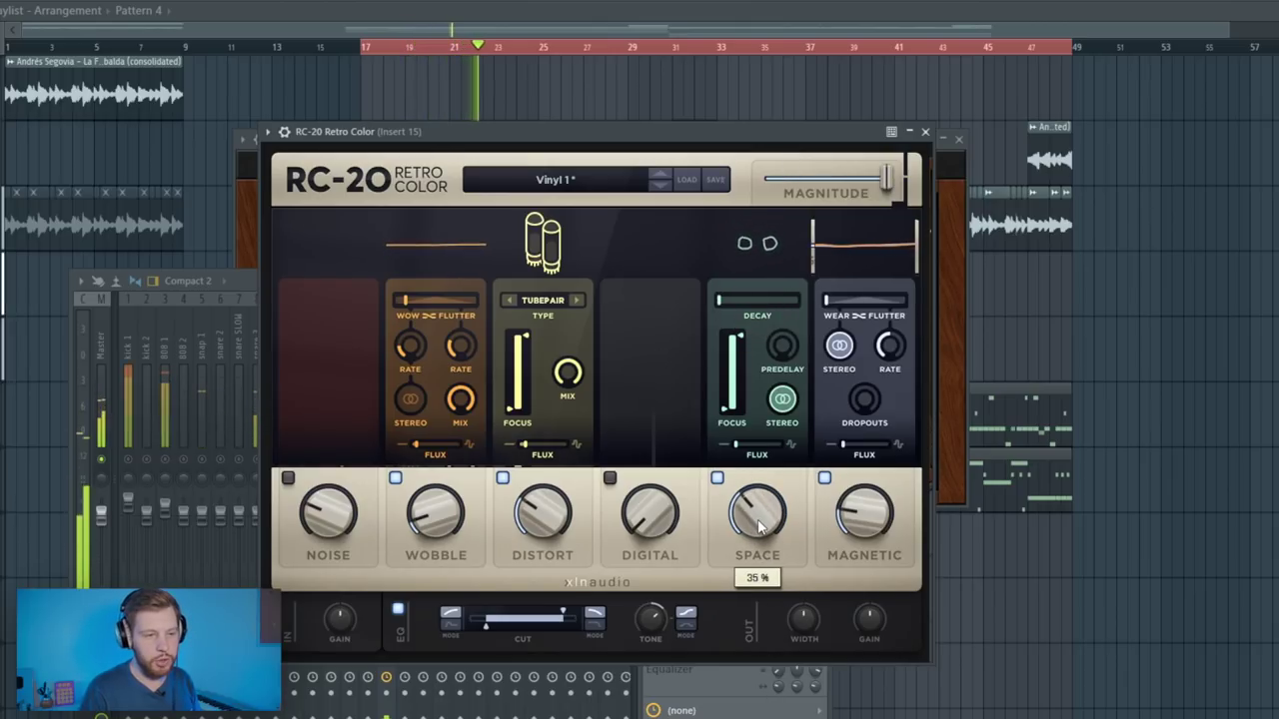
pyautogui.moveTo(724, 409); pyautogui.dragTo(726, 397)
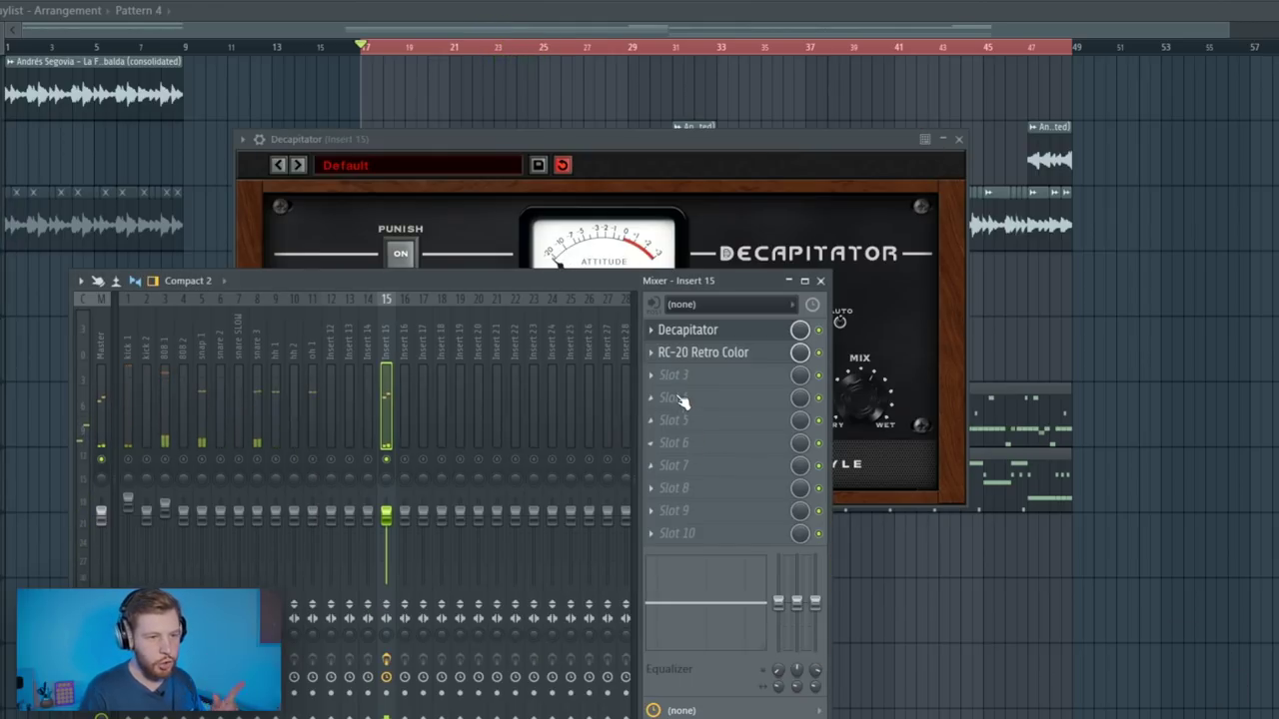
# - Load HalfTime in slot 3 of Insert 15 and create an automation clip for its Mix on Track 1
pyautogui.click(674, 378)
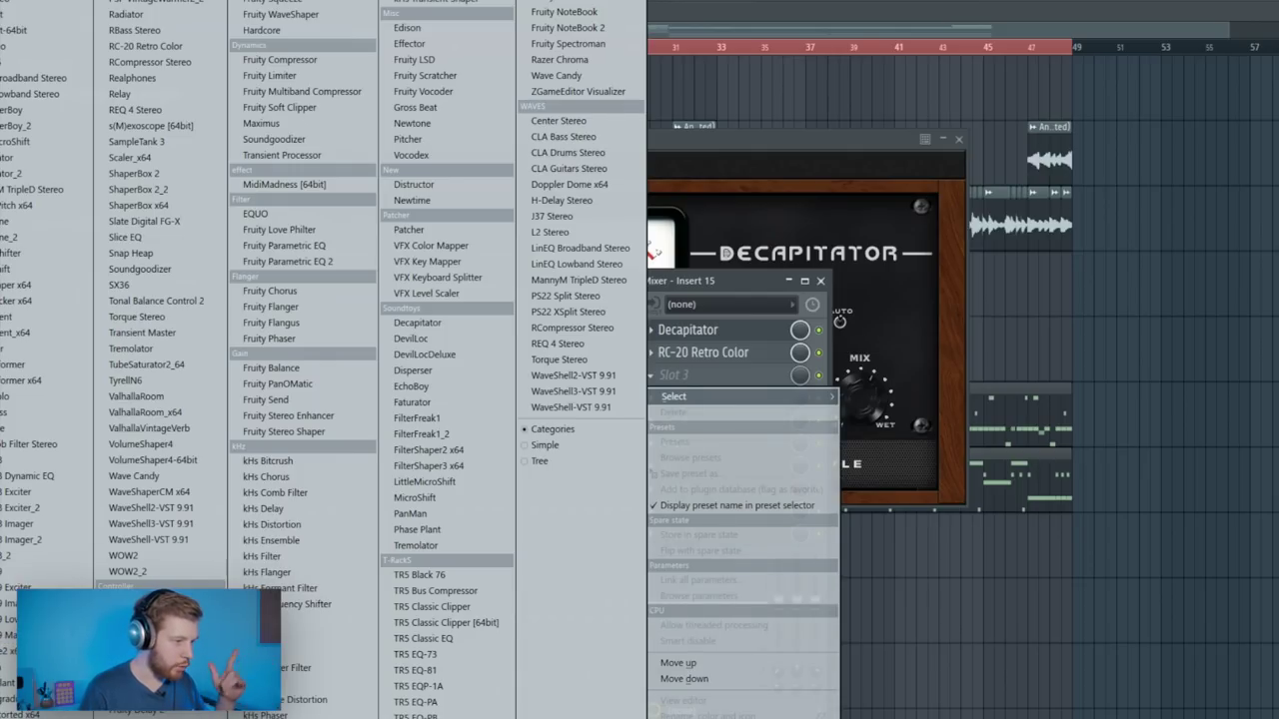
pyautogui.click(11, 30)
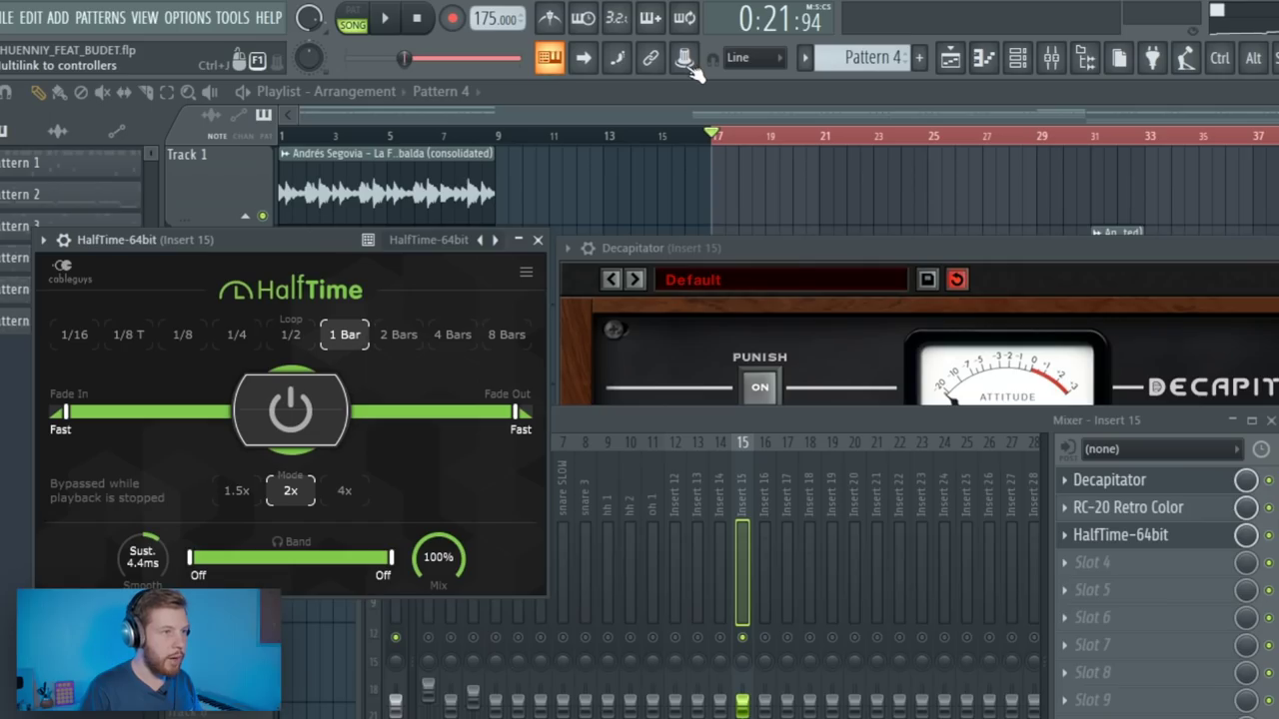
pyautogui.click(691, 67)
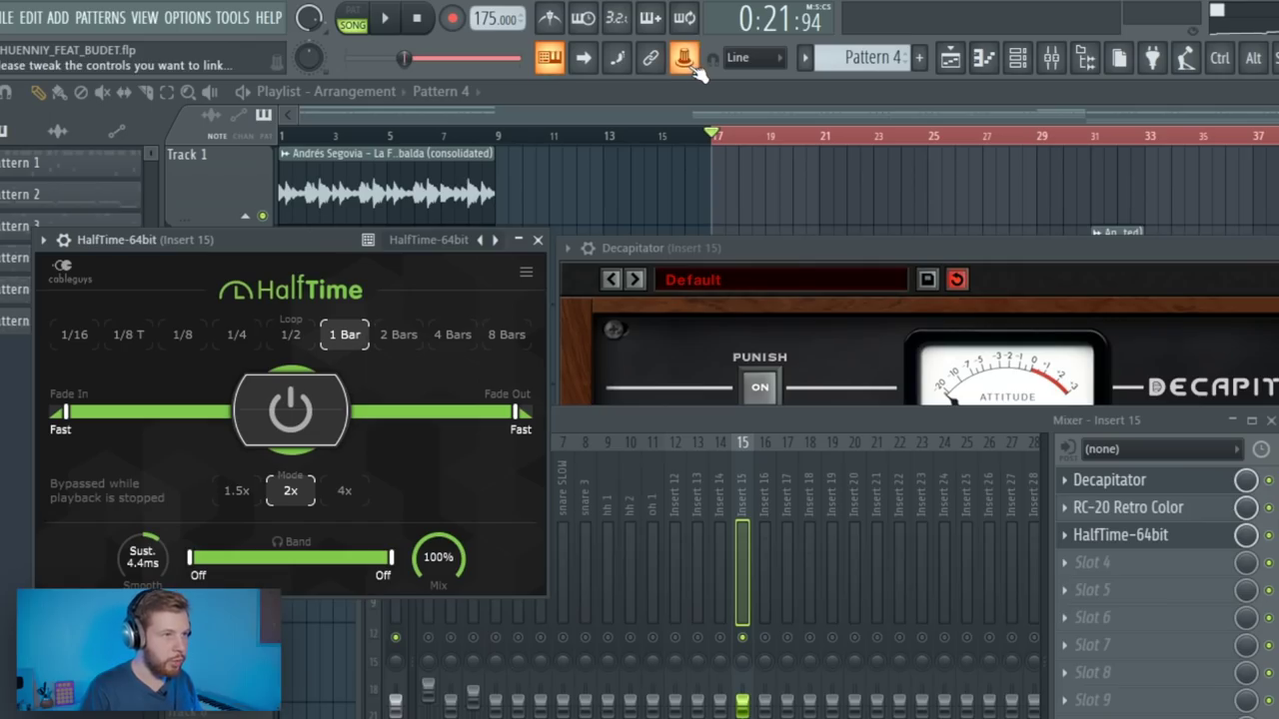
pyautogui.click(469, 566)
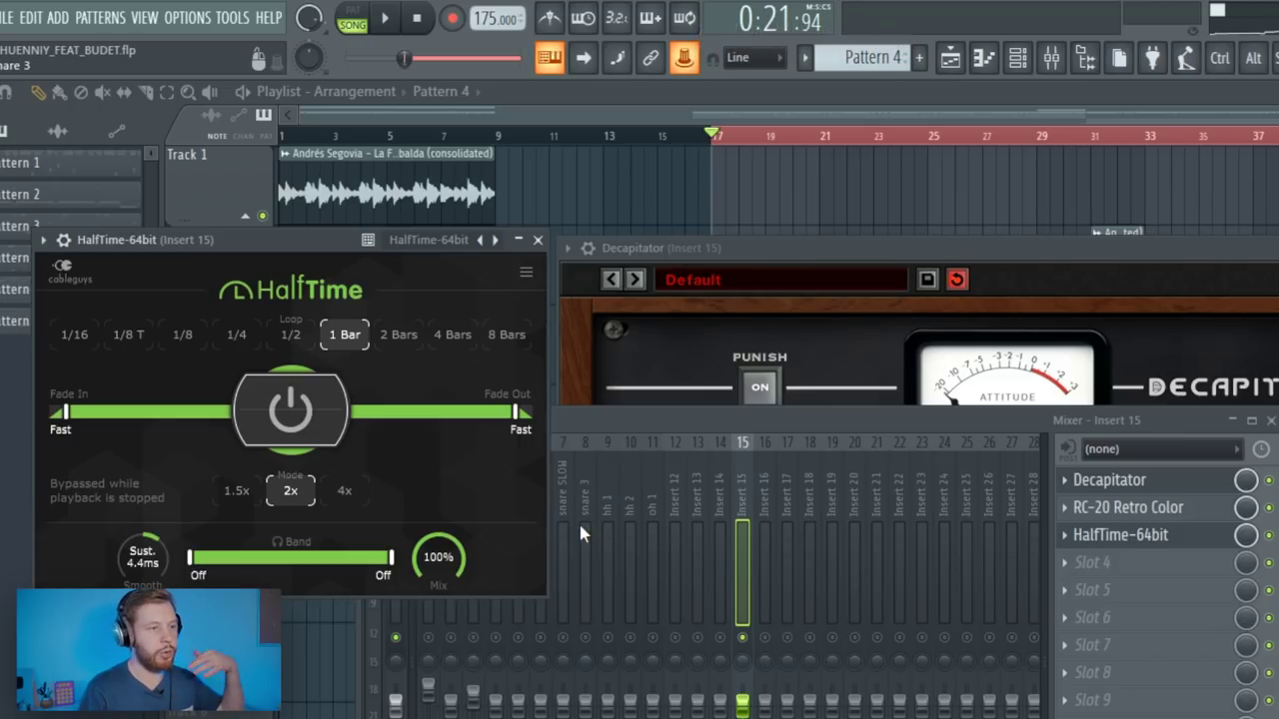
pyautogui.click(700, 62)
pyautogui.click(767, 170)
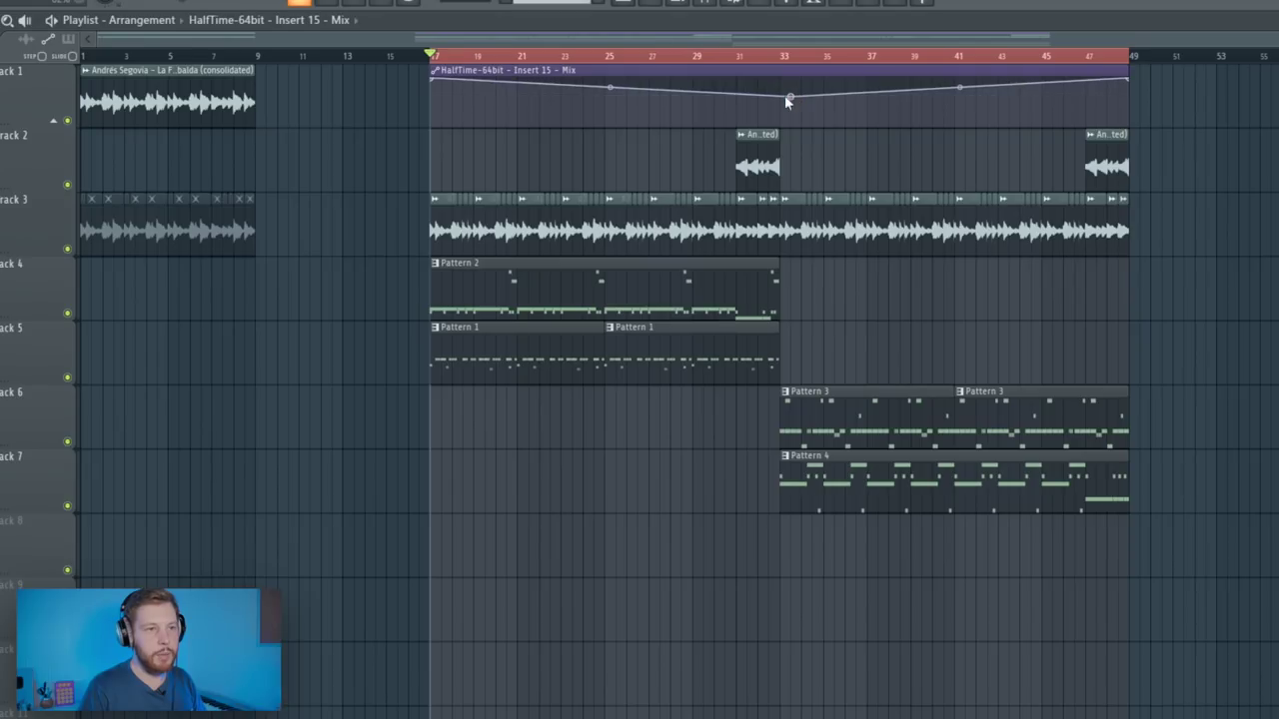
# - Hold the HalfTime Mix automation at its minimum from bar 17, jump it to maximum at bar 33, and play back the transition
pyautogui.rightClick(788, 98)
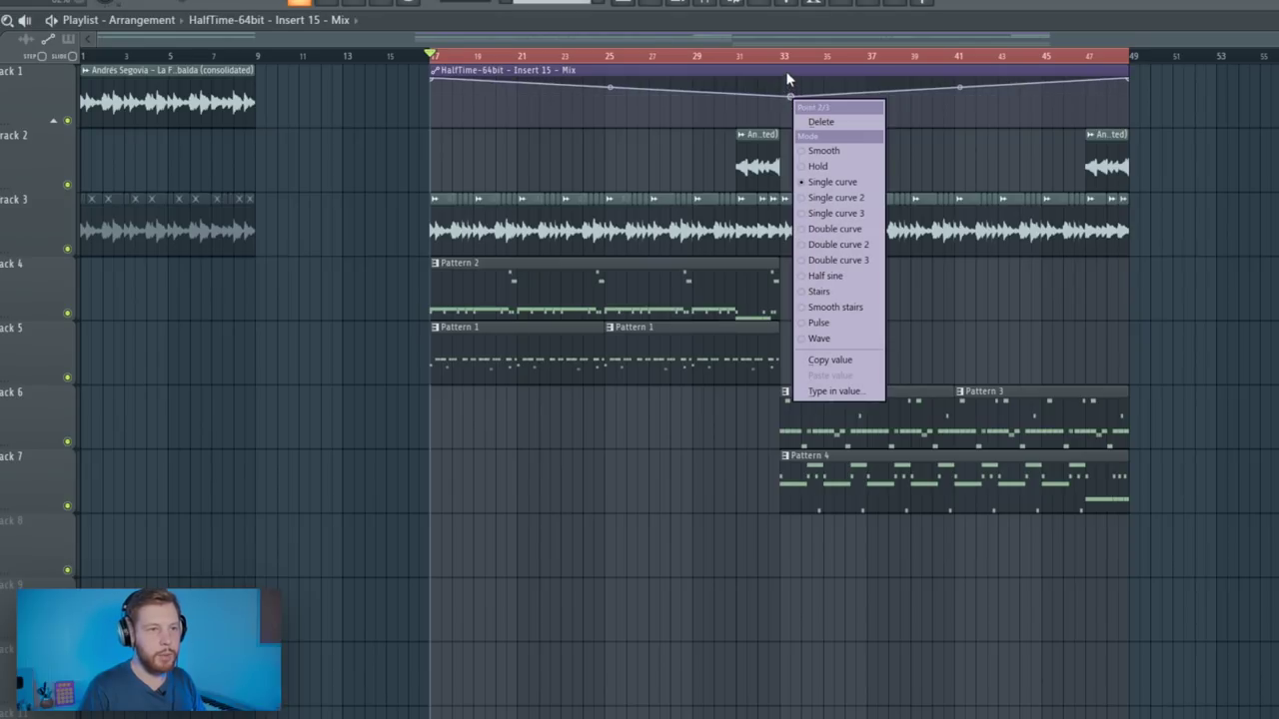
pyautogui.click(788, 79)
pyautogui.moveTo(790, 97); pyautogui.dragTo(781, 128)
pyautogui.rightClick(783, 112)
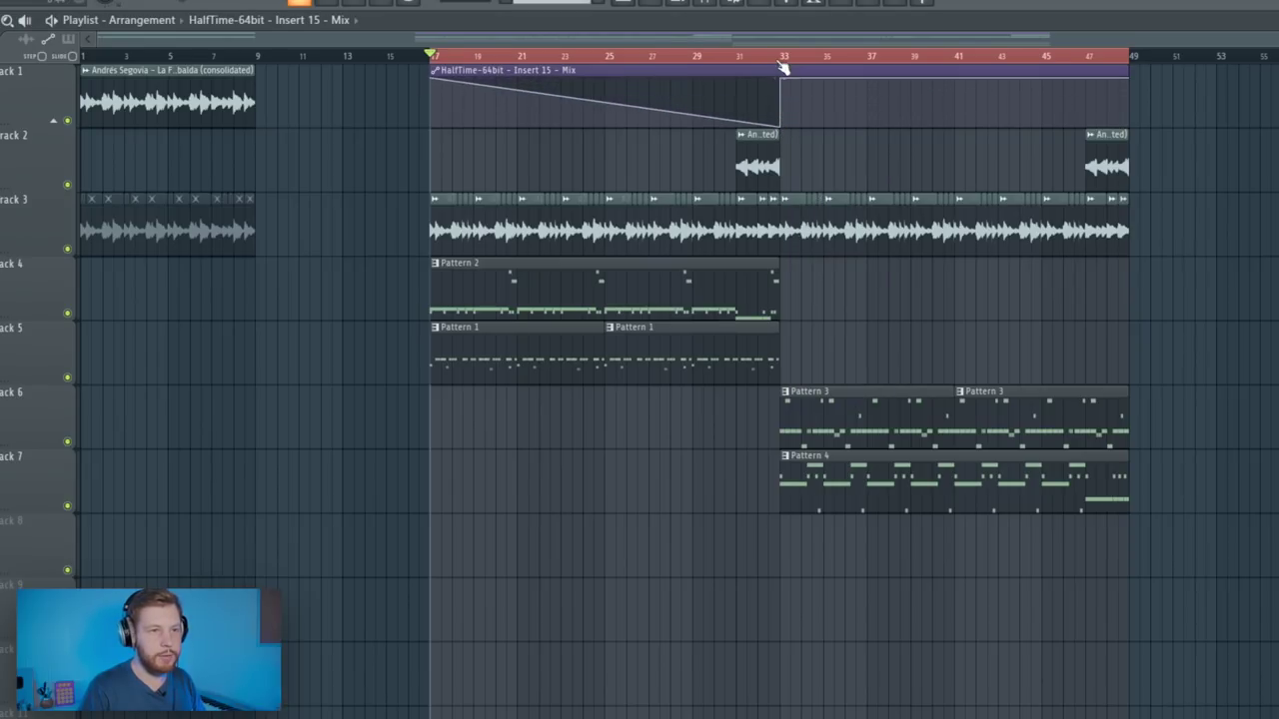
pyautogui.moveTo(432, 85); pyautogui.dragTo(431, 126)
pyautogui.press('space')
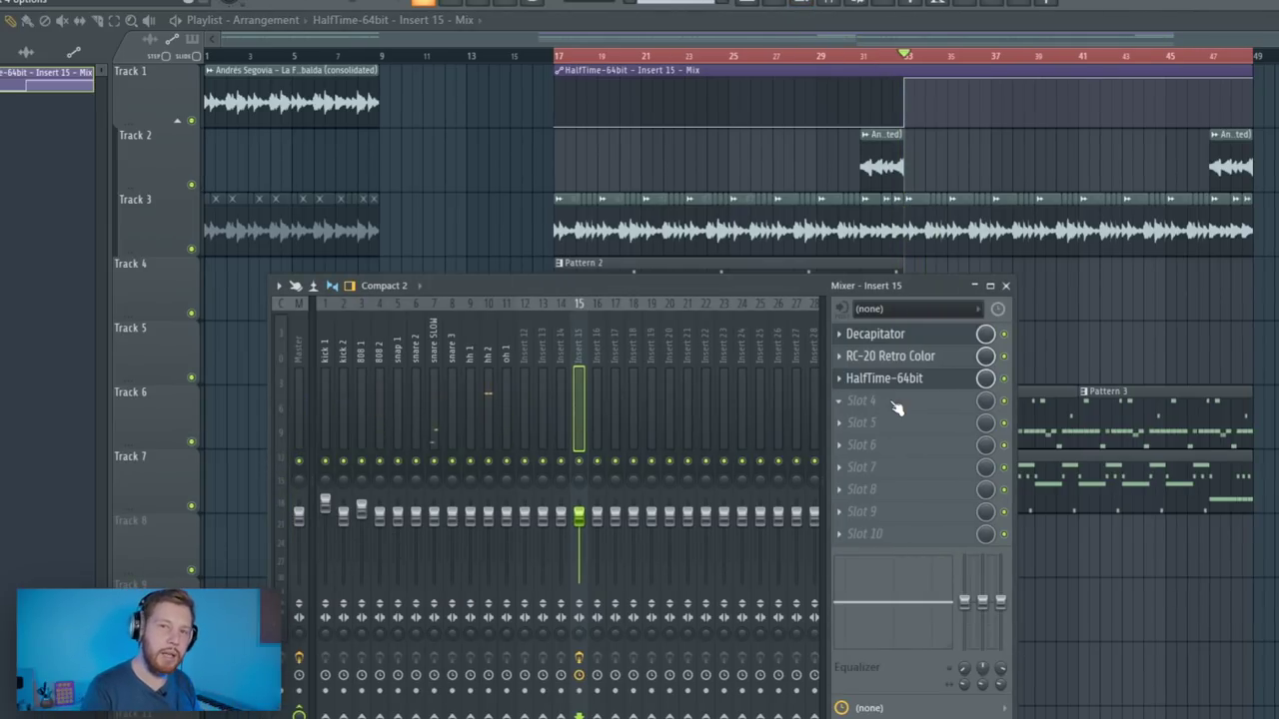
pyautogui.press('F9')
pyautogui.press('space')
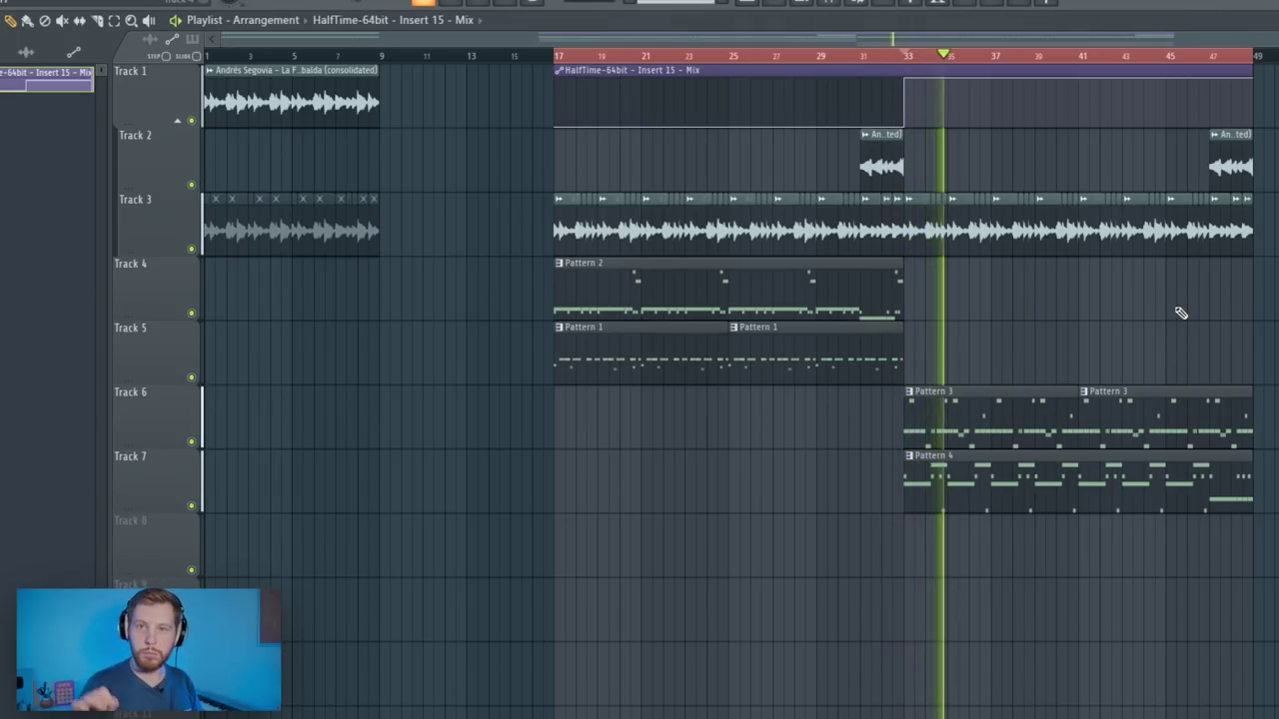
pyautogui.press('space')
pyautogui.press('space')
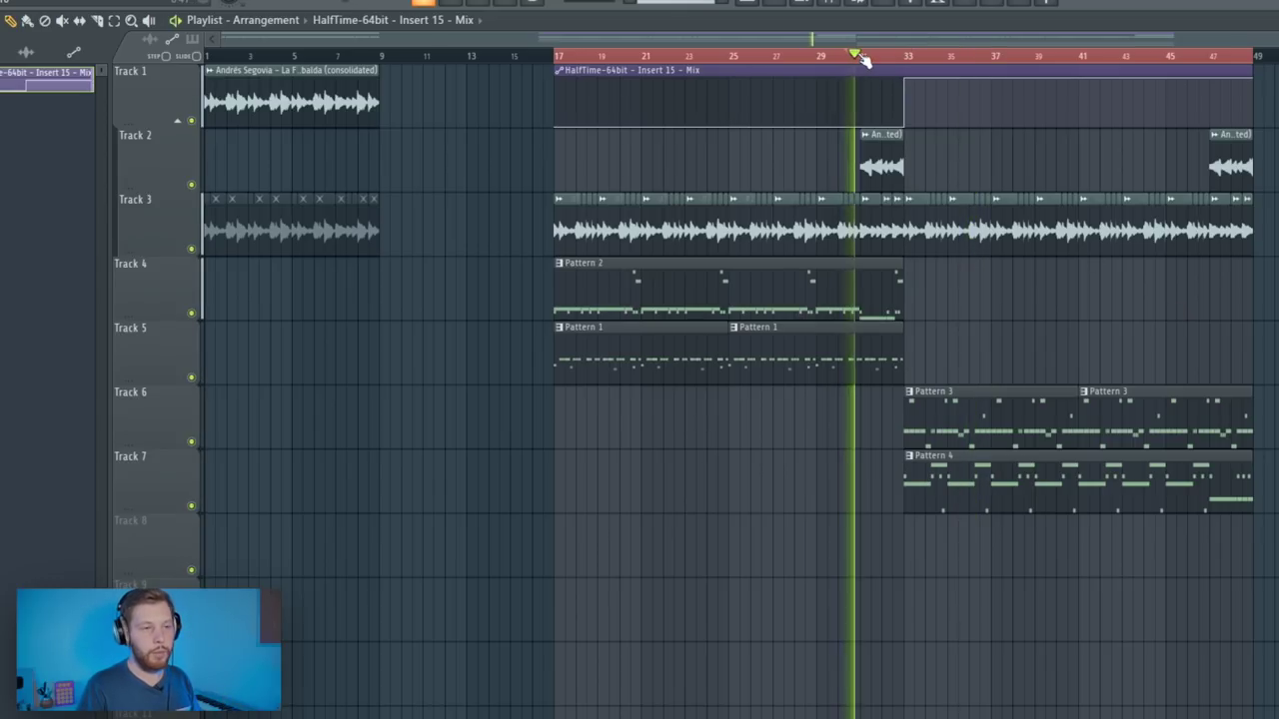
pyautogui.press('space')
# - Route the reversed La Frescobalda clip to mixer track 16 and show its empty effect slots
pyautogui.doubleClick(871, 162)
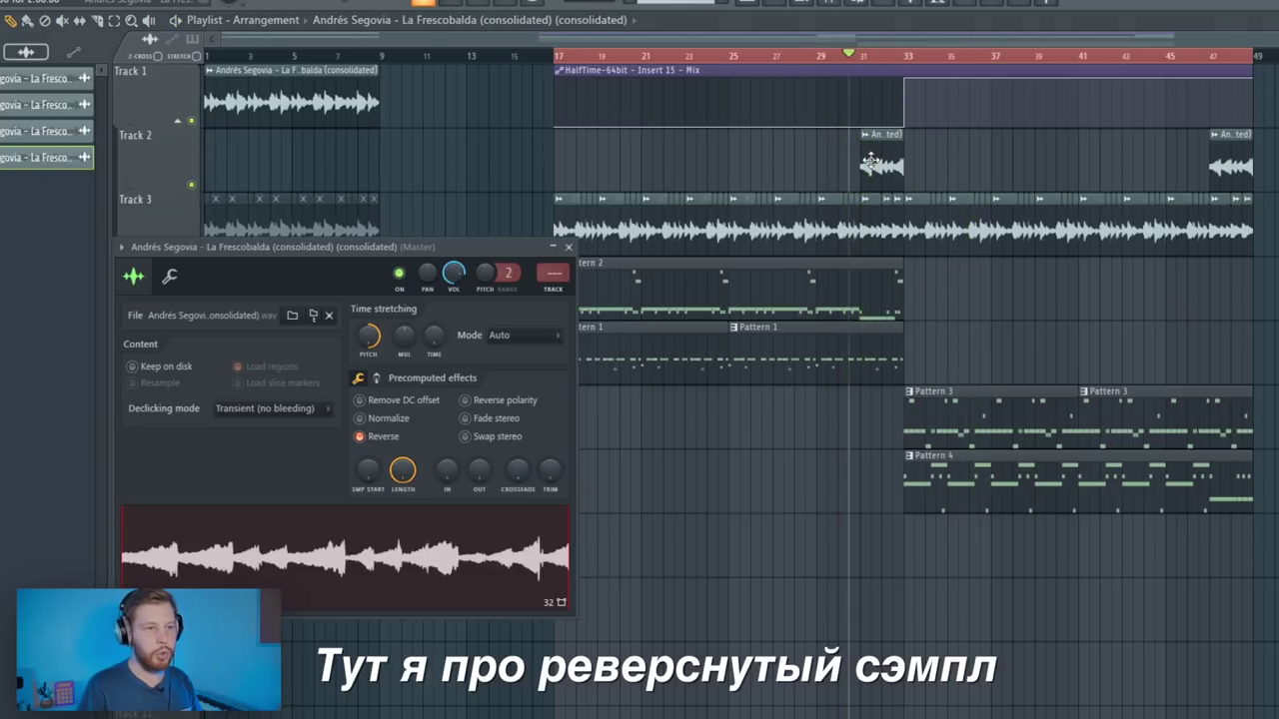
pyautogui.moveTo(555, 272); pyautogui.dragTo(556, 248)
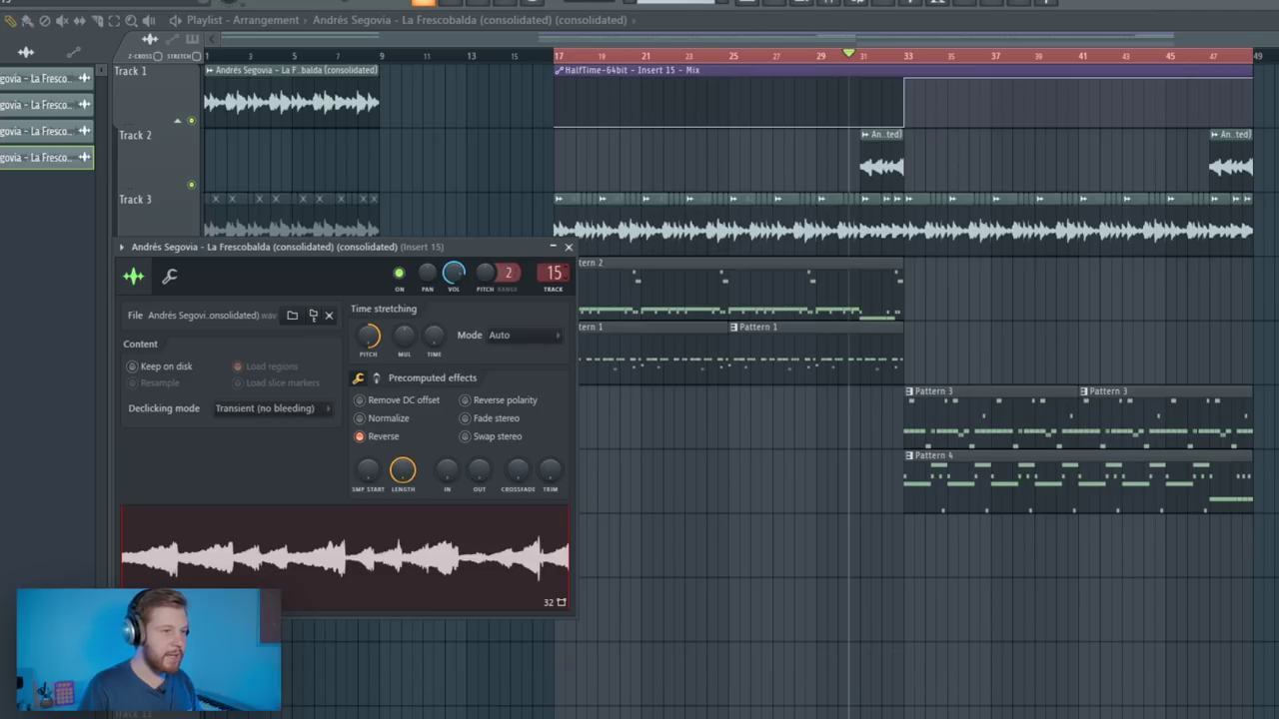
pyautogui.press('F9')
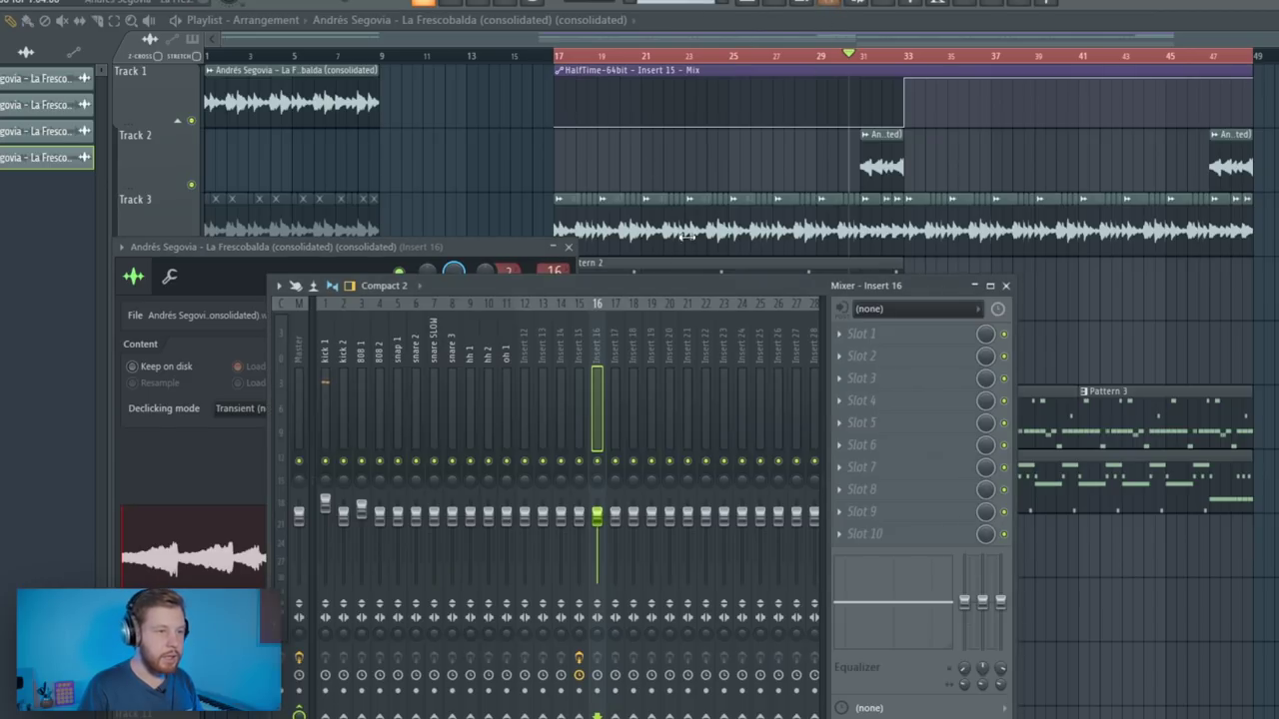
# - Load Fruity parametric EQ 2 on Insert 16 with the 40Hz + 18kHz cut preset and raise the low-cut frequency
pyautogui.click(858, 333)
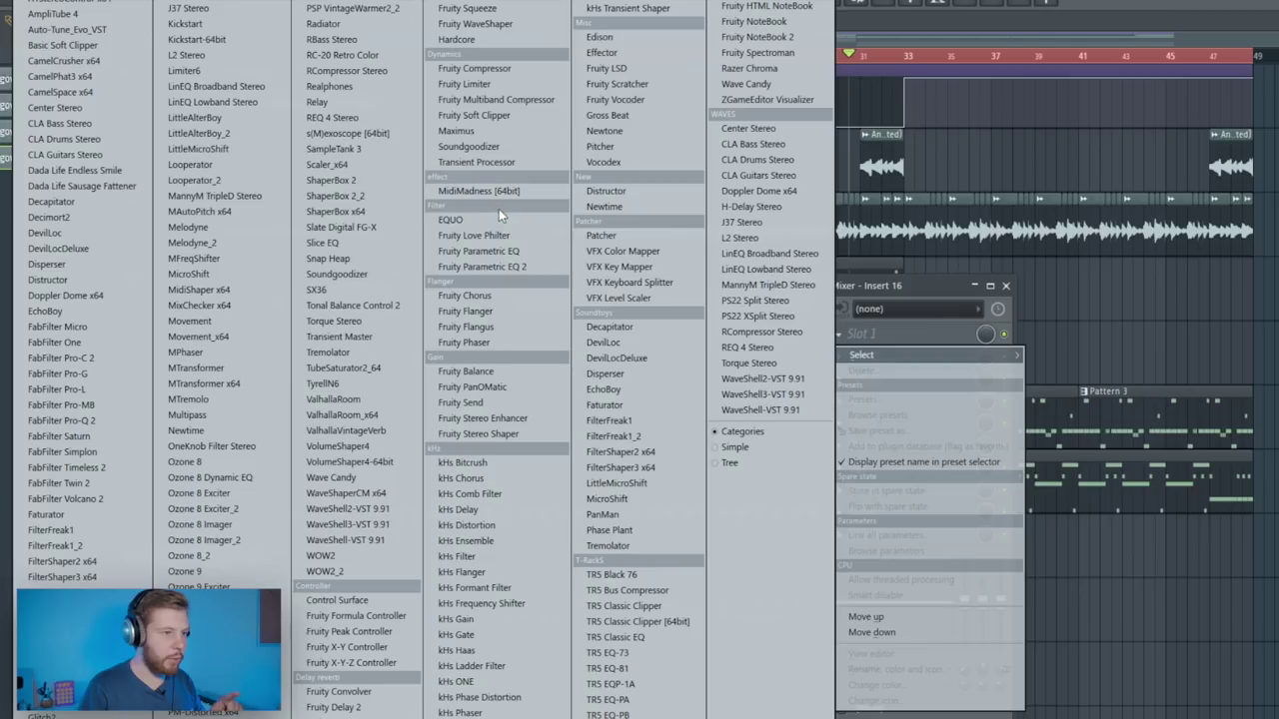
pyautogui.click(505, 267)
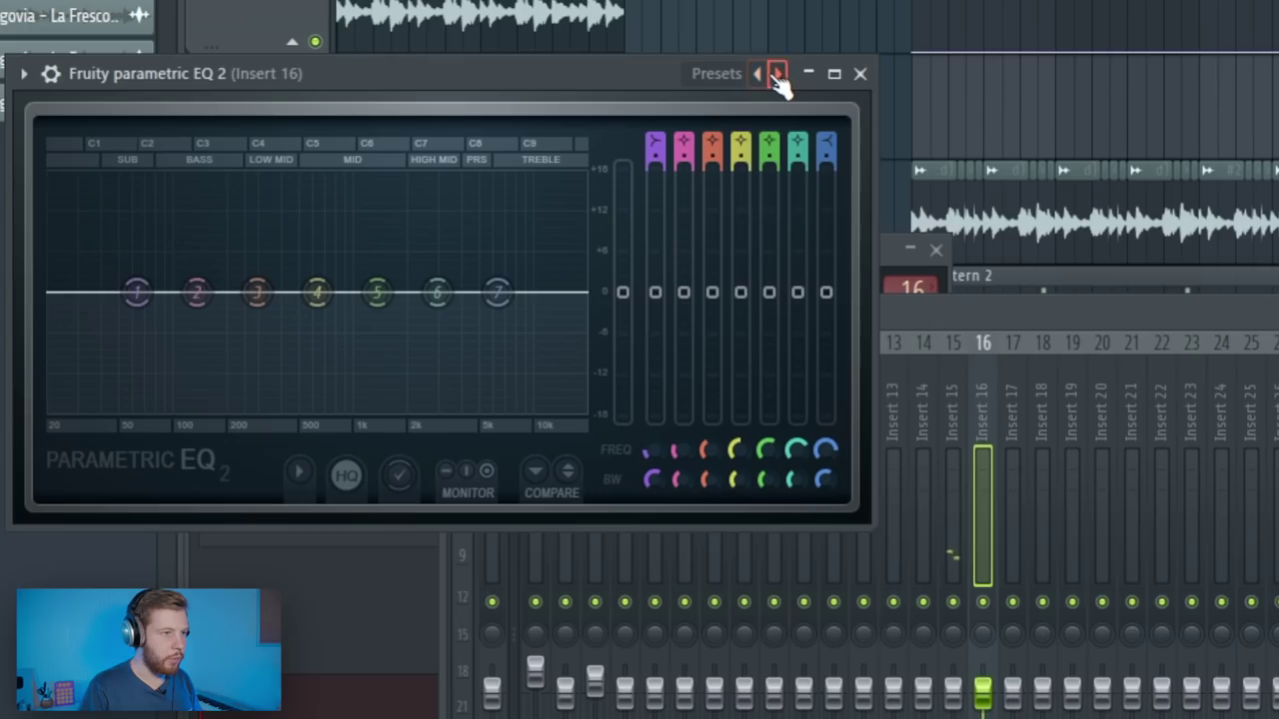
pyautogui.click(777, 74)
pyautogui.click(863, 318)
pyautogui.moveTo(650, 450); pyautogui.dragTo(650, 380)
# - Load Gross Beat in slot 2 of Insert 16 with the Nick Mira - Flux bank and activate the Progression time pattern
pyautogui.press('space')
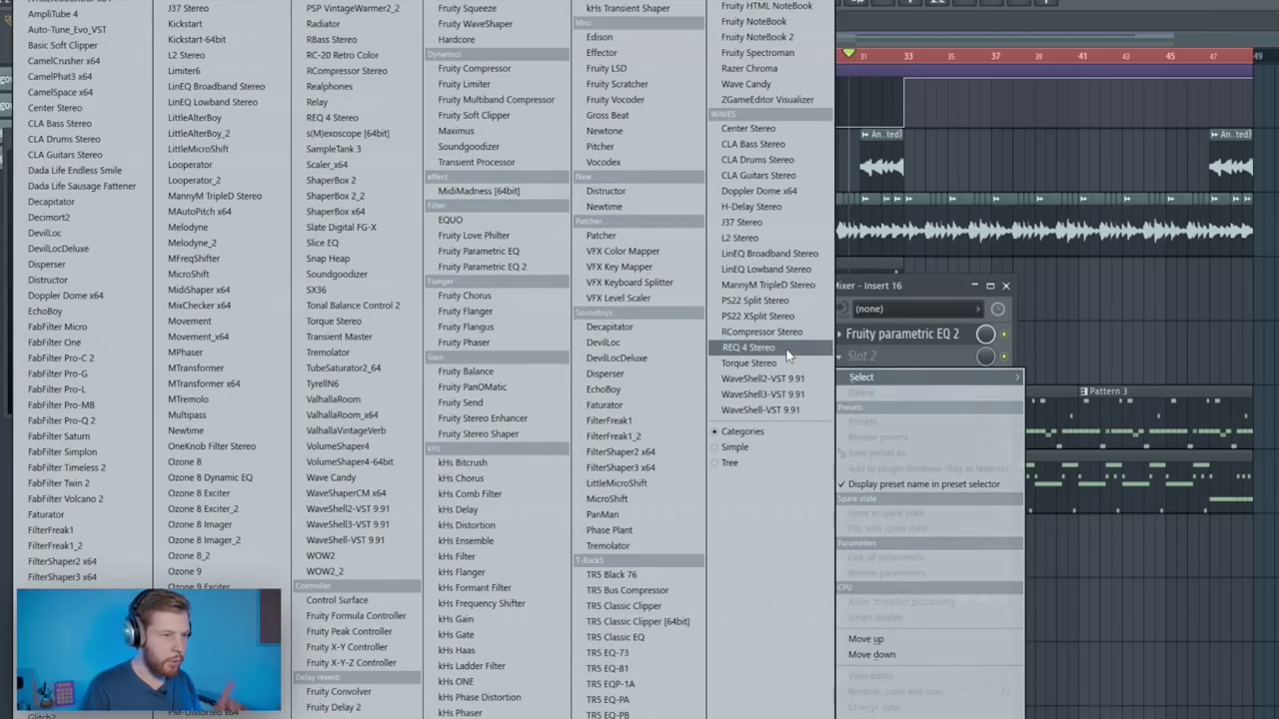
pyautogui.click(606, 115)
pyautogui.rightClick(655, 161)
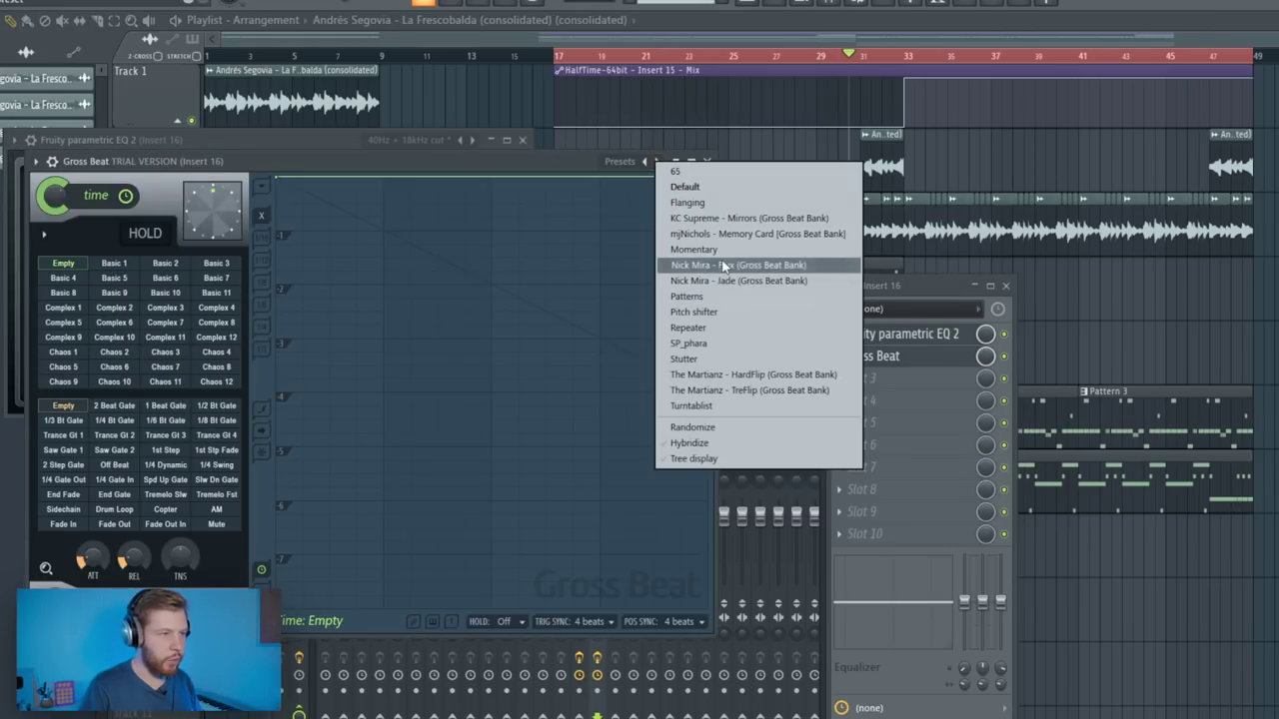
pyautogui.click(715, 264)
pyautogui.click(63, 279)
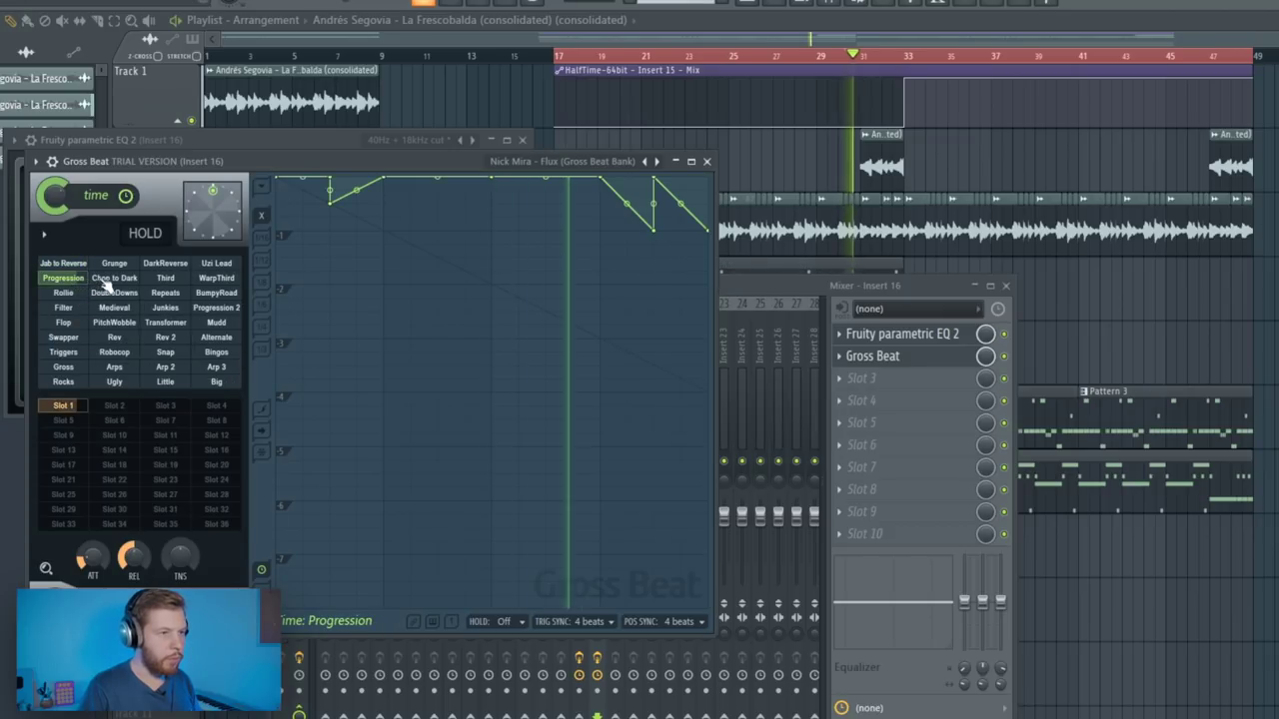
# - Load Fruity Flanger in slot 3 of Insert 16 with the Double Trouble preset and play back the reversed clip
pyautogui.click(861, 378)
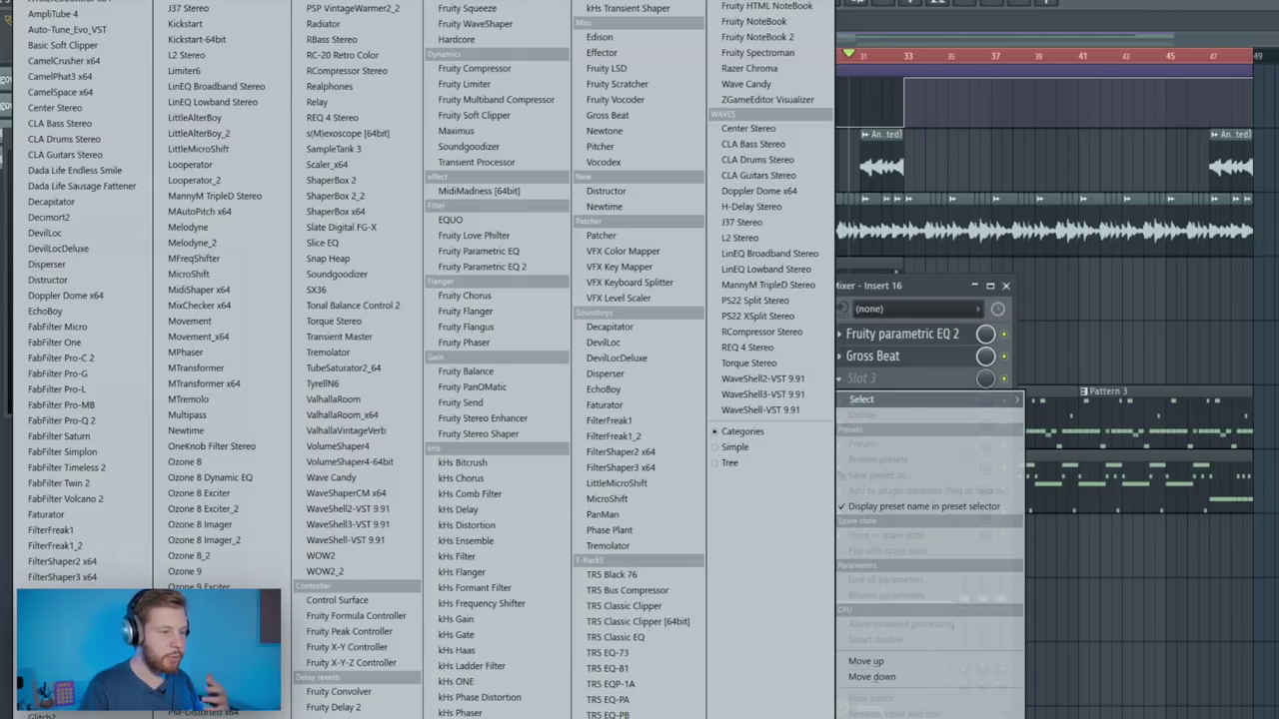
pyautogui.click(487, 311)
pyautogui.click(412, 184)
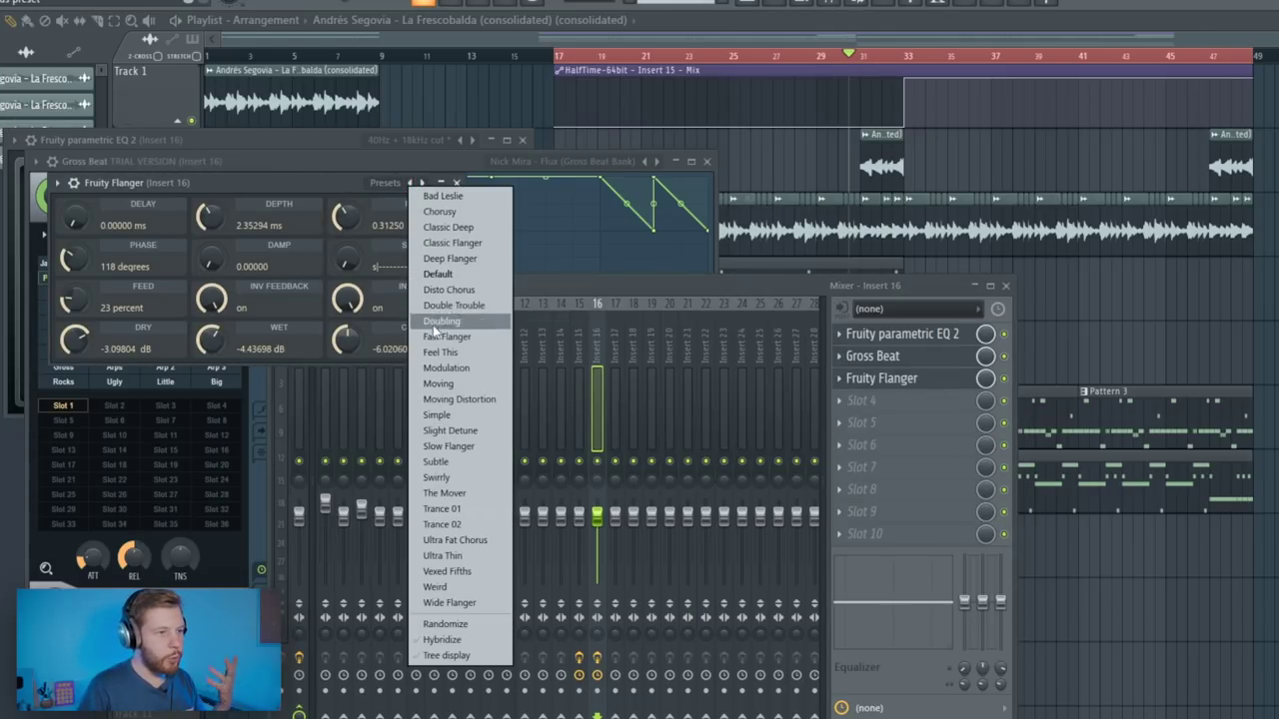
pyautogui.click(461, 305)
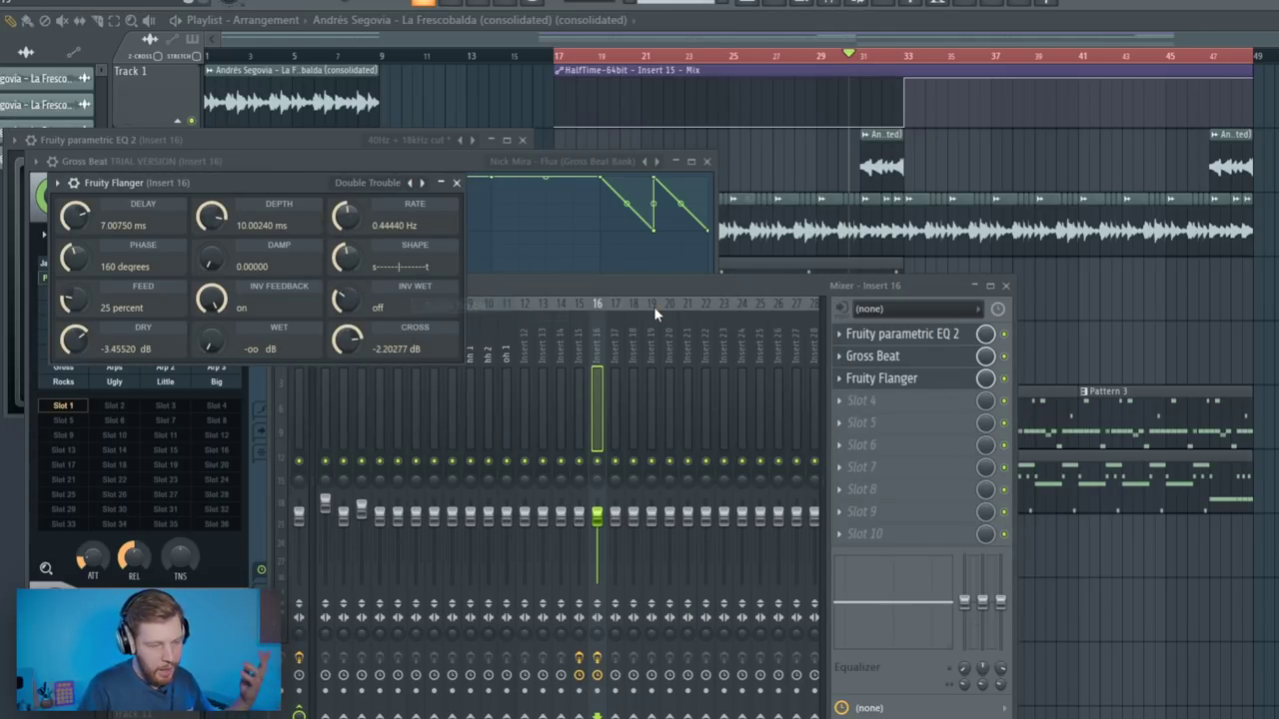
pyautogui.press('space')
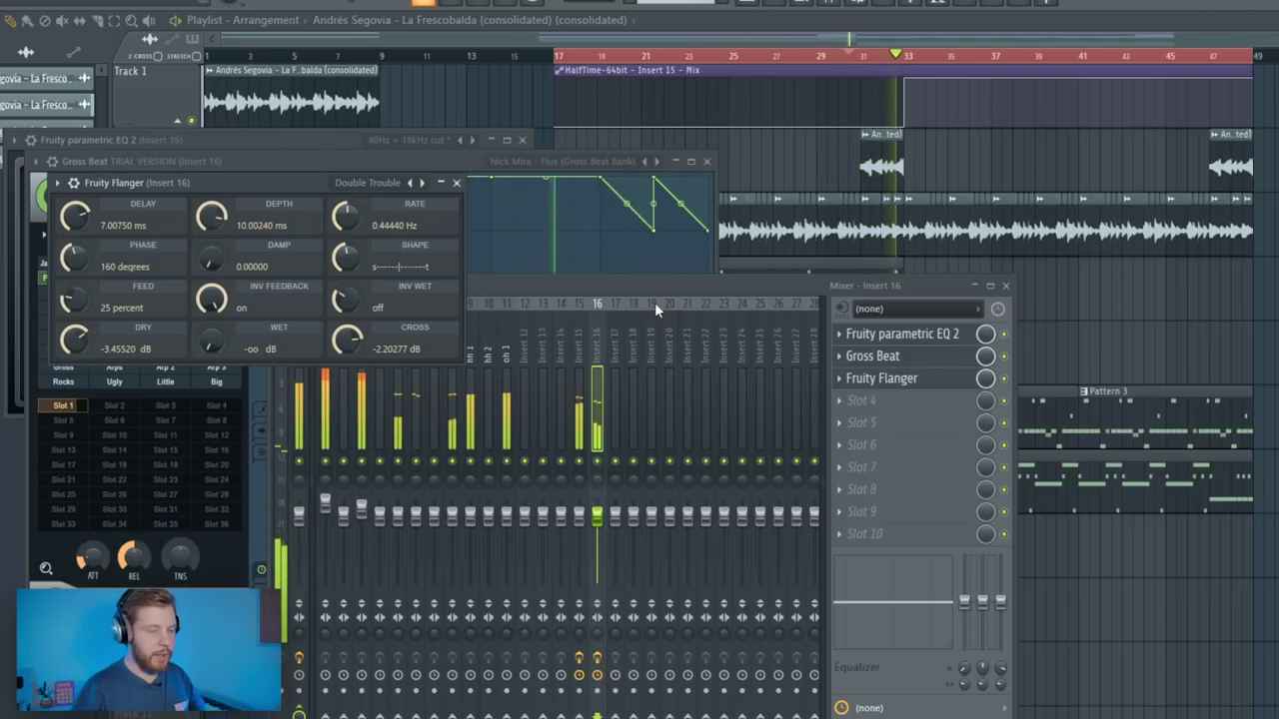
pyautogui.press('space')
# - Load Fruity Stereo Enhancer in slot 4 of Insert 16, shift its phase offset toward R and audition it
pyautogui.click(861, 400)
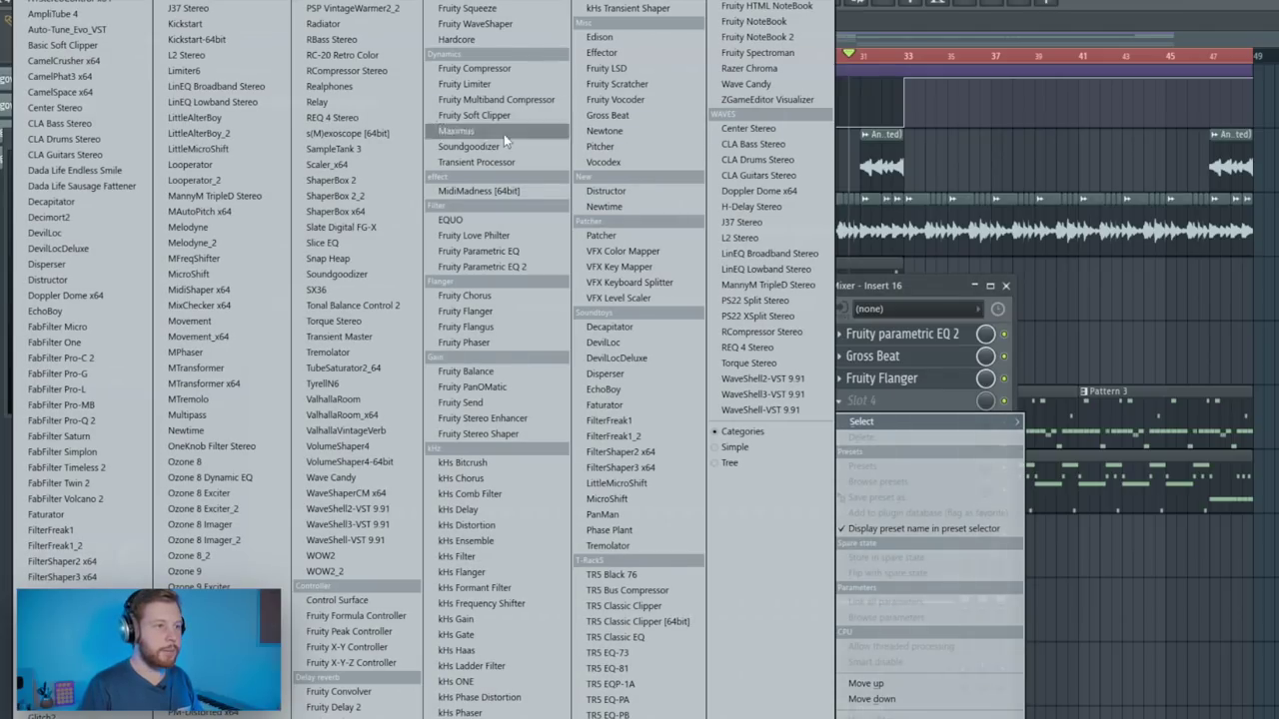
pyautogui.click(500, 419)
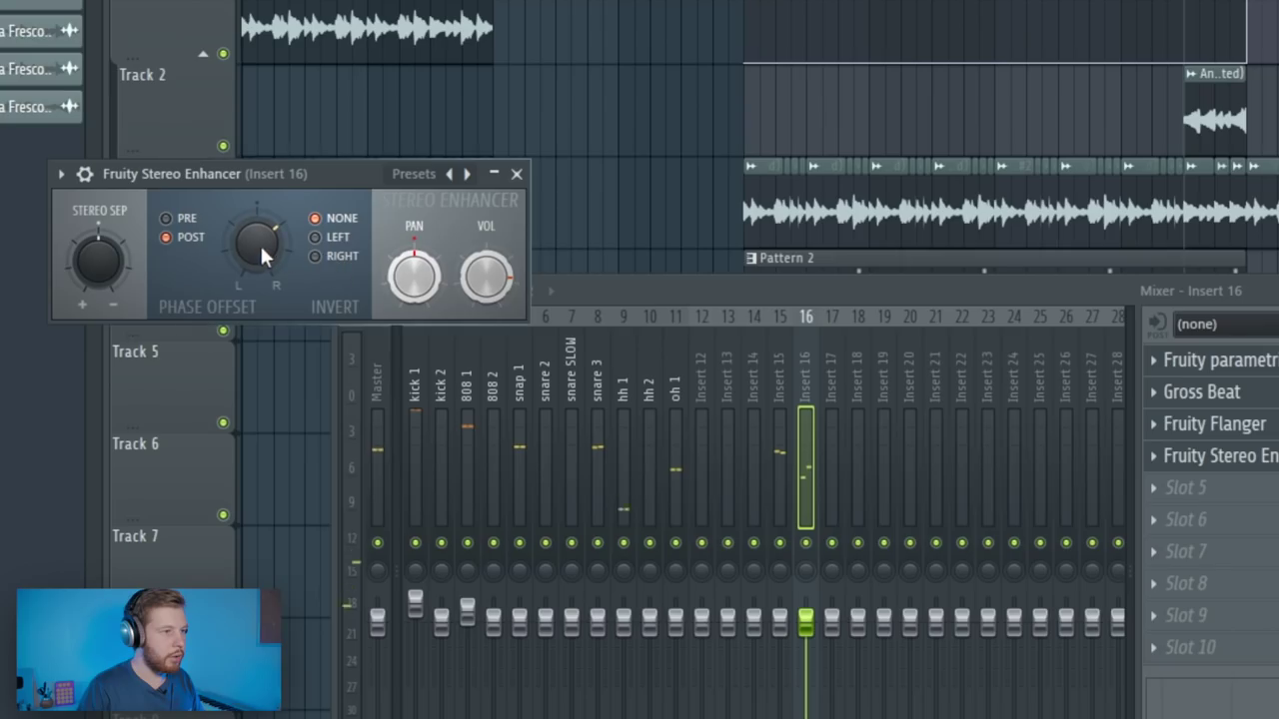
pyautogui.press('space')
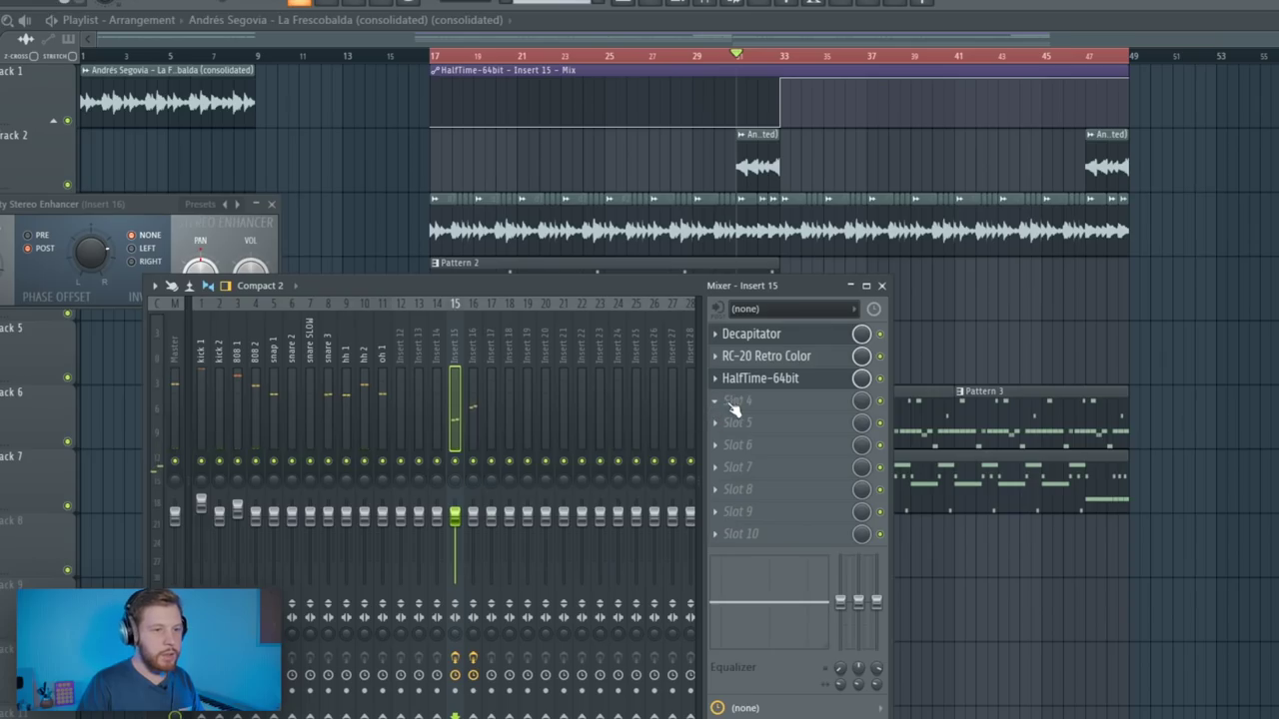
# - Load FabFilter Pro-Q 2 in slot 4 of Insert 15, raise a low cut, and pull in a 72 dB/oct high cut
pyautogui.click(736, 400)
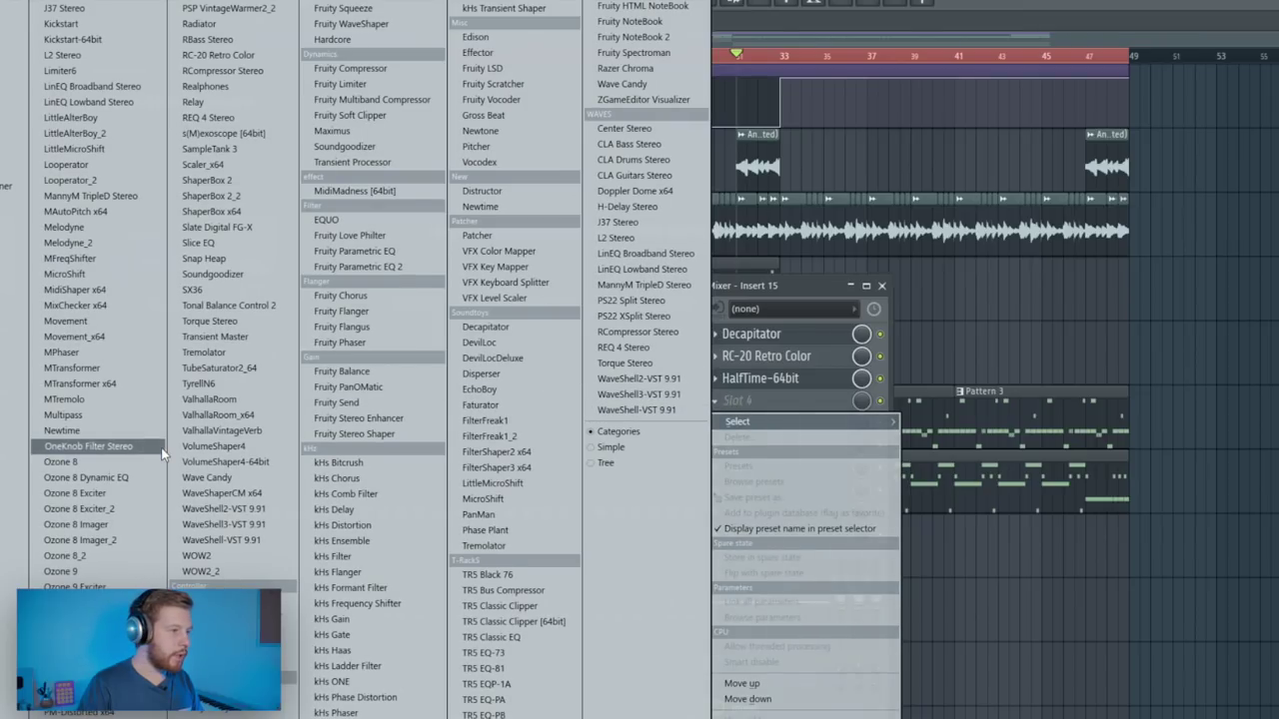
pyautogui.click(10, 421)
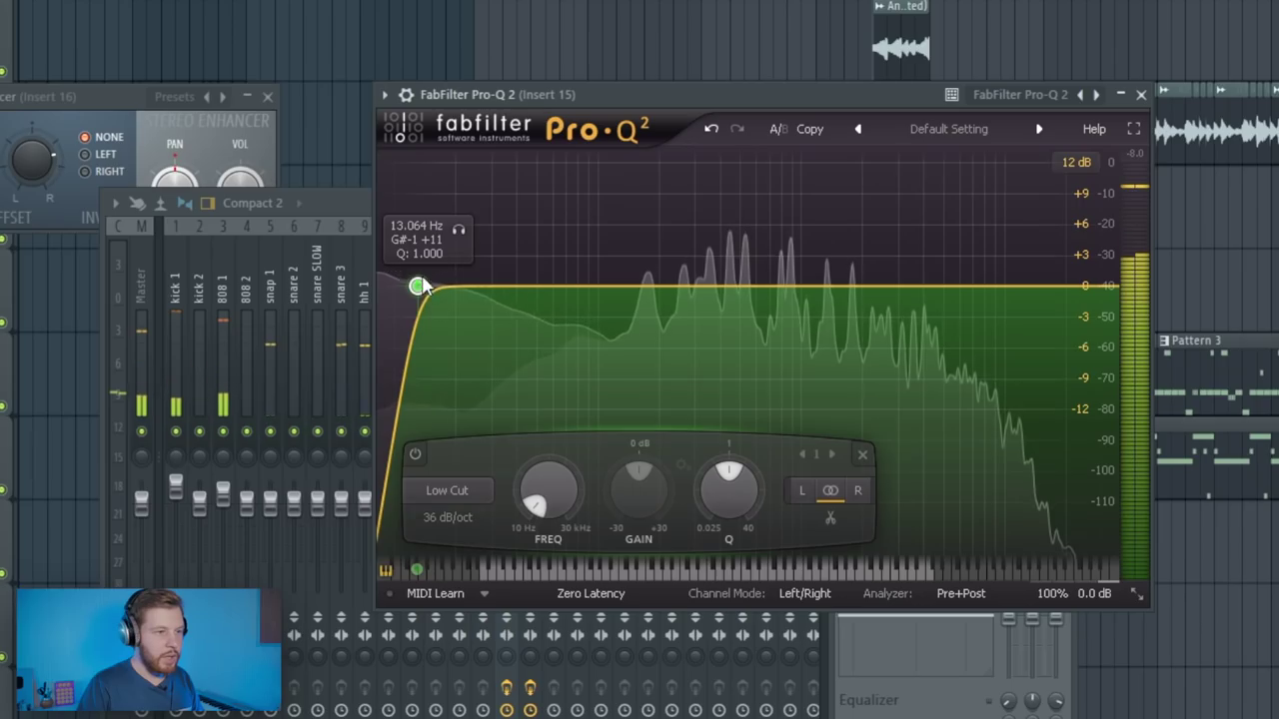
pyautogui.moveTo(425, 287); pyautogui.dragTo(666, 319)
pyautogui.click(667, 518)
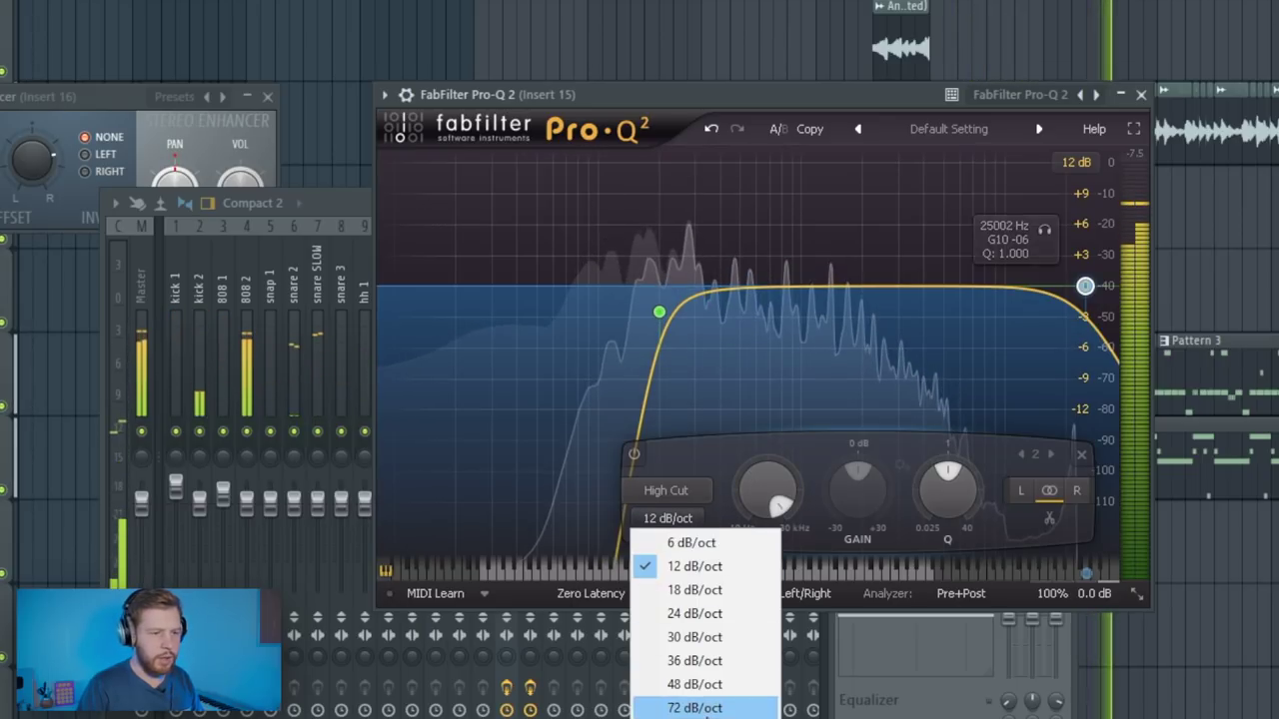
pyautogui.click(680, 718)
pyautogui.moveTo(1085, 288); pyautogui.dragTo(1042, 314)
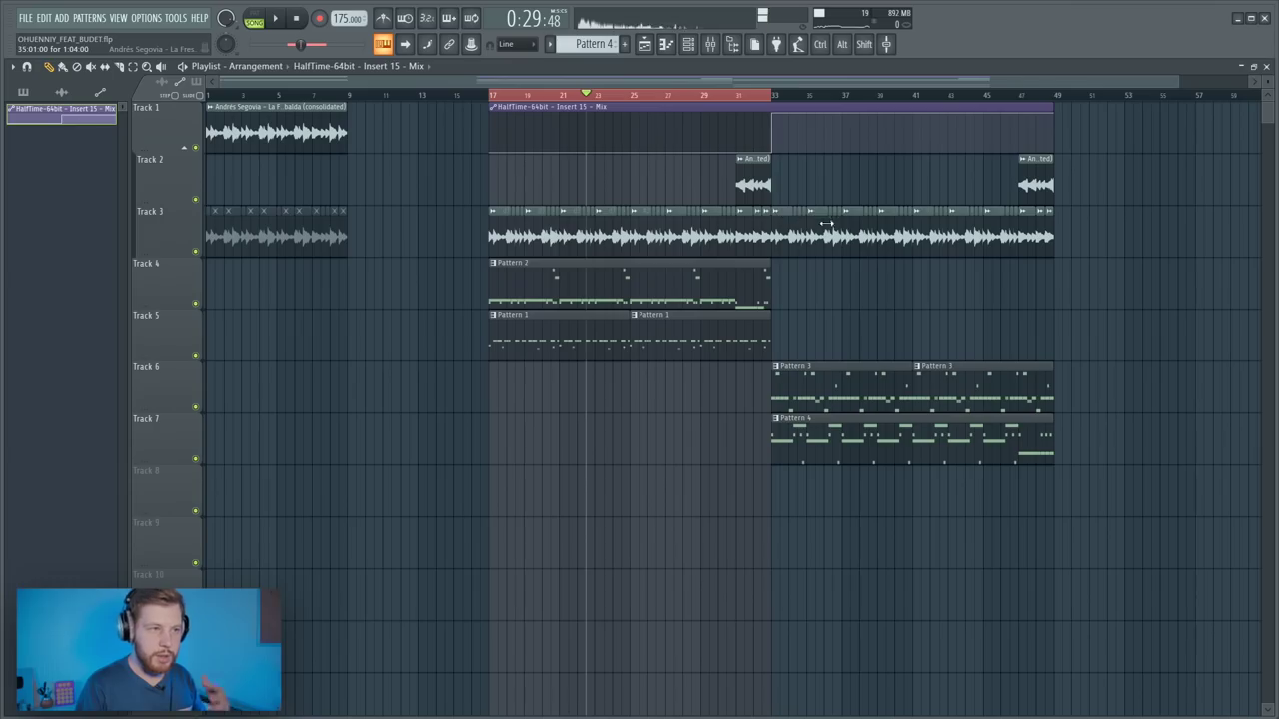
# - Return the playhead to bar 17, open the mixer and load Fruity Stereo Shaper in slot 1 of hh 1
pyautogui.click(496, 97)
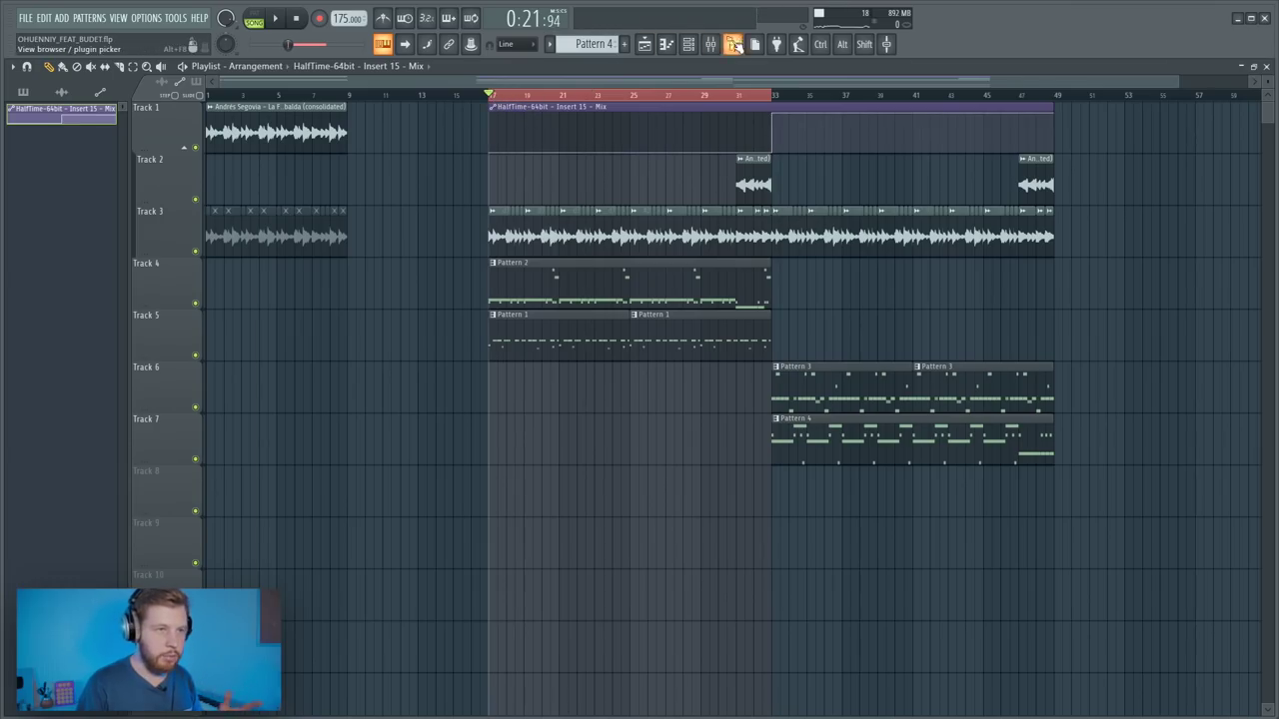
pyautogui.press('F9')
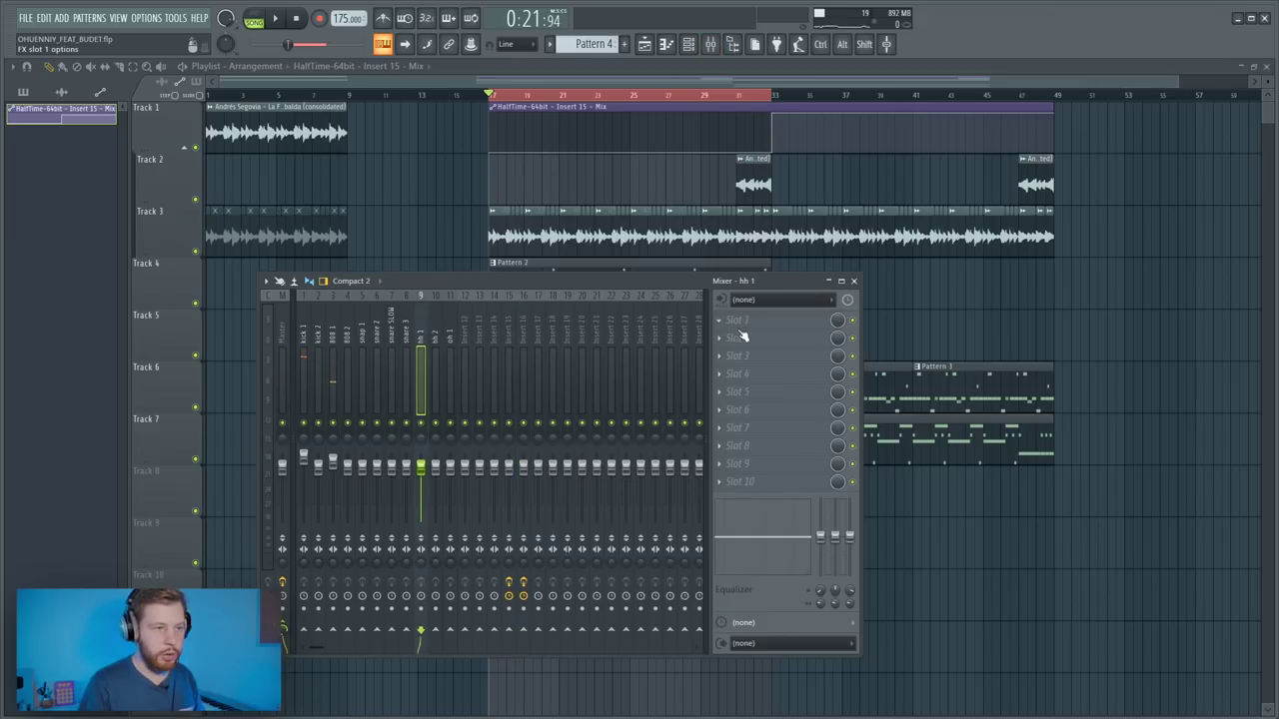
pyautogui.click(741, 337)
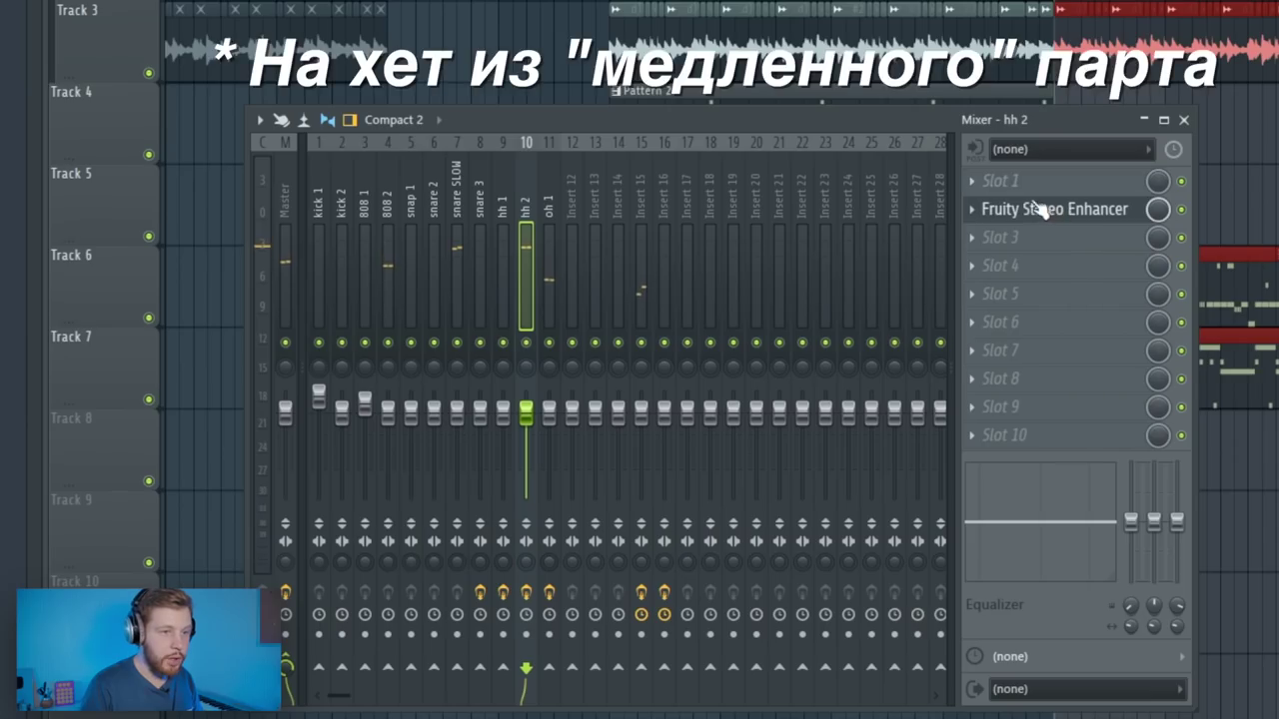
# - Load Gross Beat in slot 1 of hh 2 with the Nick Mira - Flux bank, activate the Arp 2 time pattern and audition it
pyautogui.click(1009, 181)
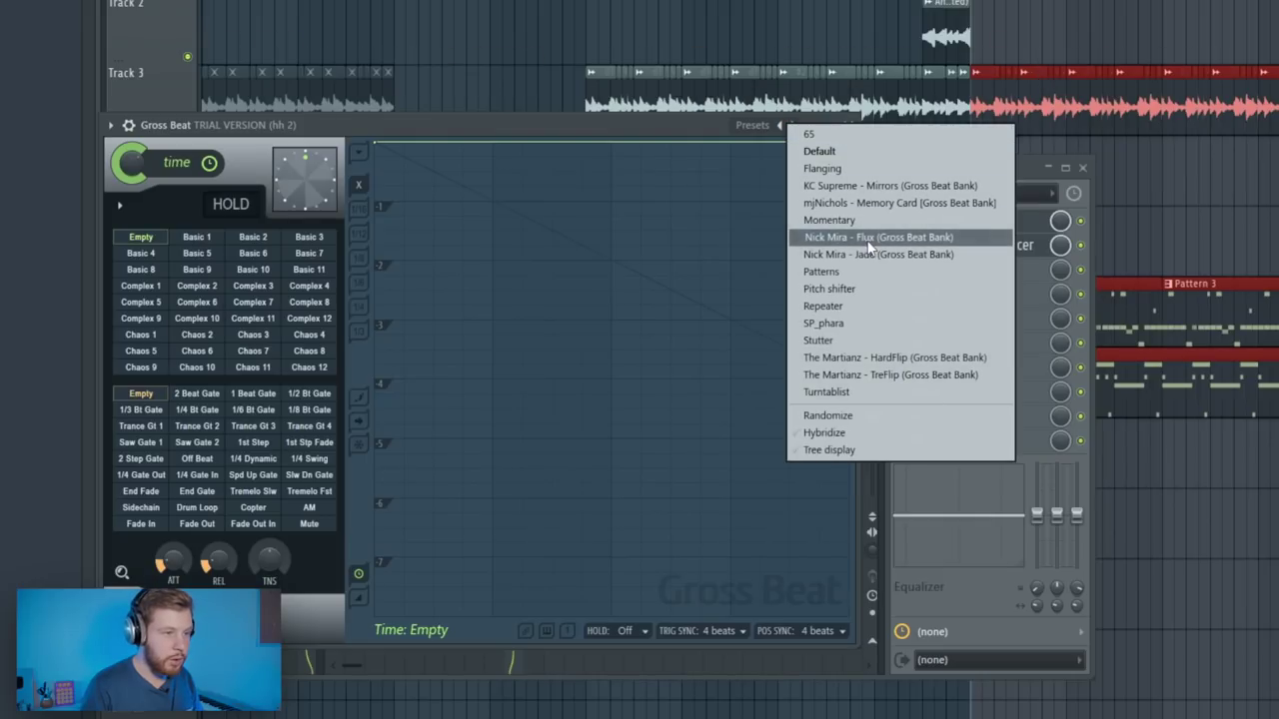
pyautogui.click(858, 237)
pyautogui.click(250, 352)
pyautogui.press('space')
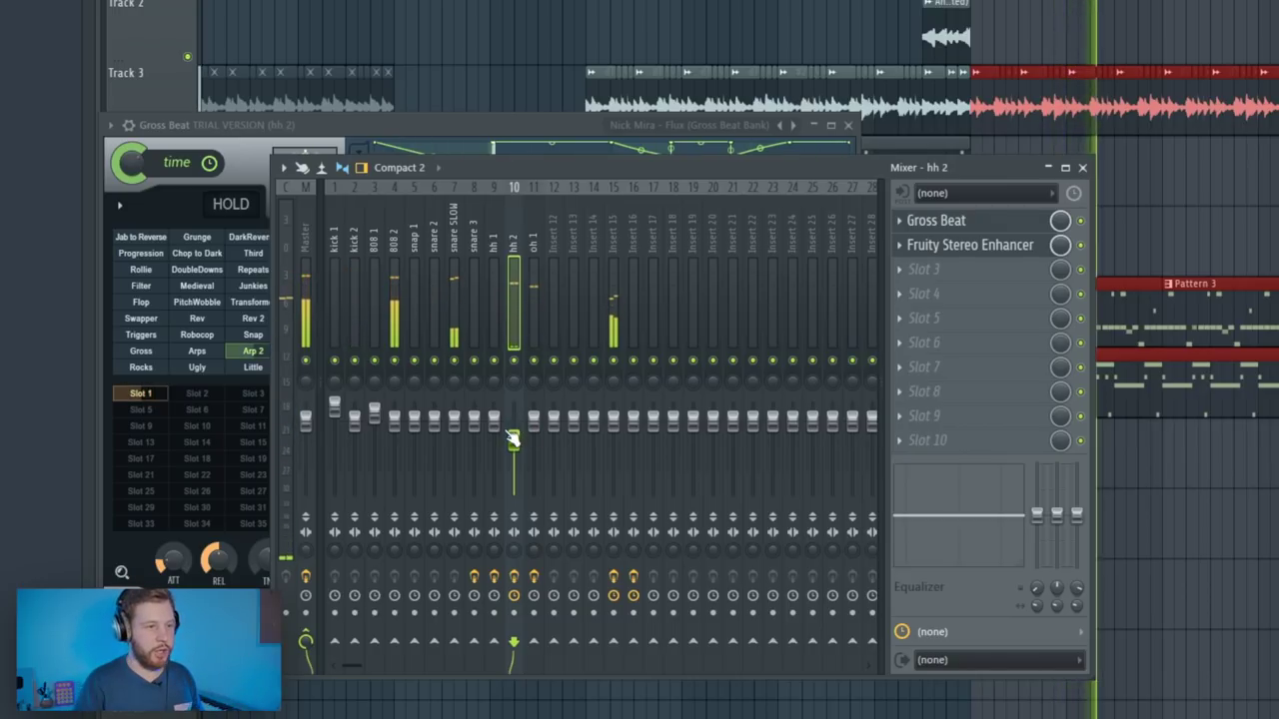
pyautogui.press('space')
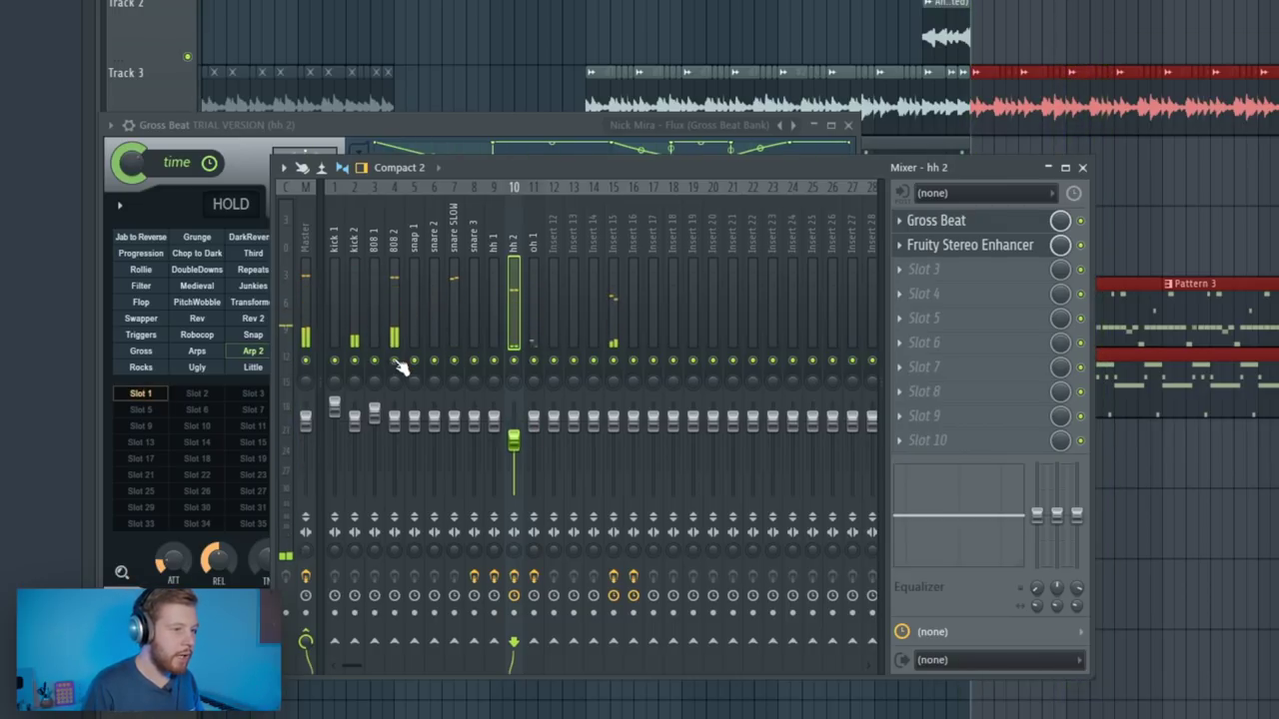
# - Solo the 808 2 channel, load Decapitator in its slot 2 and audition the saturation
pyautogui.click(399, 278)
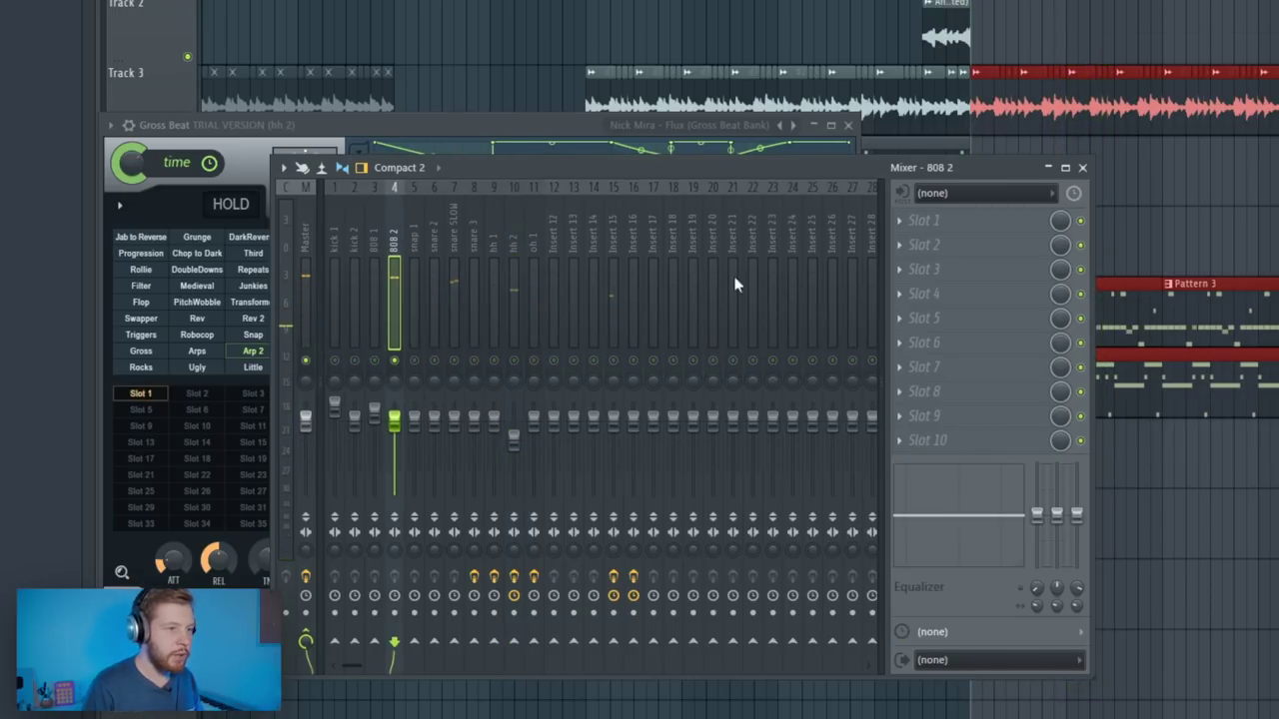
pyautogui.click(959, 249)
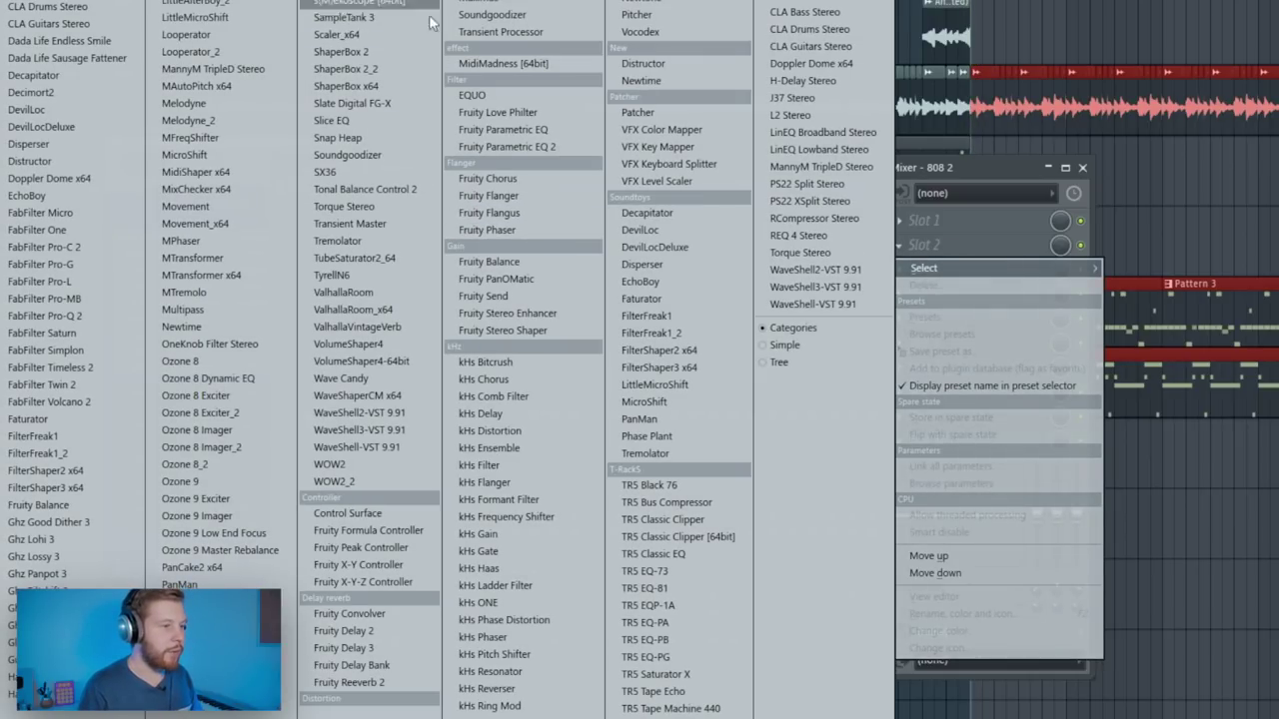
pyautogui.click(664, 212)
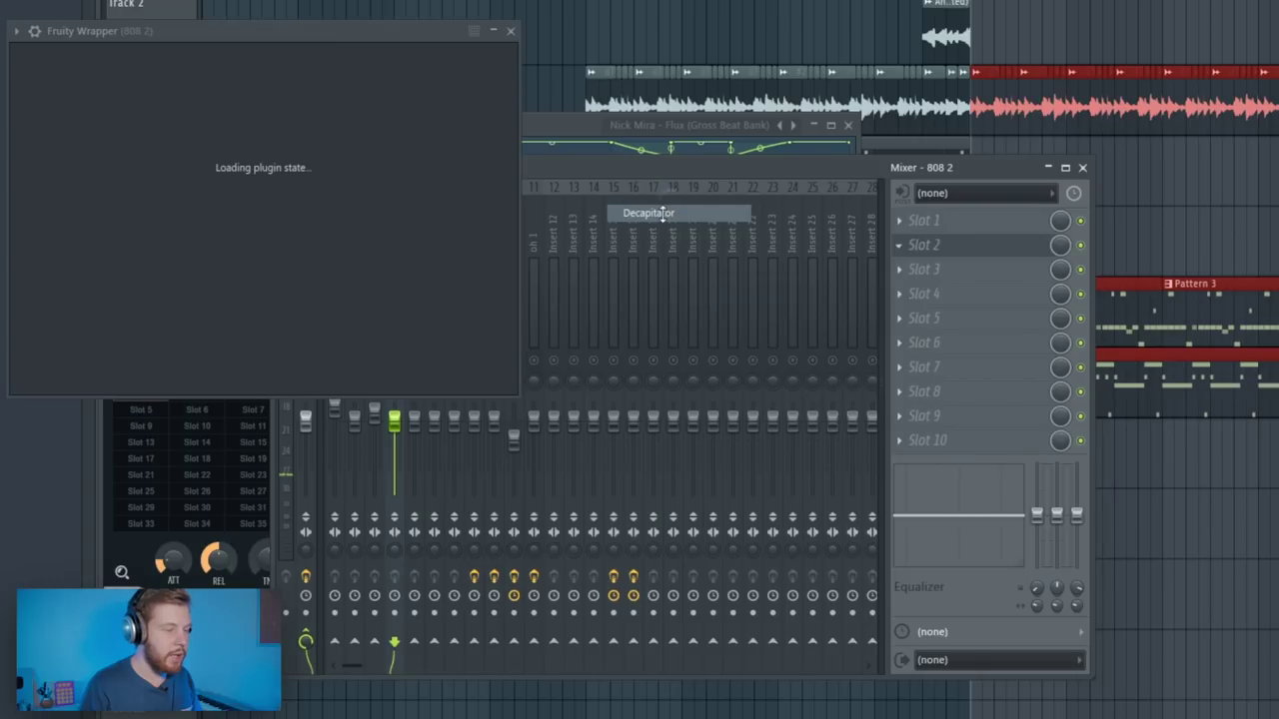
pyautogui.moveTo(374, 36); pyautogui.dragTo(671, 64)
pyautogui.press('space')
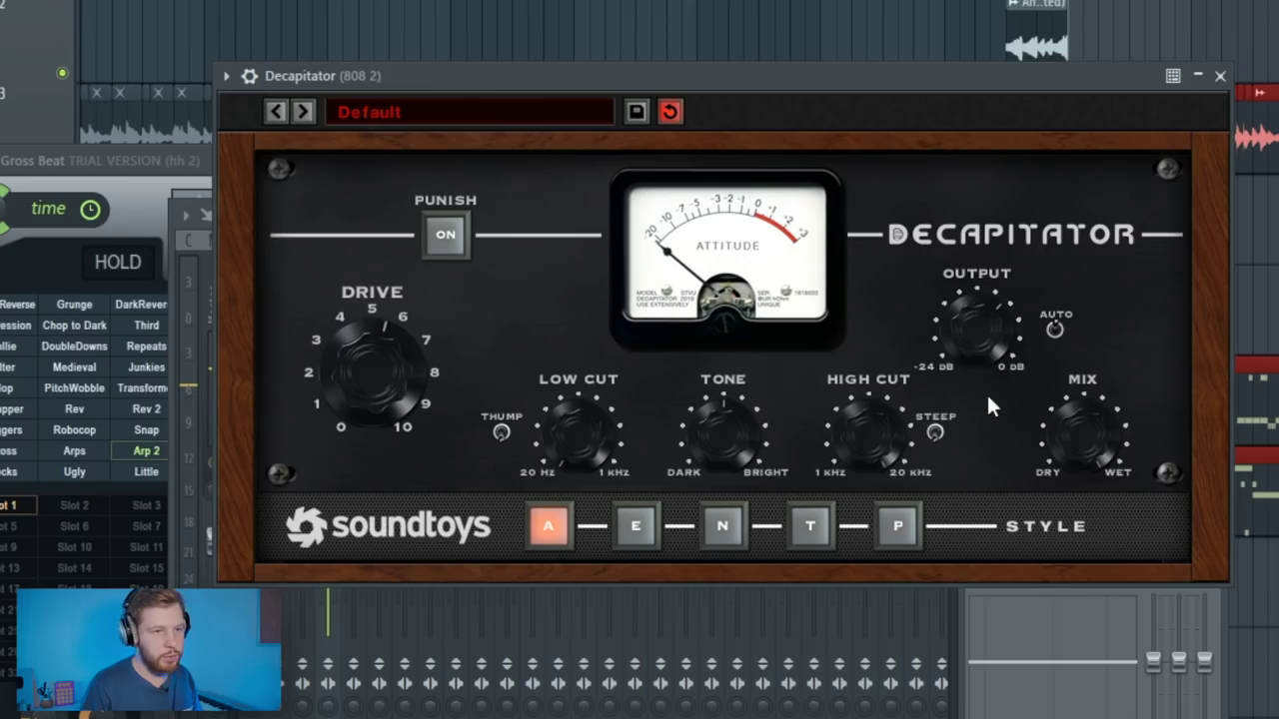
# - Load Fruity WaveShaper in slot 3 of 808 2, bow its curve upward with the middle point and audition it
pyautogui.moveTo(860, 85); pyautogui.dragTo(895, 99)
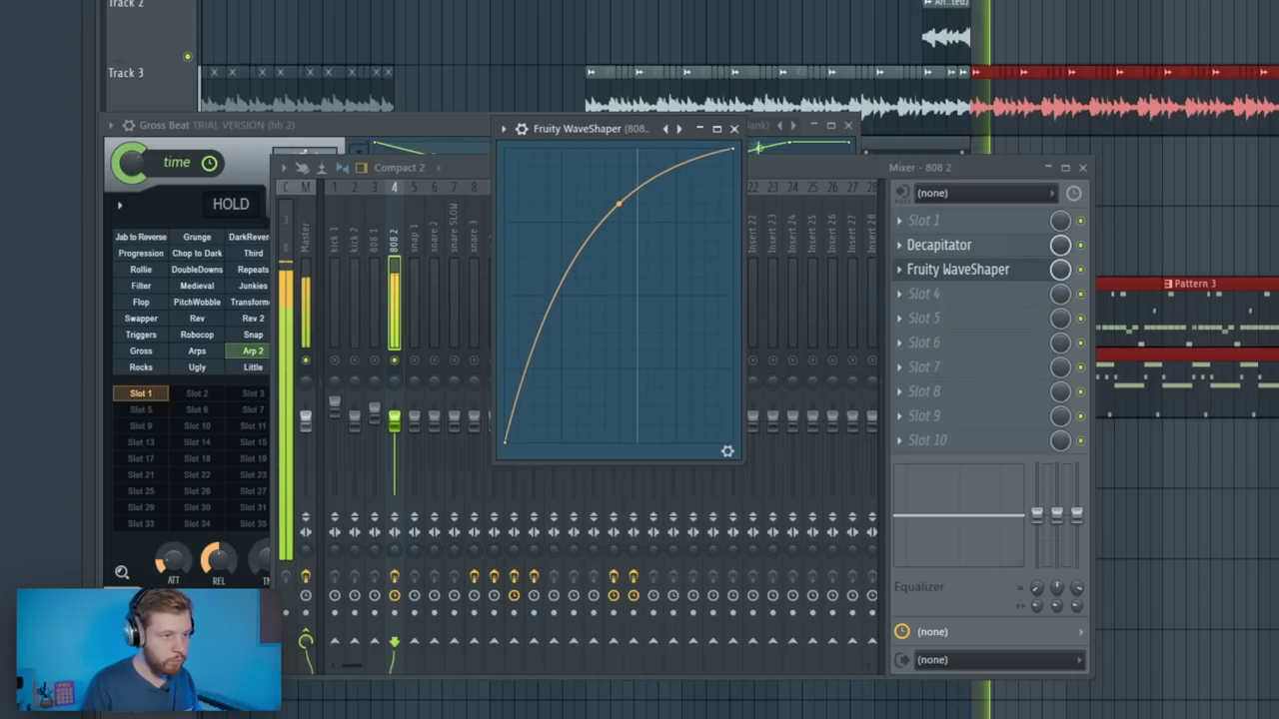
pyautogui.moveTo(619, 204); pyautogui.dragTo(618, 207)
pyautogui.press('space')
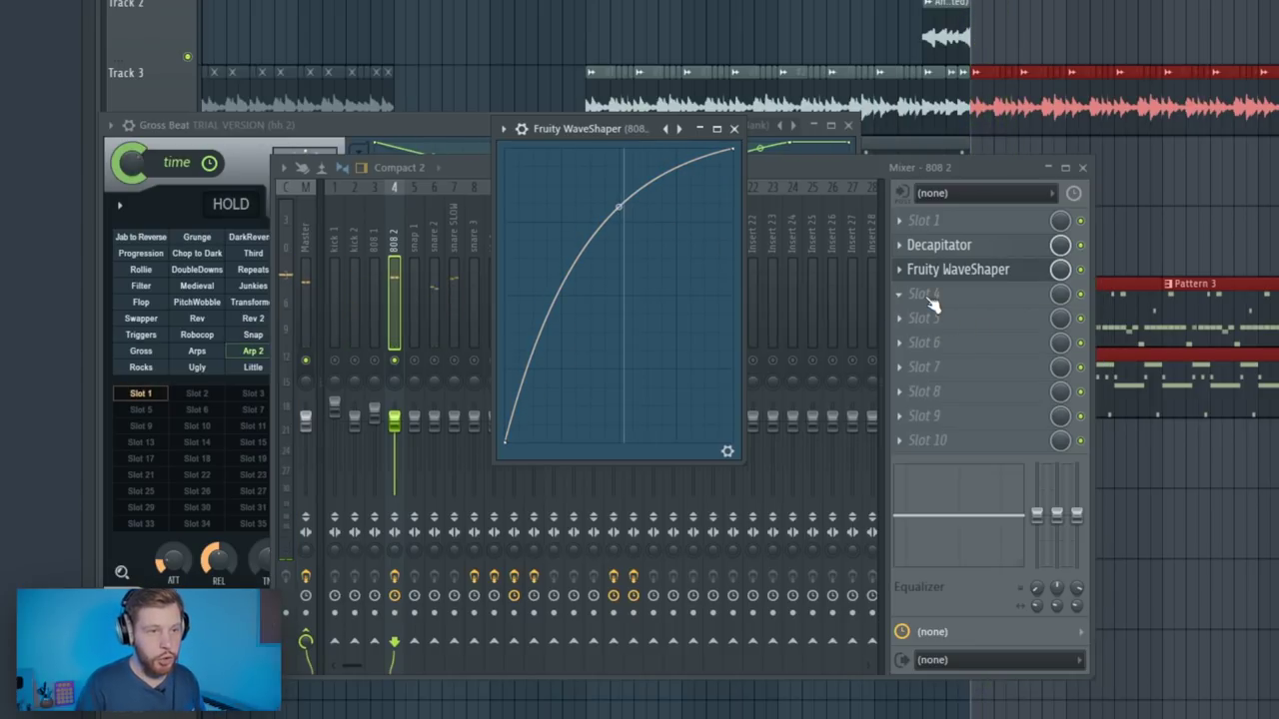
# - Load Ozone 8 Imager_2 in slot 4 of 808 2 with Stereoize on, the first crossover at 215 Hz and Band 2 width 38.0
pyautogui.click(927, 298)
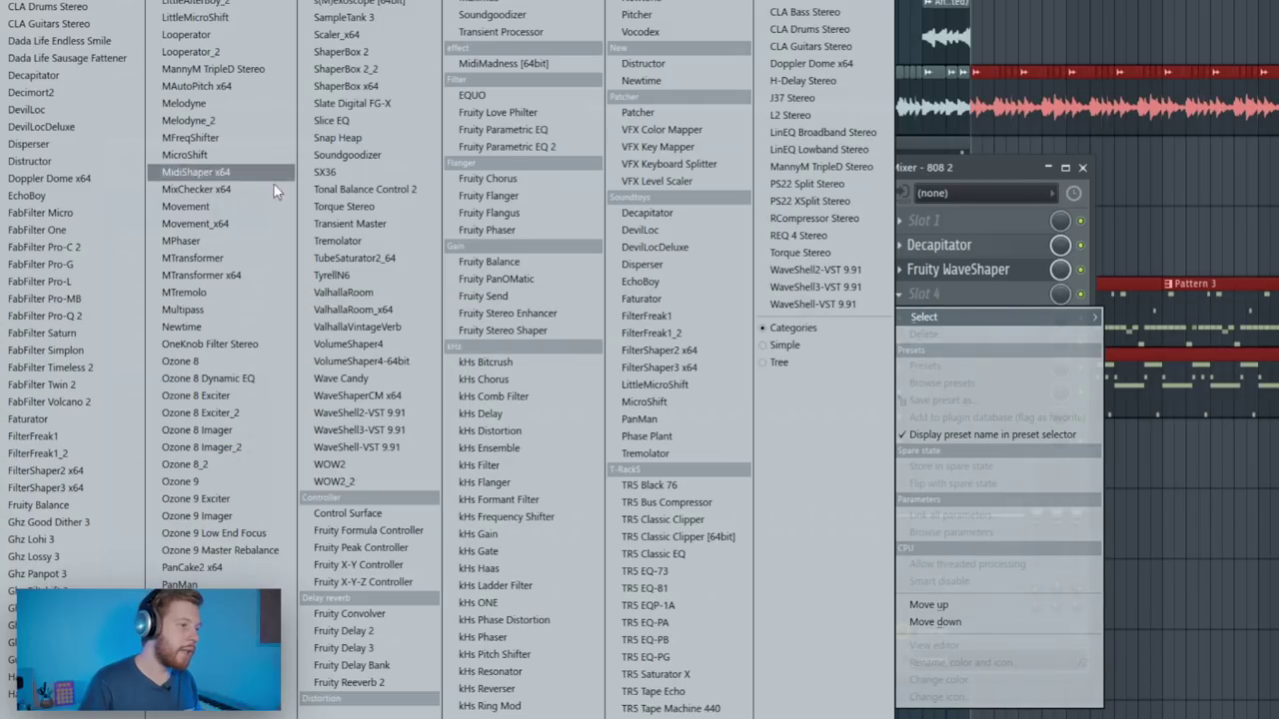
pyautogui.click(258, 446)
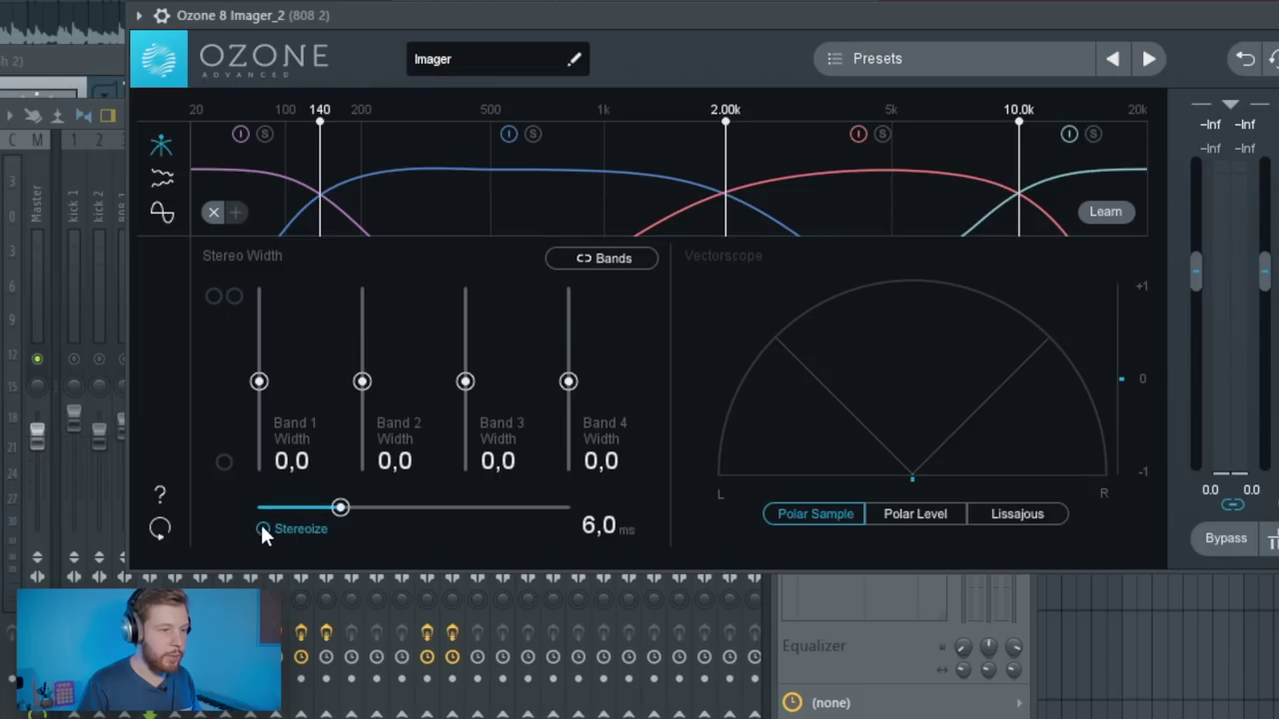
pyautogui.moveTo(320, 147); pyautogui.dragTo(373, 156)
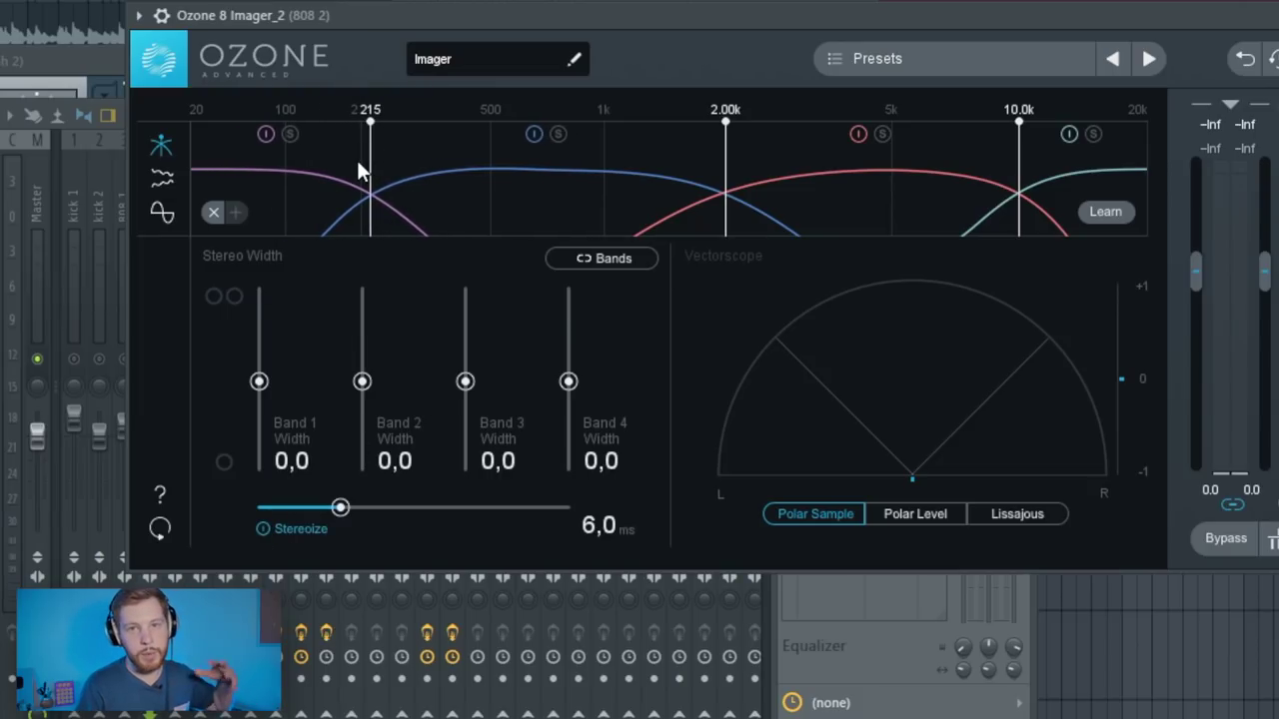
pyautogui.moveTo(361, 381); pyautogui.dragTo(366, 347)
pyautogui.click(1278, 15)
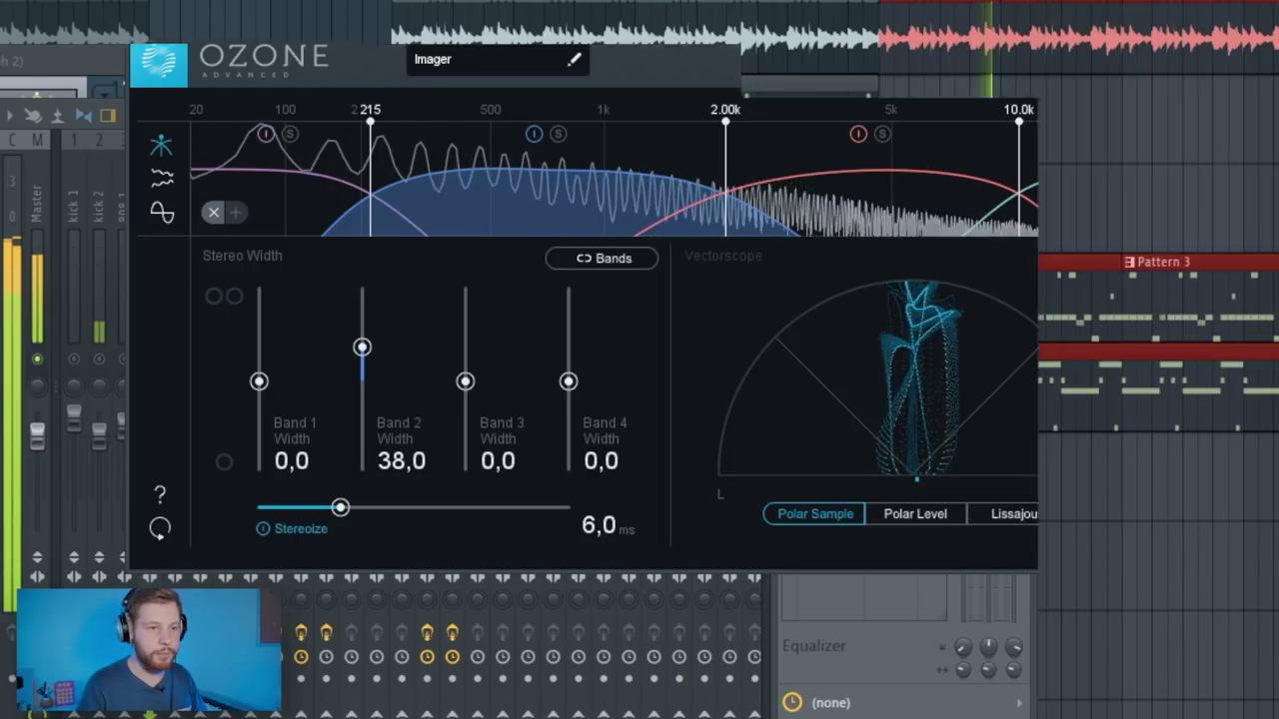
# - Load Fruity Parametric EQ 2 in slot 5 of 808 2, turn band 7 into a low pass, adjust its bandwidth and audition
pyautogui.click(942, 320)
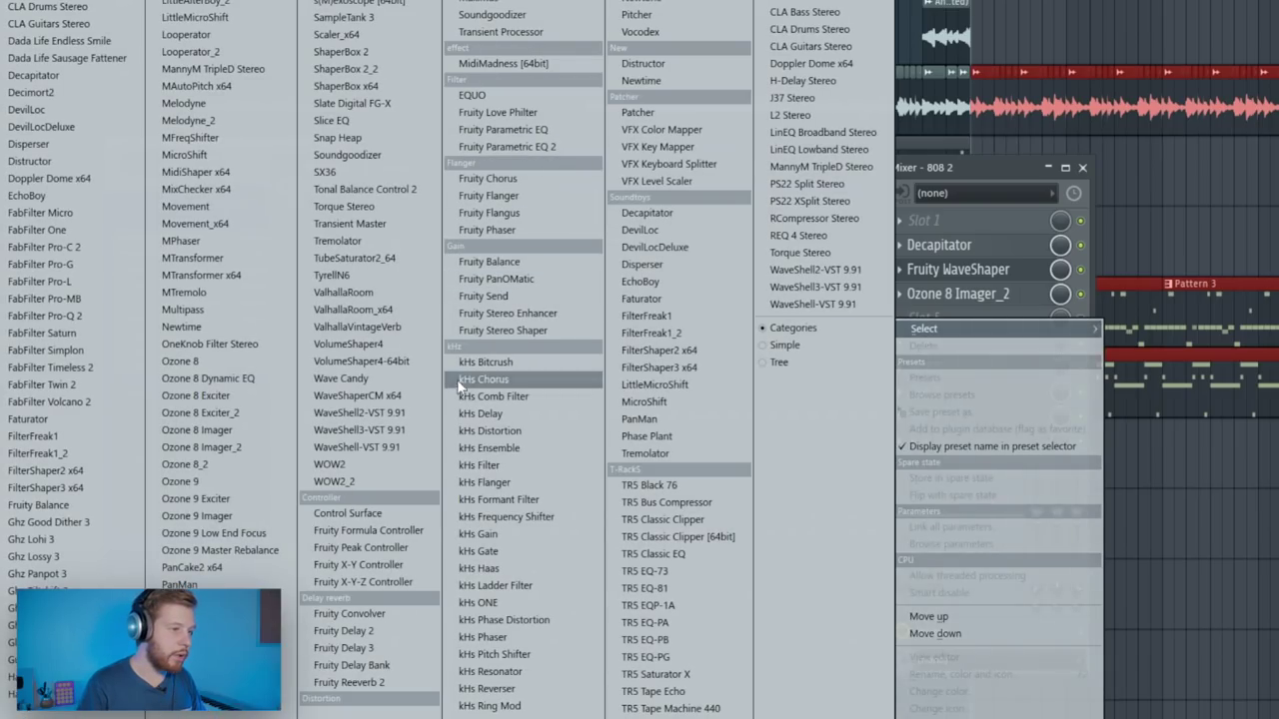
pyautogui.click(574, 150)
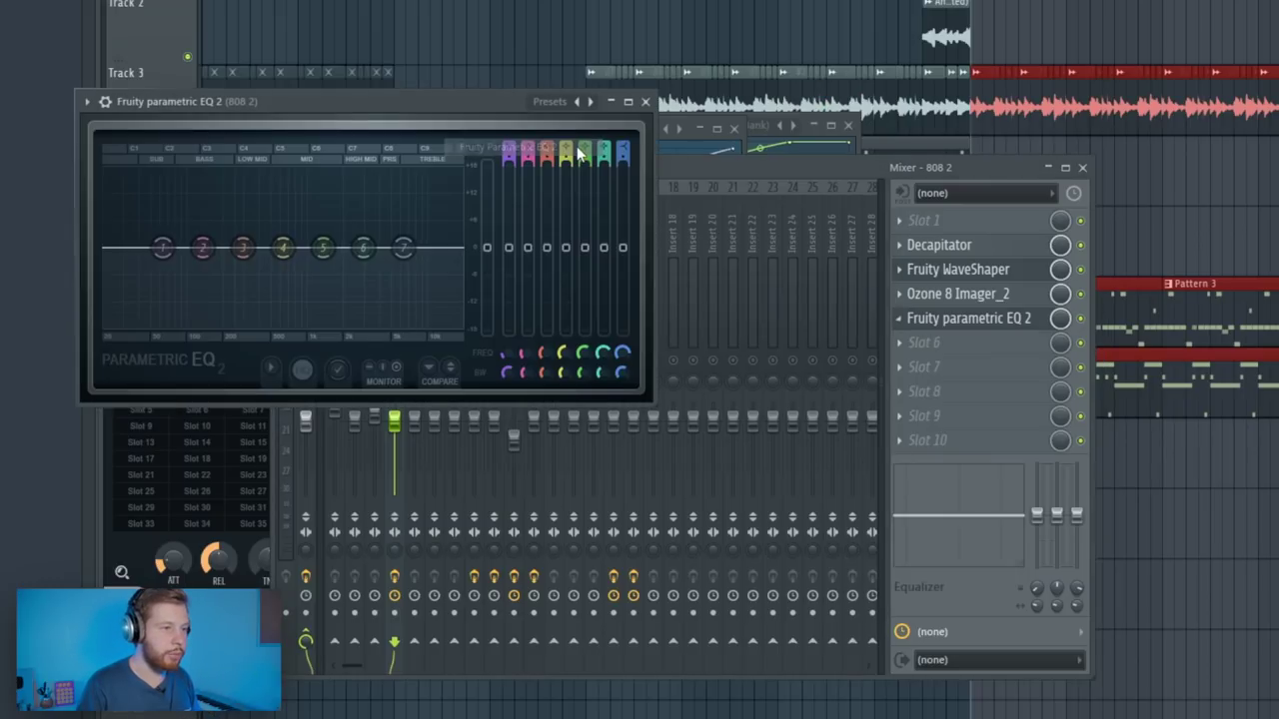
pyautogui.moveTo(491, 105); pyautogui.dragTo(745, 143)
pyautogui.rightClick(660, 283)
pyautogui.moveTo(688, 330)
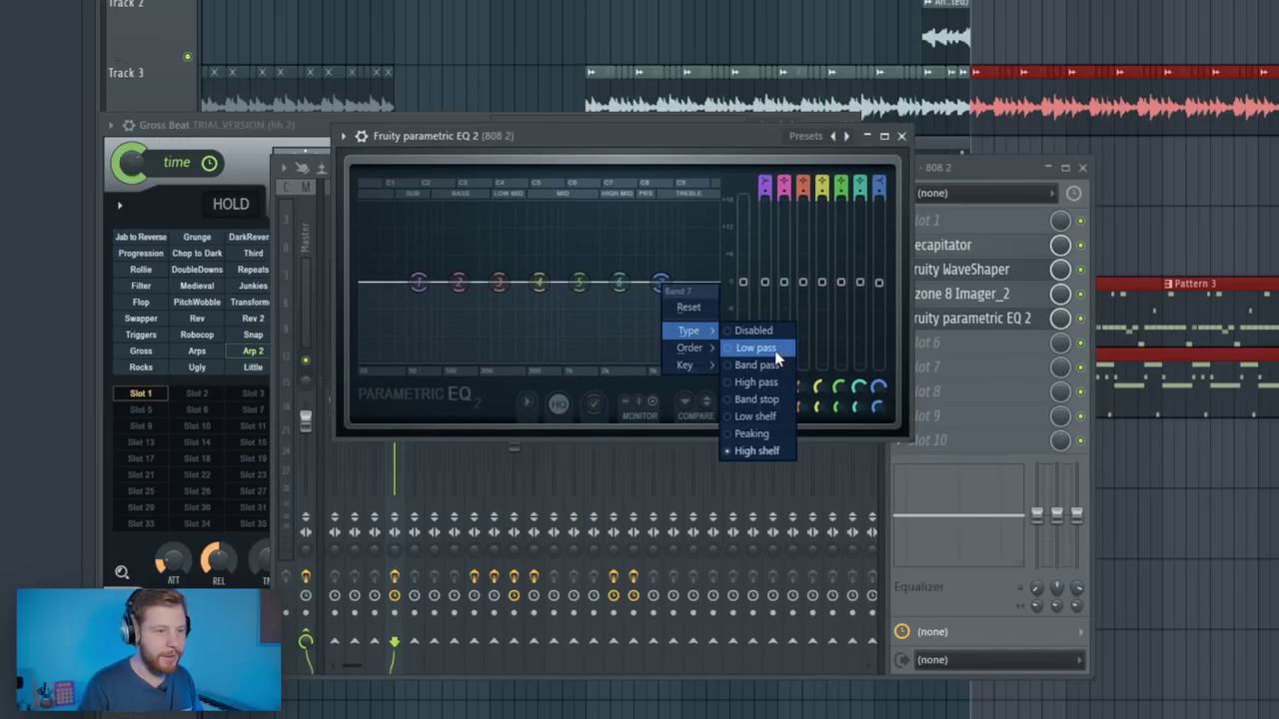
pyautogui.click(775, 349)
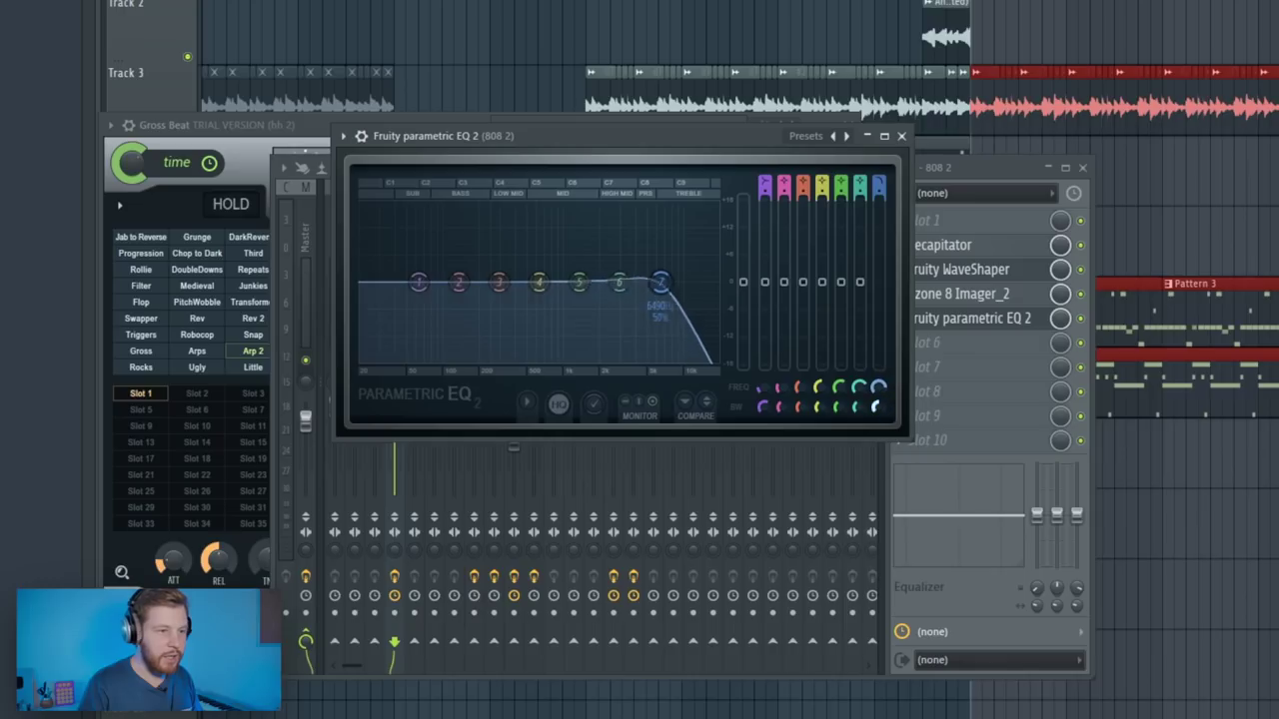
pyautogui.scroll(5, 660, 283)
pyautogui.press('space')
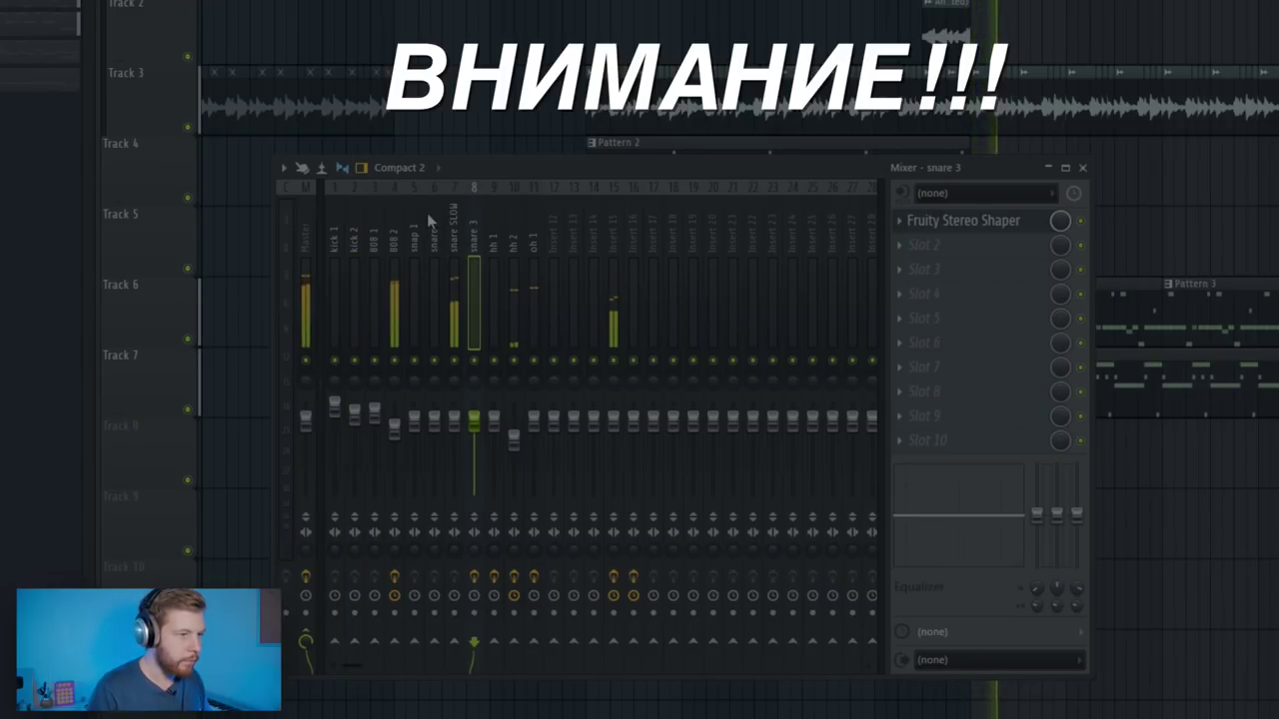
# - Load Fruity Reeverb 2 in slot 1 of snare SLOW, raise its decay, lower the wet level and audition the reverb
pyautogui.click(453, 250)
pyautogui.click(932, 222)
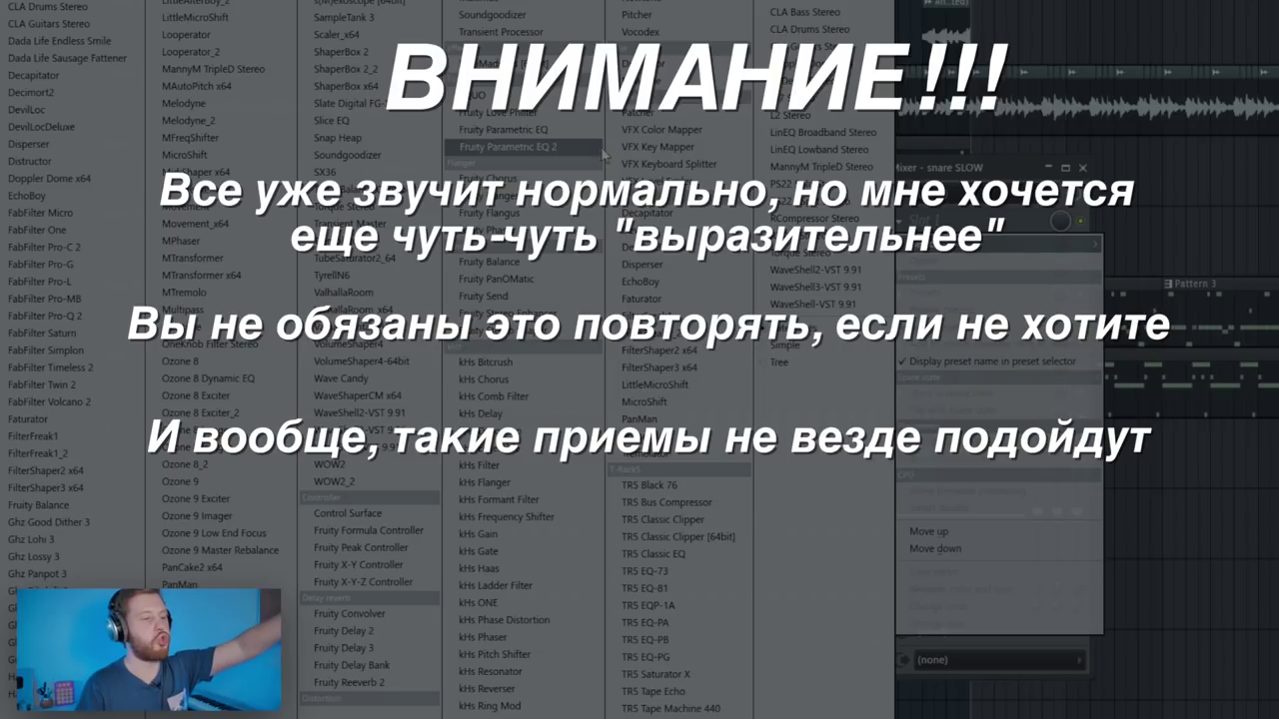
pyautogui.click(385, 682)
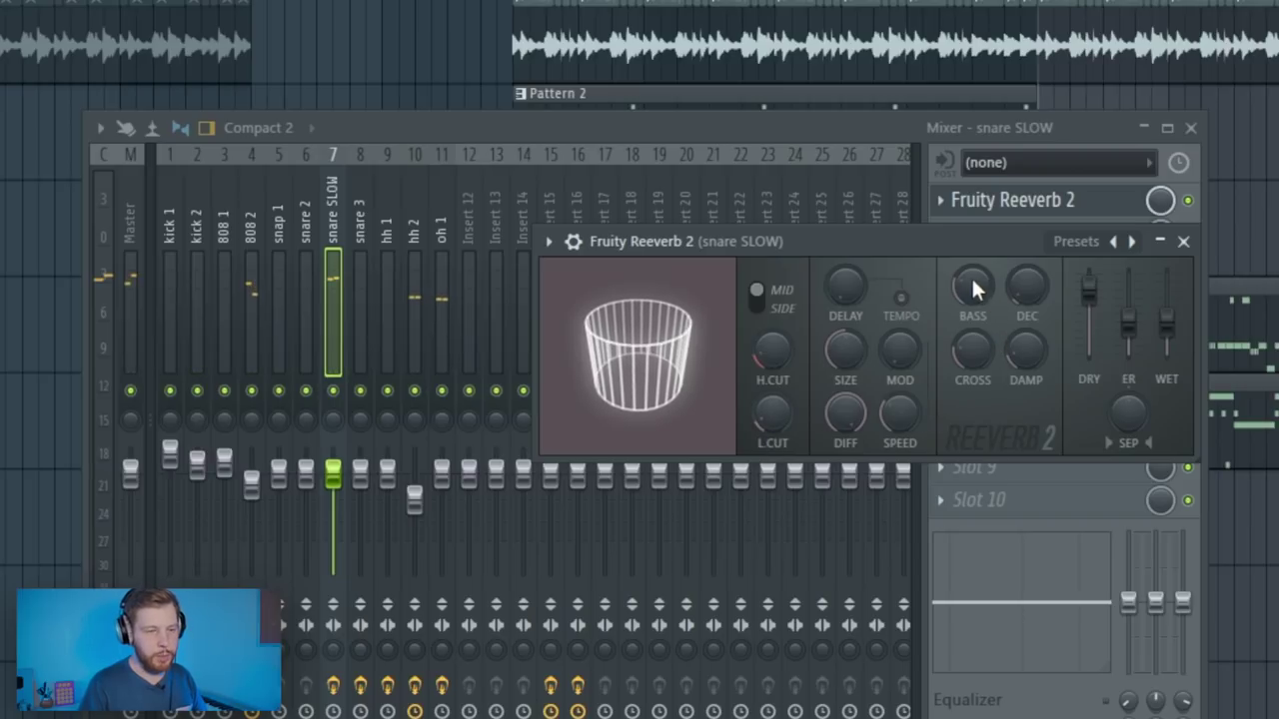
pyautogui.moveTo(1027, 288); pyautogui.dragTo(1027, 248)
pyautogui.moveTo(1167, 322); pyautogui.dragTo(1166, 346)
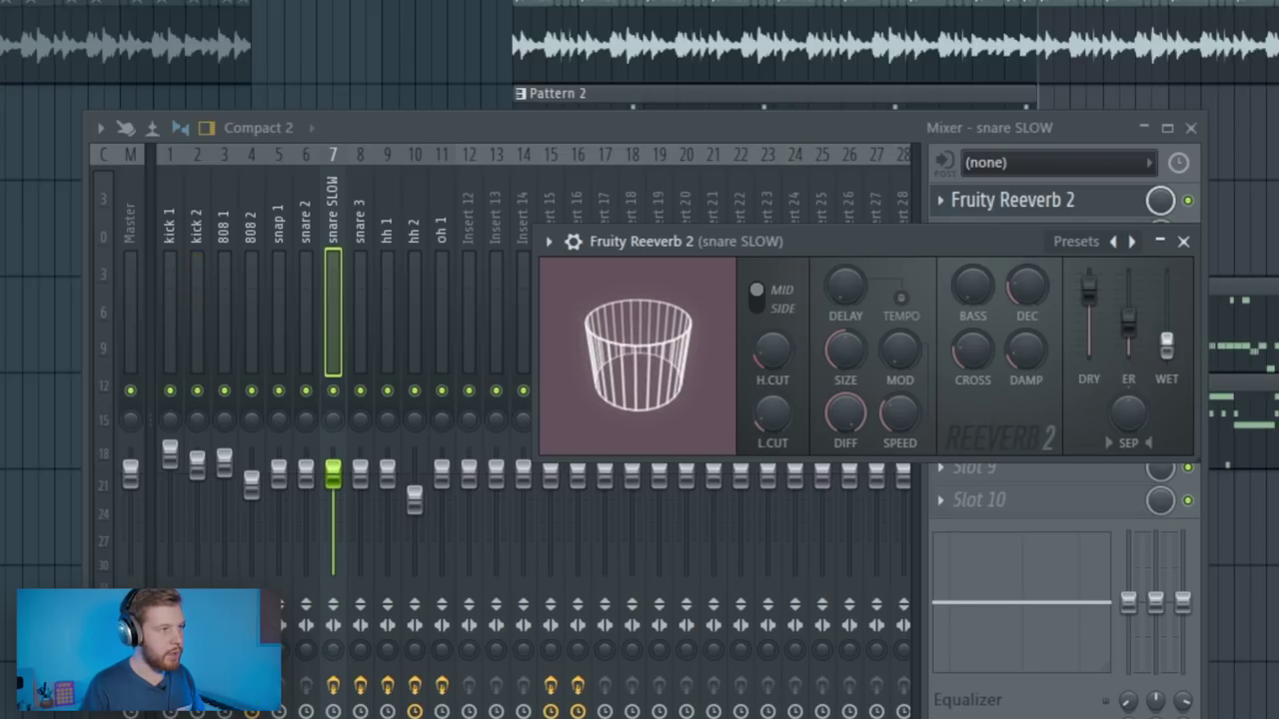
pyautogui.press('space')
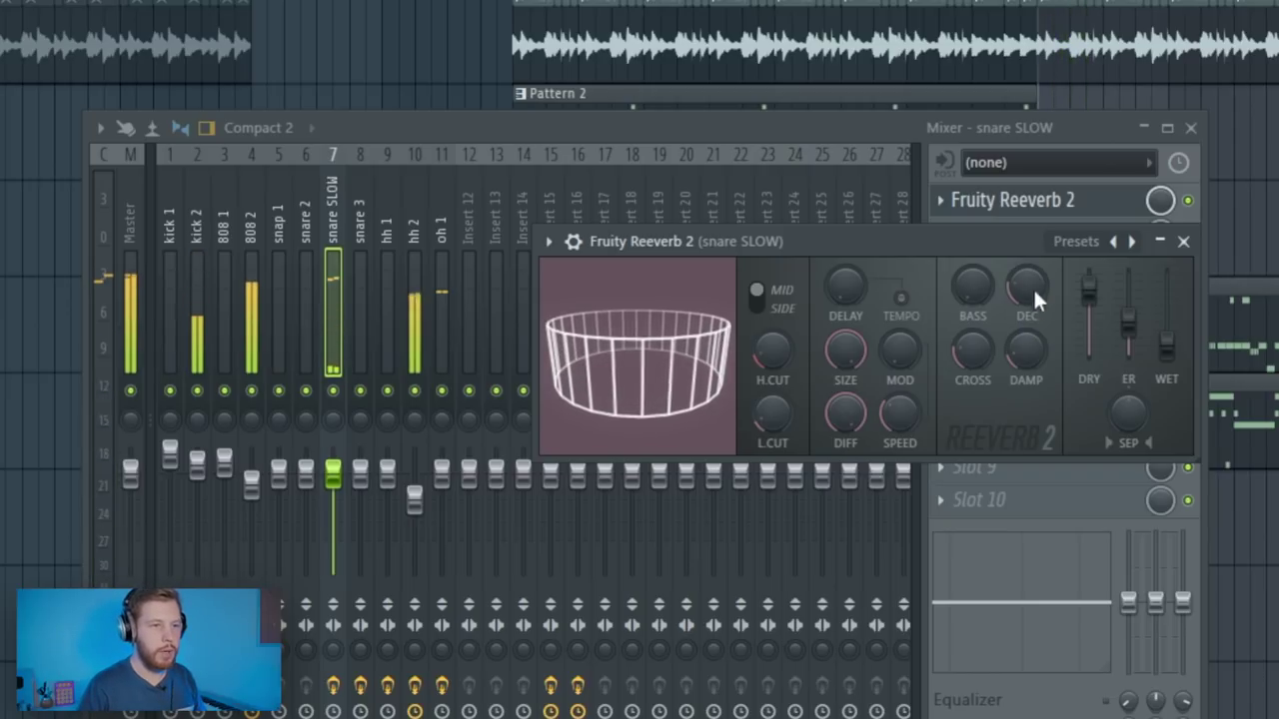
pyautogui.press('space')
pyautogui.click(1183, 241)
# - Load Transient Master ahead of Fruity Reeverb 2 on snare SLOW, adjust its controls and audition the snare
pyautogui.click(983, 199)
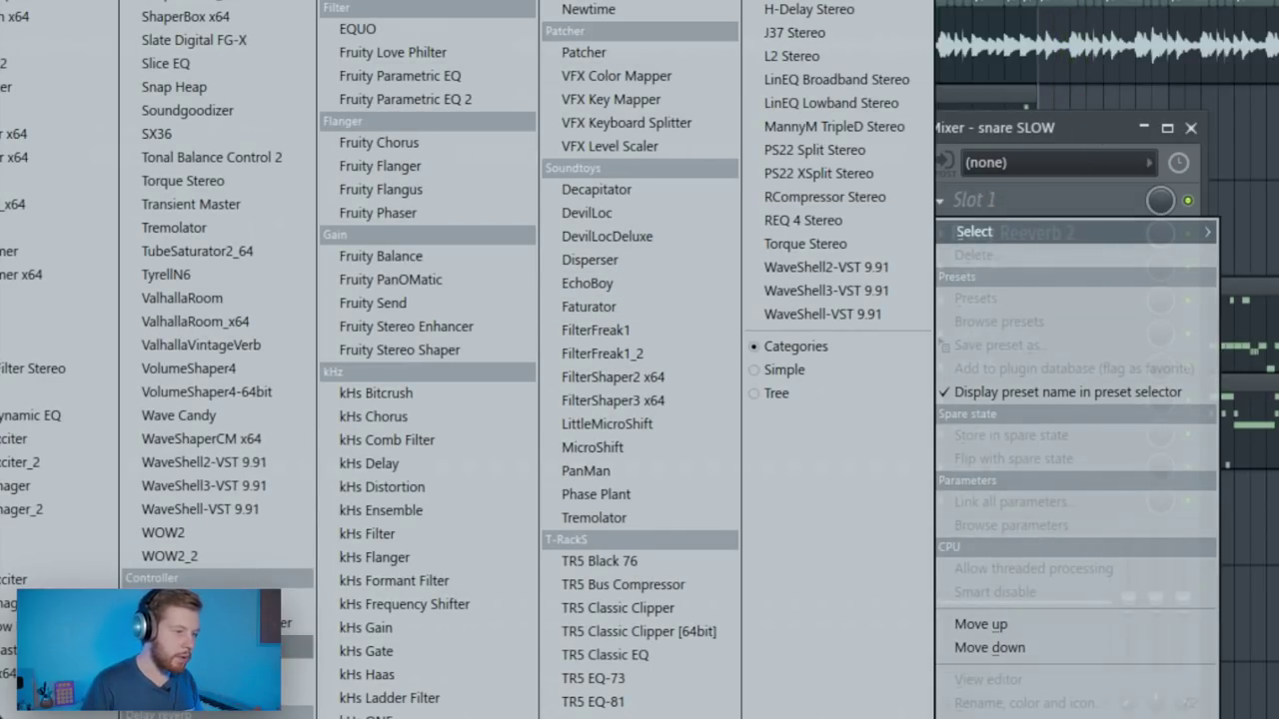
pyautogui.click(191, 204)
pyautogui.moveTo(678, 271); pyautogui.dragTo(679, 269)
pyautogui.moveTo(832, 326); pyautogui.dragTo(836, 357)
pyautogui.press('space')
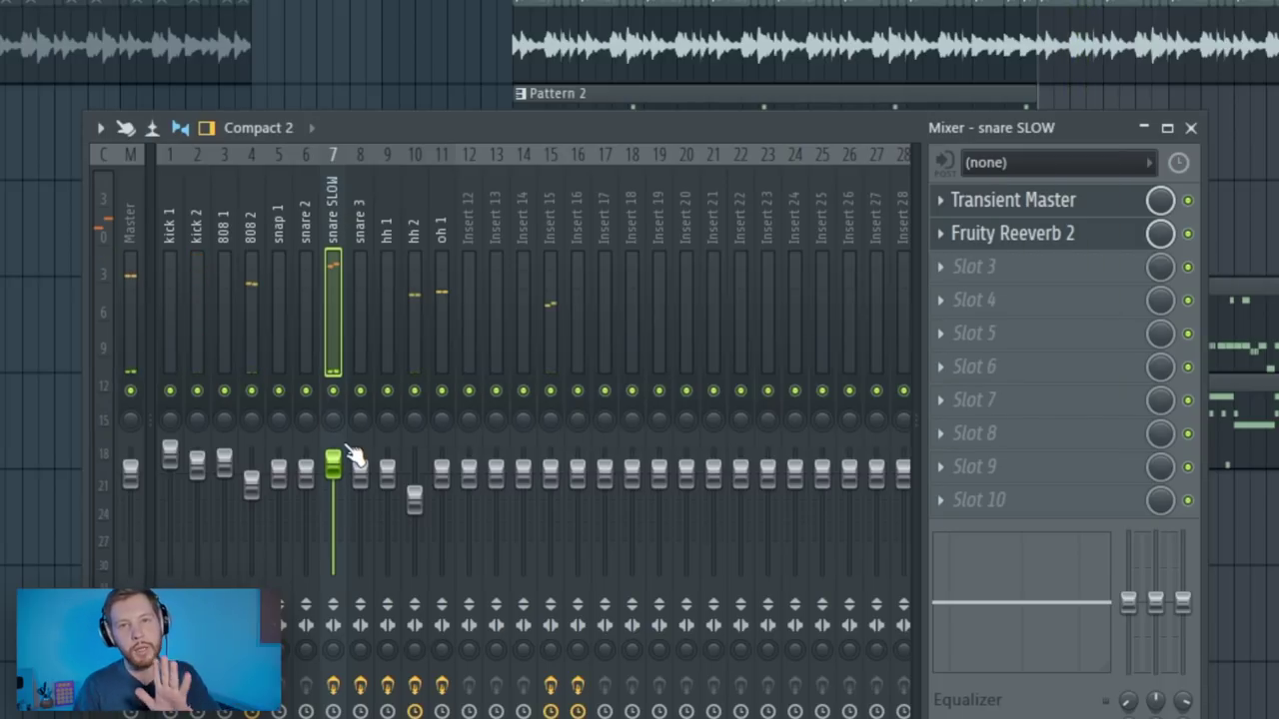
# - Load Ozone 8 Imager_2 in slot 3 of snare SLOW with Stereoize, first crossover 235 Hz, Band 2 width 25.3 and Band 3 width 16.5
pyautogui.click(971, 277)
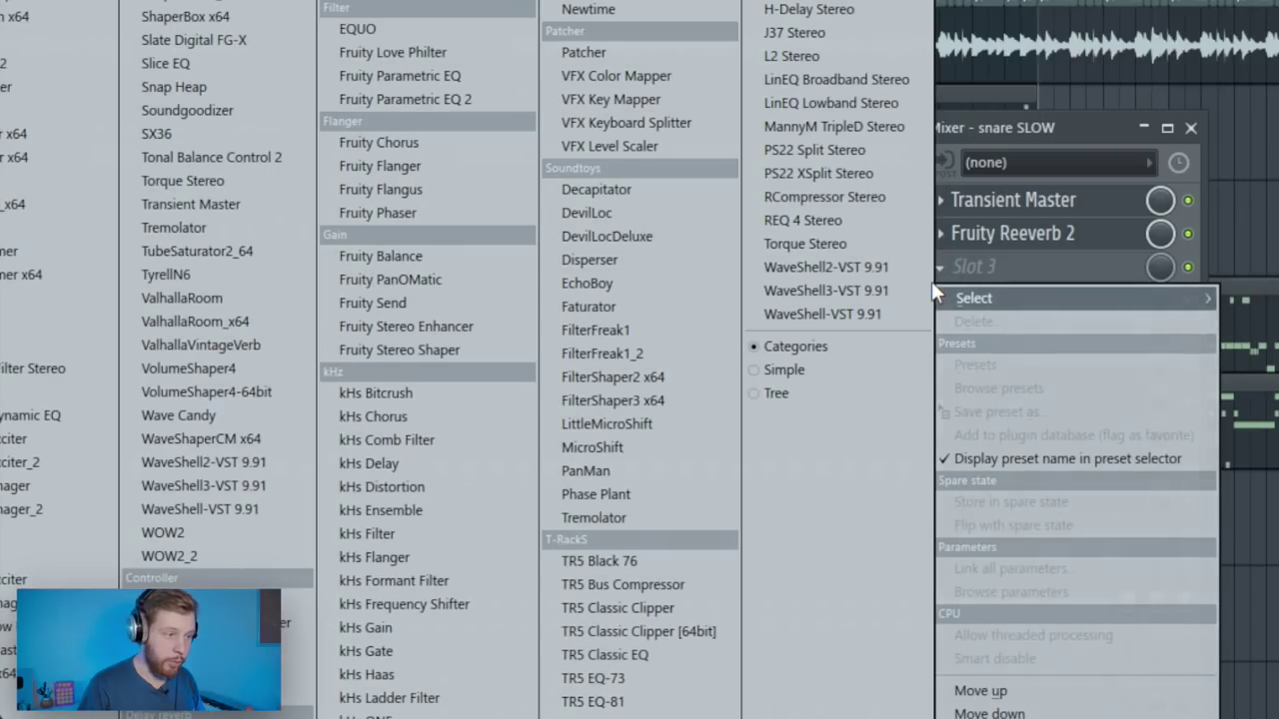
pyautogui.click(60, 506)
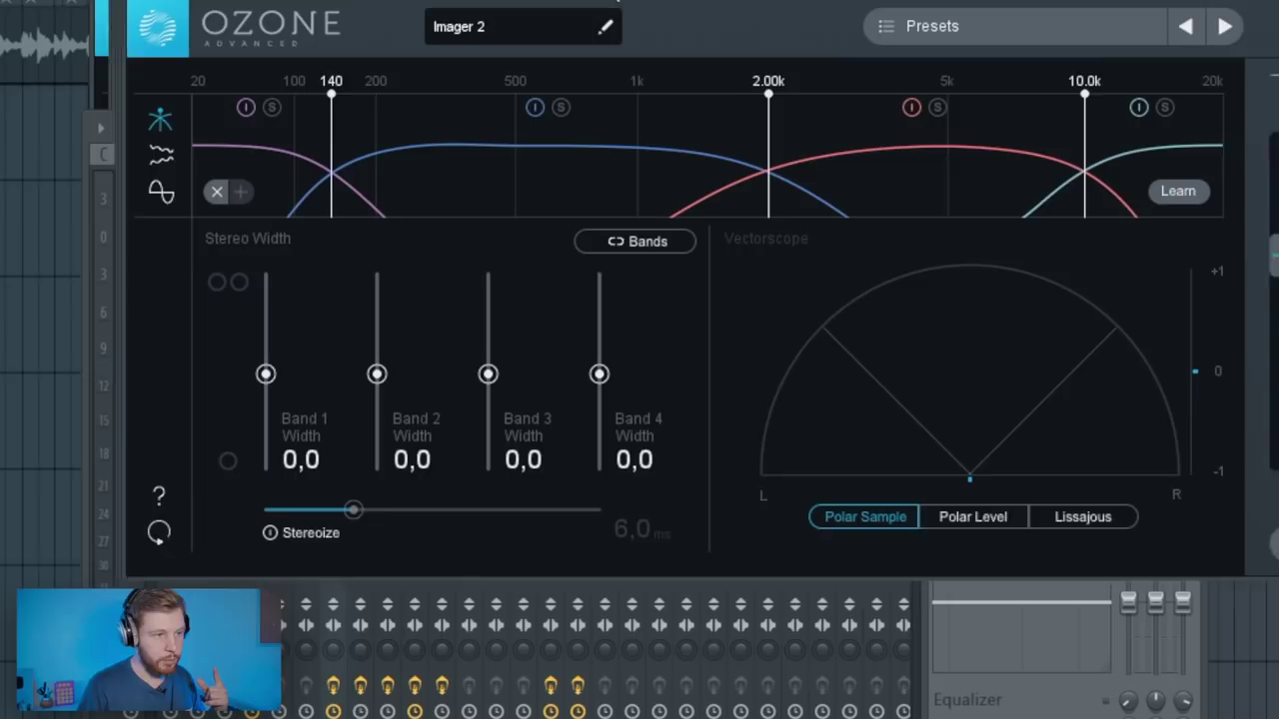
pyautogui.click(280, 533)
pyautogui.moveTo(348, 118); pyautogui.dragTo(407, 140)
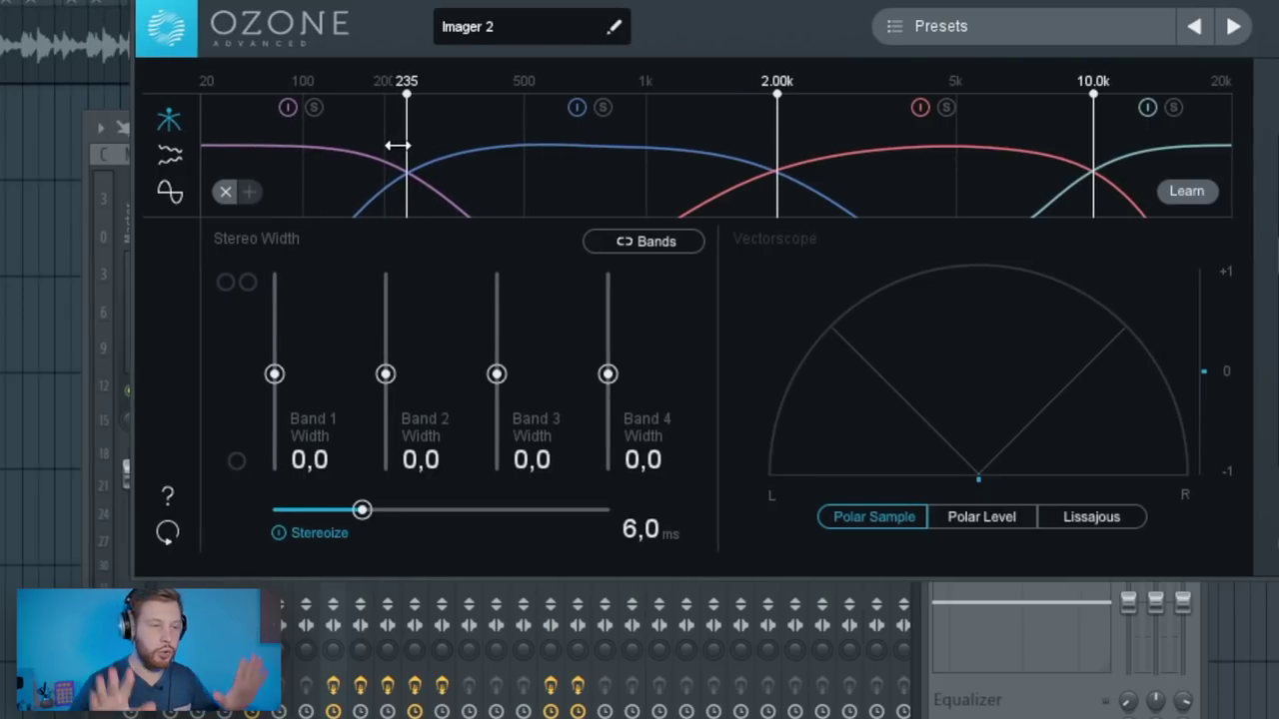
pyautogui.moveTo(386, 373); pyautogui.dragTo(385, 349)
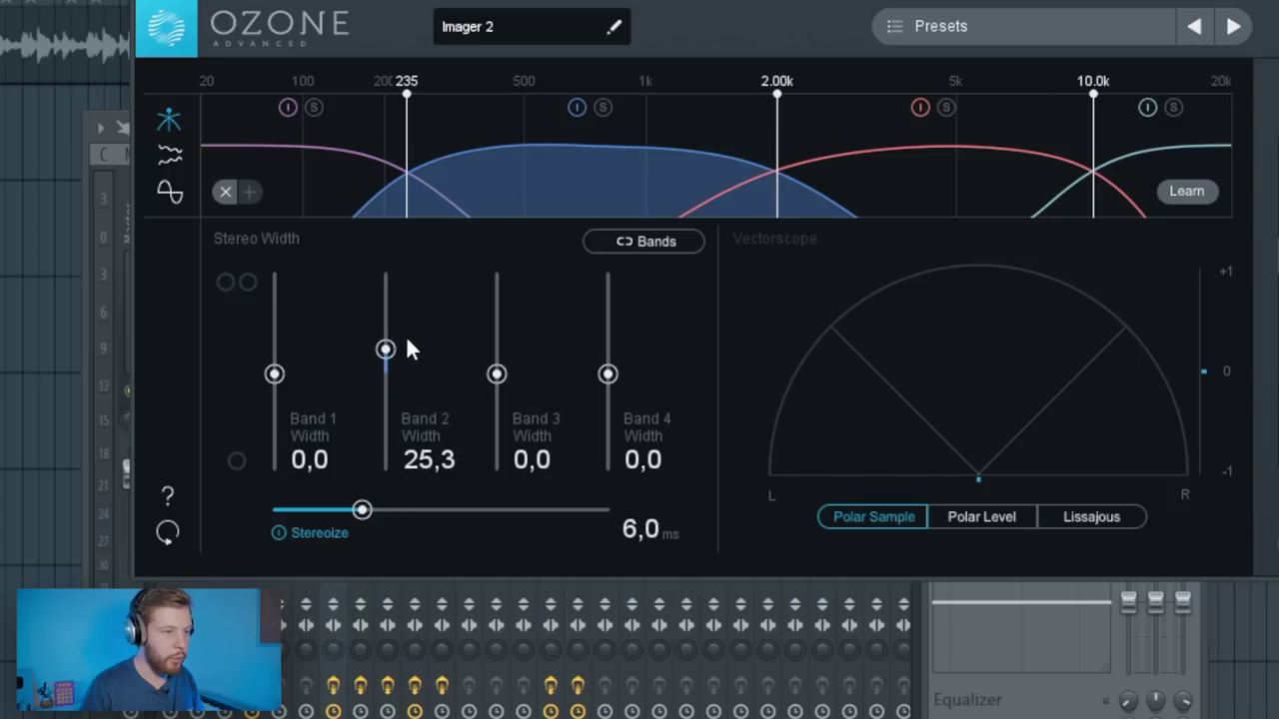
pyautogui.moveTo(498, 373); pyautogui.dragTo(504, 355)
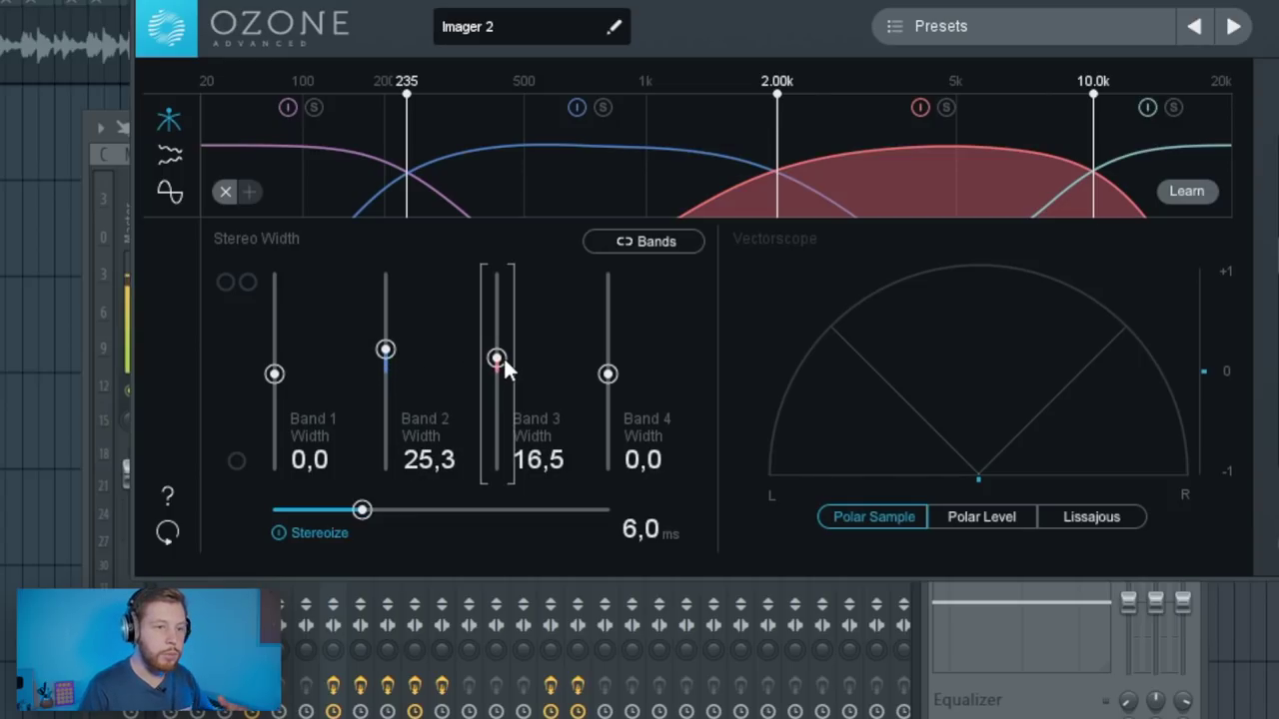
pyautogui.click(1059, 714)
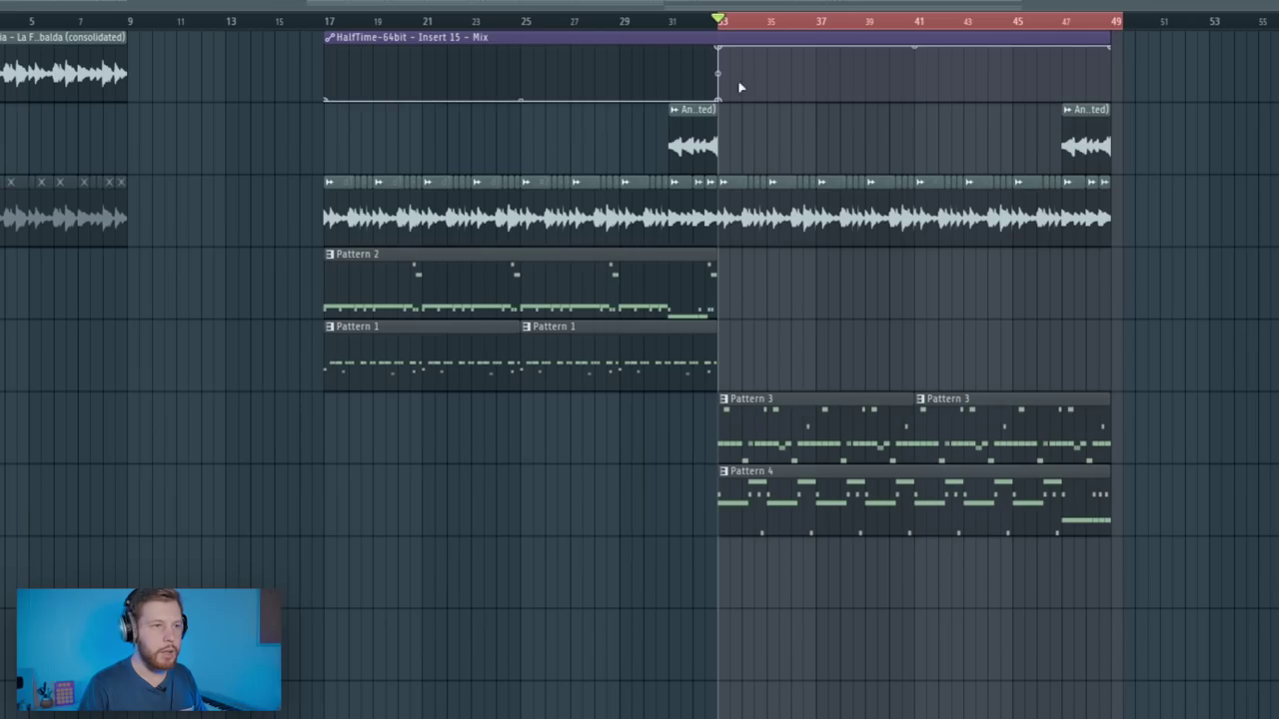
# - Extend the playback selection to bars 17 through 49, play it from bar 17 and open the mixer
pyautogui.moveTo(719, 20); pyautogui.dragTo(334, 25)
pyautogui.press('space')
pyautogui.keyDown('ctrl'); pyautogui.click(301, 239); pyautogui.keyUp('ctrl')
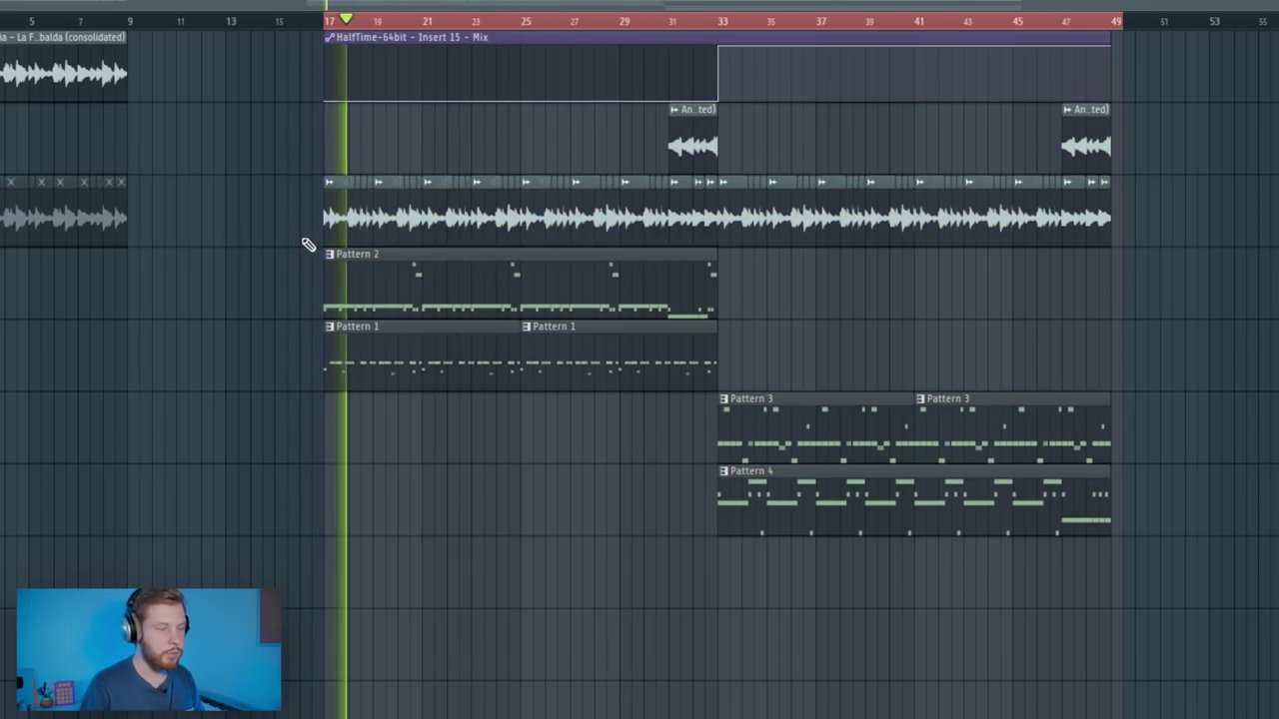
pyautogui.press('F9')
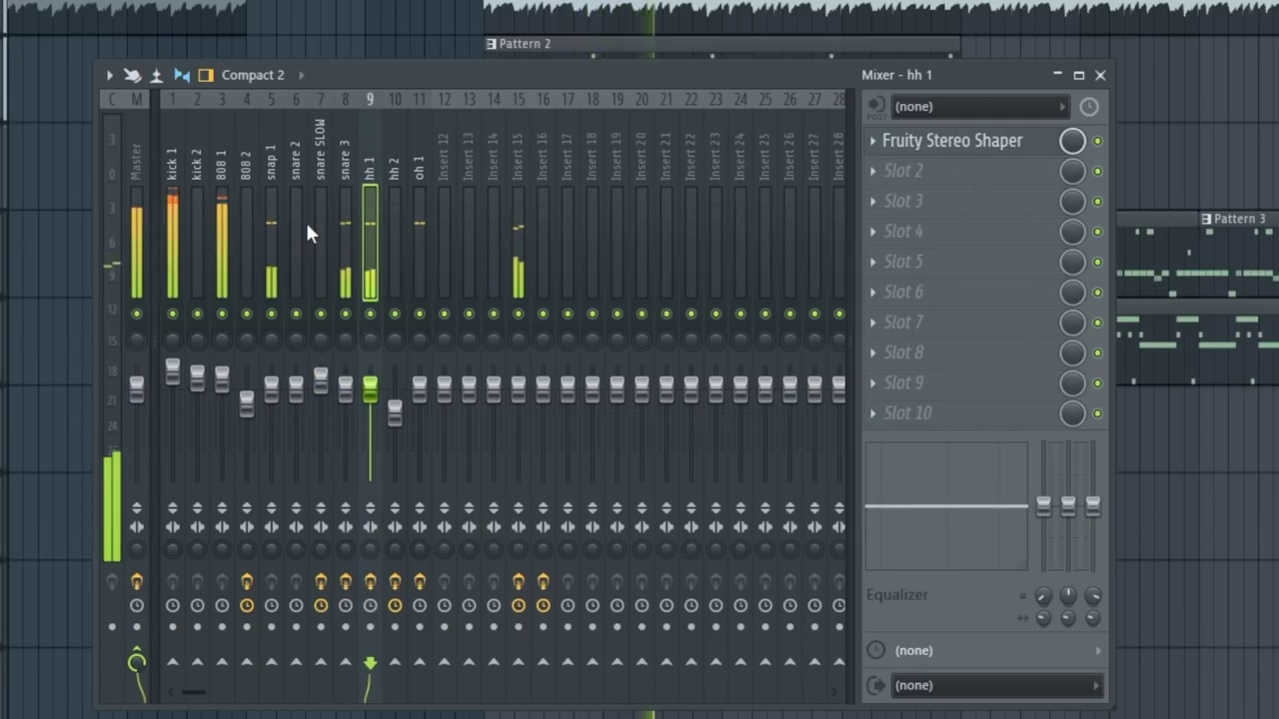
# - Lower the volume fader of mixer Insert 16 slightly while listening, and stop playback
pyautogui.click(110, 535)
pyautogui.click(519, 116)
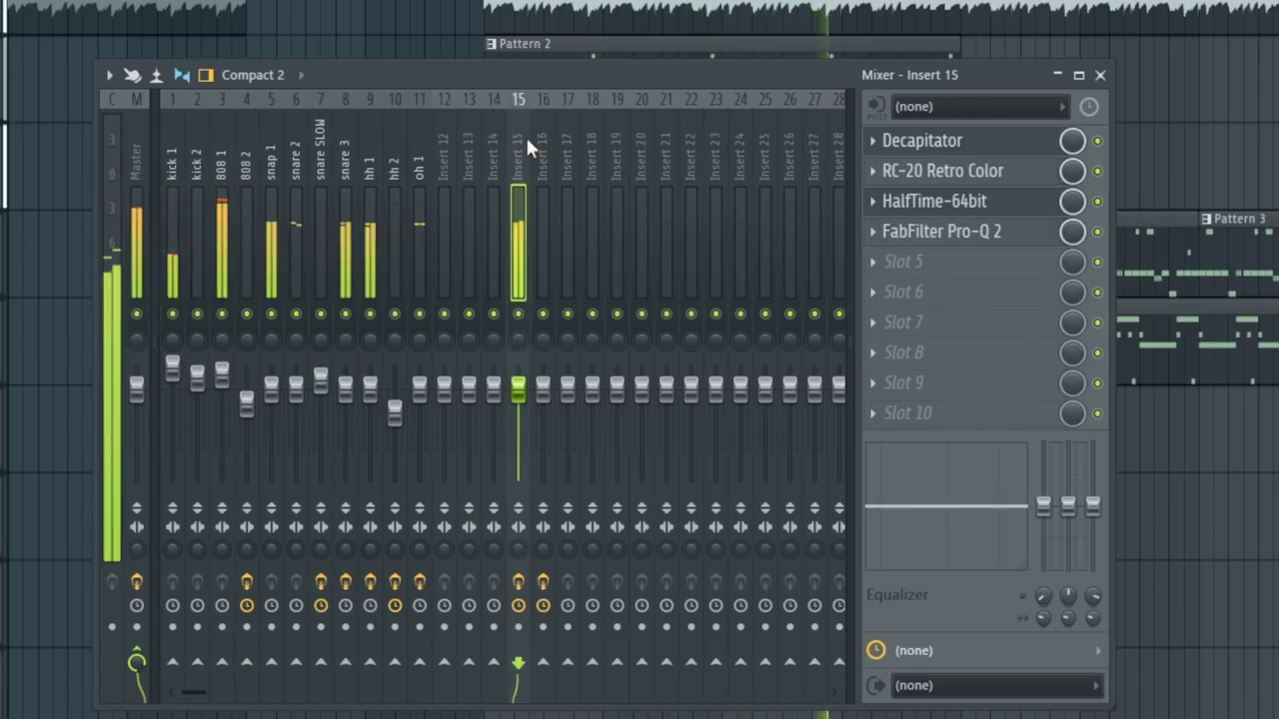
pyautogui.moveTo(543, 390); pyautogui.dragTo(544, 396)
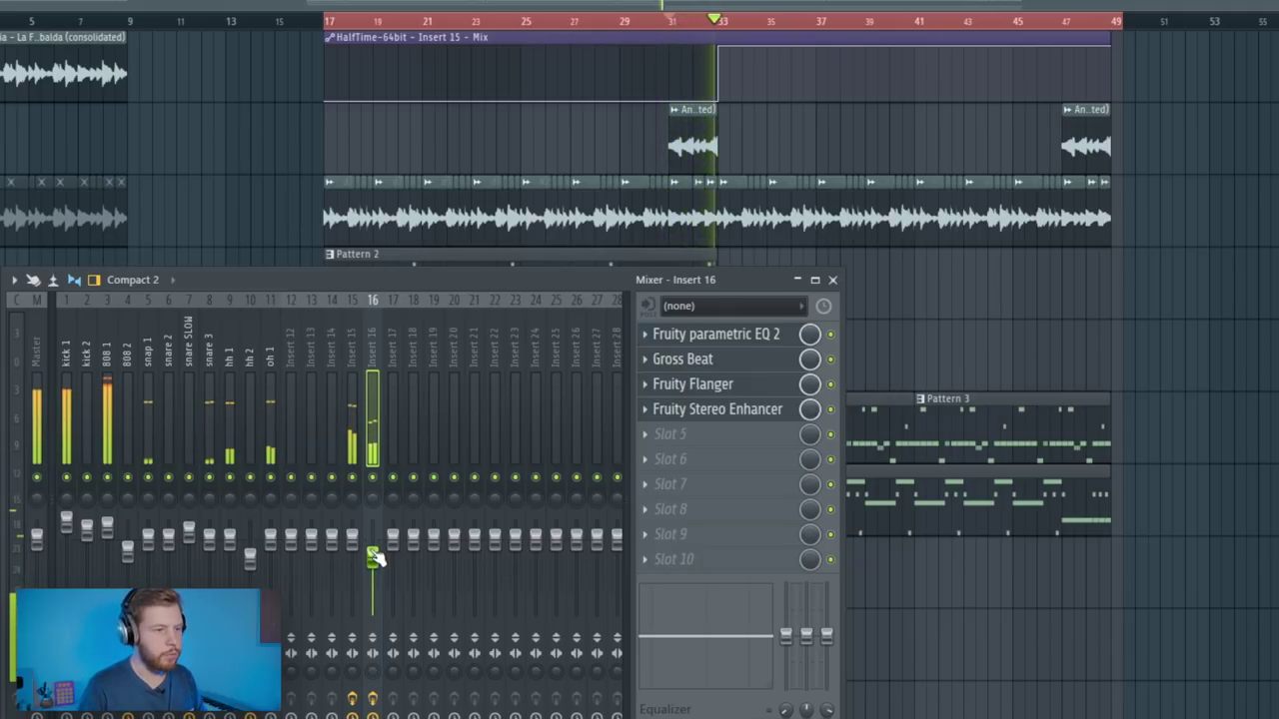
pyautogui.press('space')
pyautogui.press('F9')
# - Shift the whole section from bar 17 to start at bar 25, and fill bars 17 to 25 with the unchopped guitar loop
pyautogui.hotkey('ctrl', 'a')
pyautogui.scroll(-1, 395, 220)
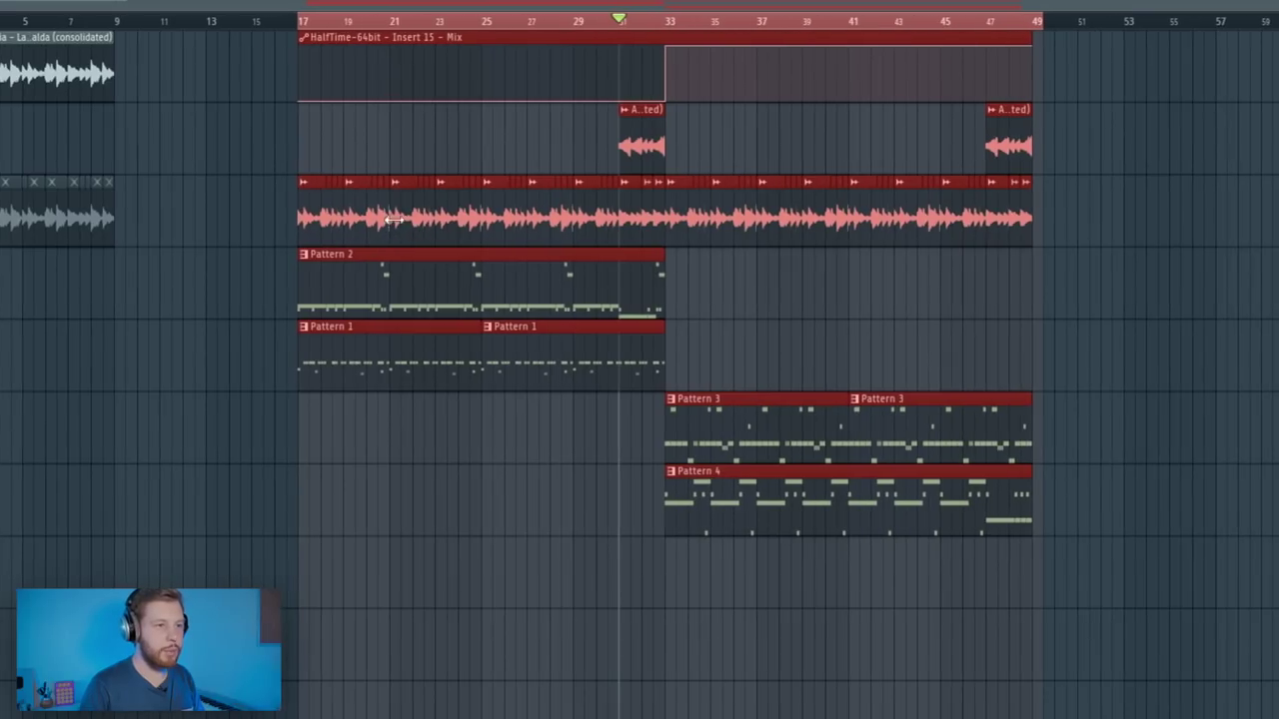
pyautogui.moveTo(410, 331); pyautogui.dragTo(595, 330)
pyautogui.click(423, 298)
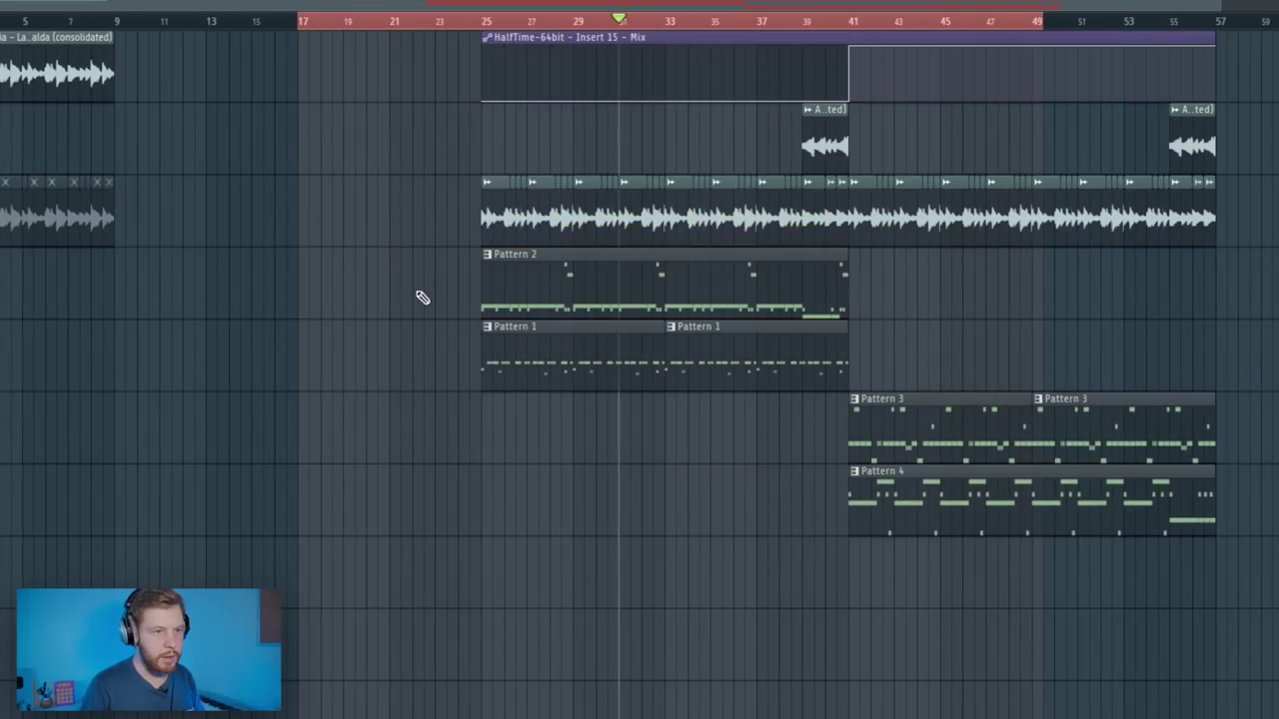
pyautogui.moveTo(479, 240); pyautogui.dragTo(297, 240)
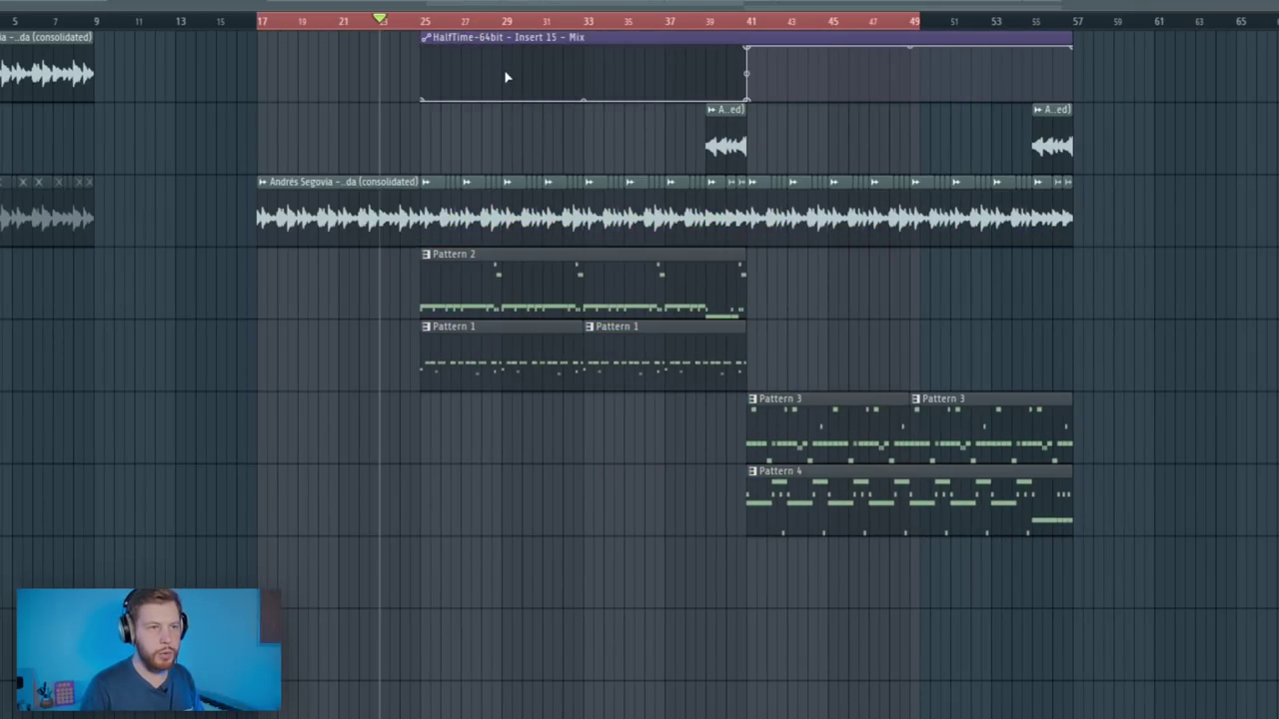
# - Stretch the HalfTime mix automation clip across bars 17 to 57, with its jump to full level at bar 41
pyautogui.moveTo(485, 37); pyautogui.dragTo(320, 42)
pyautogui.moveTo(907, 37); pyautogui.dragTo(1071, 37)
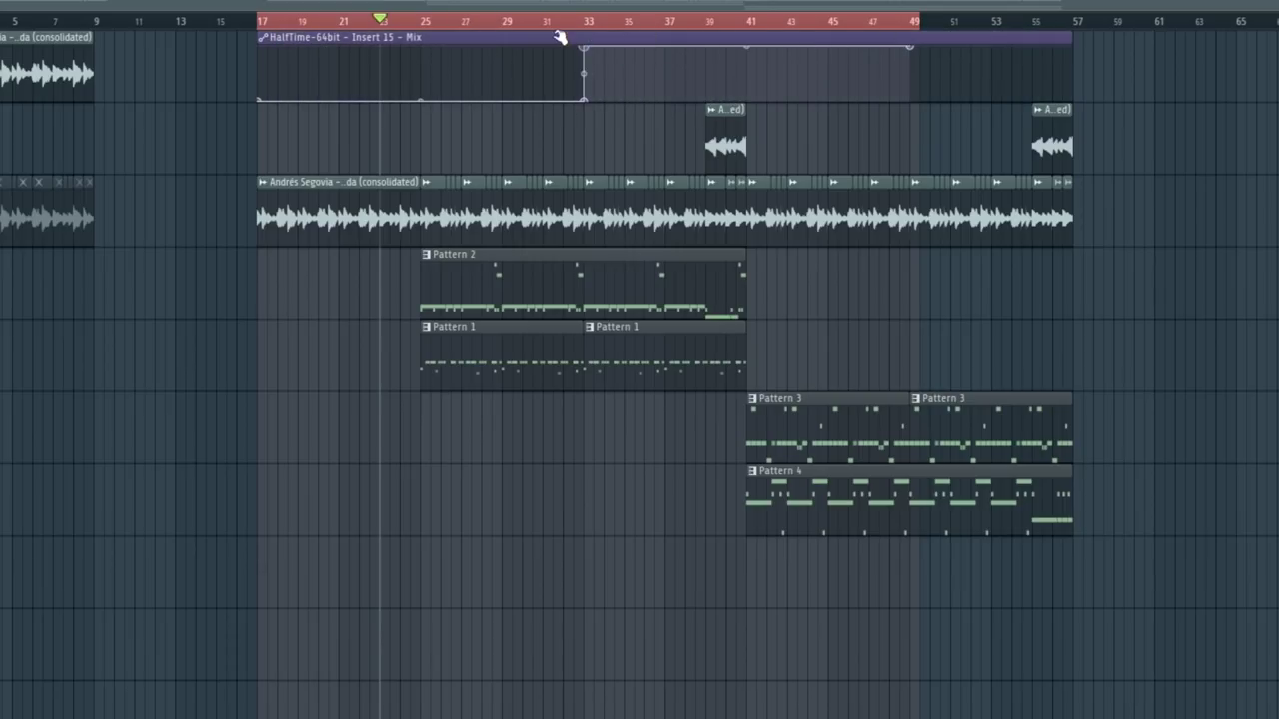
pyautogui.moveTo(584, 46); pyautogui.dragTo(746, 46)
pyautogui.moveTo(910, 46); pyautogui.dragTo(1072, 46)
# - Extend the playback selection to bar 57 and play the arrangement from bar 17
pyautogui.moveTo(918, 21); pyautogui.dragTo(1073, 21)
pyautogui.click(277, 24)
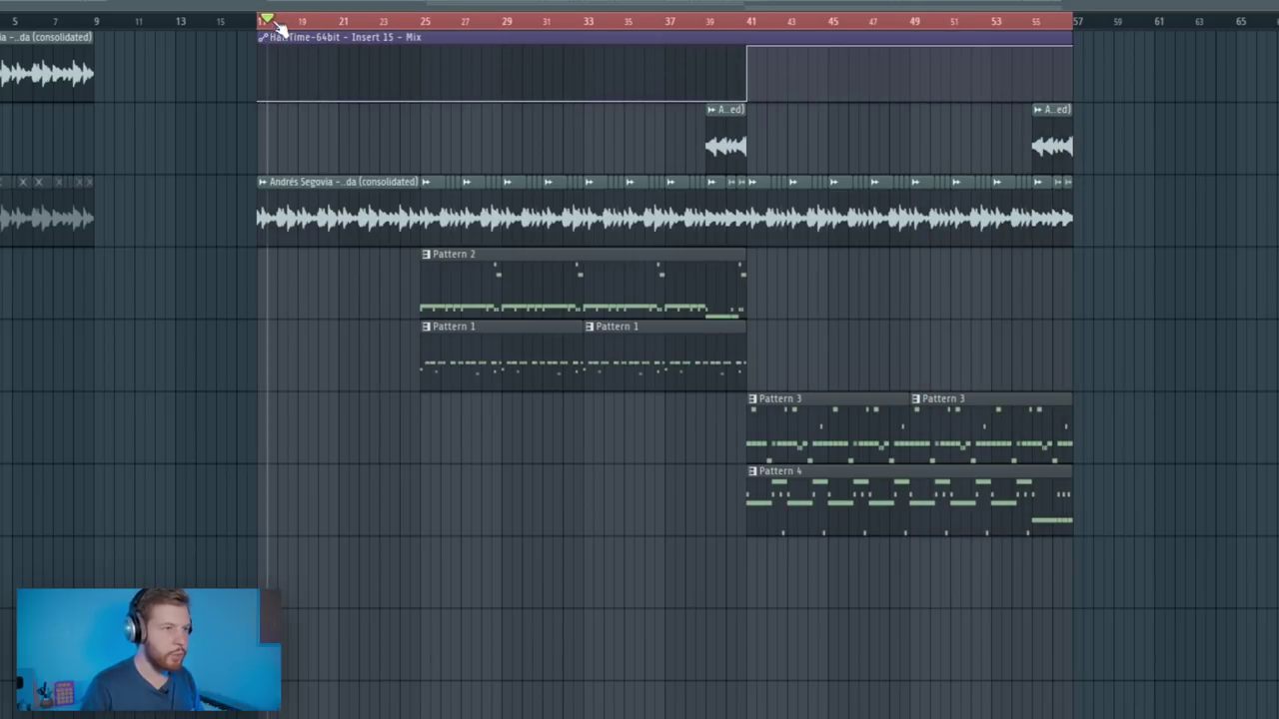
pyautogui.click(257, 23)
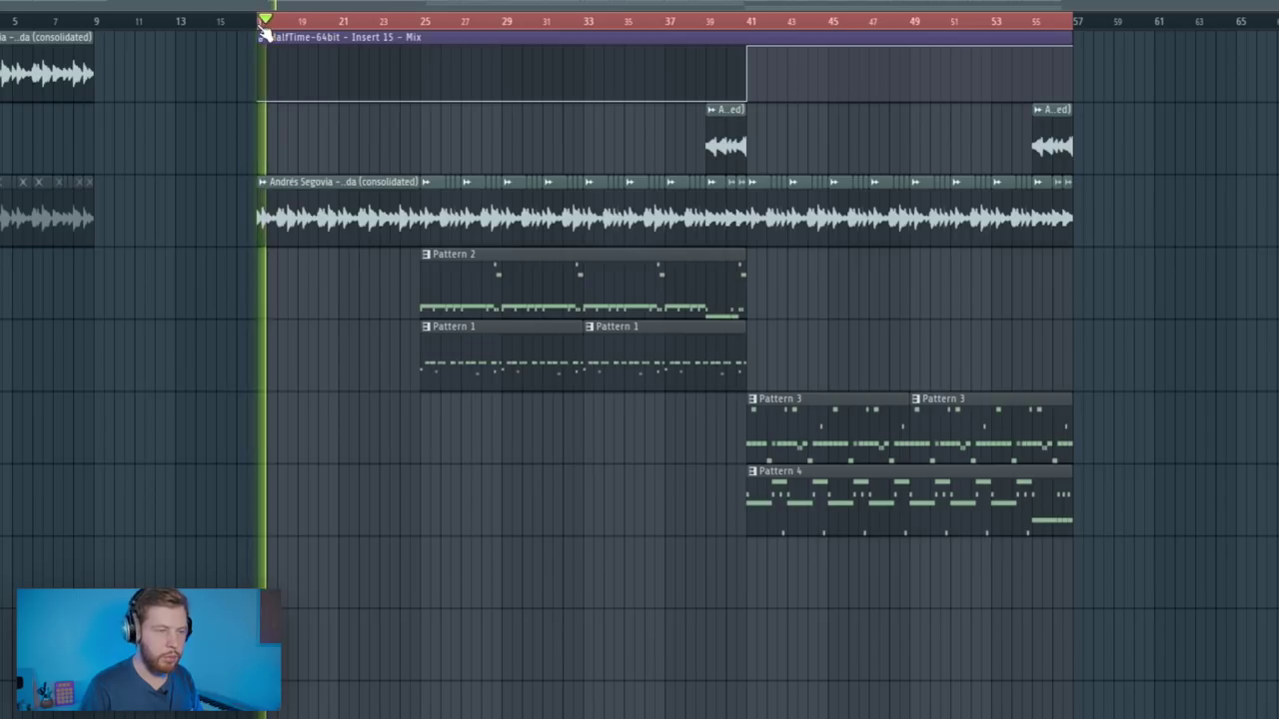
# - Load Fruity Delay 3 in slot 6 of guitar Insert 15, adjust its controls and lower the wet output
pyautogui.press('F9')
pyautogui.moveTo(144, 345); pyautogui.dragTo(352, 349)
pyautogui.click(654, 439)
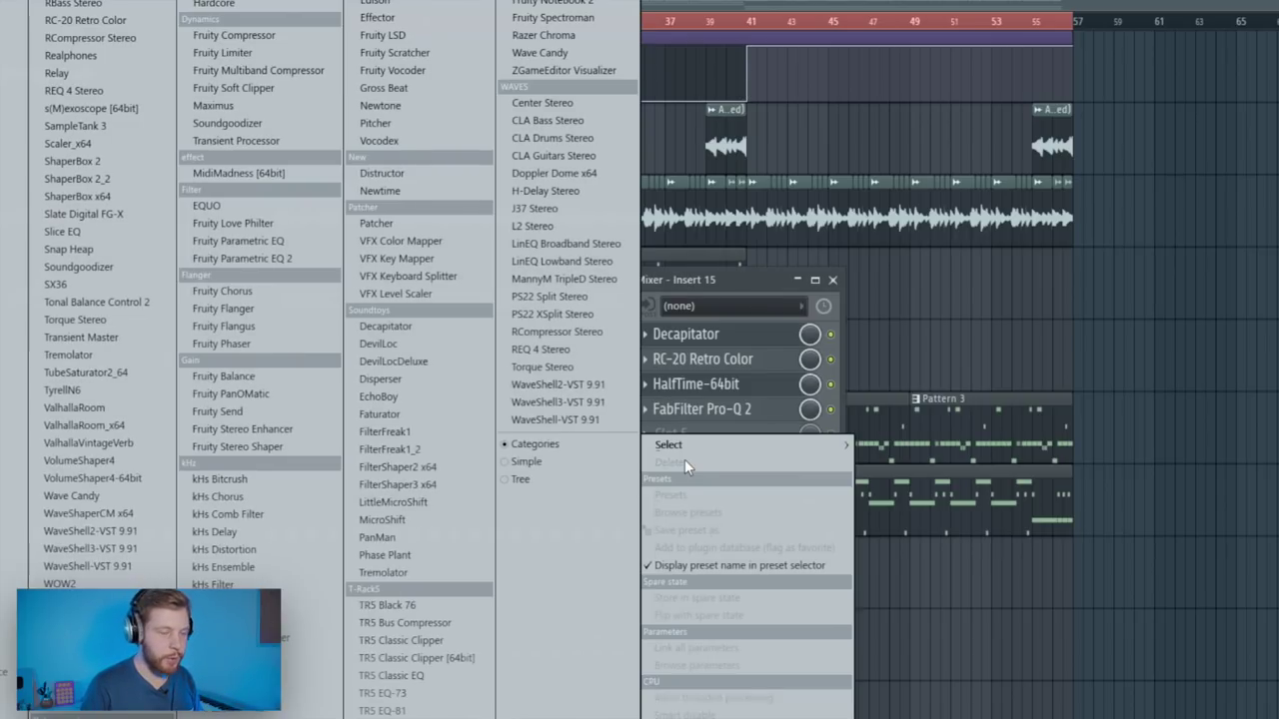
pyautogui.moveTo(671, 445)
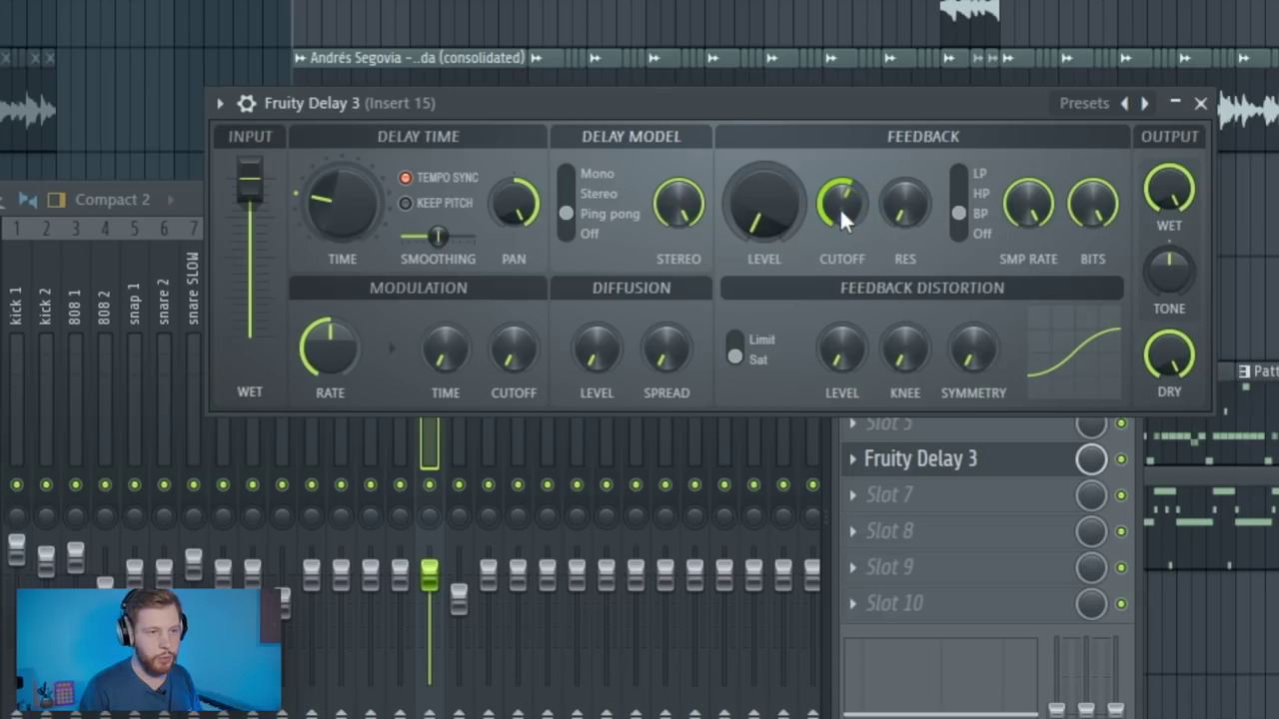
pyautogui.moveTo(905, 204); pyautogui.dragTo(905, 221)
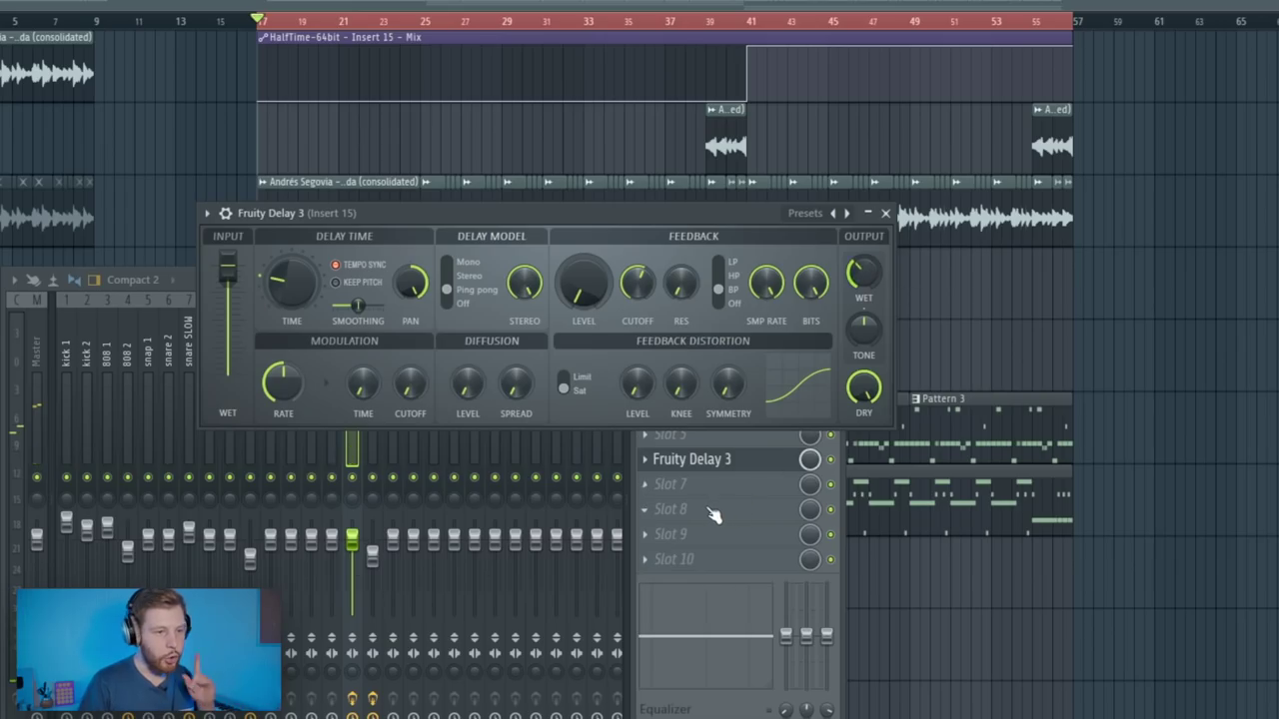
# - Load Fruity Reeverb 2 in slot 7 of Insert 15, after Fruity Delay 3, and adjust its controls
pyautogui.click(713, 513)
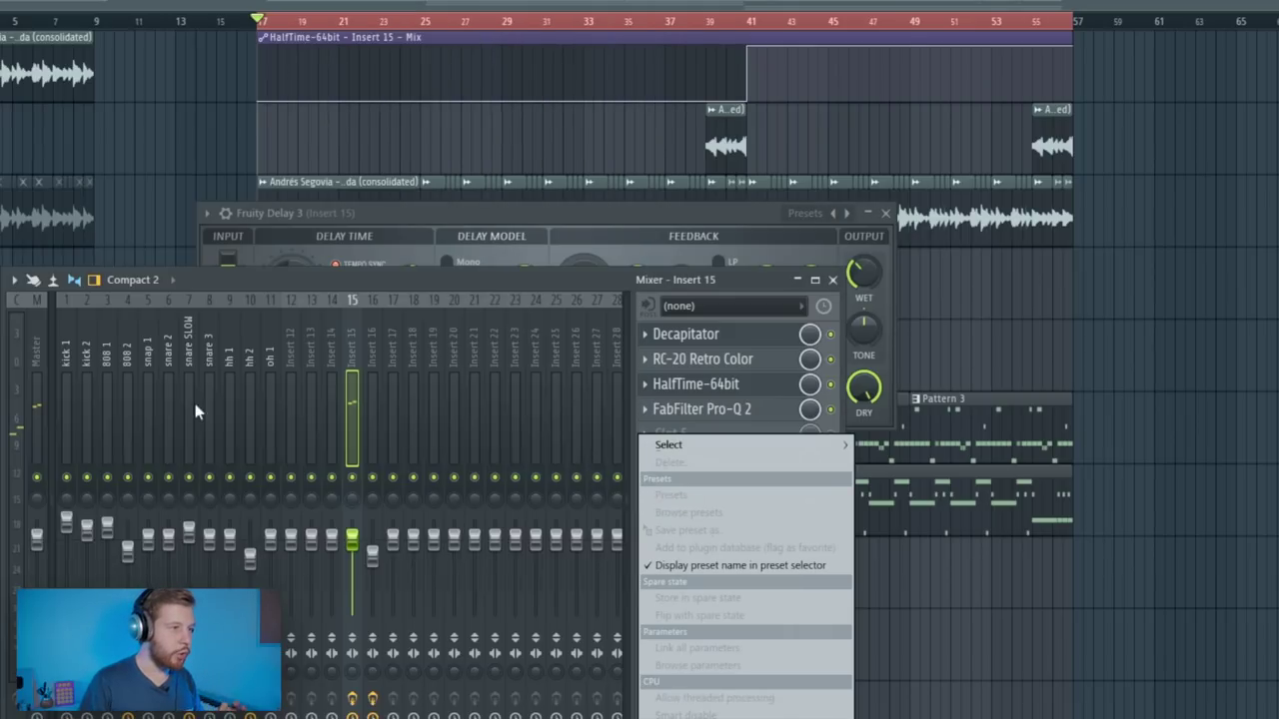
pyautogui.moveTo(685, 447)
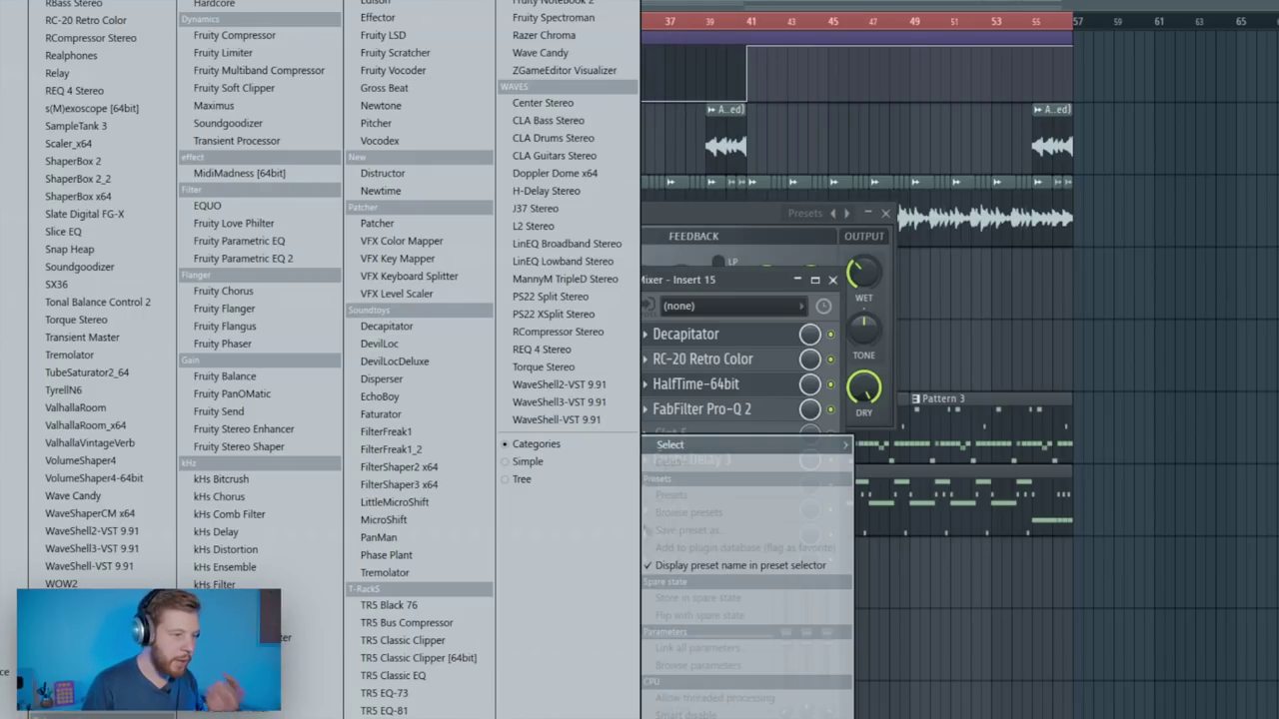
pyautogui.click(92, 702)
pyautogui.moveTo(154, 212); pyautogui.dragTo(579, 258)
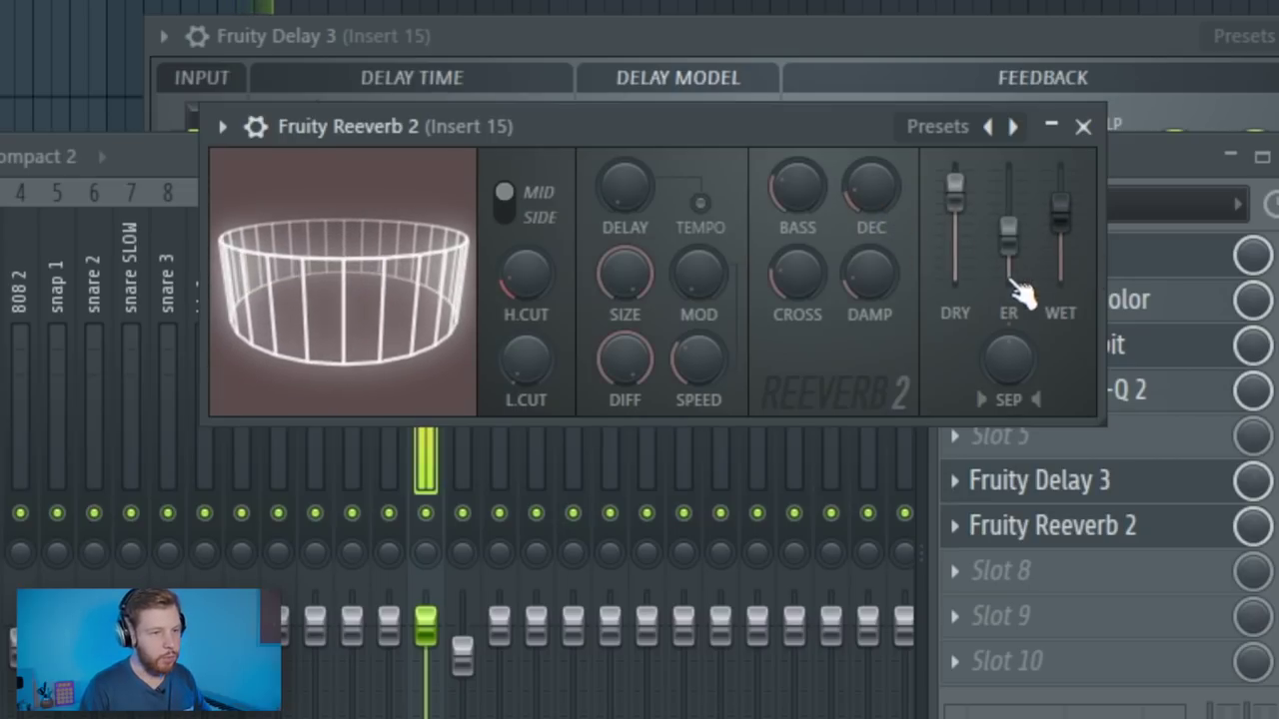
pyautogui.moveTo(511, 367); pyautogui.dragTo(511, 337)
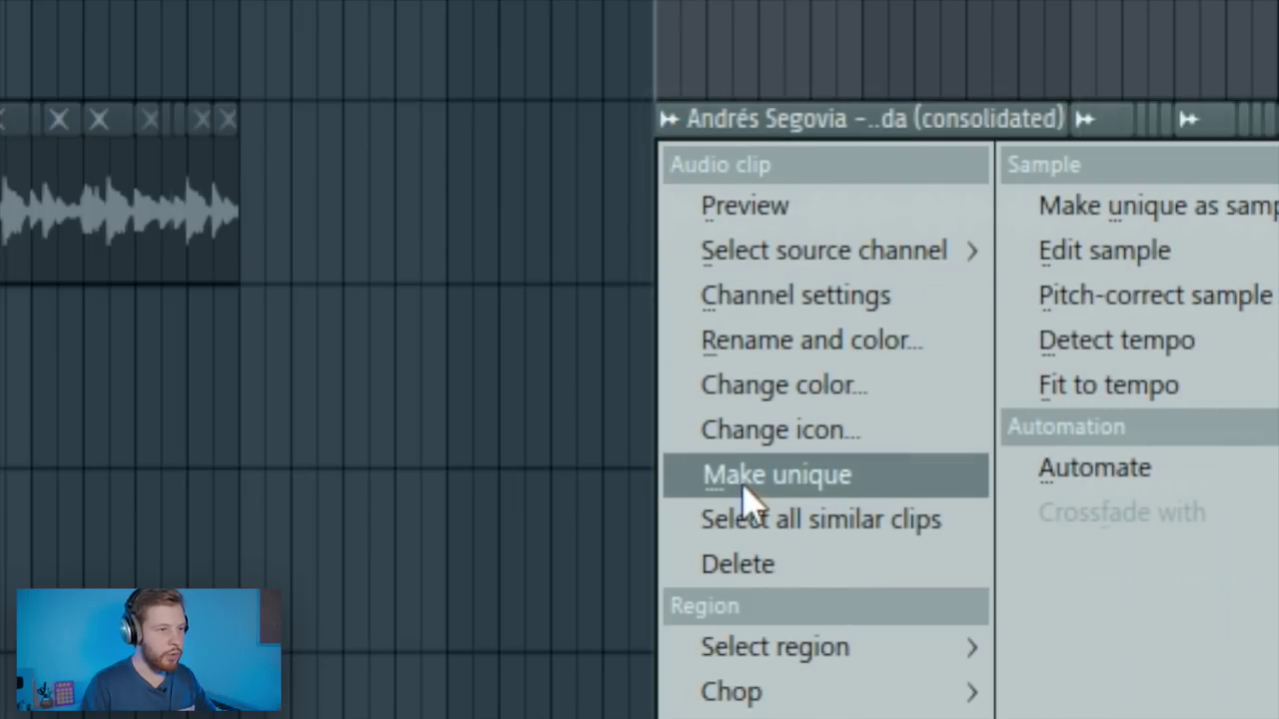
# - Make the guitar clip at bars 17 to 25 unique and check its channel settings
pyautogui.click(752, 492)
pyautogui.click(754, 489)
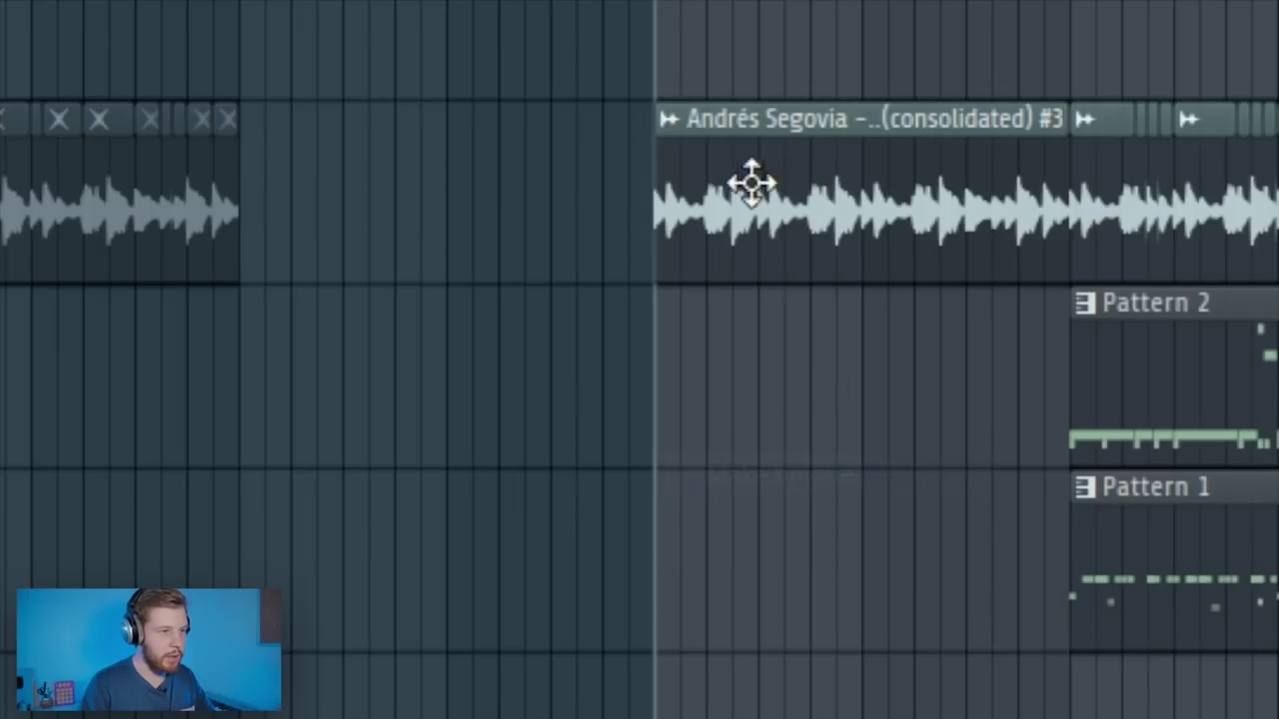
pyautogui.doubleClick(748, 186)
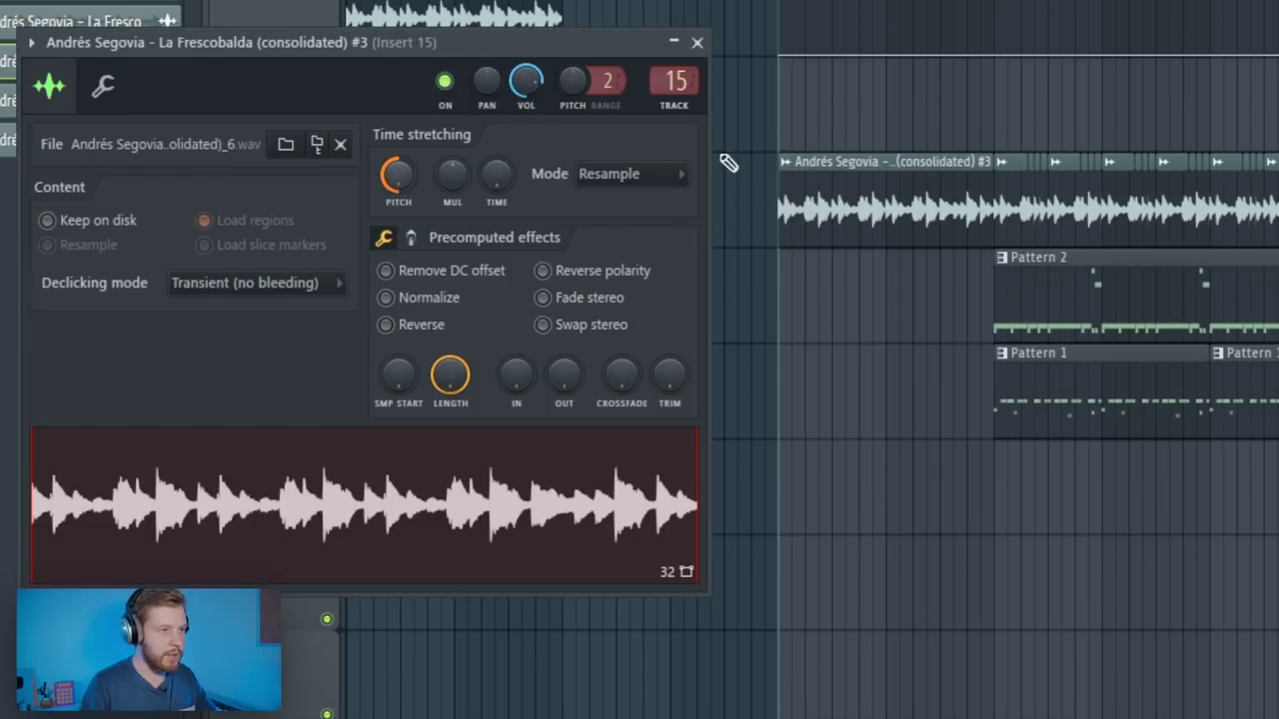
pyautogui.click(698, 44)
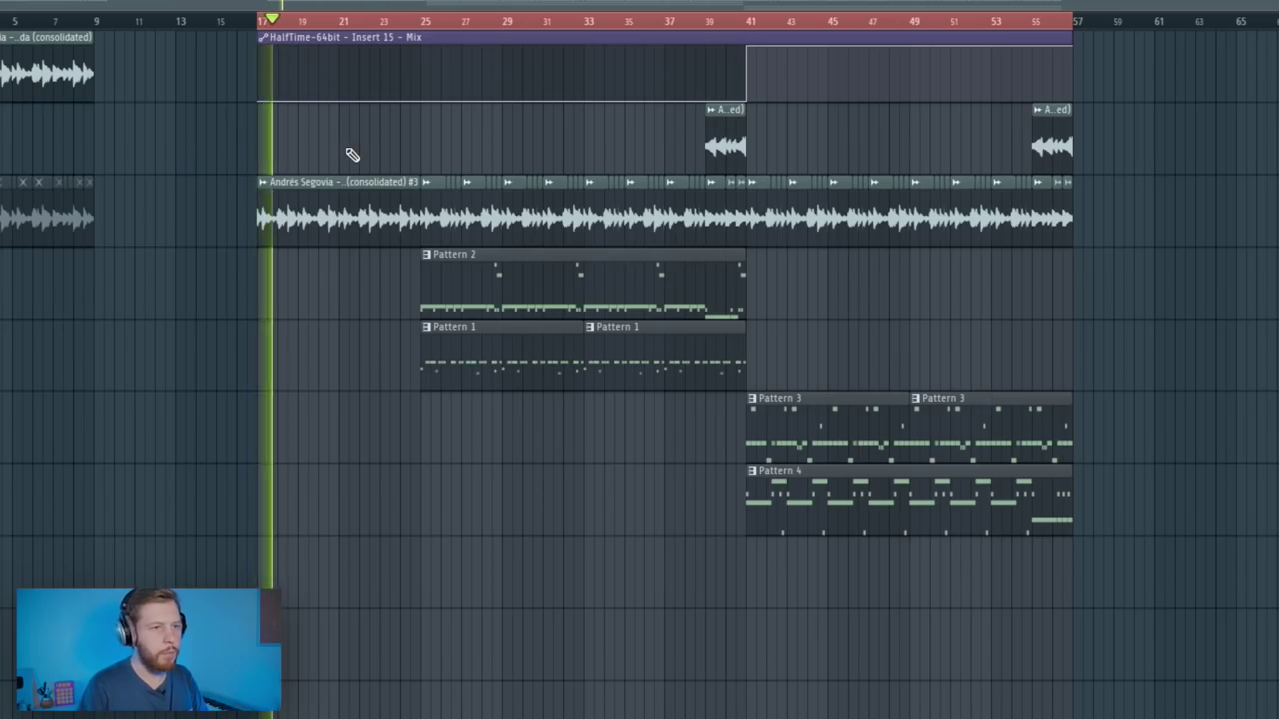
# - Stop playback and create an automation clip for the mix level of Fruity Delay 3 on Insert 15
pyautogui.press('F9')
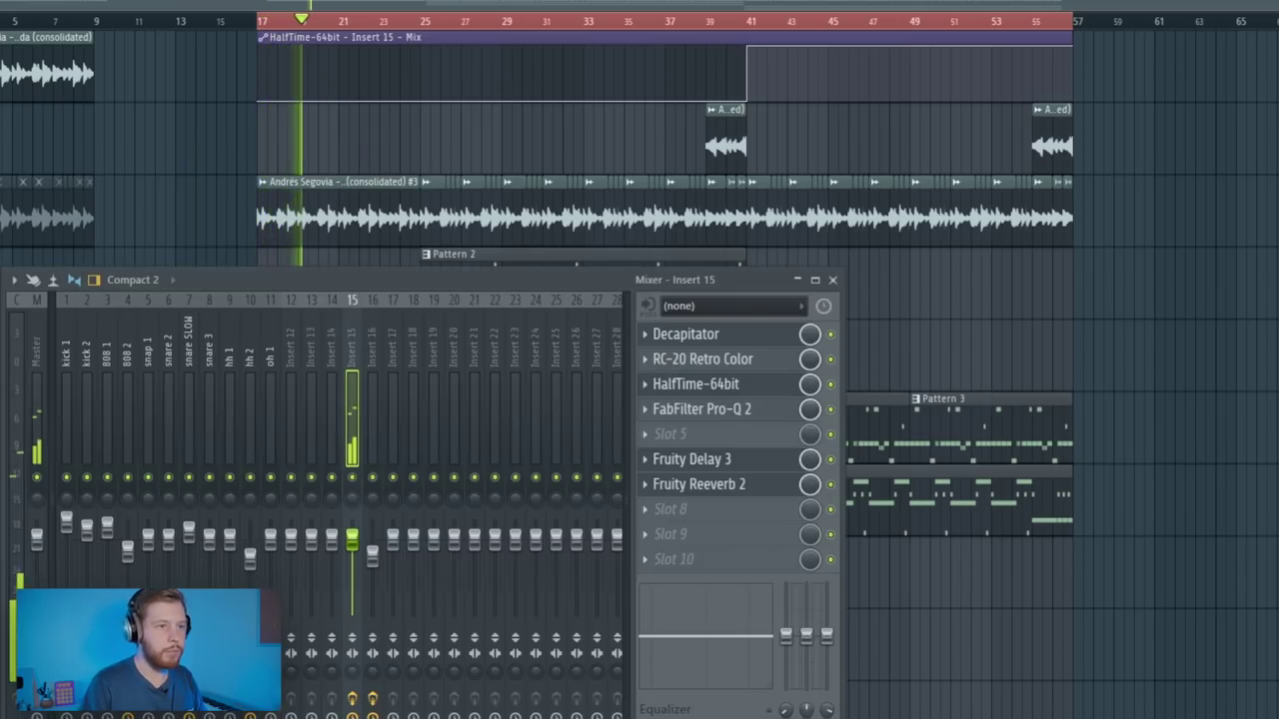
pyautogui.press('space')
pyautogui.rightClick(805, 466)
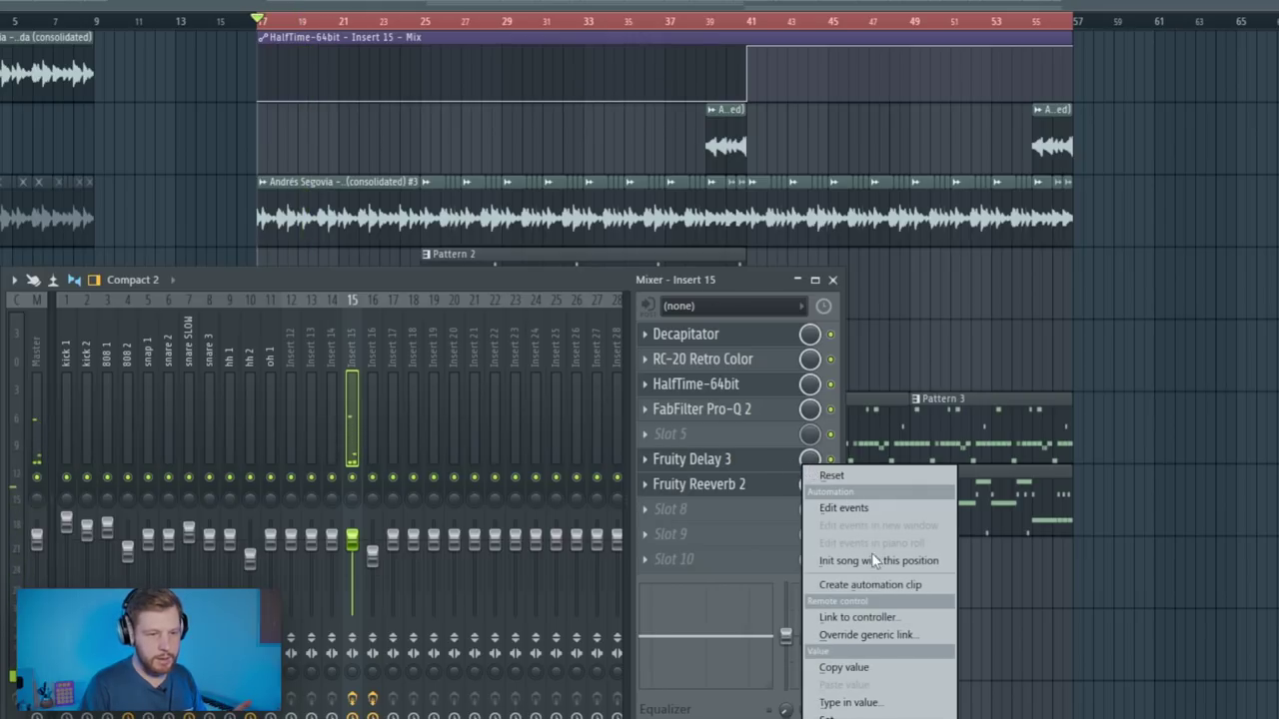
pyautogui.click(869, 588)
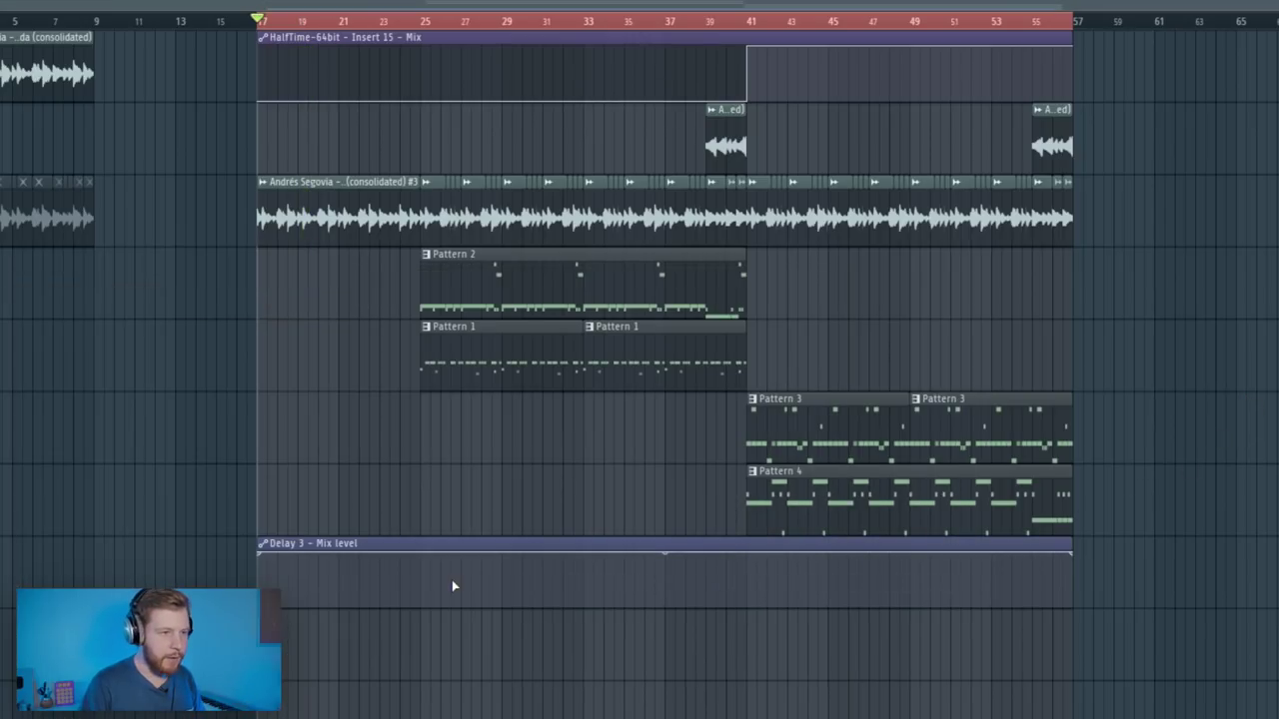
# - Shape the Delay 3 mix-level automation to curve from full at bar 17 to zero at bar 25 and stay flat to bar 57
pyautogui.scroll(2, 392, 560)
pyautogui.rightClick(454, 607)
pyautogui.scroll(-2, 455, 610)
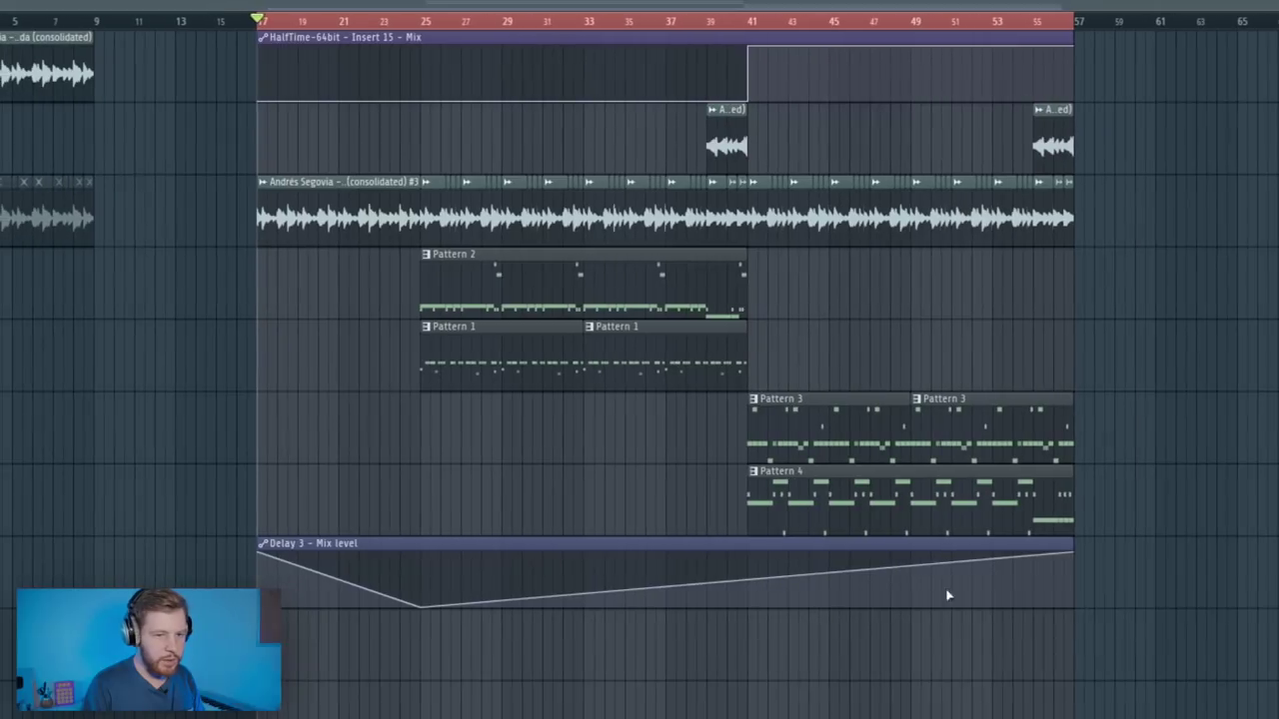
pyautogui.moveTo(1067, 561); pyautogui.dragTo(1071, 606)
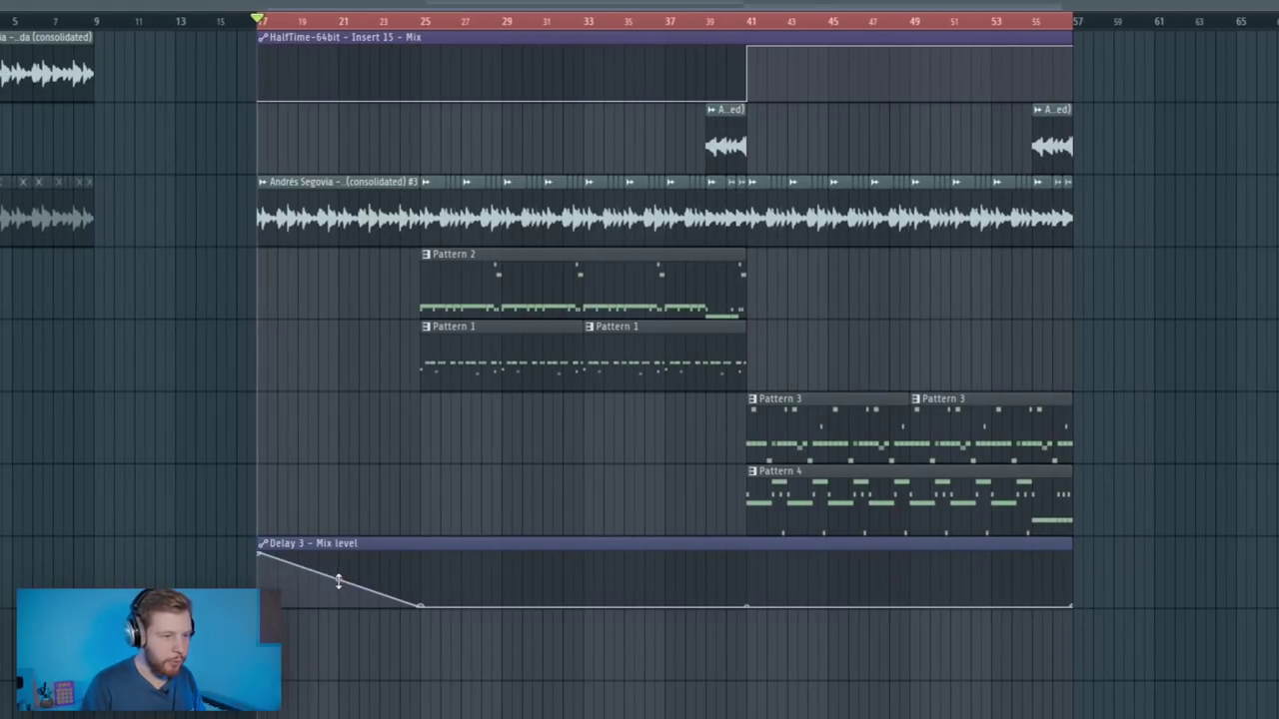
pyautogui.moveTo(338, 581); pyautogui.dragTo(339, 552)
# - Link the mix level of Fruity Reeverb 2 on Insert 15 to the Delay 3 - Mix level automation clip
pyautogui.press('F9')
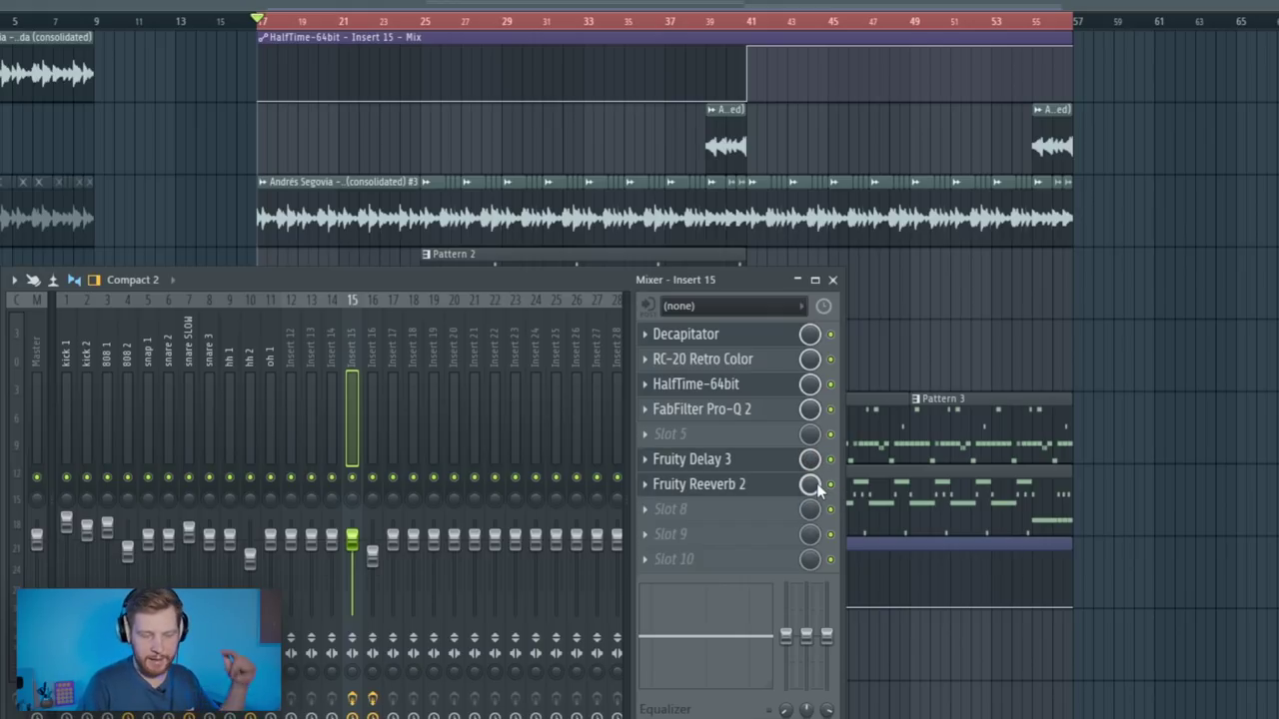
pyautogui.rightClick(811, 484)
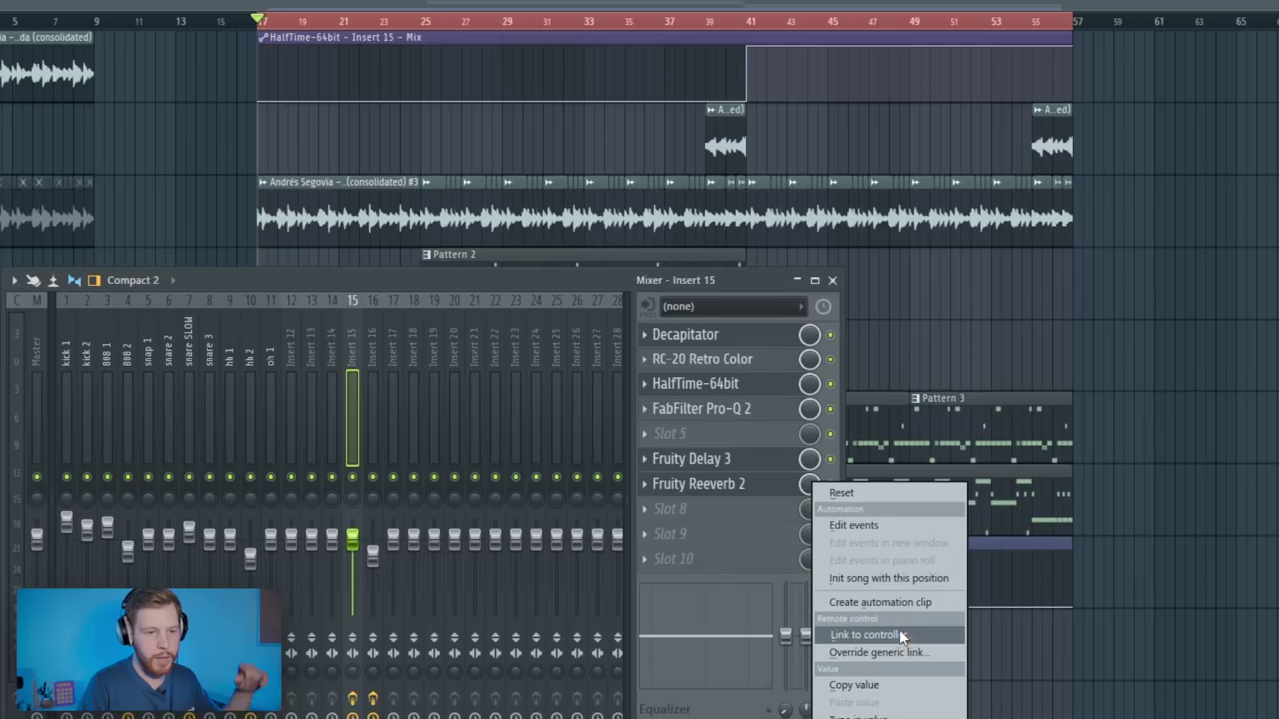
pyautogui.click(899, 634)
pyautogui.click(480, 338)
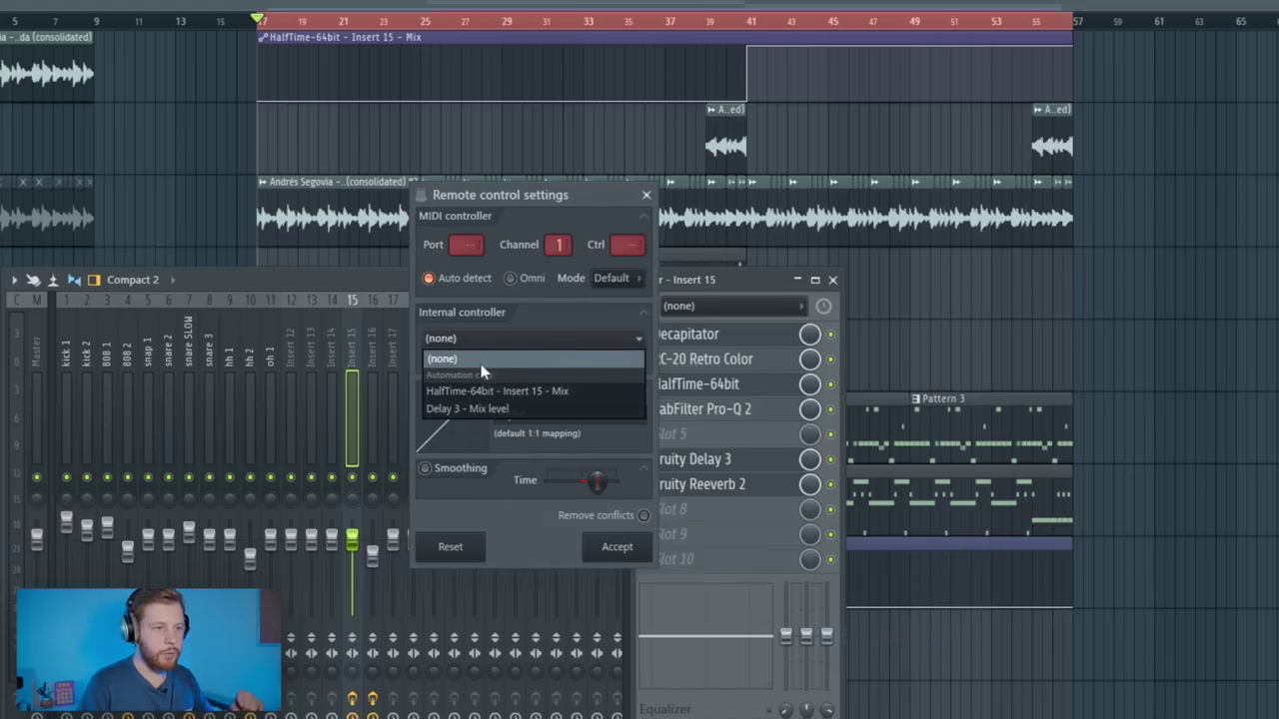
pyautogui.click(463, 408)
pyautogui.click(628, 548)
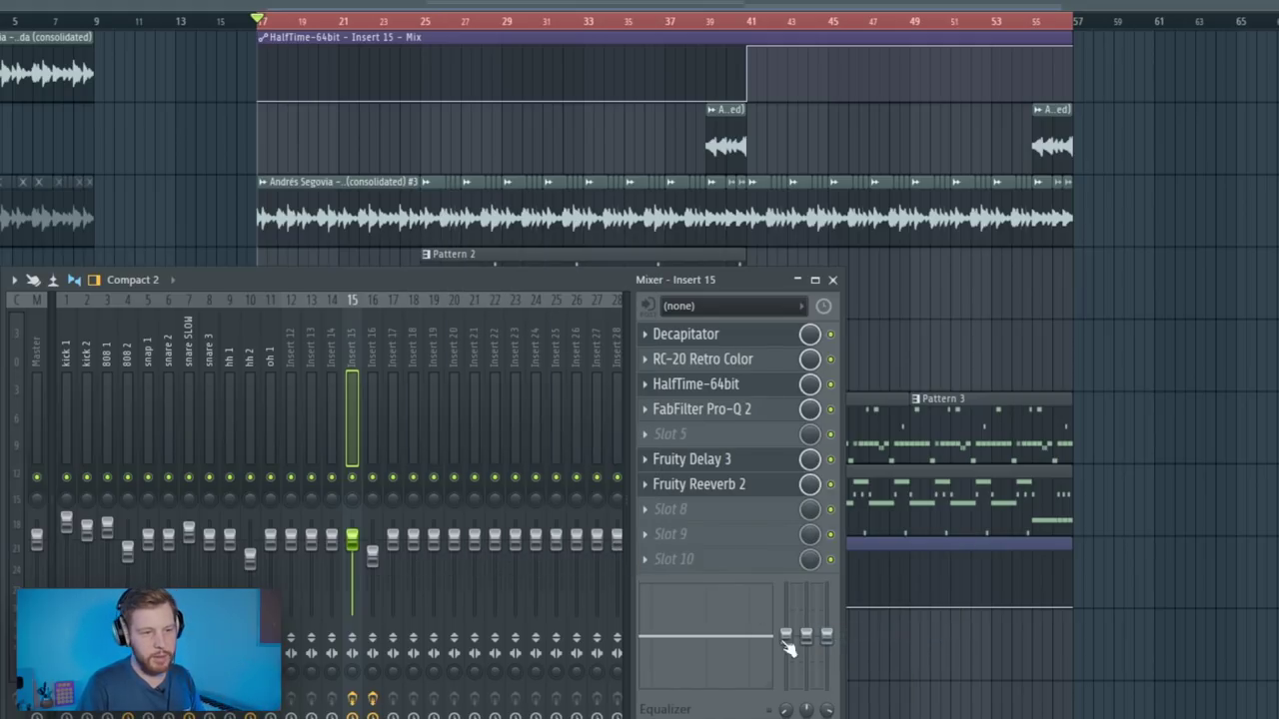
pyautogui.press('F9')
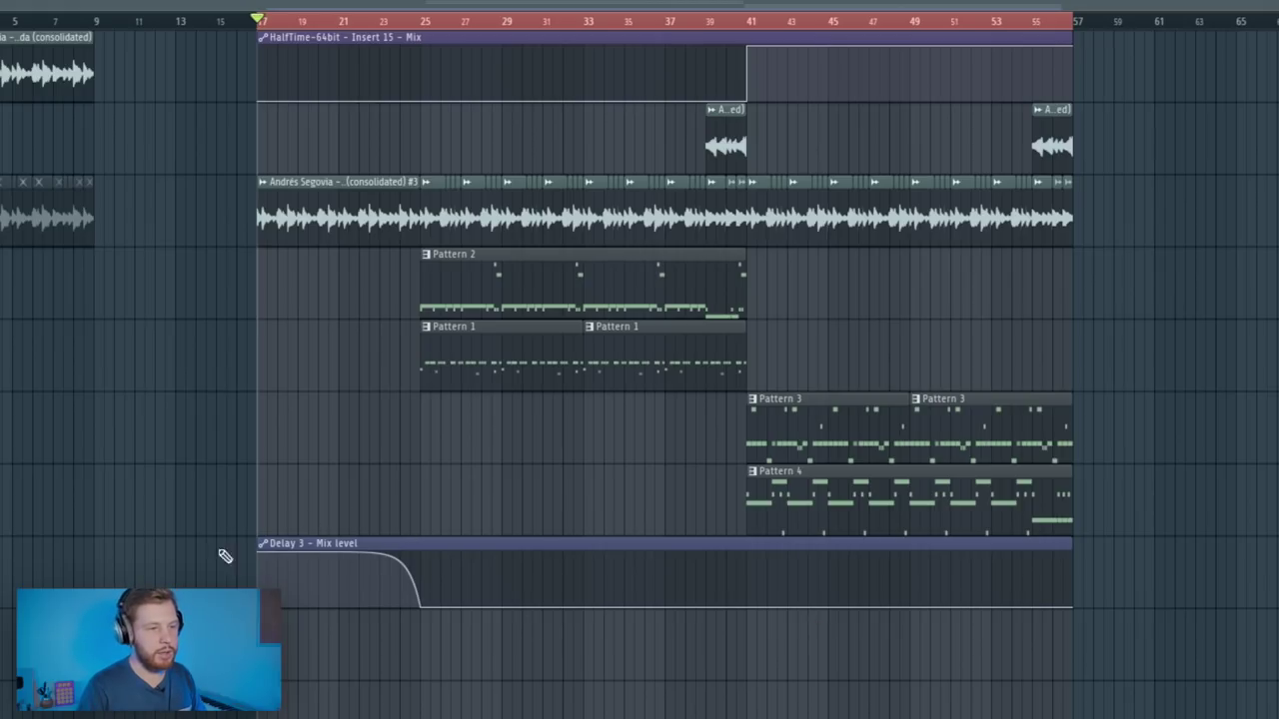
pyautogui.press('F9')
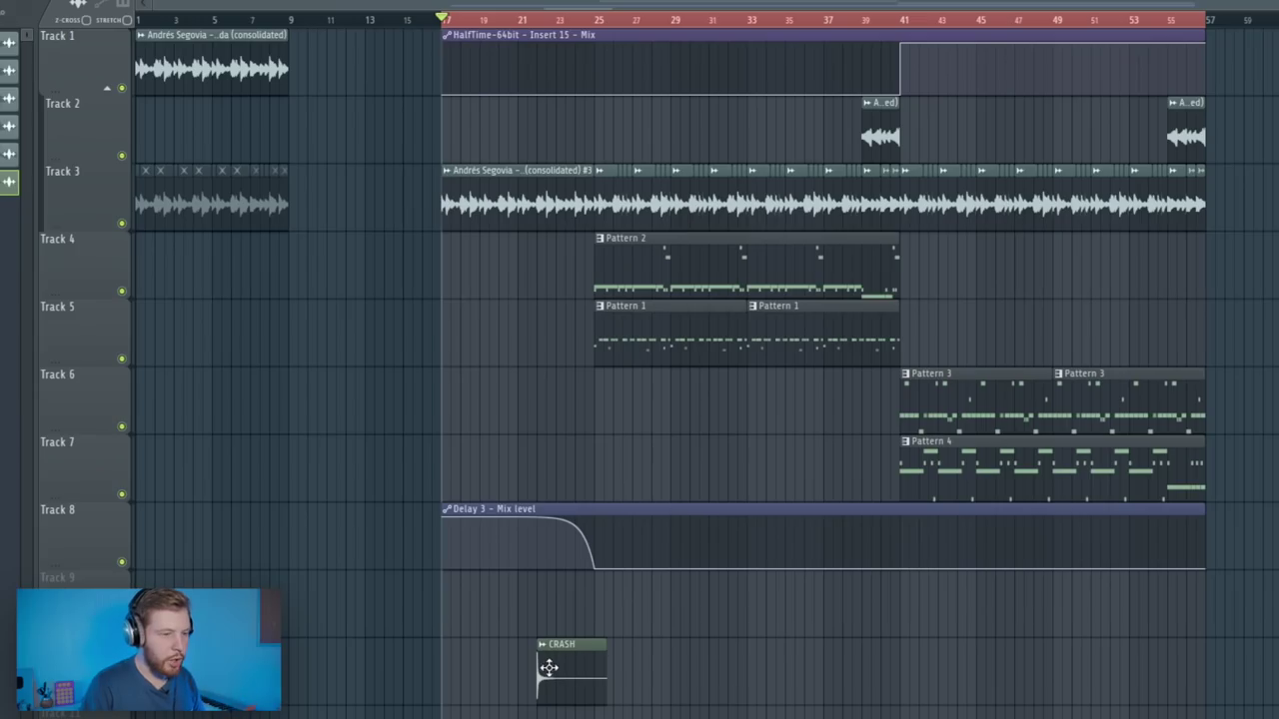
# - Move the CRASH clip up to Track 9 and reverse its sample
pyautogui.moveTo(548, 668); pyautogui.dragTo(576, 606)
pyautogui.doubleClick(597, 610)
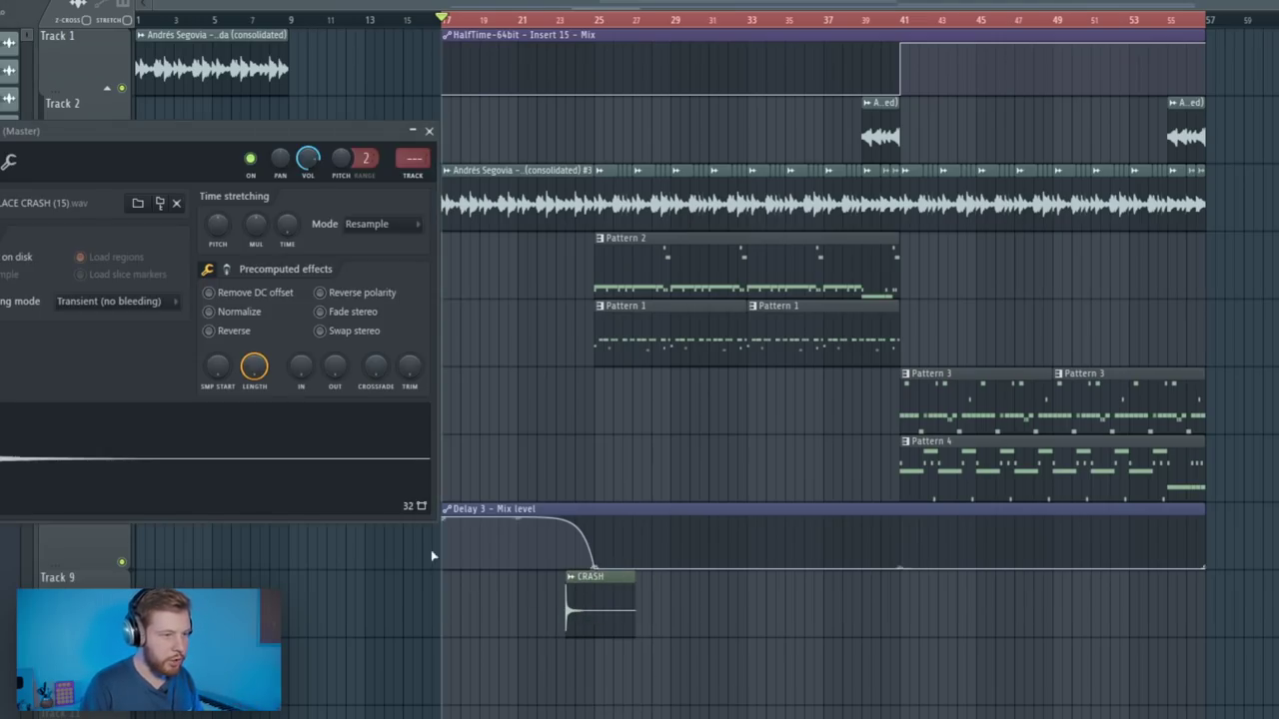
pyautogui.click(212, 331)
pyautogui.press('Escape')
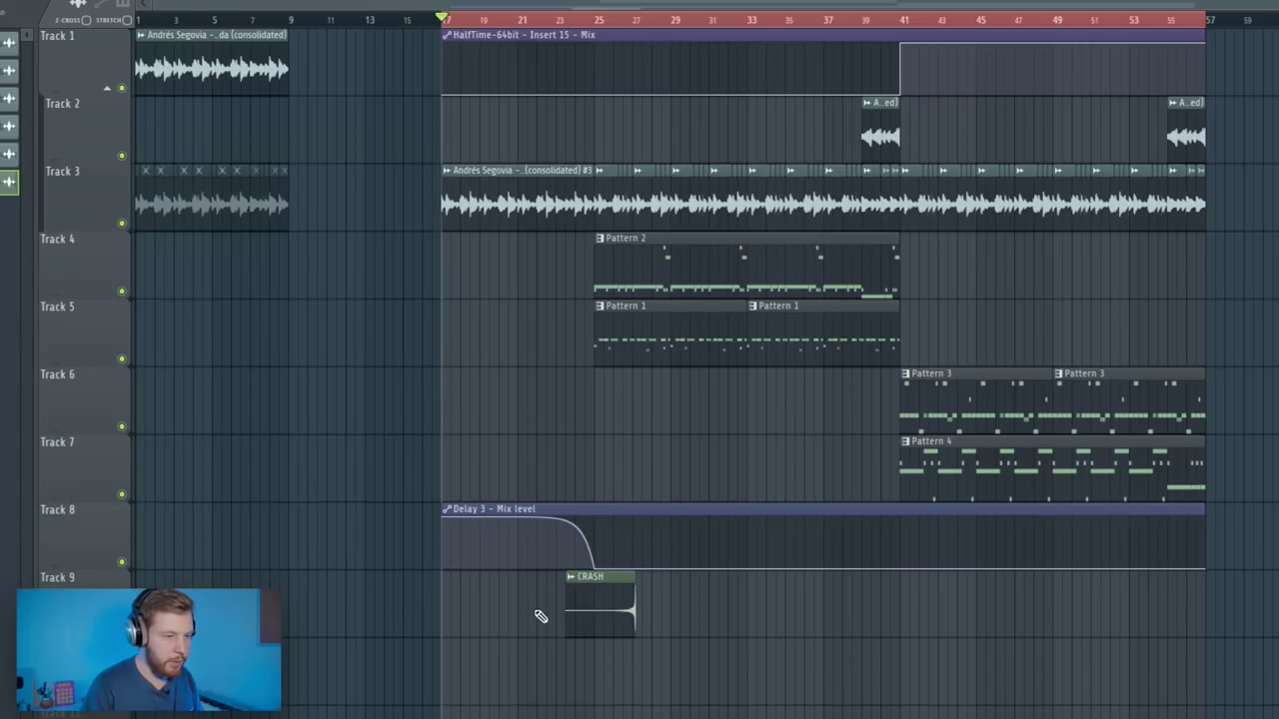
# - Position the reversed CRASH clip on Track 9 so that it ends exactly at bar 25
pyautogui.scroll(8, 540, 616)
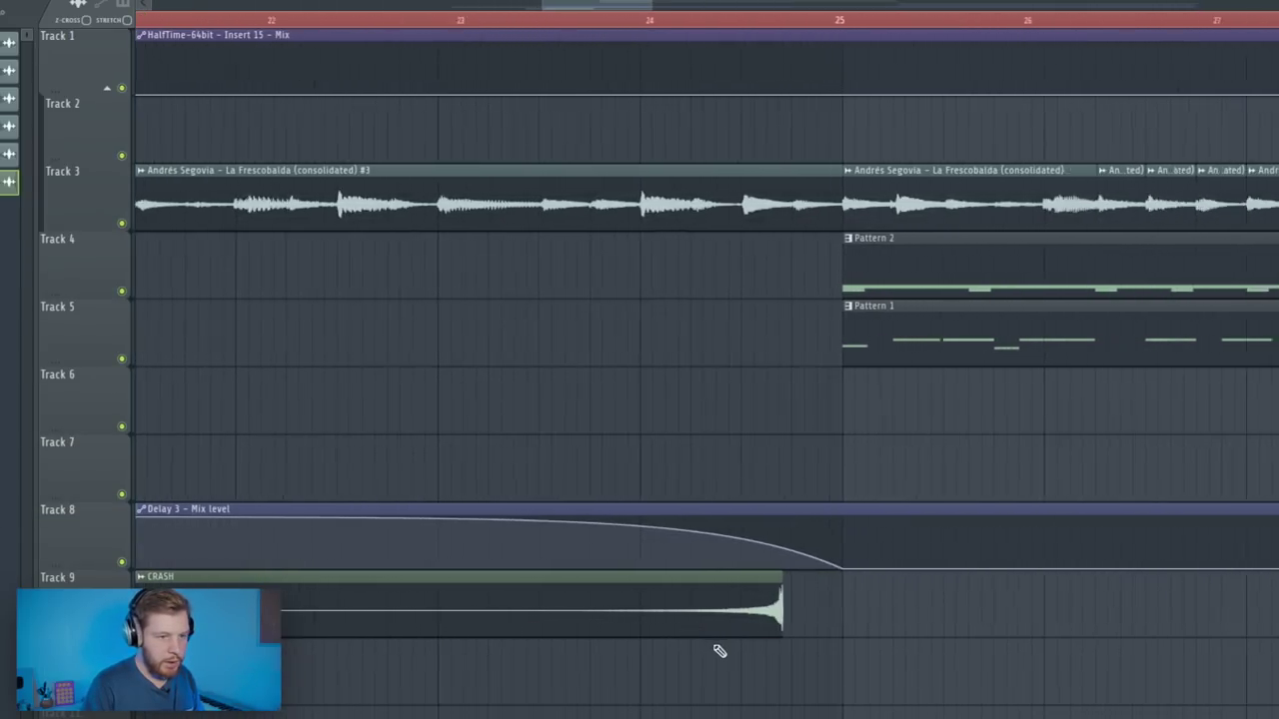
pyautogui.scroll(2, 718, 650)
pyautogui.moveTo(730, 618); pyautogui.dragTo(796, 617)
pyautogui.scroll(4, 925, 645)
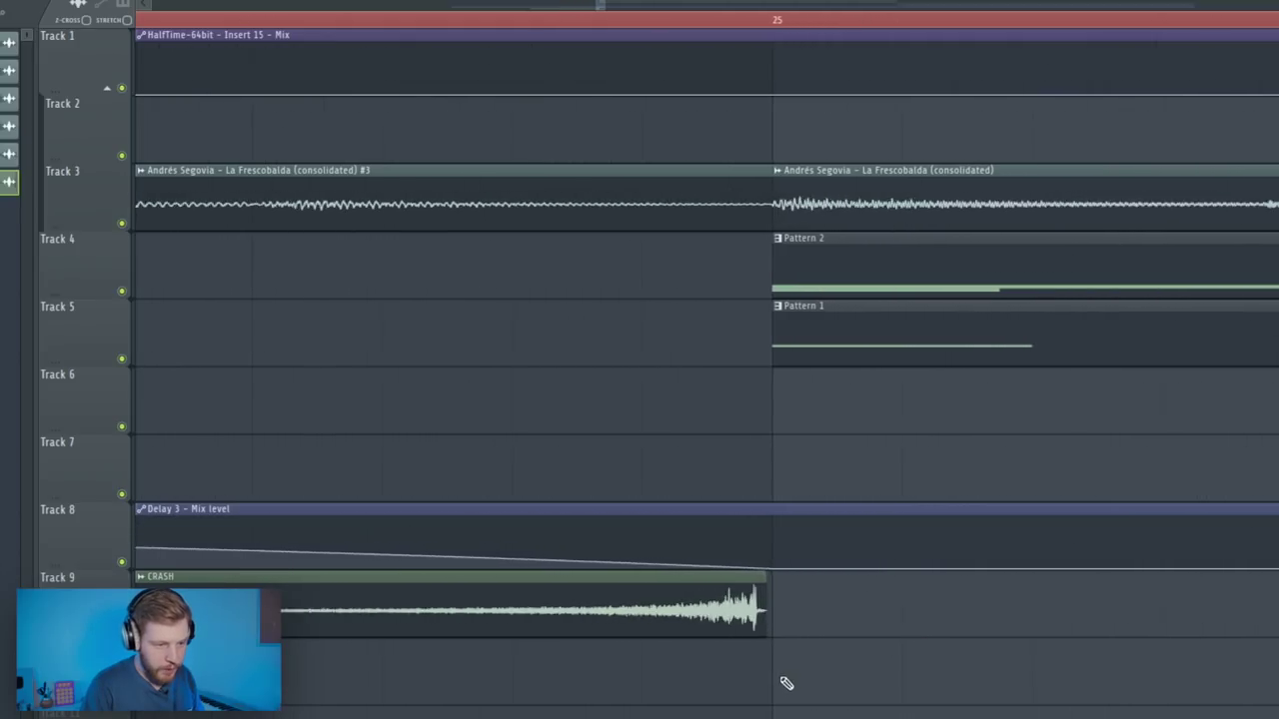
pyautogui.moveTo(756, 627); pyautogui.dragTo(726, 622)
pyautogui.scroll(-6, 699, 649)
pyautogui.scroll(-1, 705, 597)
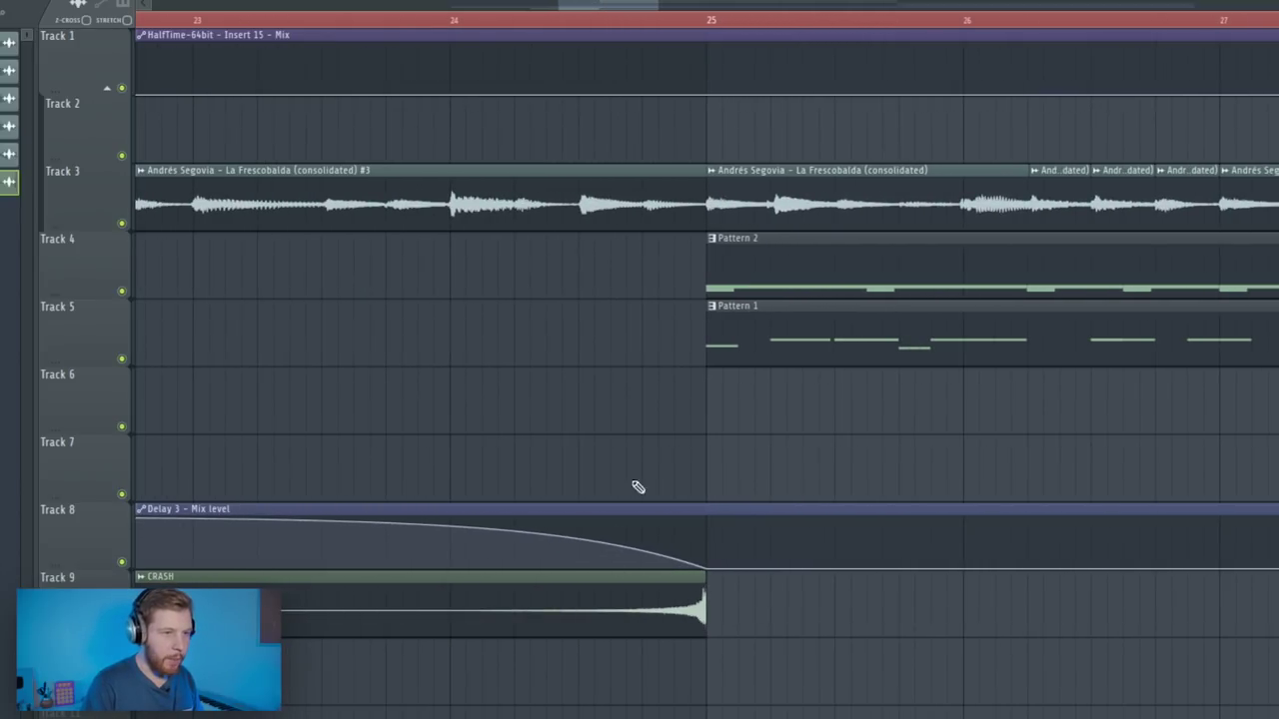
# - Duplicate the reversed CRASH clip further along Track 9 and make the copy unique
pyautogui.scroll(-8, 629, 399)
pyautogui.moveTo(528, 629); pyautogui.dragTo(783, 631)
pyautogui.click(723, 578)
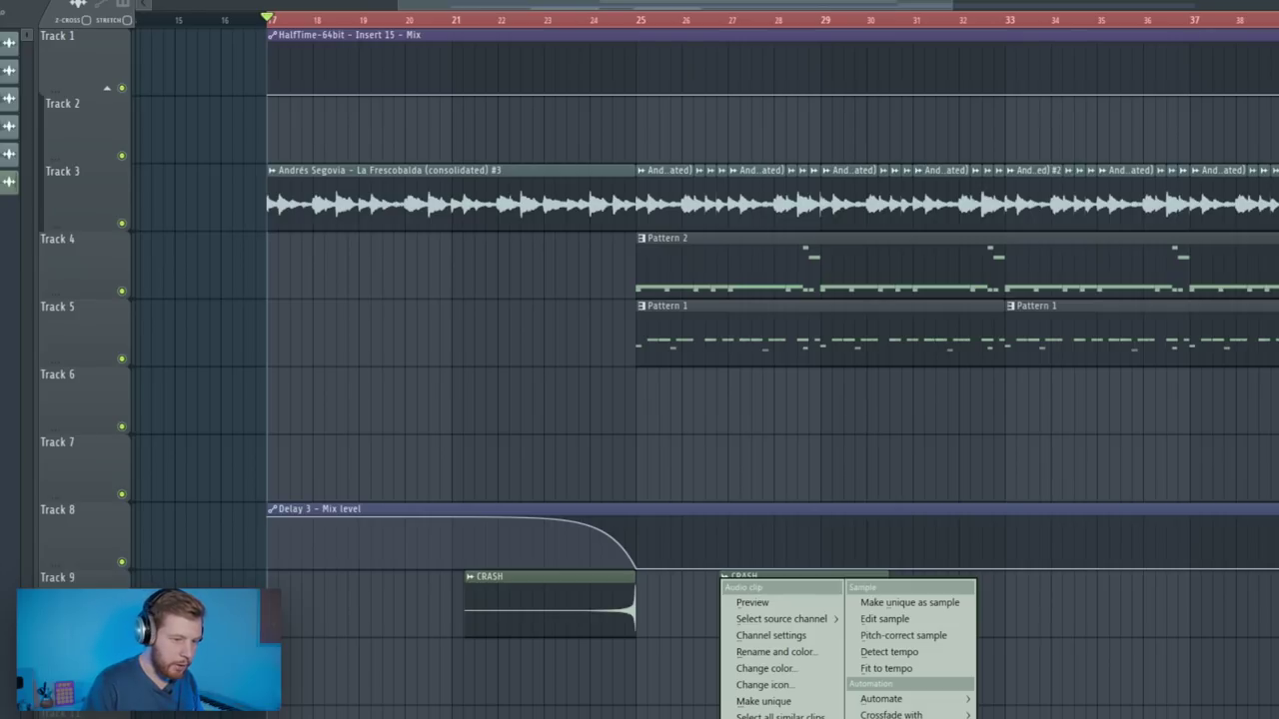
pyautogui.click(765, 701)
# - Turn off reverse on the copied crash sample and place its clip so that it starts exactly at bar 25
pyautogui.moveTo(794, 618); pyautogui.dragTo(748, 614)
pyautogui.doubleClick(748, 613)
pyautogui.click(275, 359)
pyautogui.press('Escape')
pyautogui.scroll(7, 657, 670)
pyautogui.moveTo(1105, 432); pyautogui.dragTo(508, 452)
pyautogui.scroll(3, 408, 443)
pyautogui.scroll(-5, 515, 450)
# - Trim the length of the CRASH #2 sample and fade out its tail
pyautogui.doubleClick(683, 416)
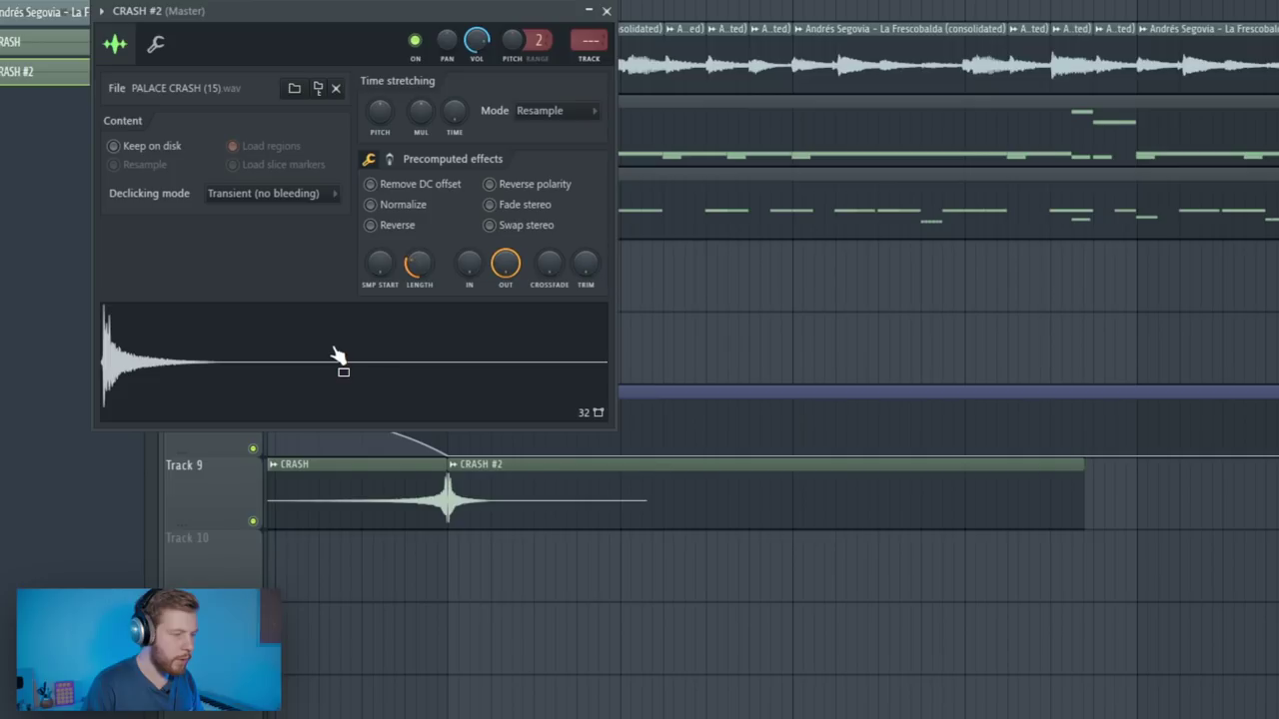
pyautogui.rightClick(484, 558)
pyautogui.doubleClick(498, 466)
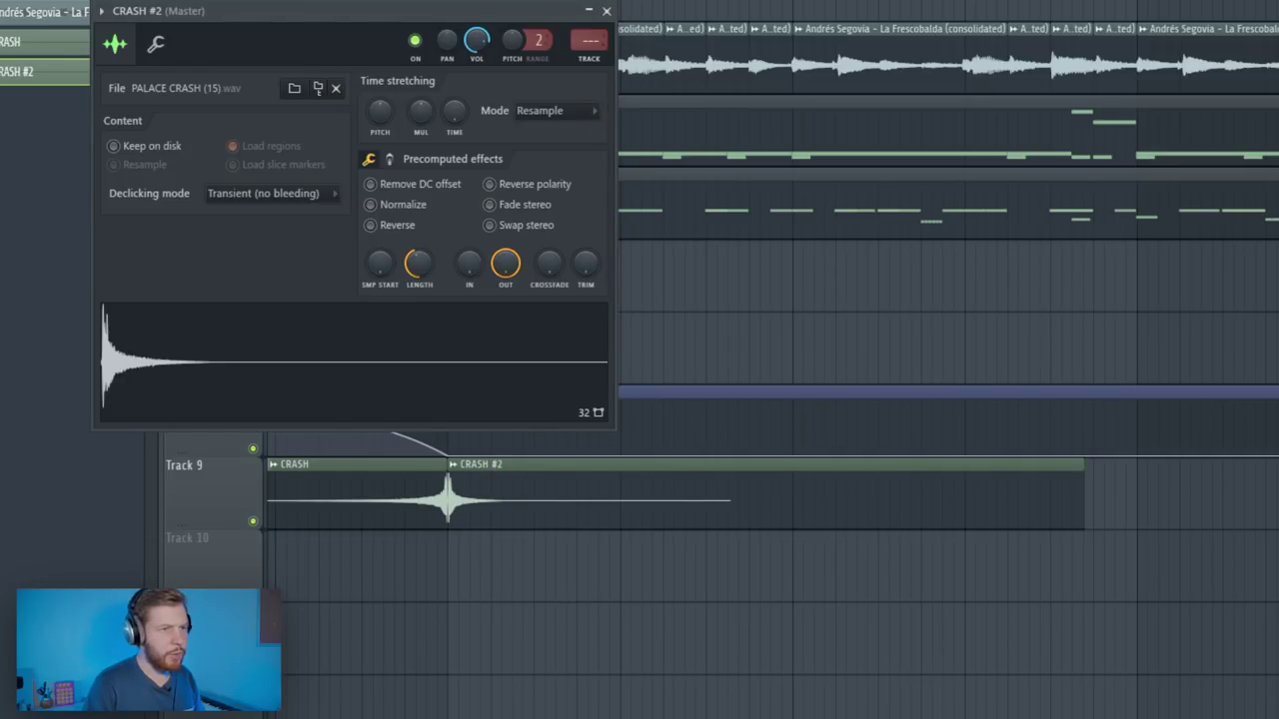
# - Route the CRASH #2 channel to the empty mixer track Insert 12
pyautogui.press('F9')
pyautogui.click(513, 180)
pyautogui.click(623, 180)
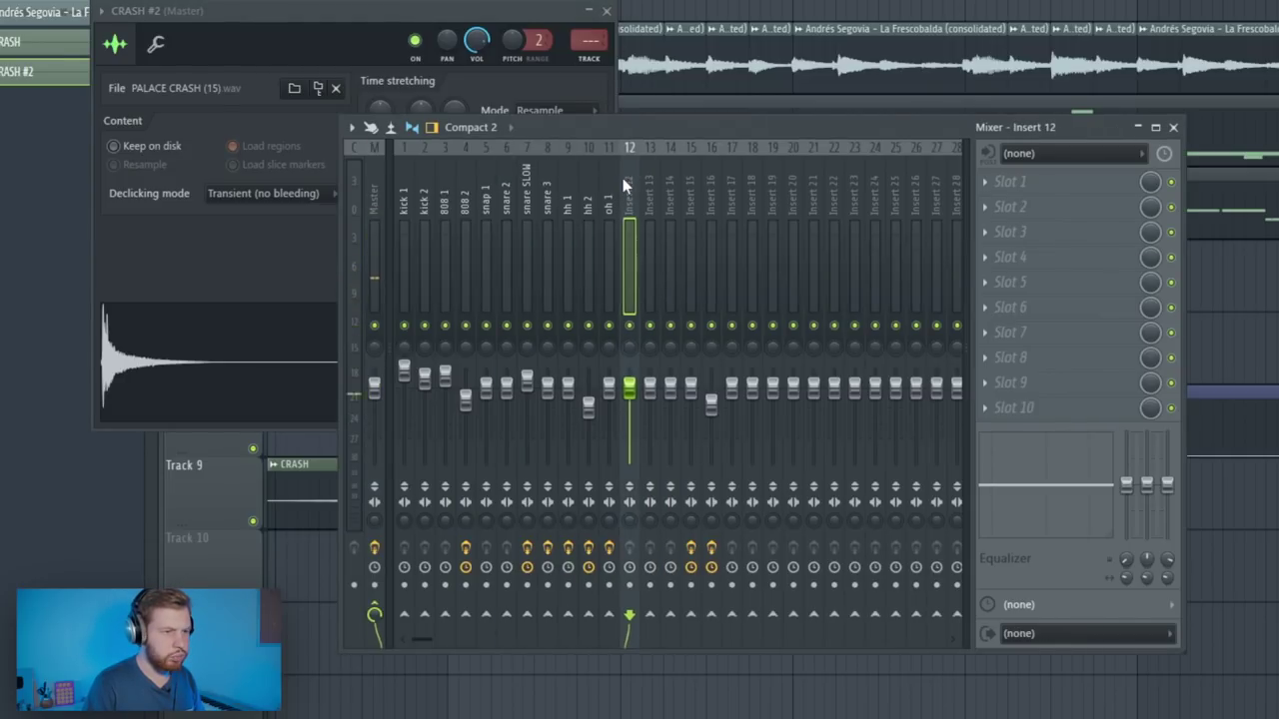
pyautogui.moveTo(596, 50); pyautogui.dragTo(595, 48)
# - Load Fruity Stereo Shaper in the first effect slot of Insert 12 and apply one of its presets
pyautogui.click(1010, 182)
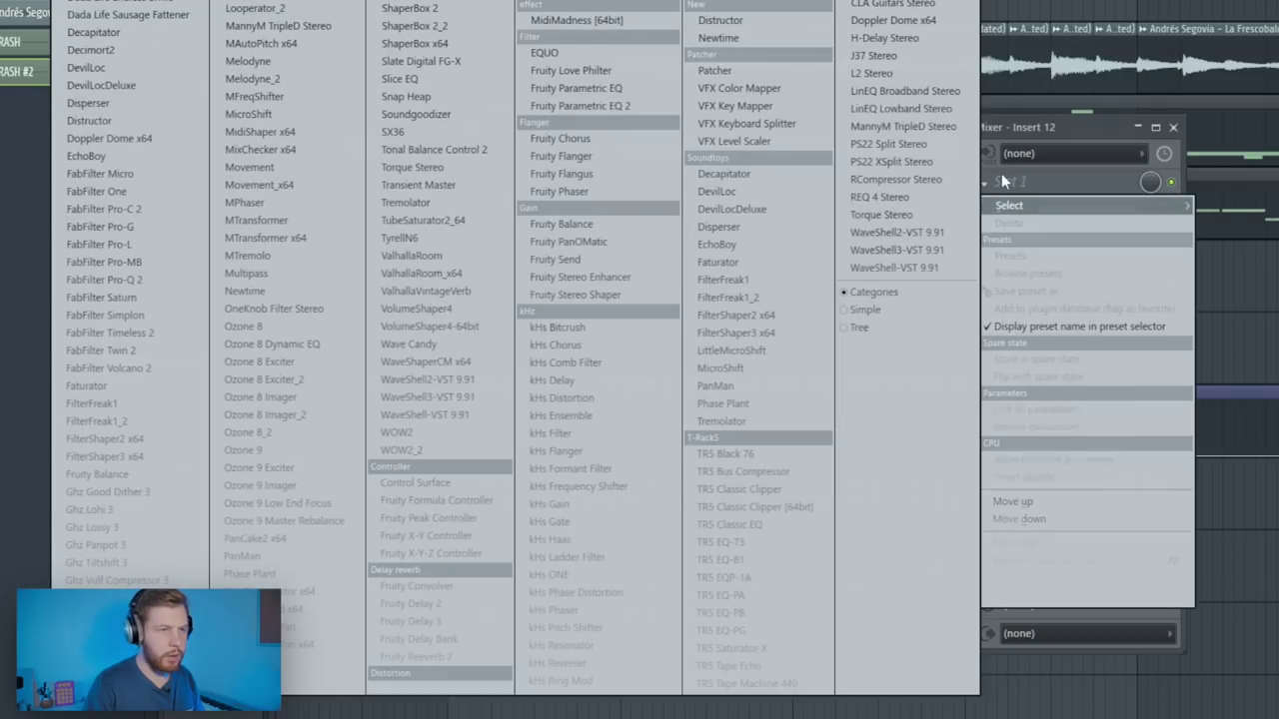
pyautogui.click(576, 295)
pyautogui.rightClick(241, 2)
pyautogui.click(299, 134)
# - Set Fruity Reeverb 2 on Insert 12 to the Large Hall preset and lower its wet level
pyautogui.click(993, 224)
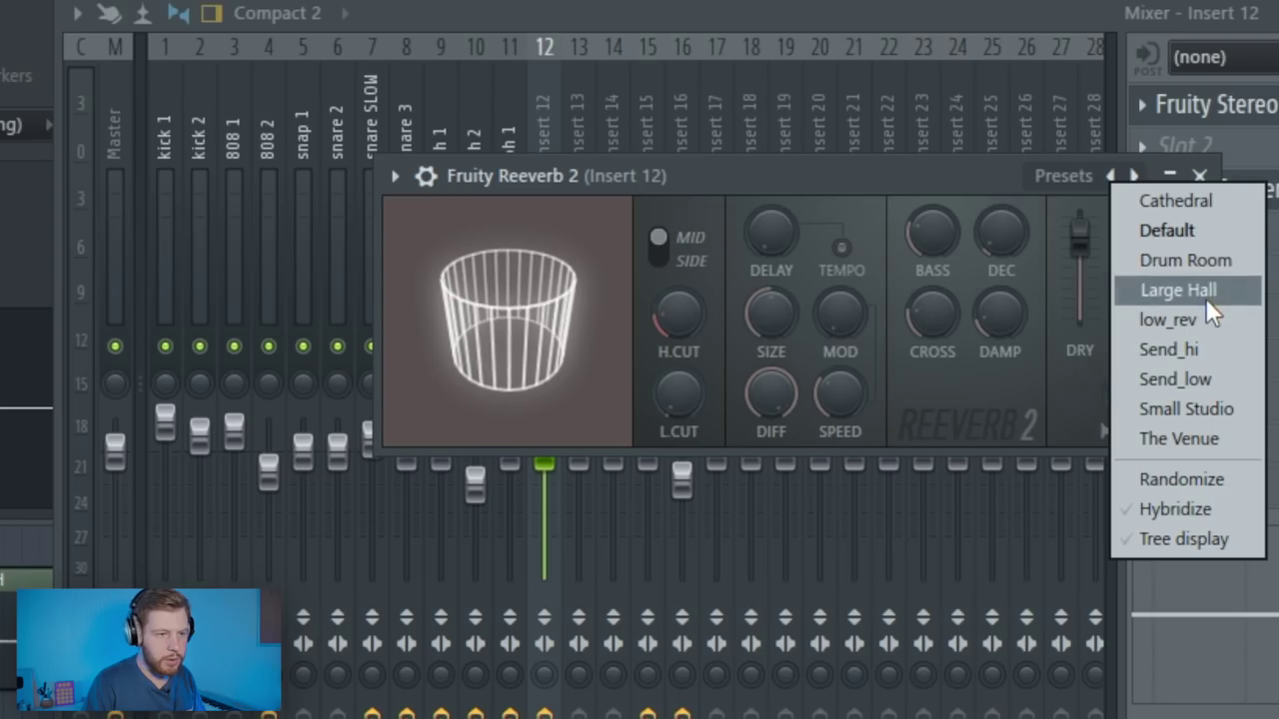
pyautogui.click(1206, 298)
pyautogui.moveTo(1177, 240); pyautogui.dragTo(1178, 300)
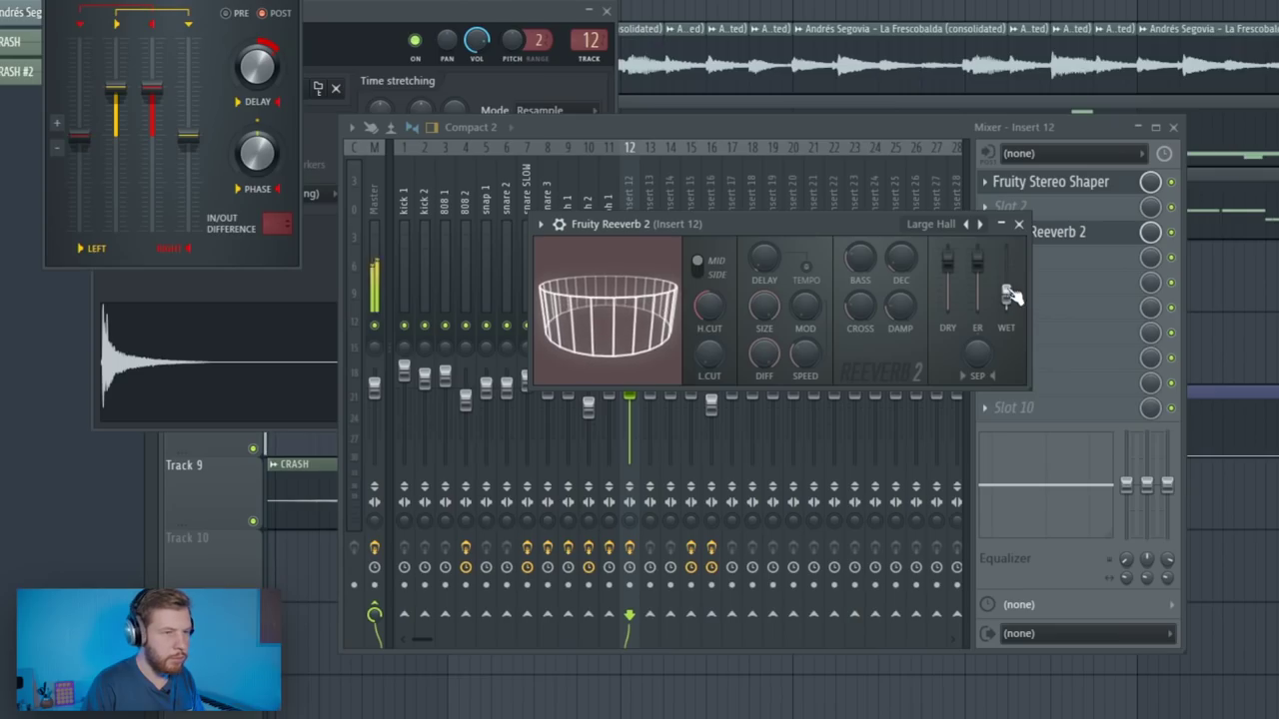
pyautogui.click(1239, 330)
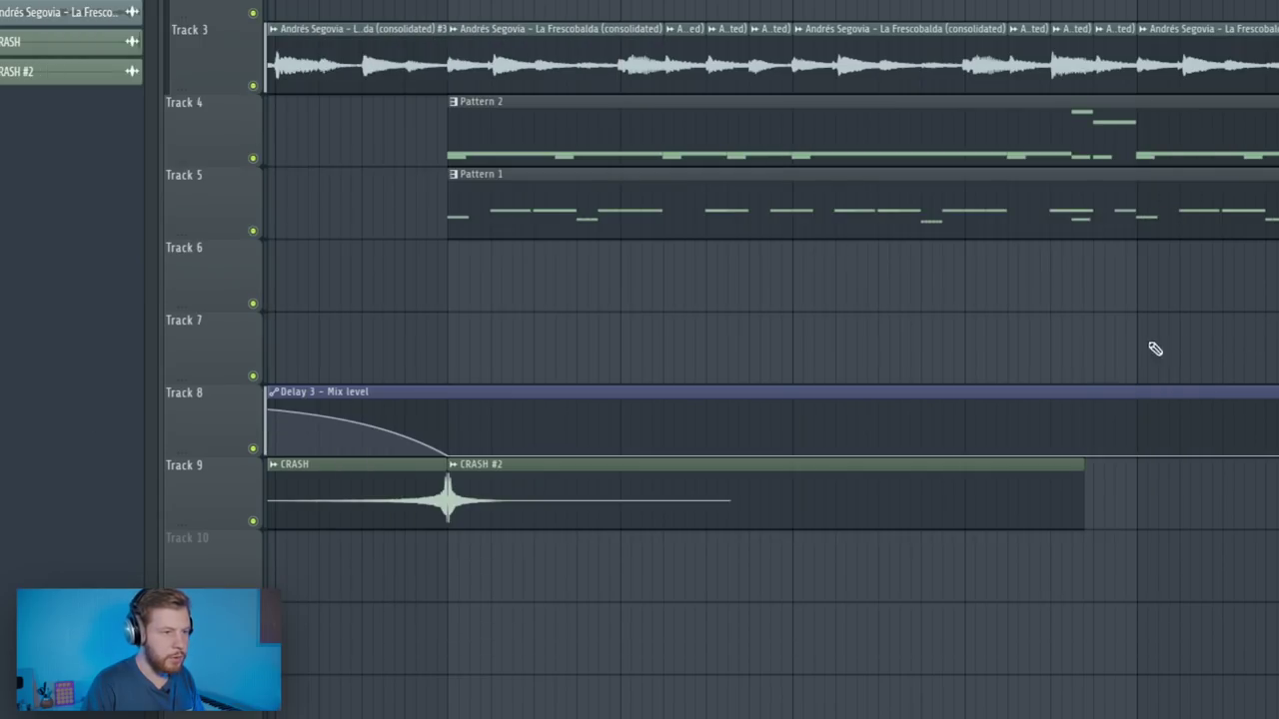
# - Play the intro through the bar-25 drop to check the crashes against the delay automation and the mixer levels
pyautogui.press('space')
pyautogui.scroll(-3, 807, 342)
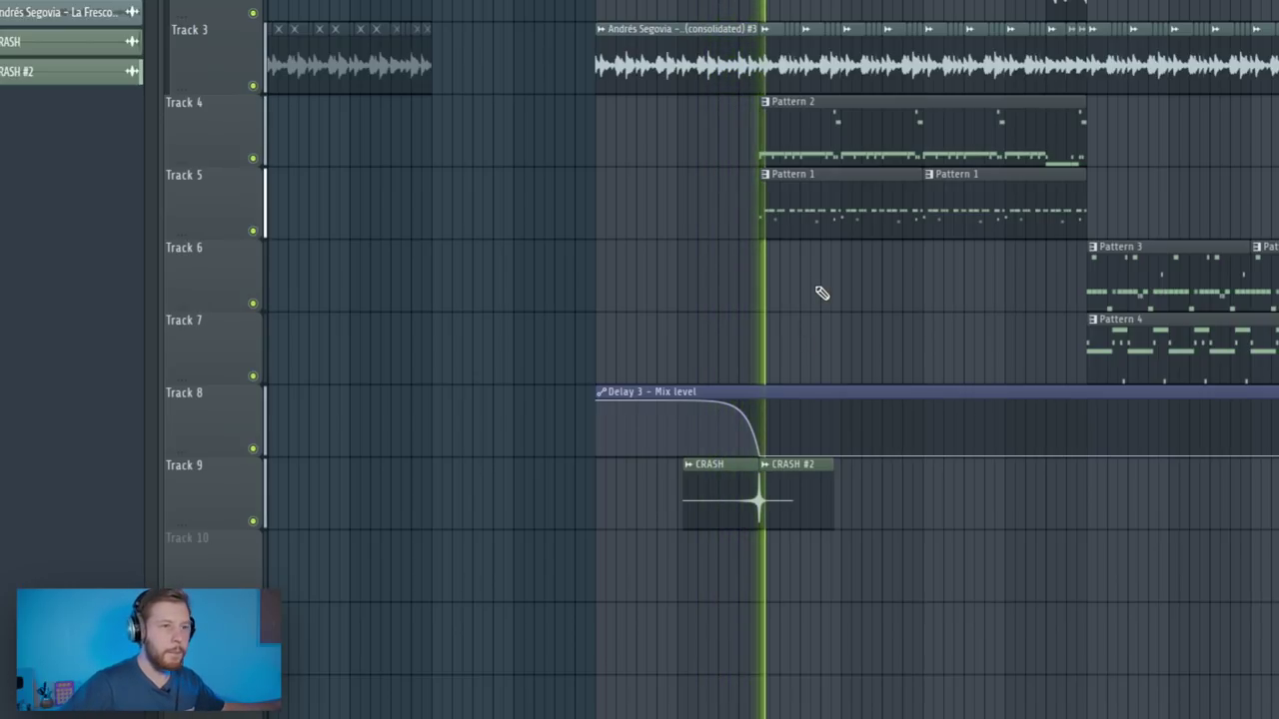
pyautogui.press('space')
pyautogui.press('F9')
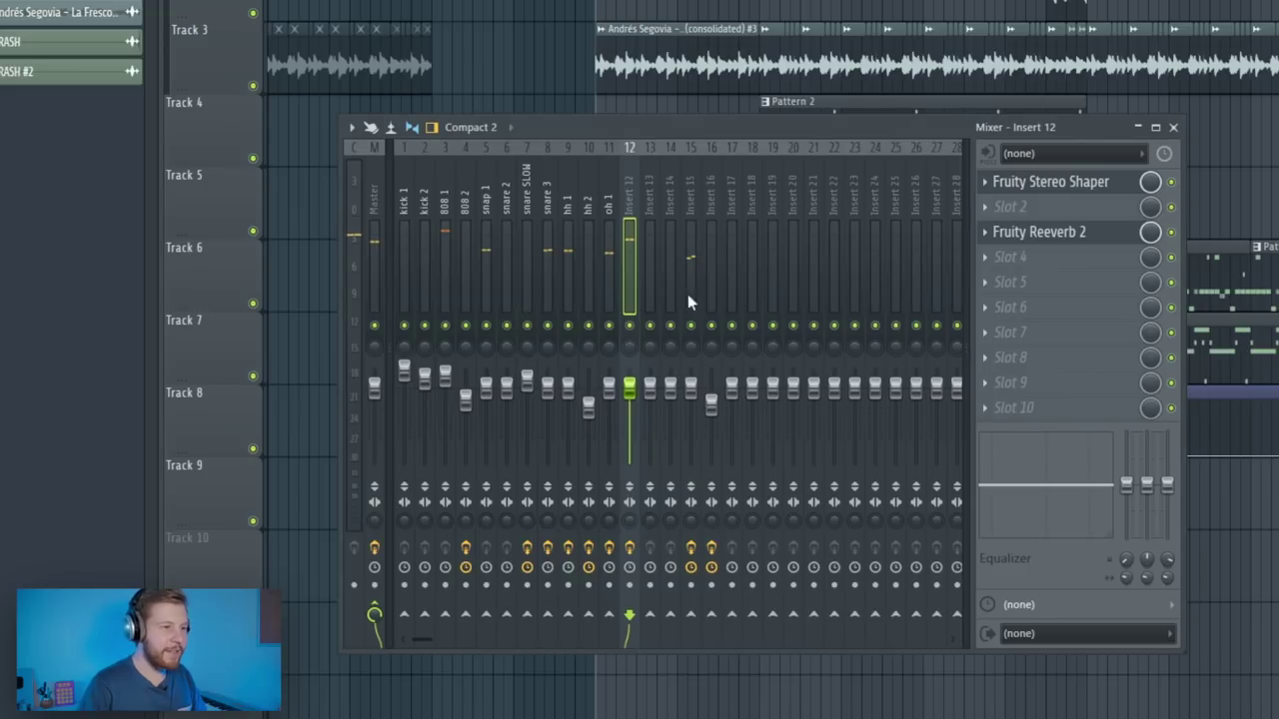
pyautogui.press('F9')
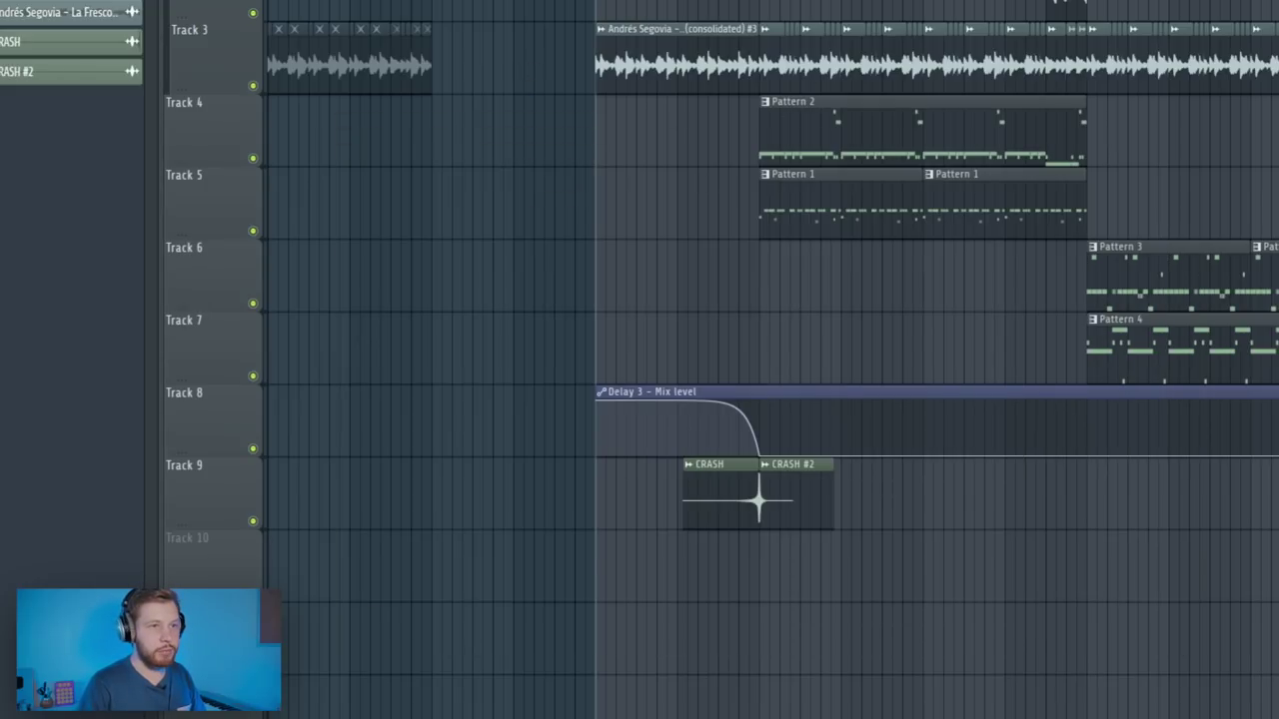
pyautogui.press('F9')
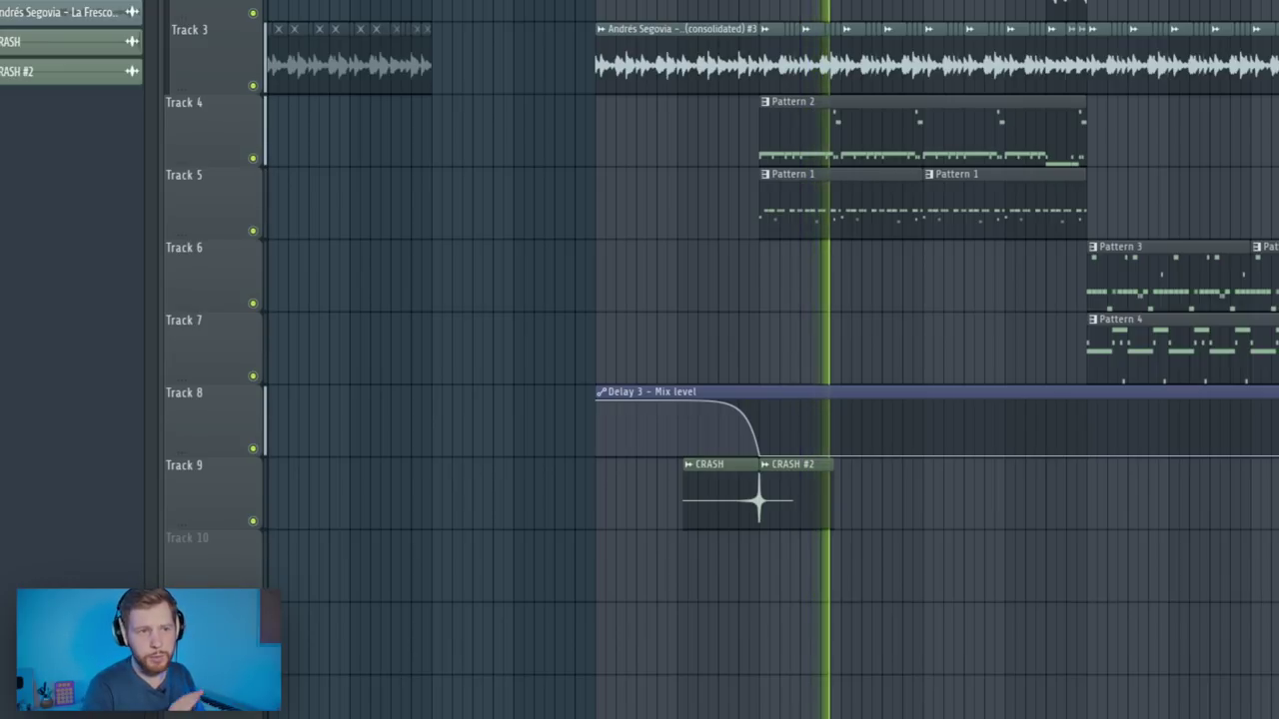
pyautogui.press('space')
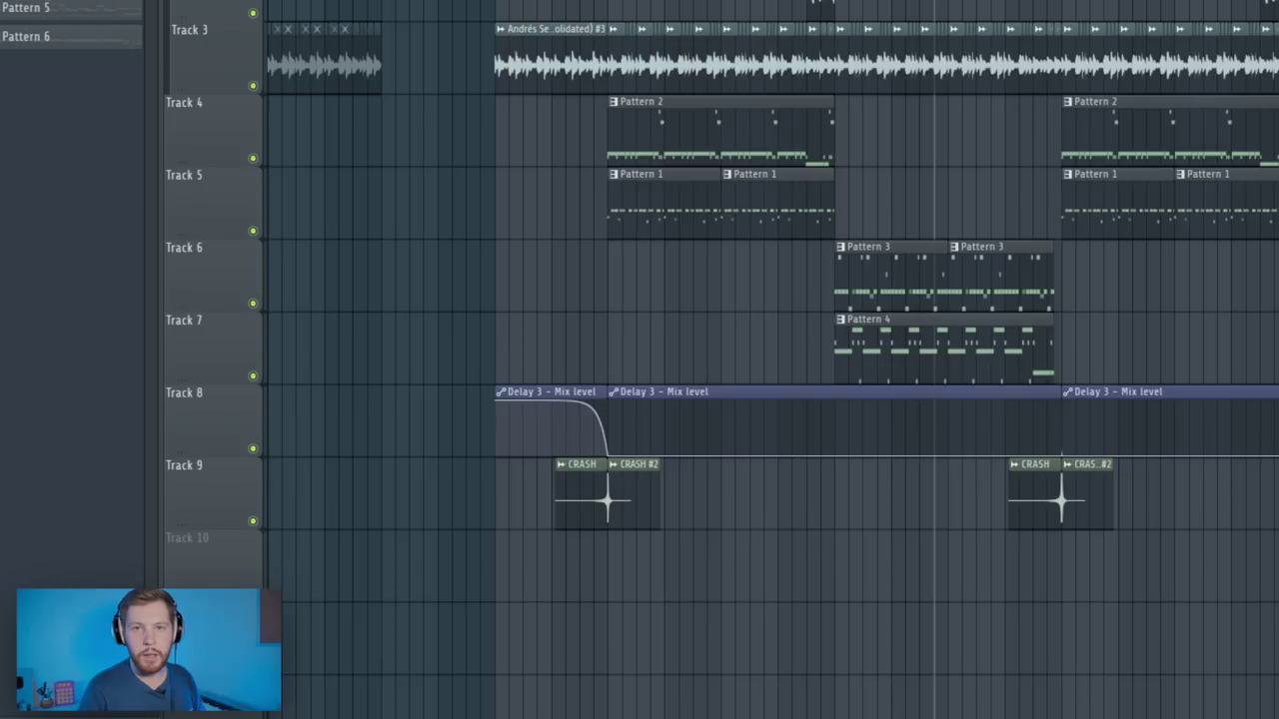
# - Play the extended arrangement from bar 17
pyautogui.press('F9')
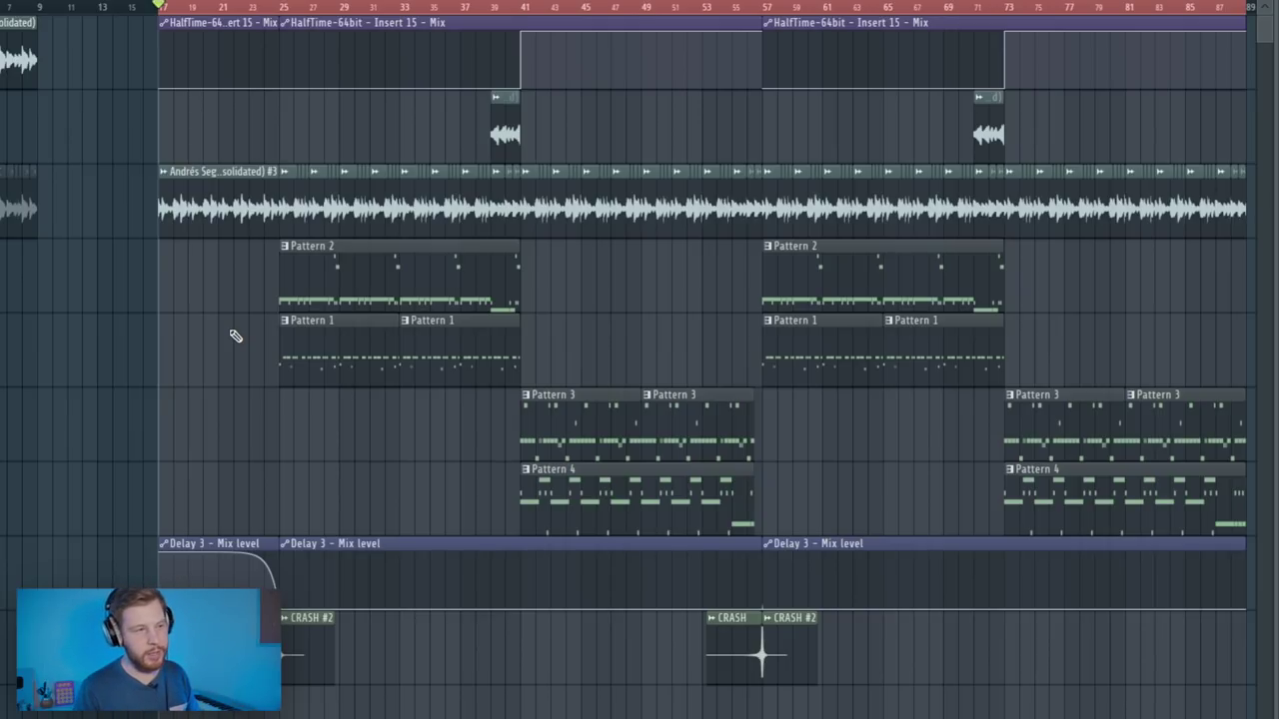
pyautogui.press('space')
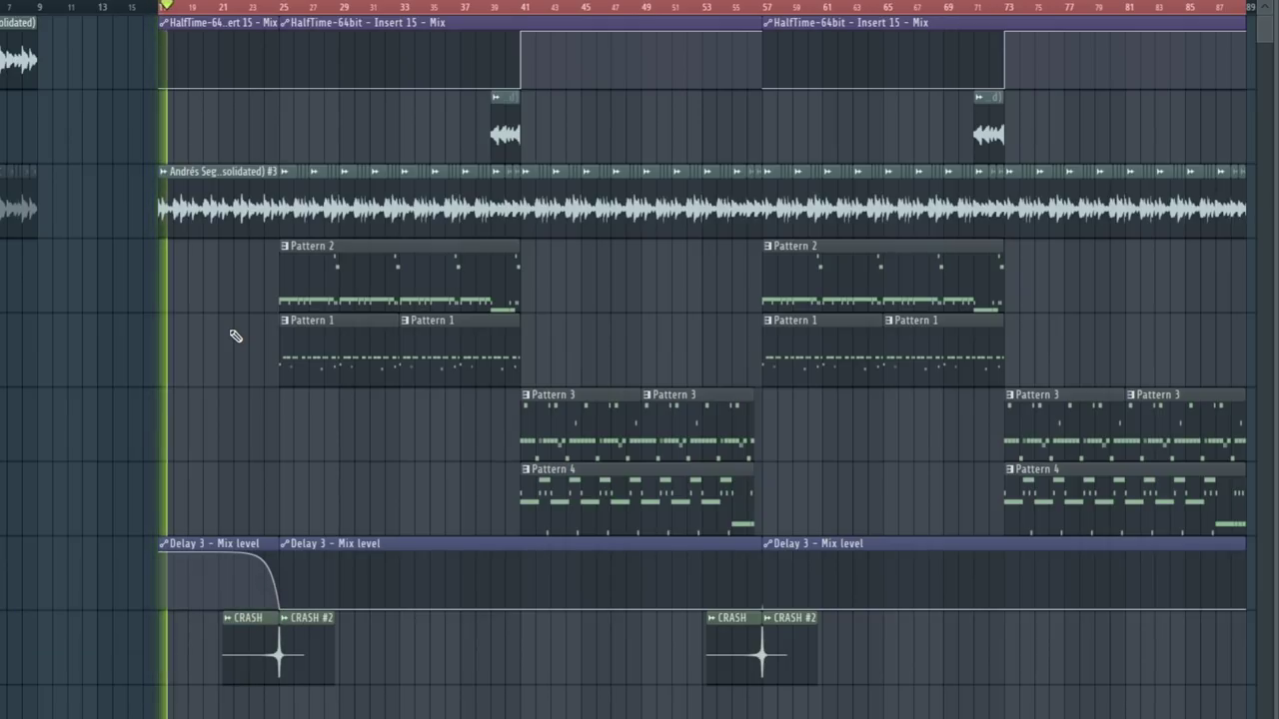